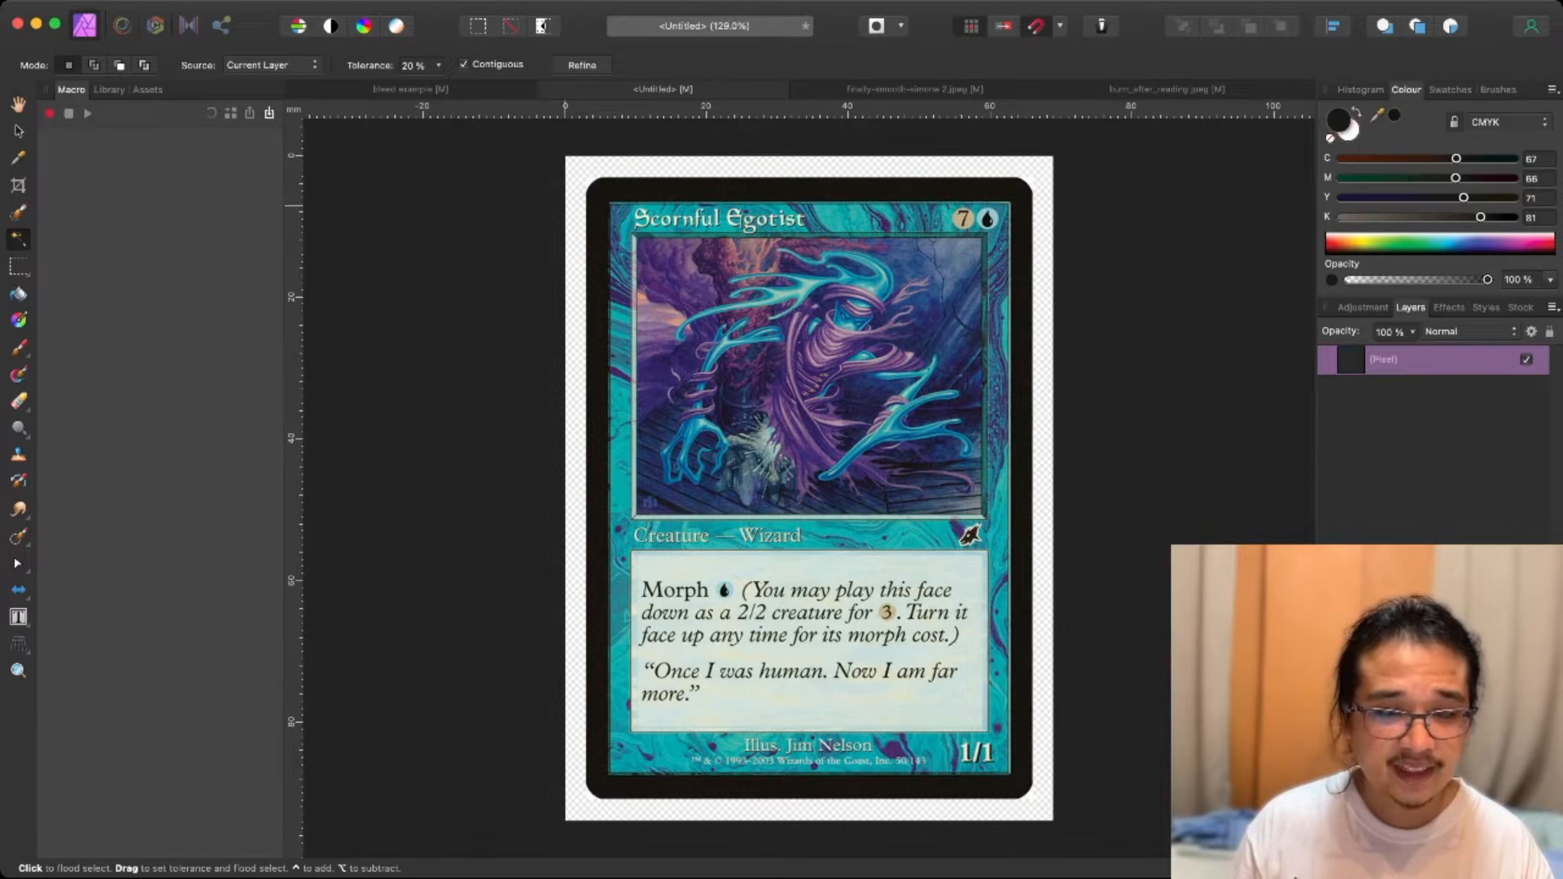
# Flood-select the transparent margin around the Scornful Egotist card together with the white areas at its four rounded corners.
pyautogui.click(606, 168)
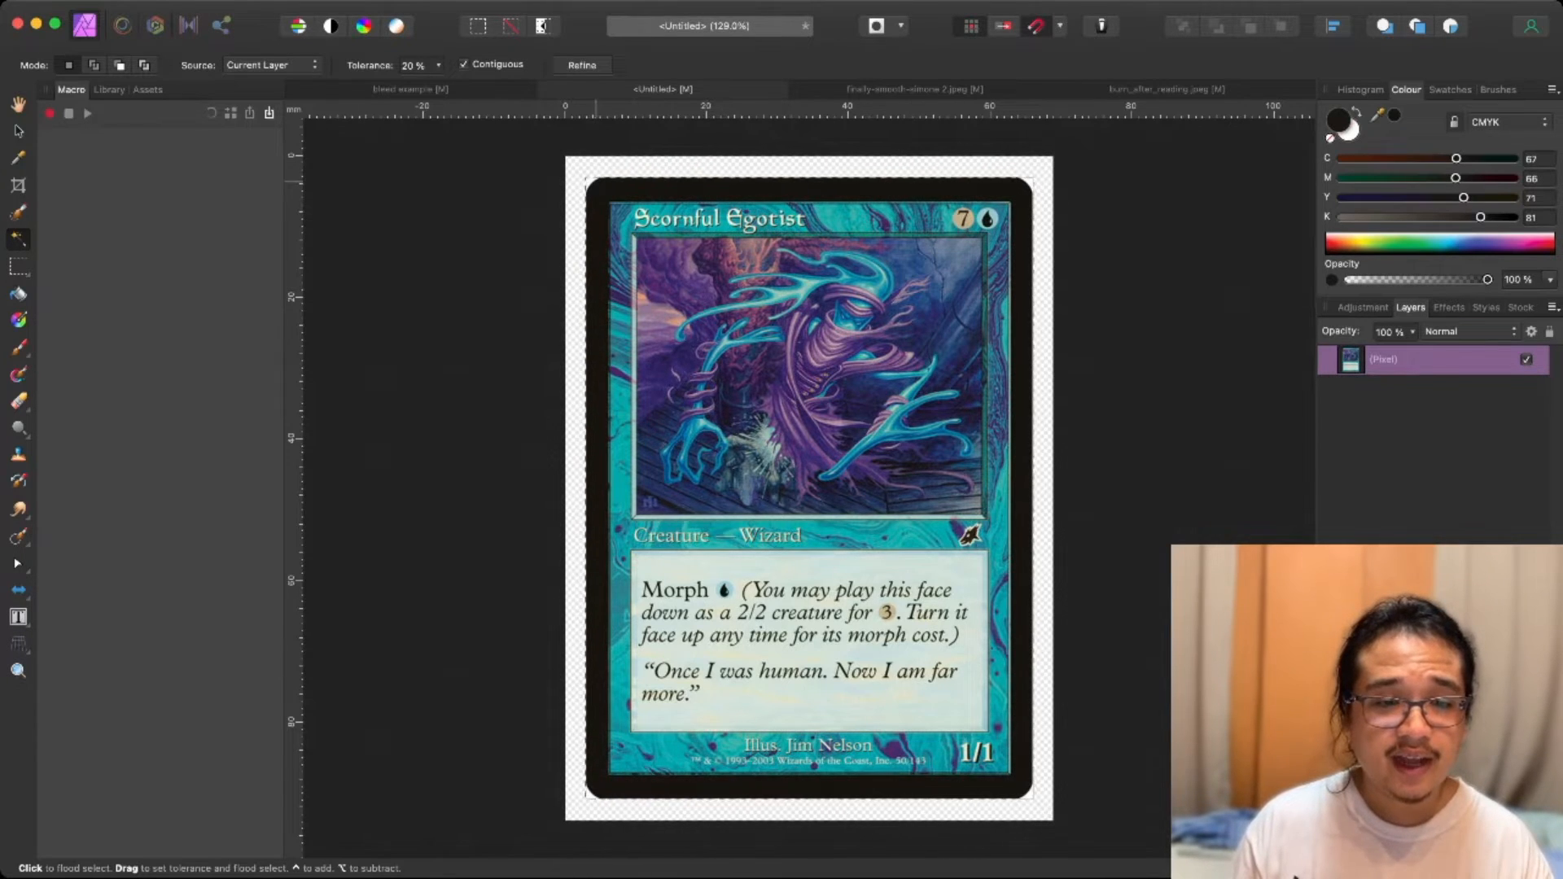
pyautogui.scroll(5, 596, 184)
pyautogui.scroll(3, 578, 244)
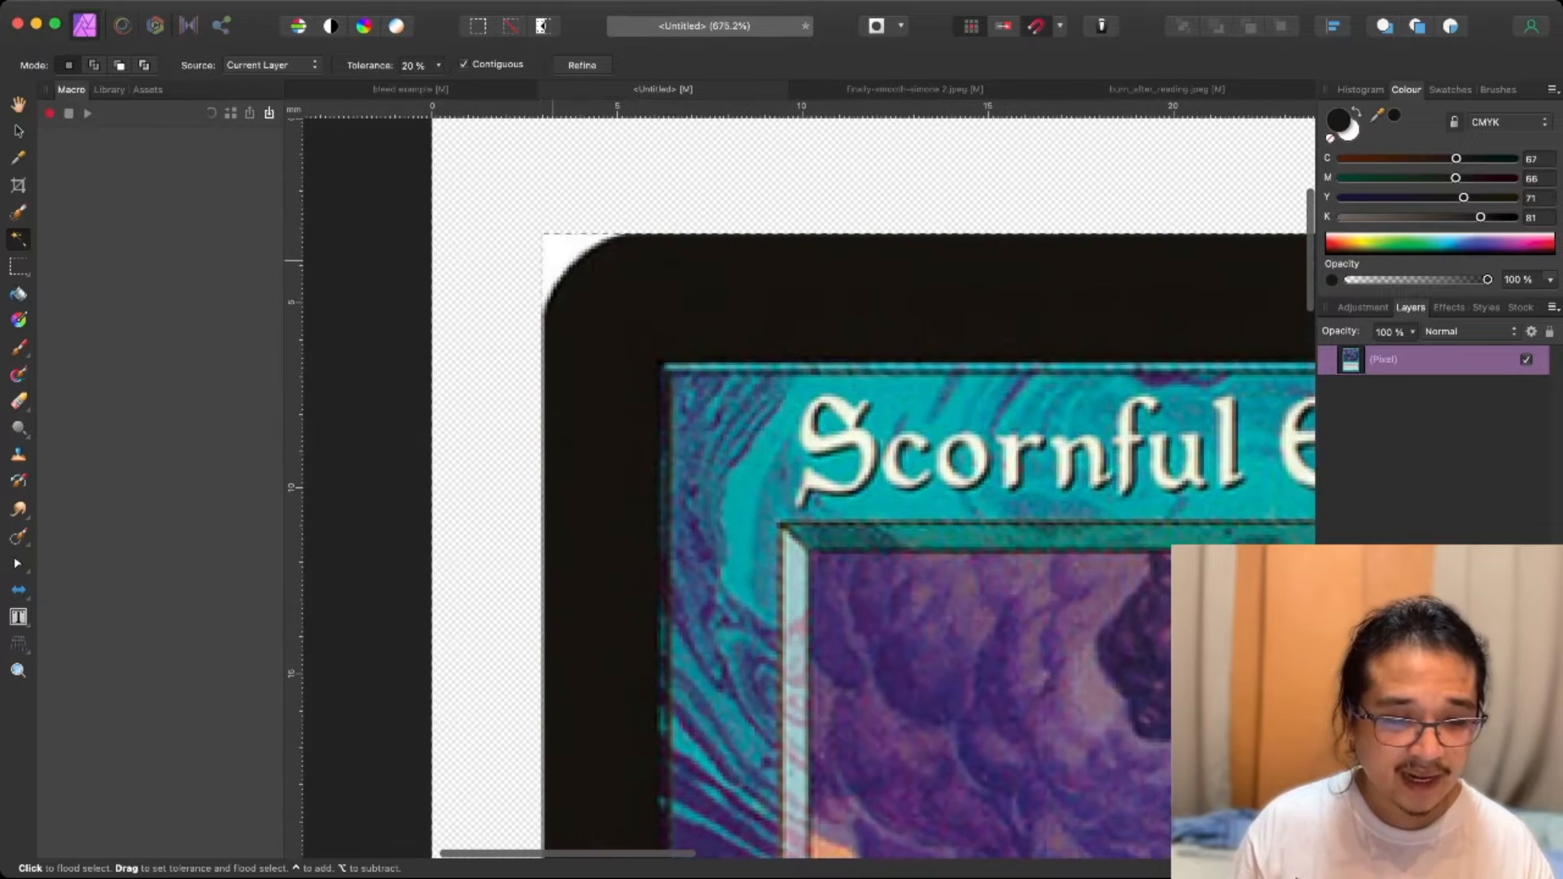
pyautogui.hscroll(15, 800, 479)
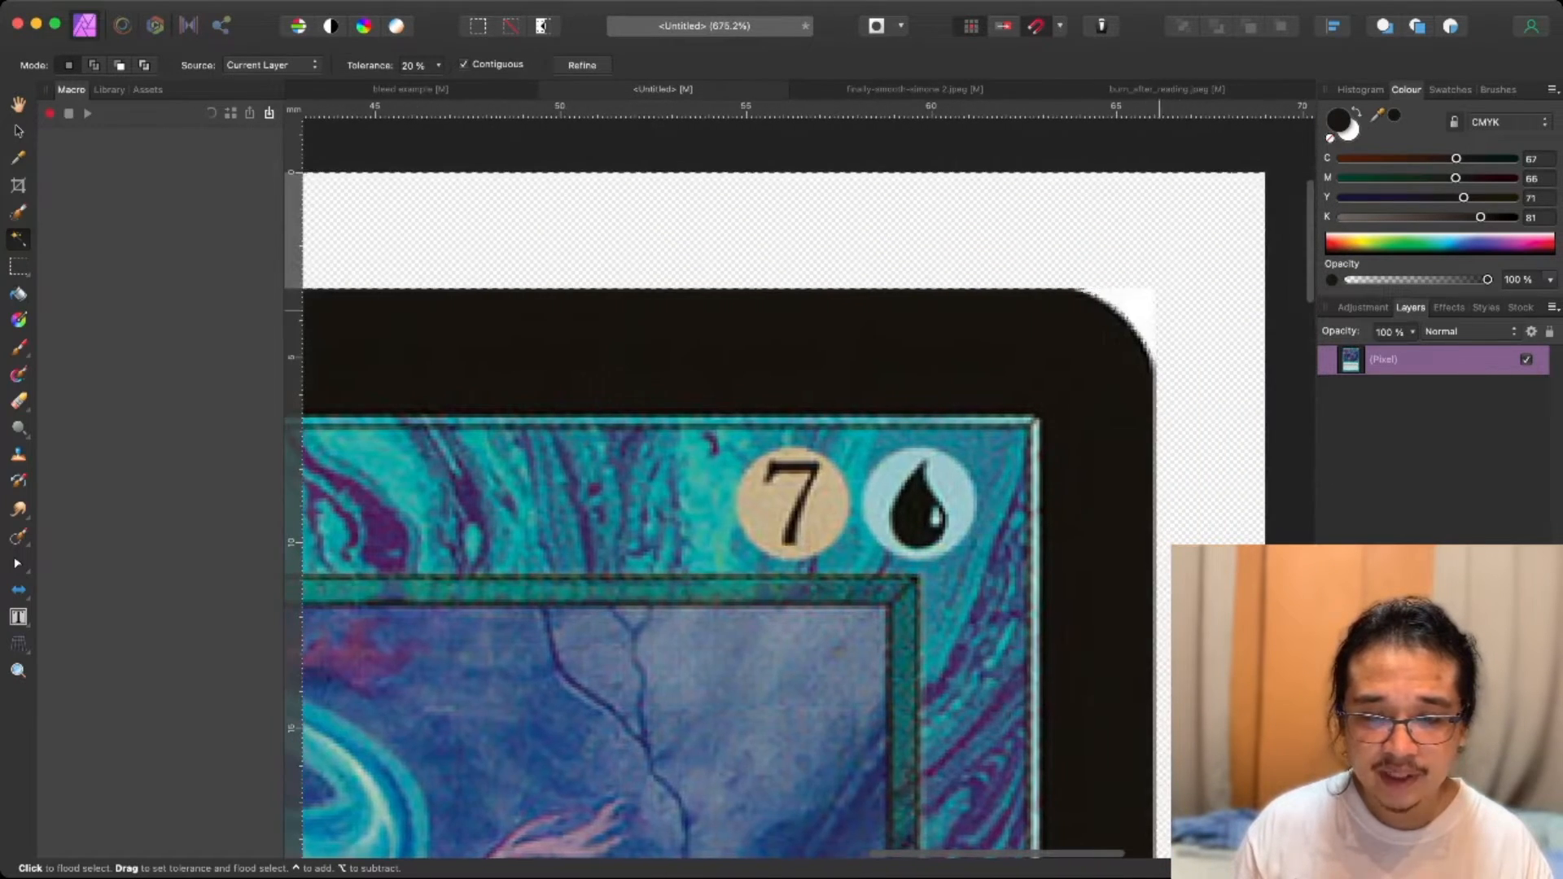
pyautogui.scroll(-20, 782, 489)
pyautogui.scroll(3, 782, 489)
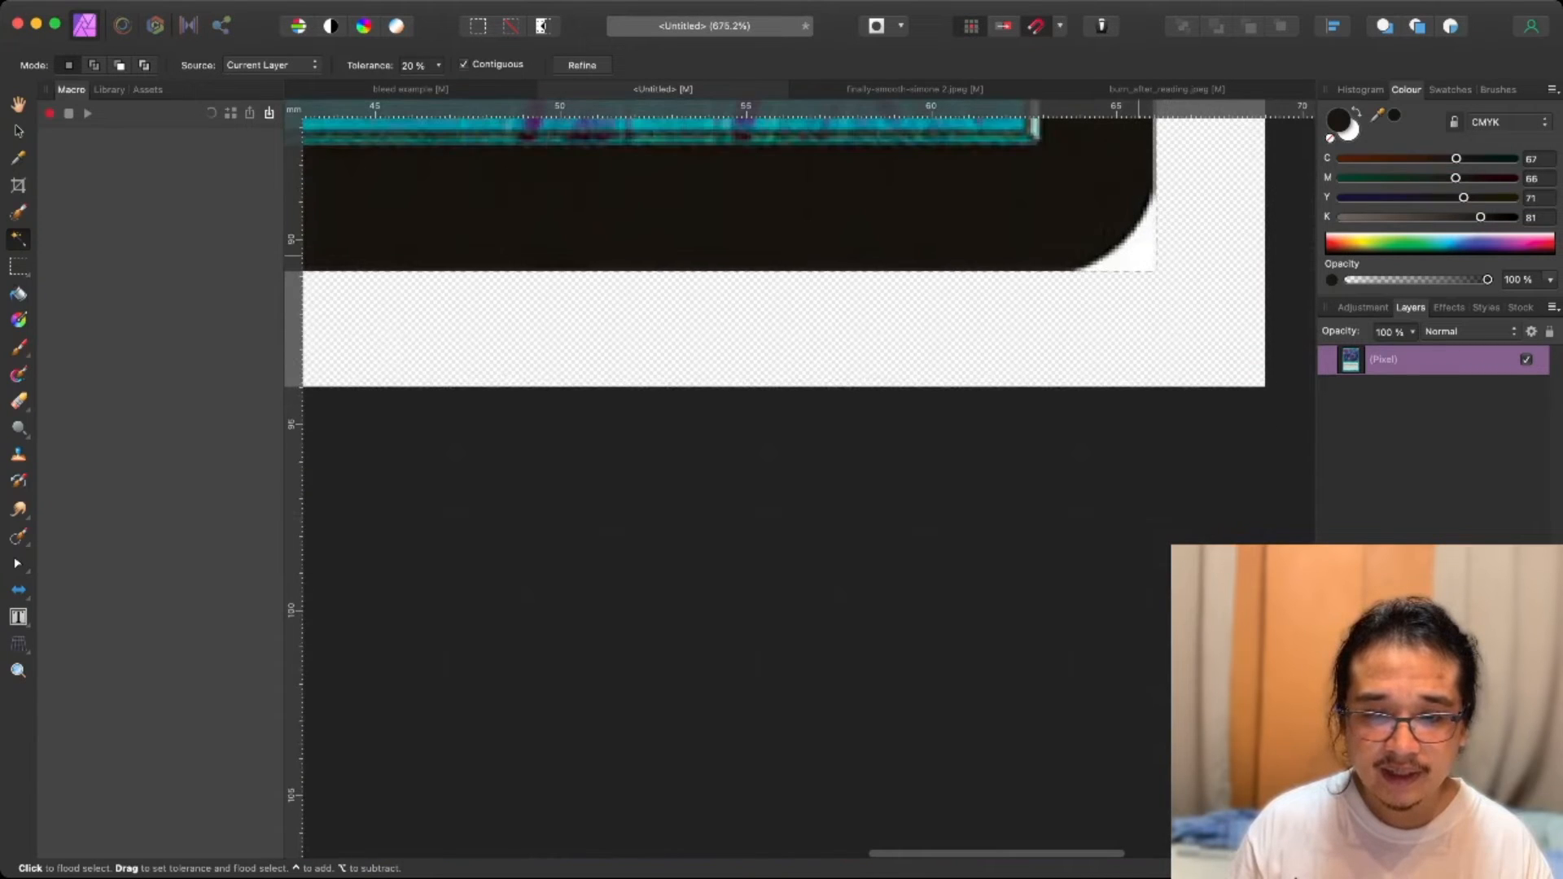
pyautogui.hscroll(-18, 782, 488)
pyautogui.hscroll(2, 806, 481)
pyautogui.hscroll(-1, 806, 480)
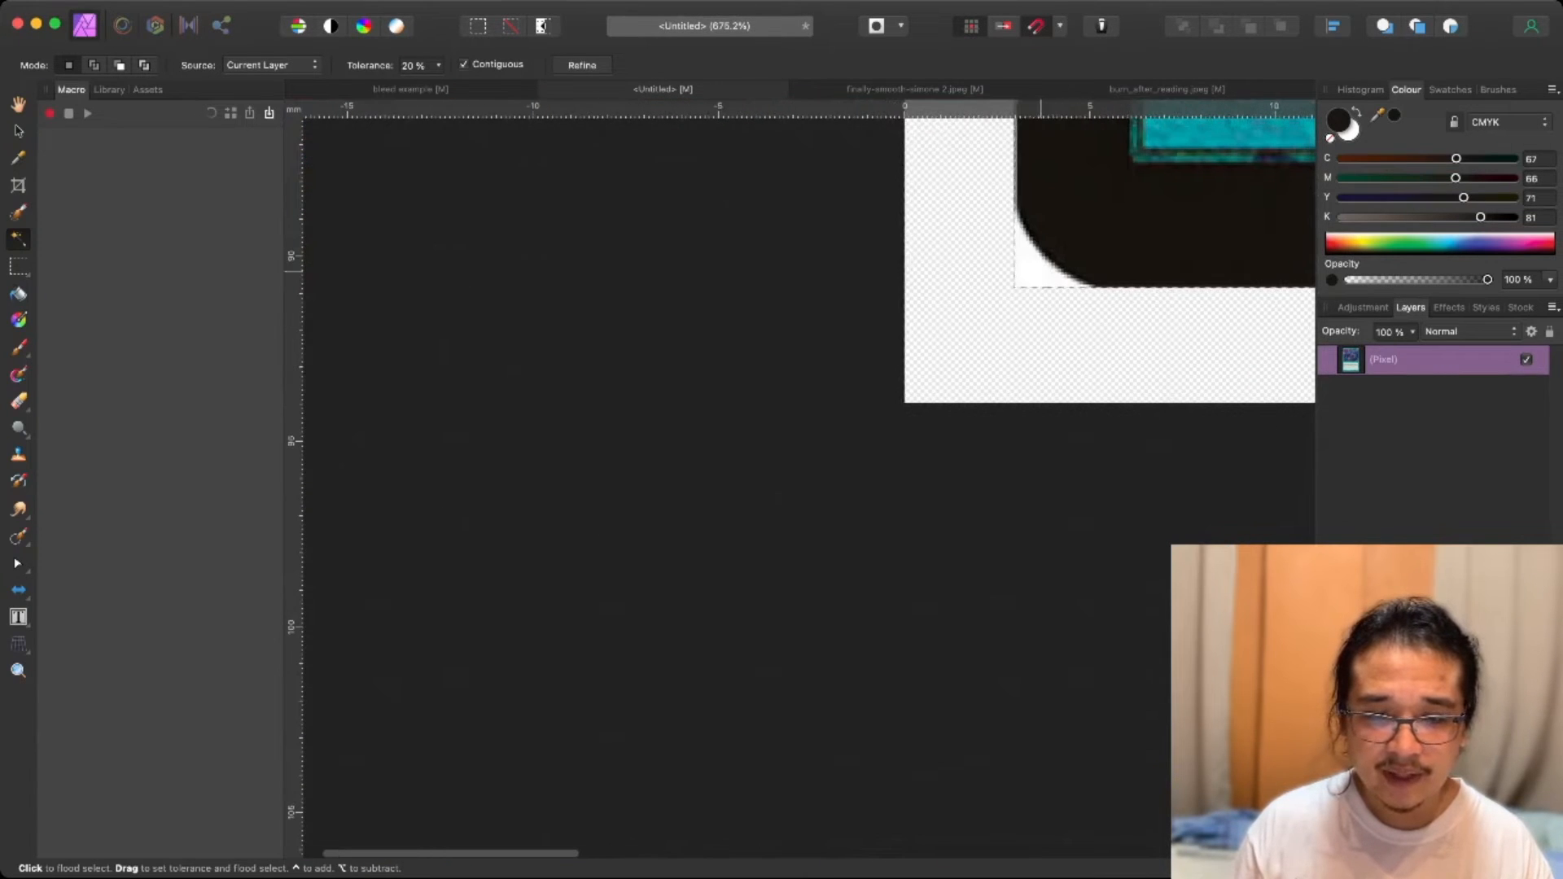
pyautogui.scroll(3, 806, 480)
pyautogui.scroll(3, 1083, 253)
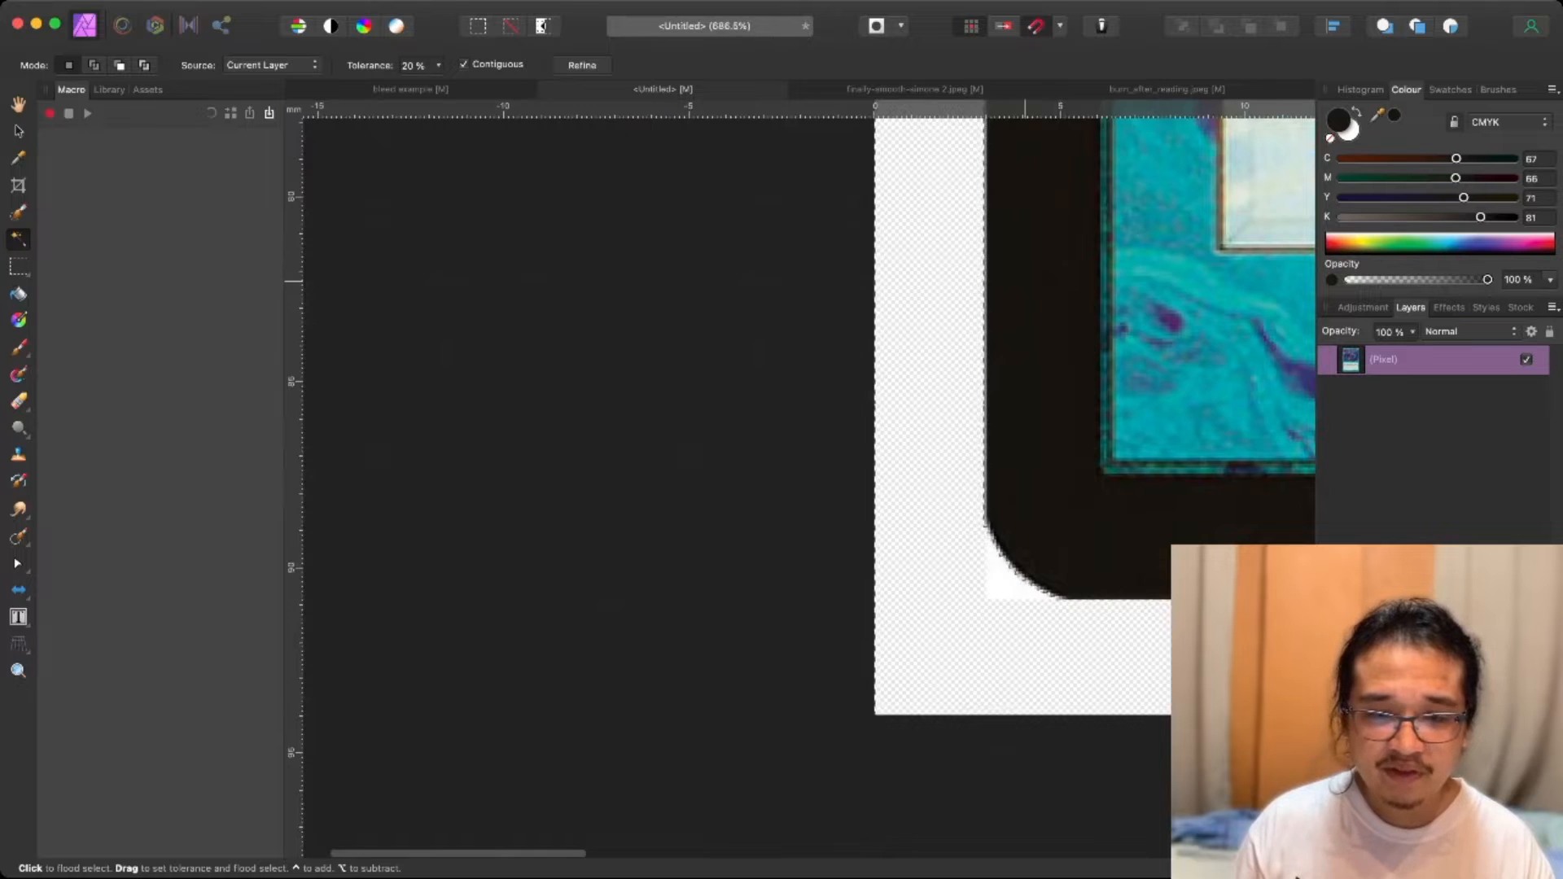
# Grow the margin selection slightly so it extends past the grey edge pixels into the card's black border.
pyautogui.scroll(5, 1083, 253)
pyautogui.hscroll(1, 806, 488)
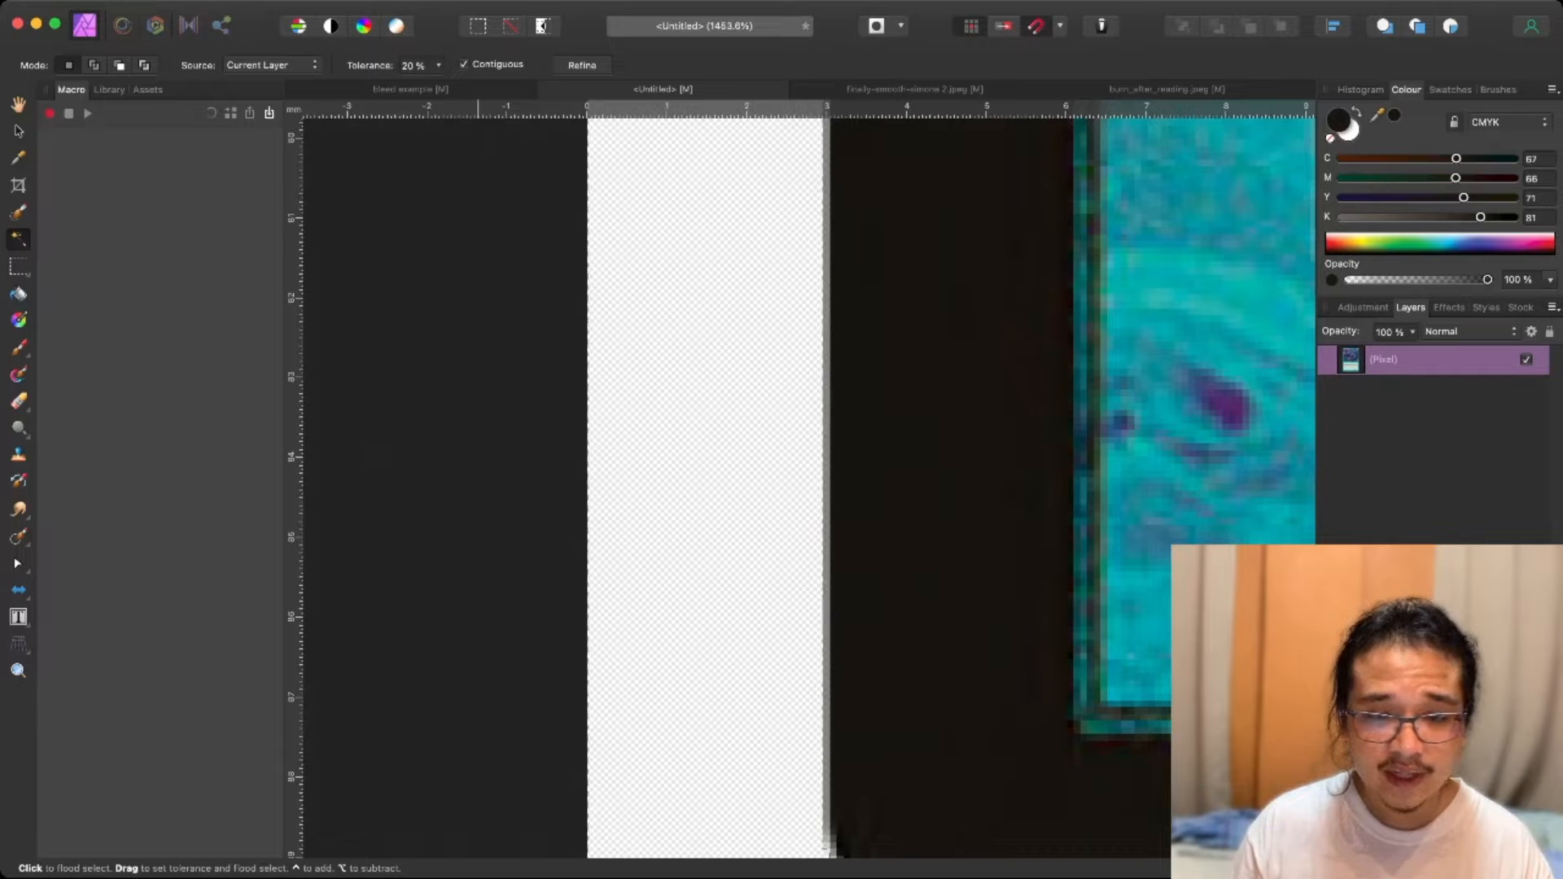
pyautogui.press('super+b')
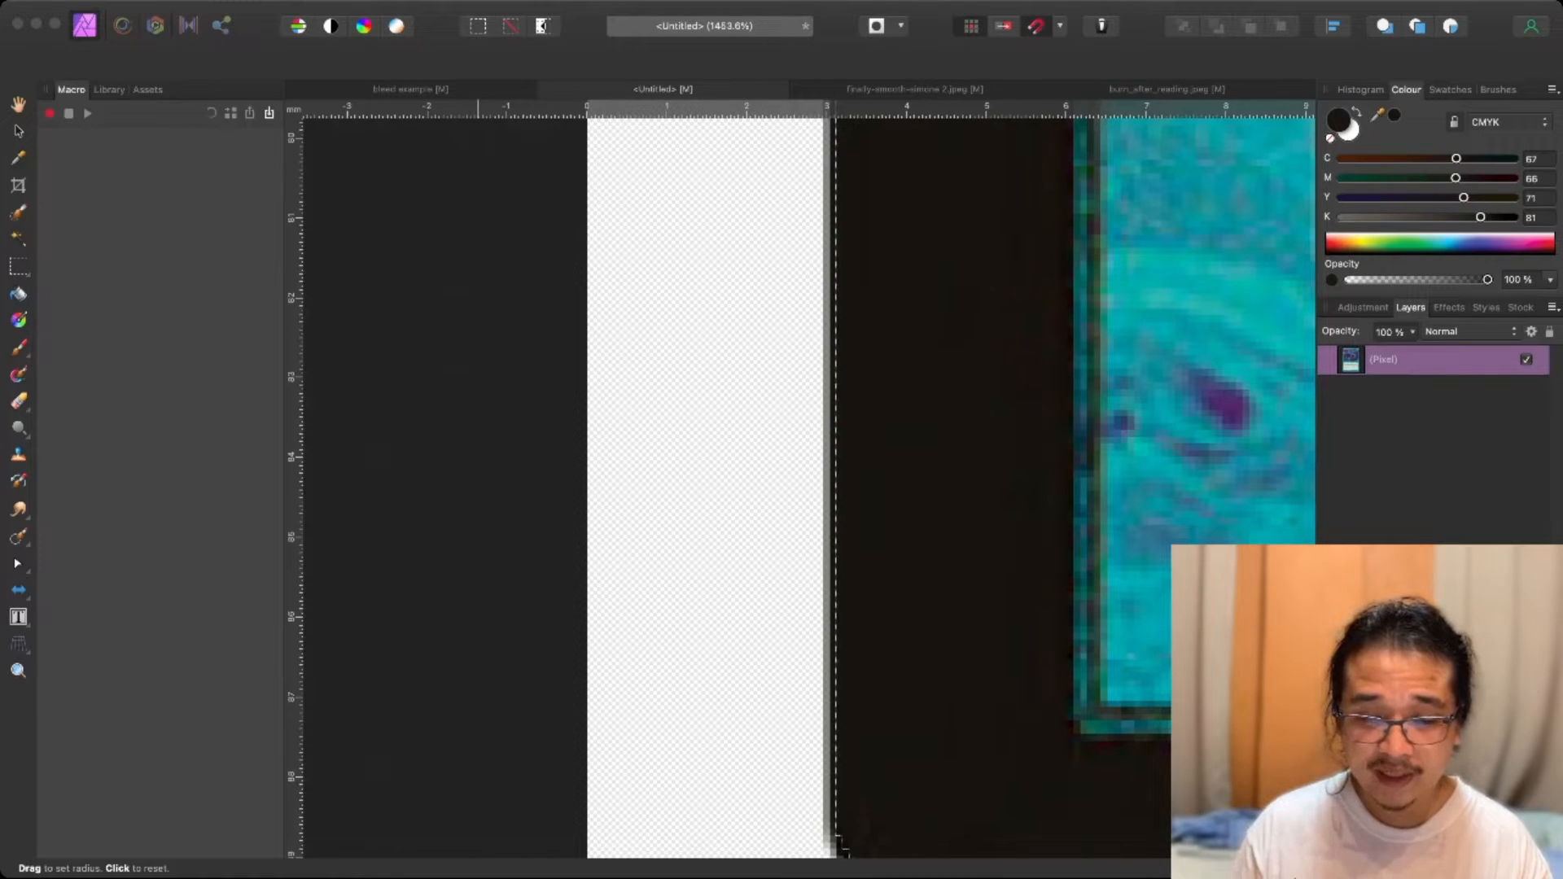
pyautogui.press('Return')
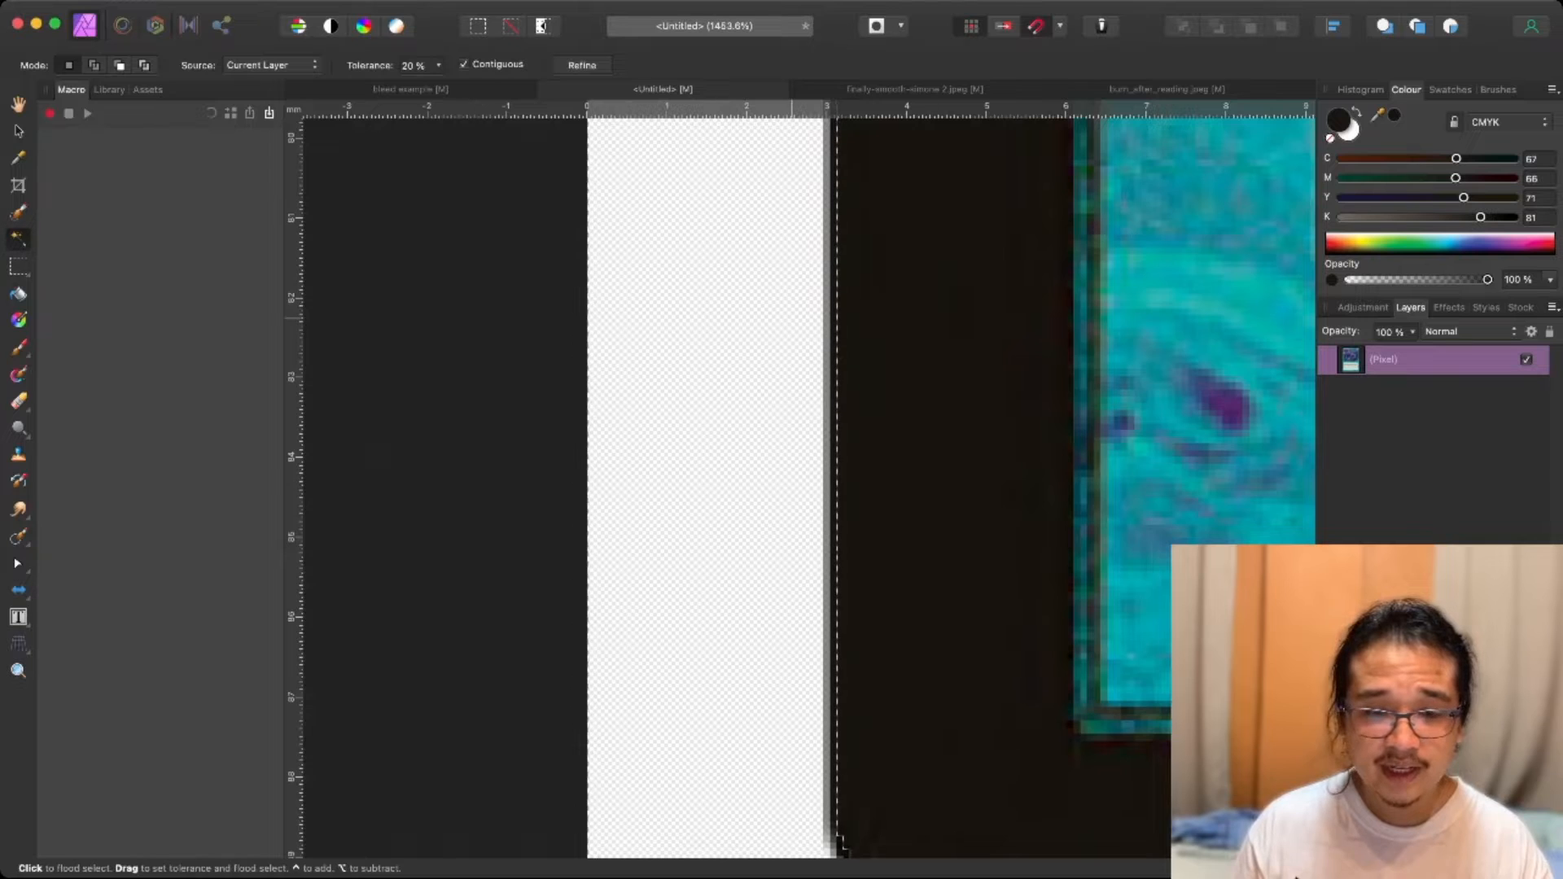
# Examine the grown selection along the card's edges and corners for leftover grey edge pixels.
pyautogui.scroll(5, 842, 851)
pyautogui.hscroll(-3, 832, 342)
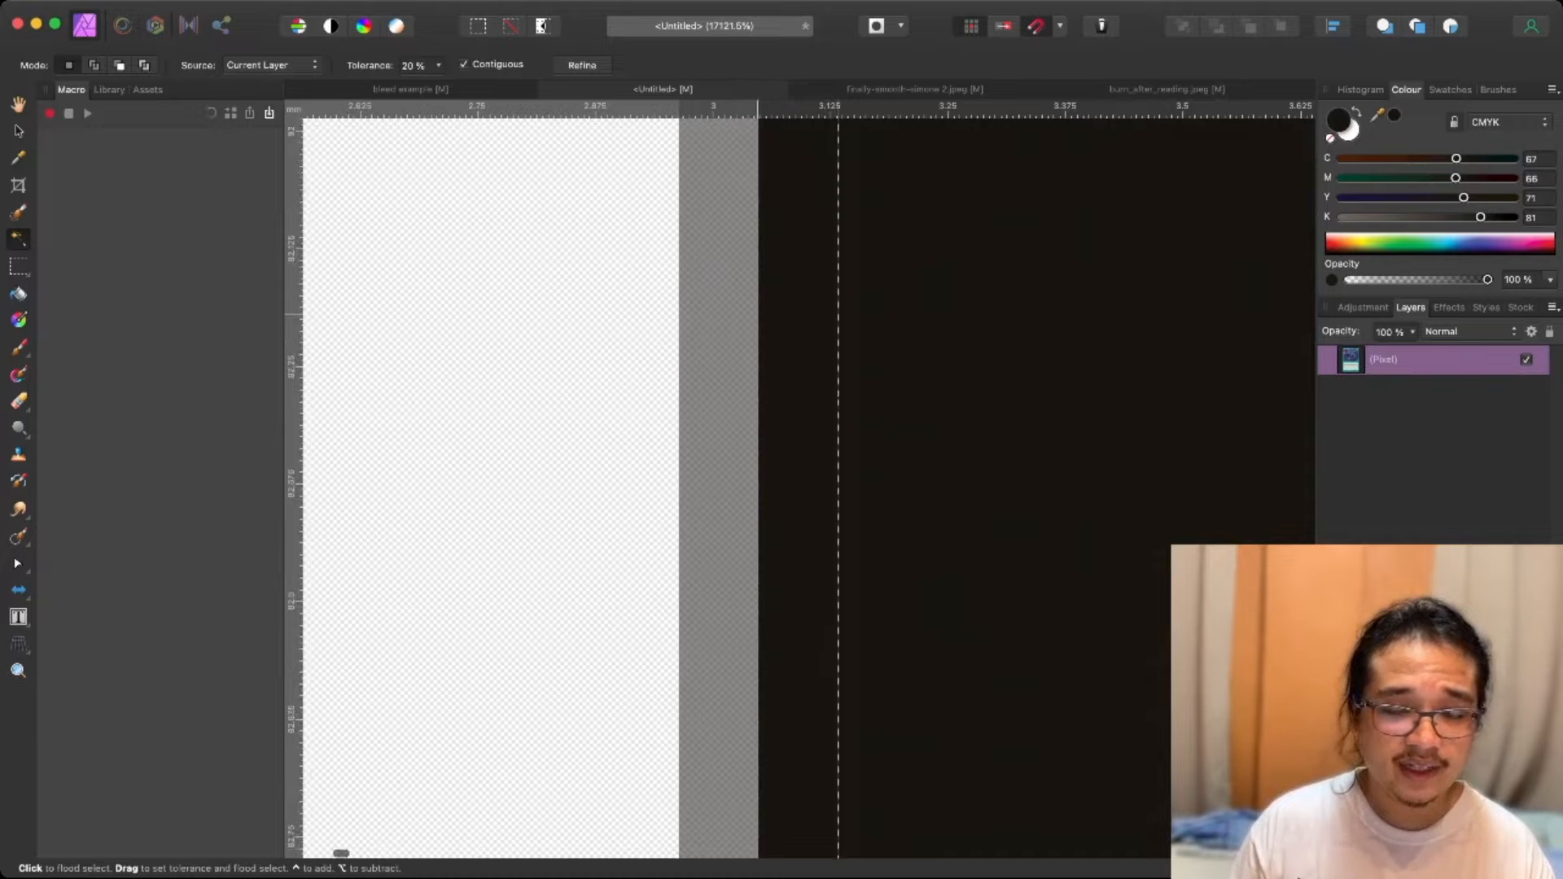
pyautogui.hscroll(-2, 750, 305)
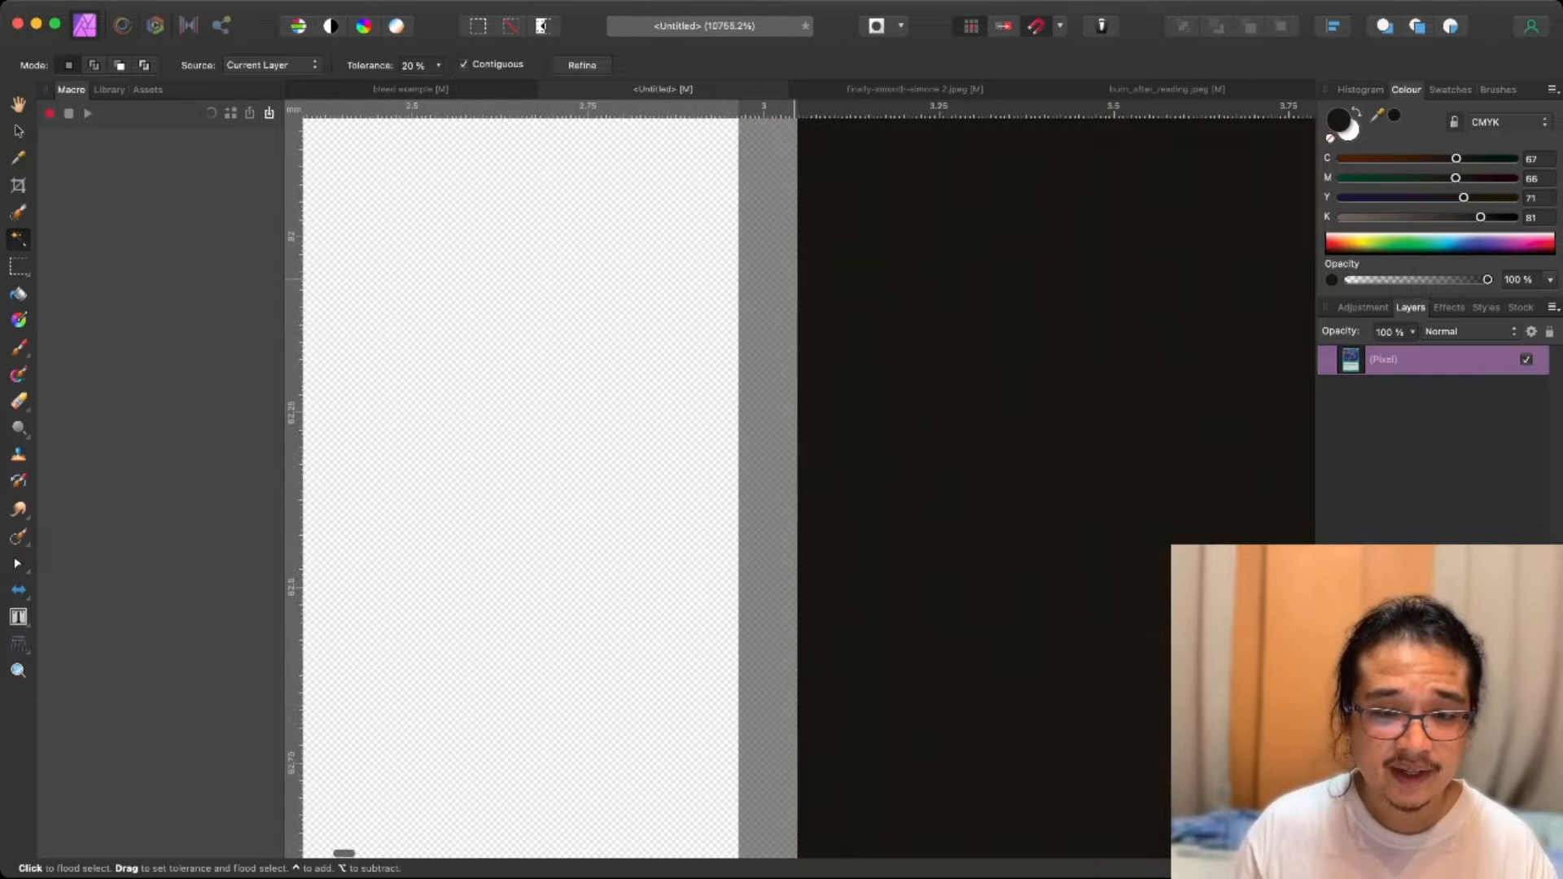
pyautogui.scroll(-10, 793, 114)
pyautogui.scroll(5, 794, 281)
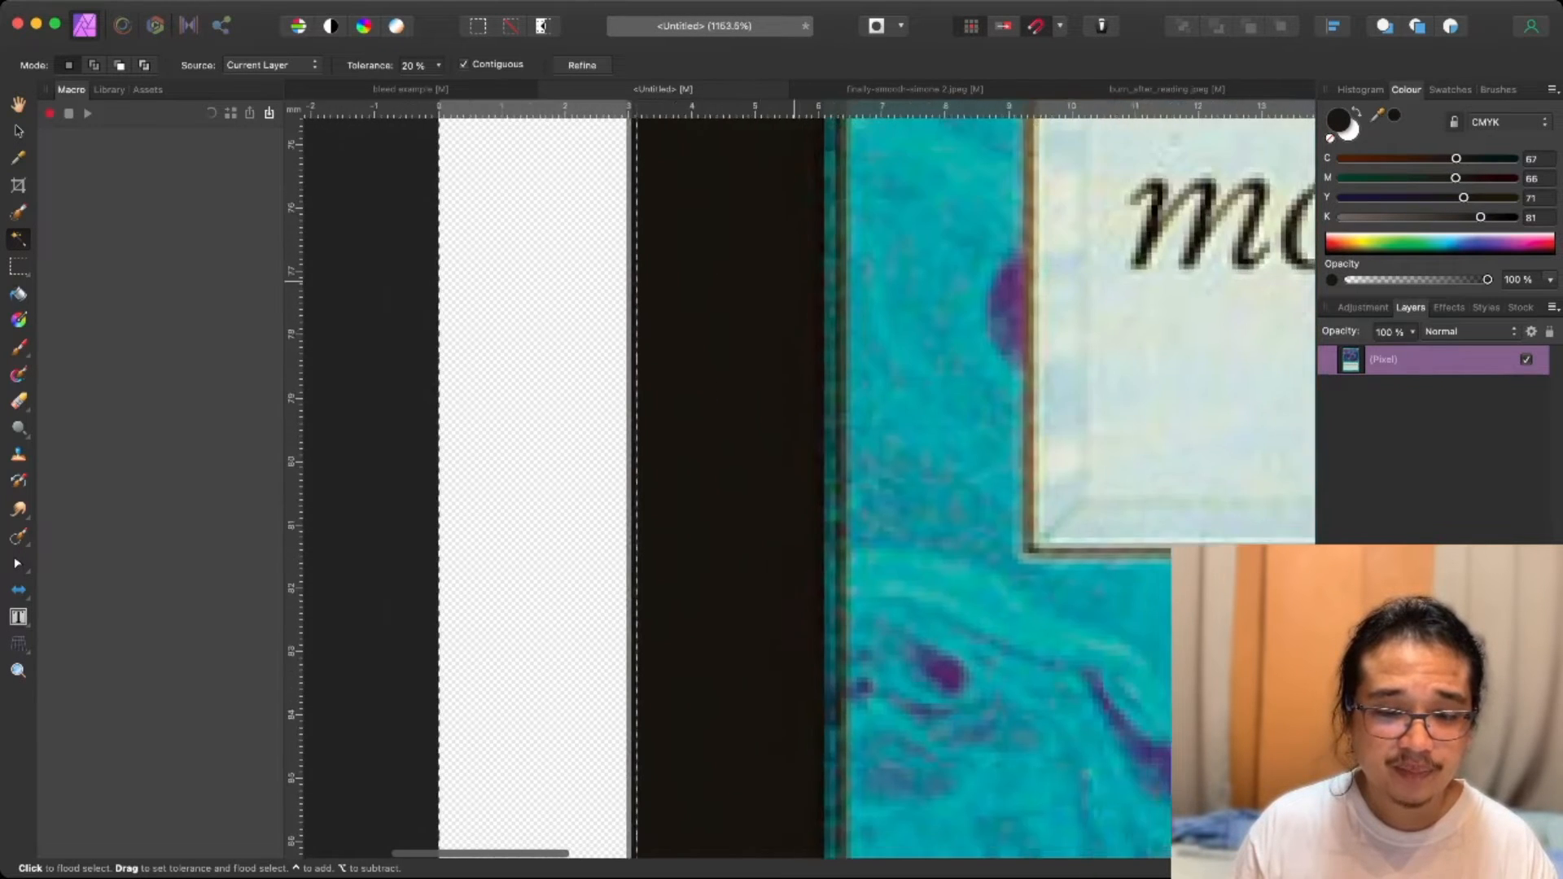
pyautogui.scroll(-8, 794, 281)
pyautogui.scroll(-5, 753, 295)
pyautogui.scroll(-3, 754, 296)
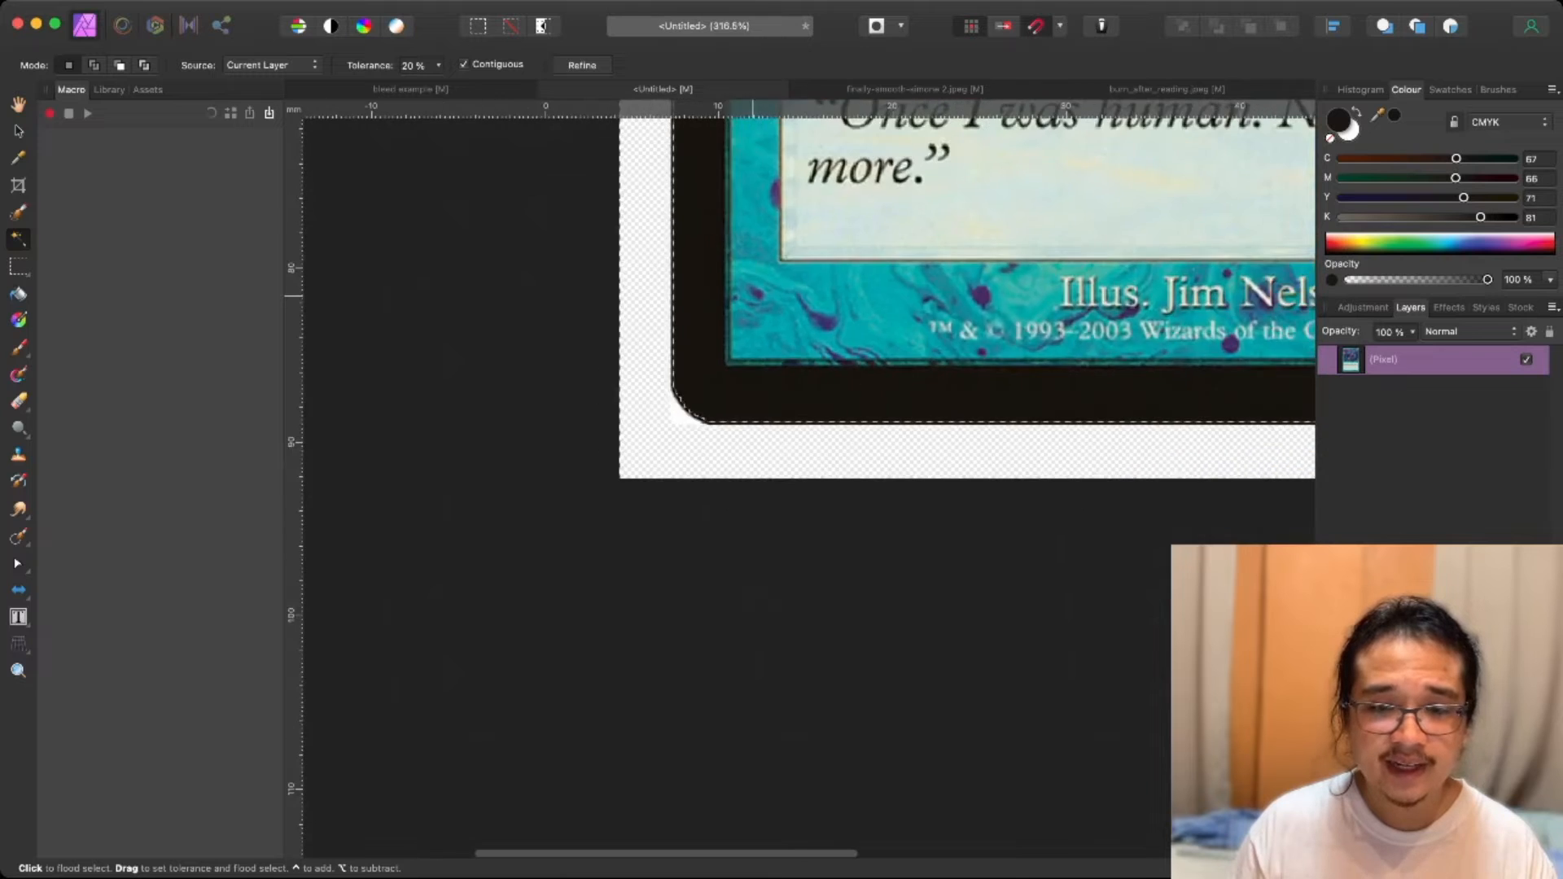
pyautogui.hscroll(5, 754, 296)
pyautogui.scroll(3, 753, 296)
pyautogui.scroll(-5, 754, 296)
pyautogui.scroll(7, 753, 296)
pyautogui.scroll(-2, 754, 296)
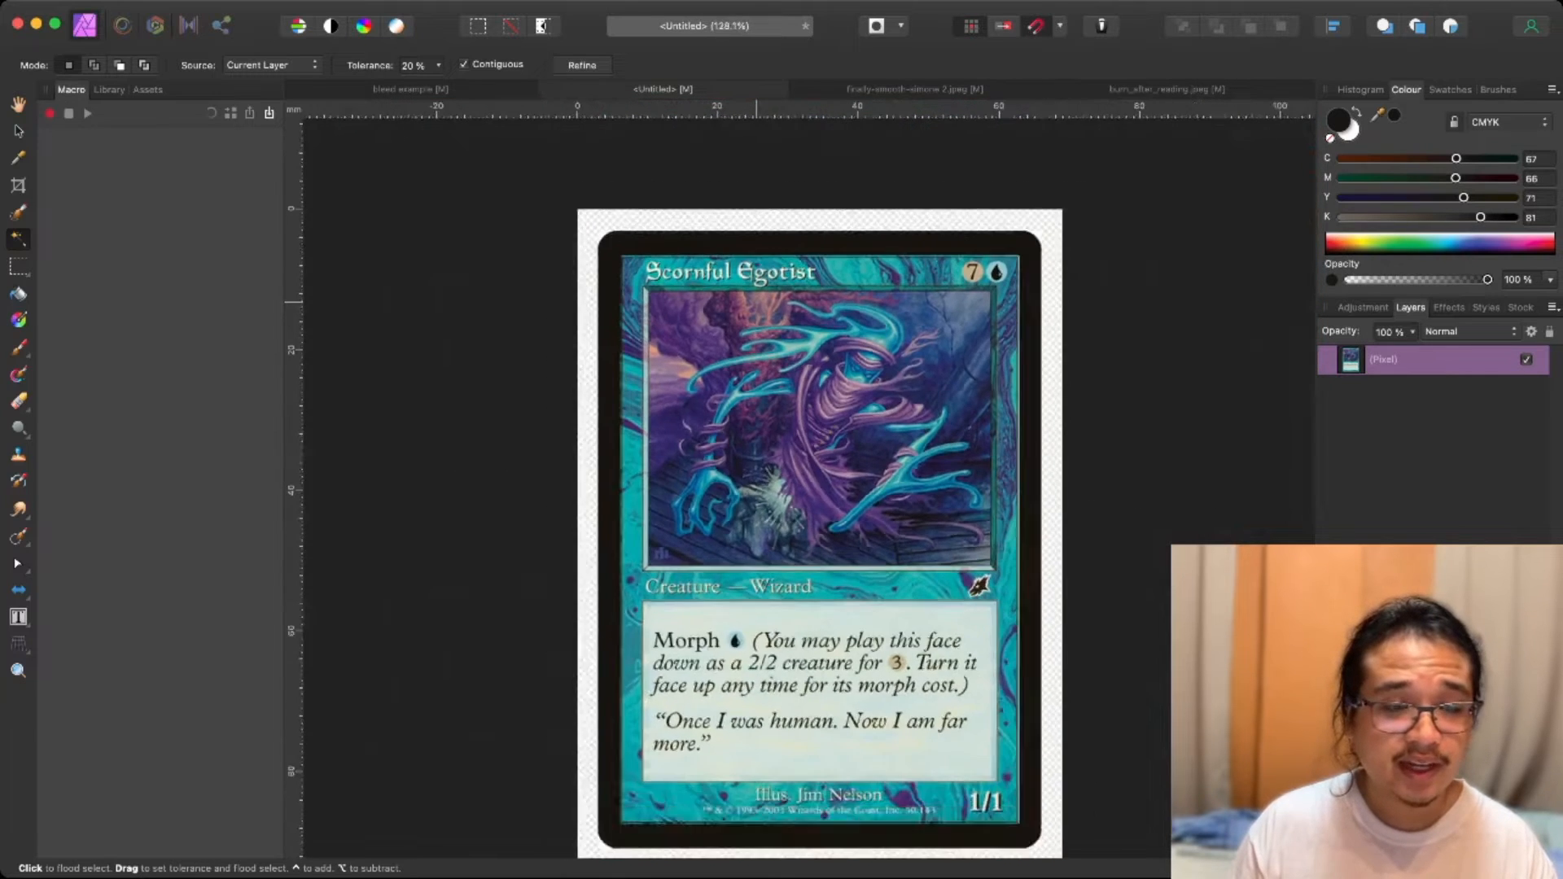
pyautogui.scroll(4, 754, 296)
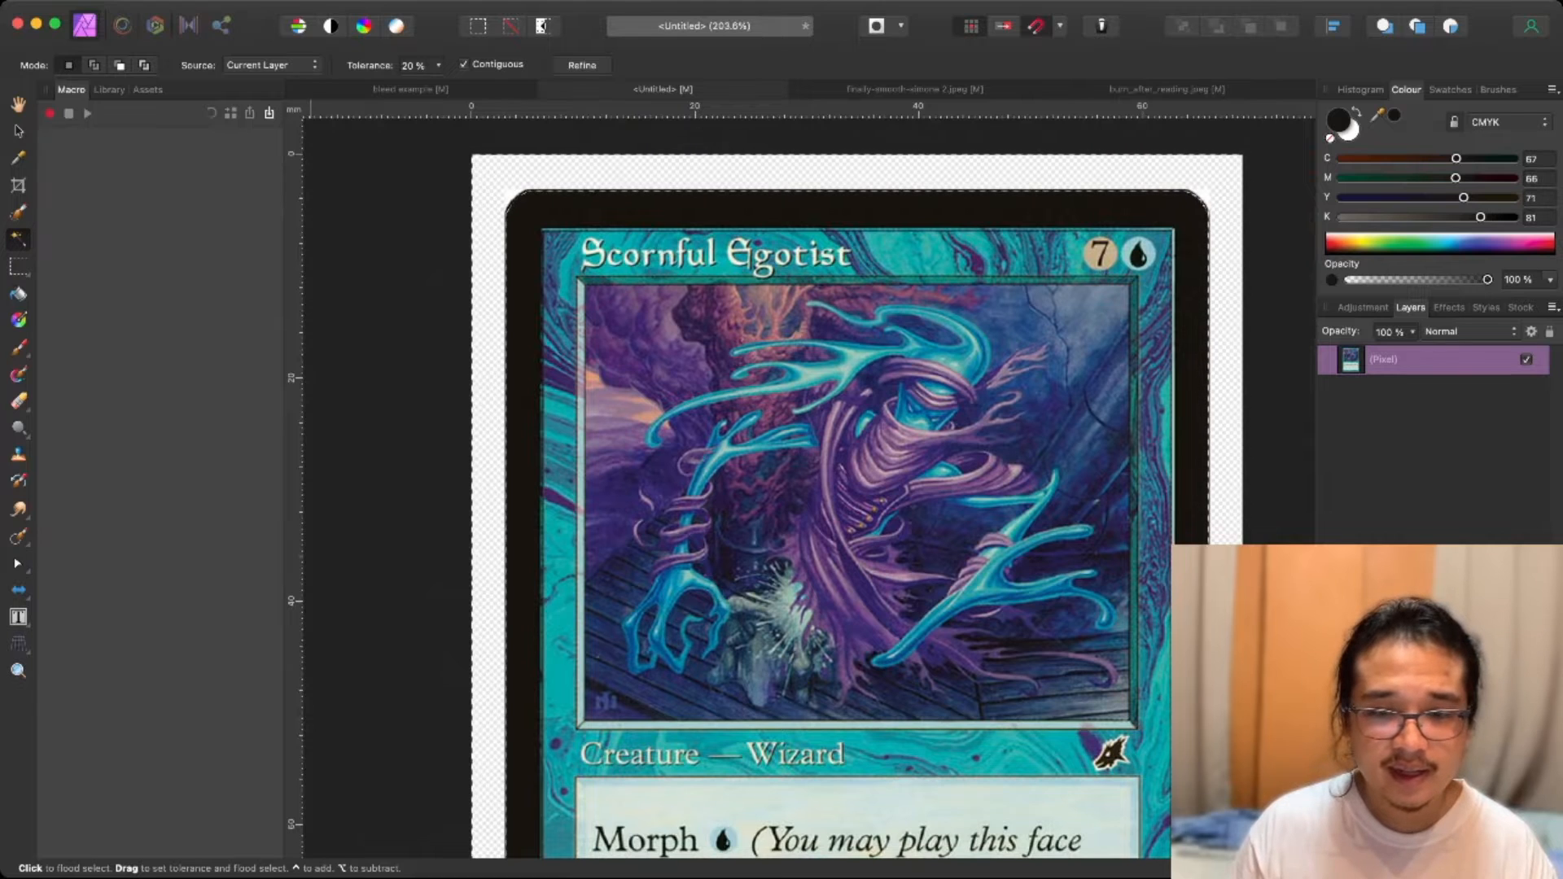
# Fill the selected margin with the dark border colour and clear the selection.
pyautogui.hotkey('shift', 'F5')
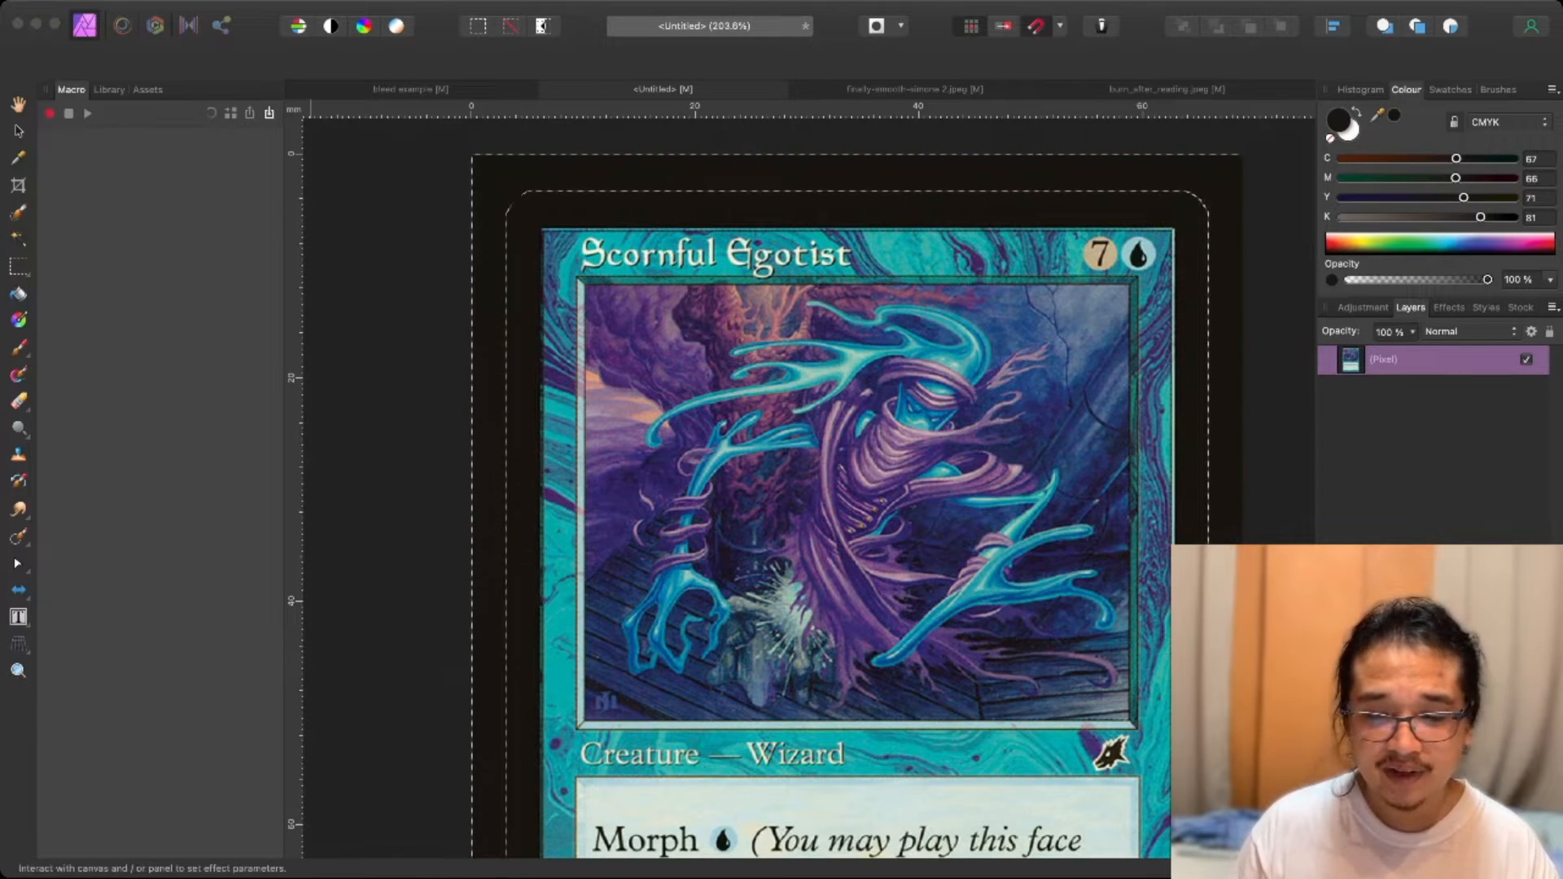
pyautogui.press('Return')
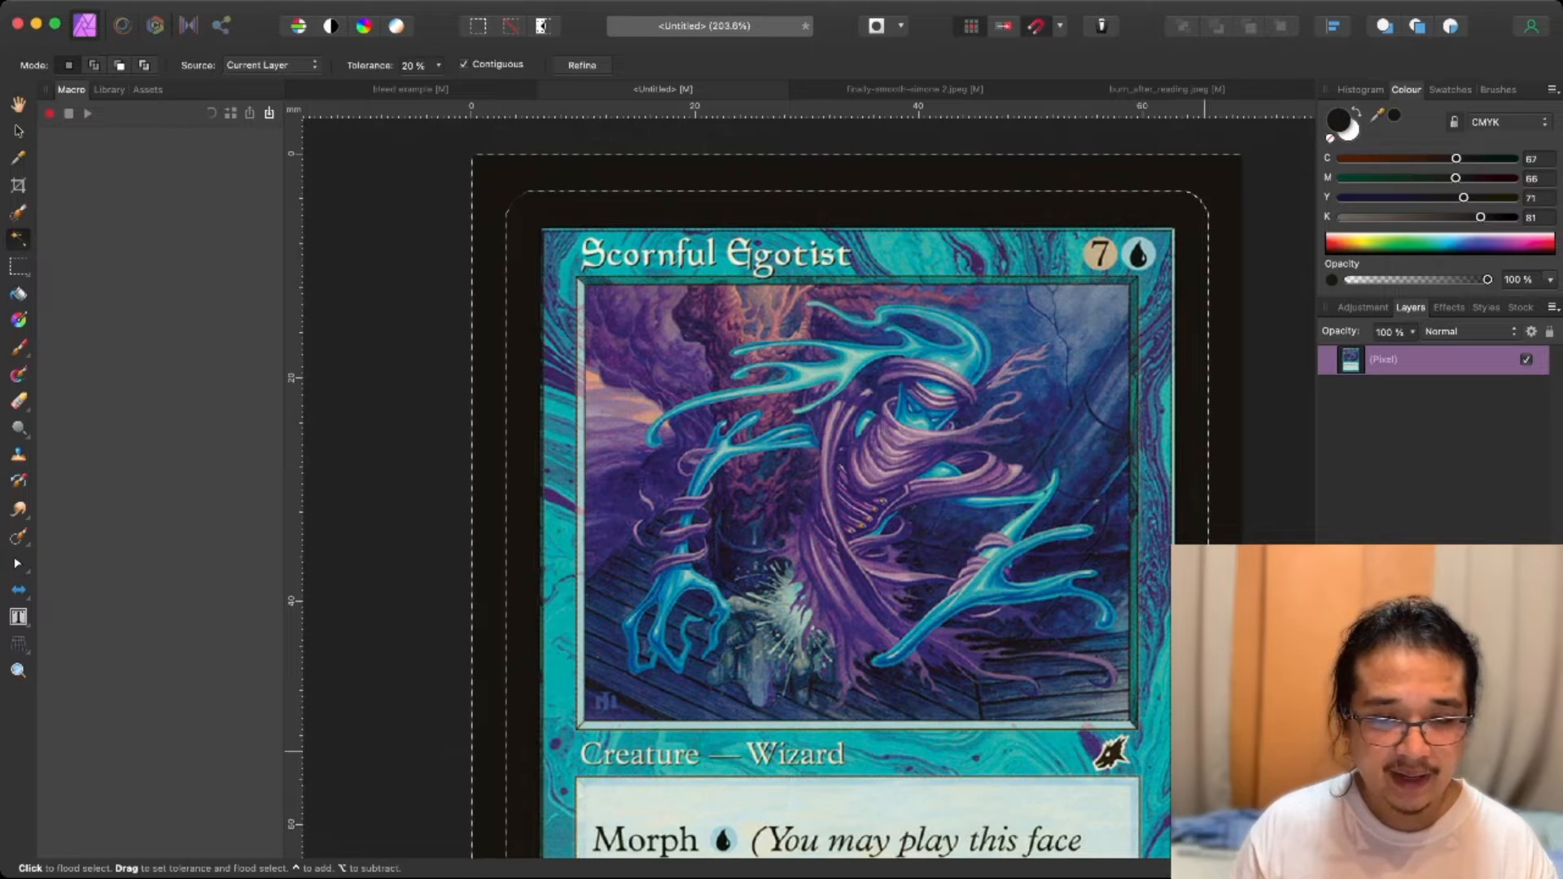
pyautogui.press('super+d')
pyautogui.scroll(-4, 1023, 440)
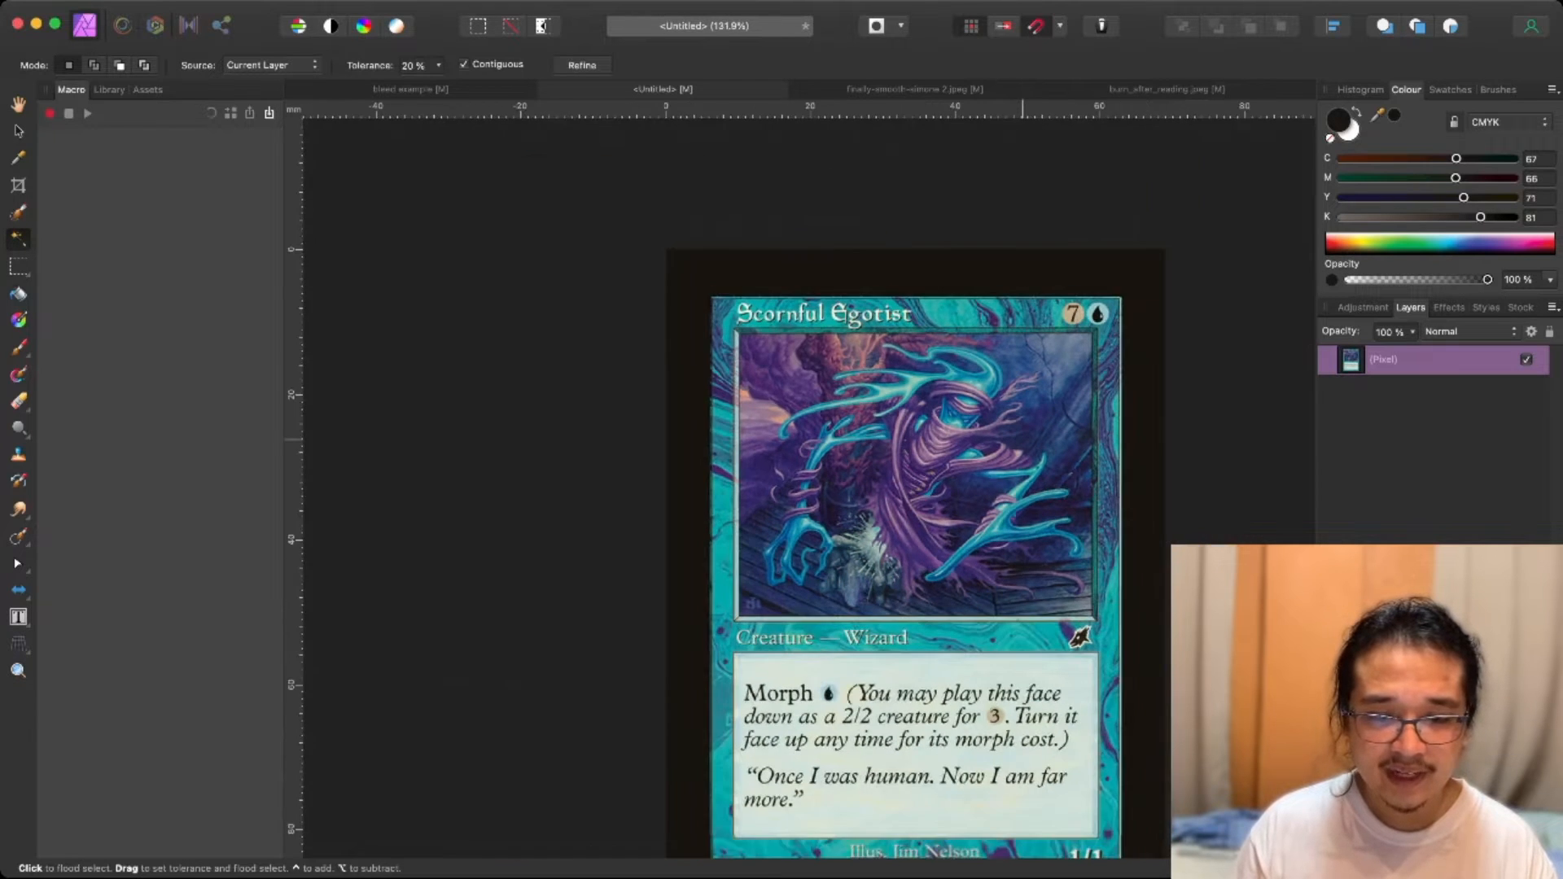
pyautogui.scroll(-4, 1018, 440)
pyautogui.hscroll(2, 1018, 439)
pyautogui.scroll(2, 1011, 440)
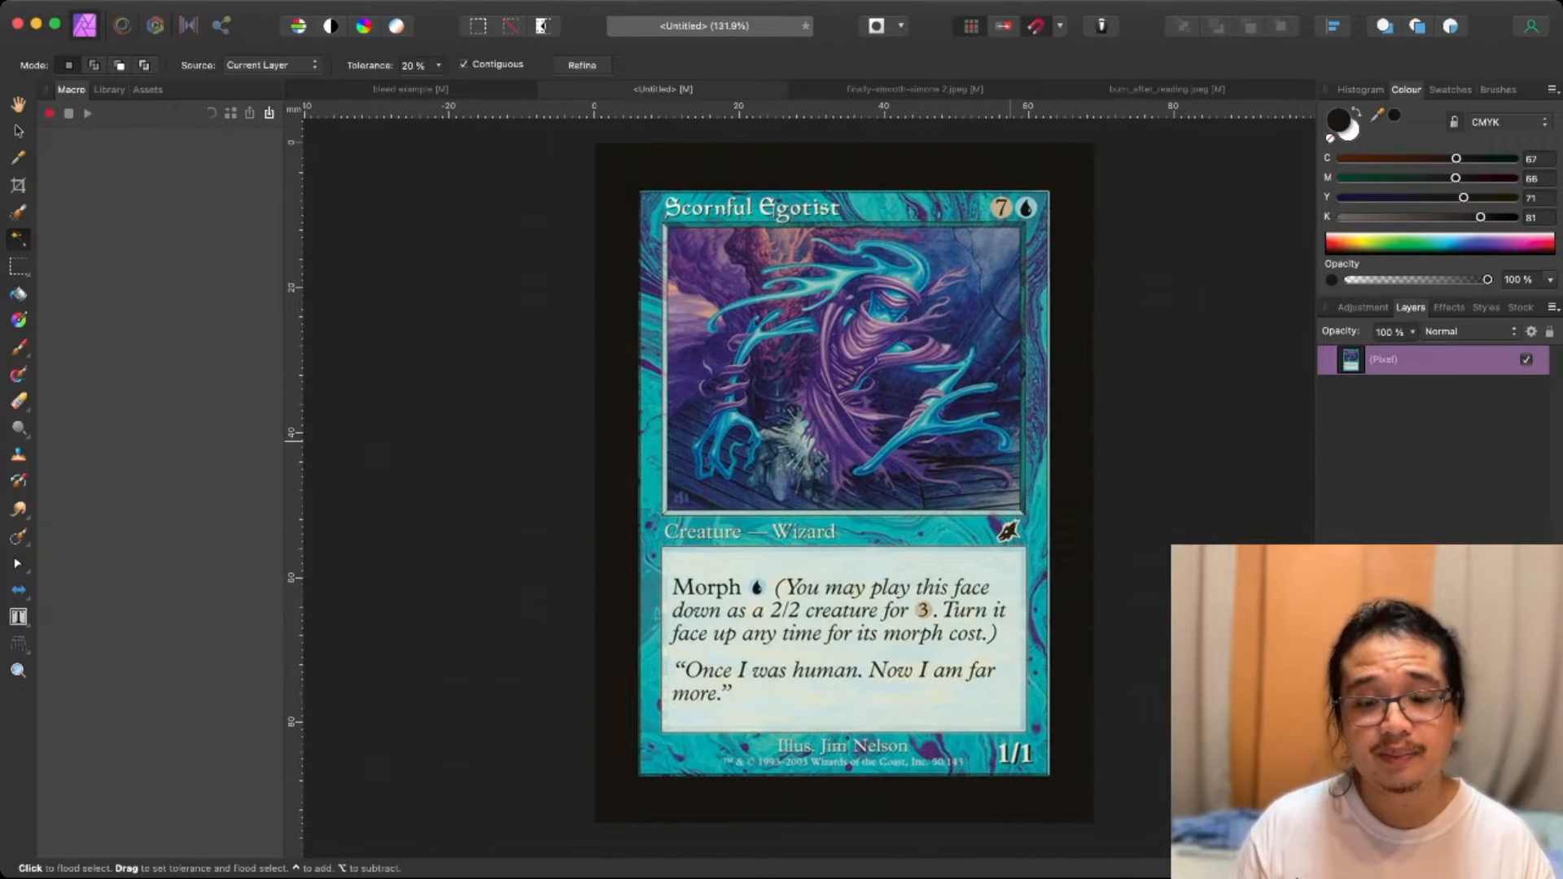
# Switch to the finally-smooth-simone 2.jpeg document and grow the margin selection slightly into the card's border.
pyautogui.hotkey('ctrl', 'Tab')
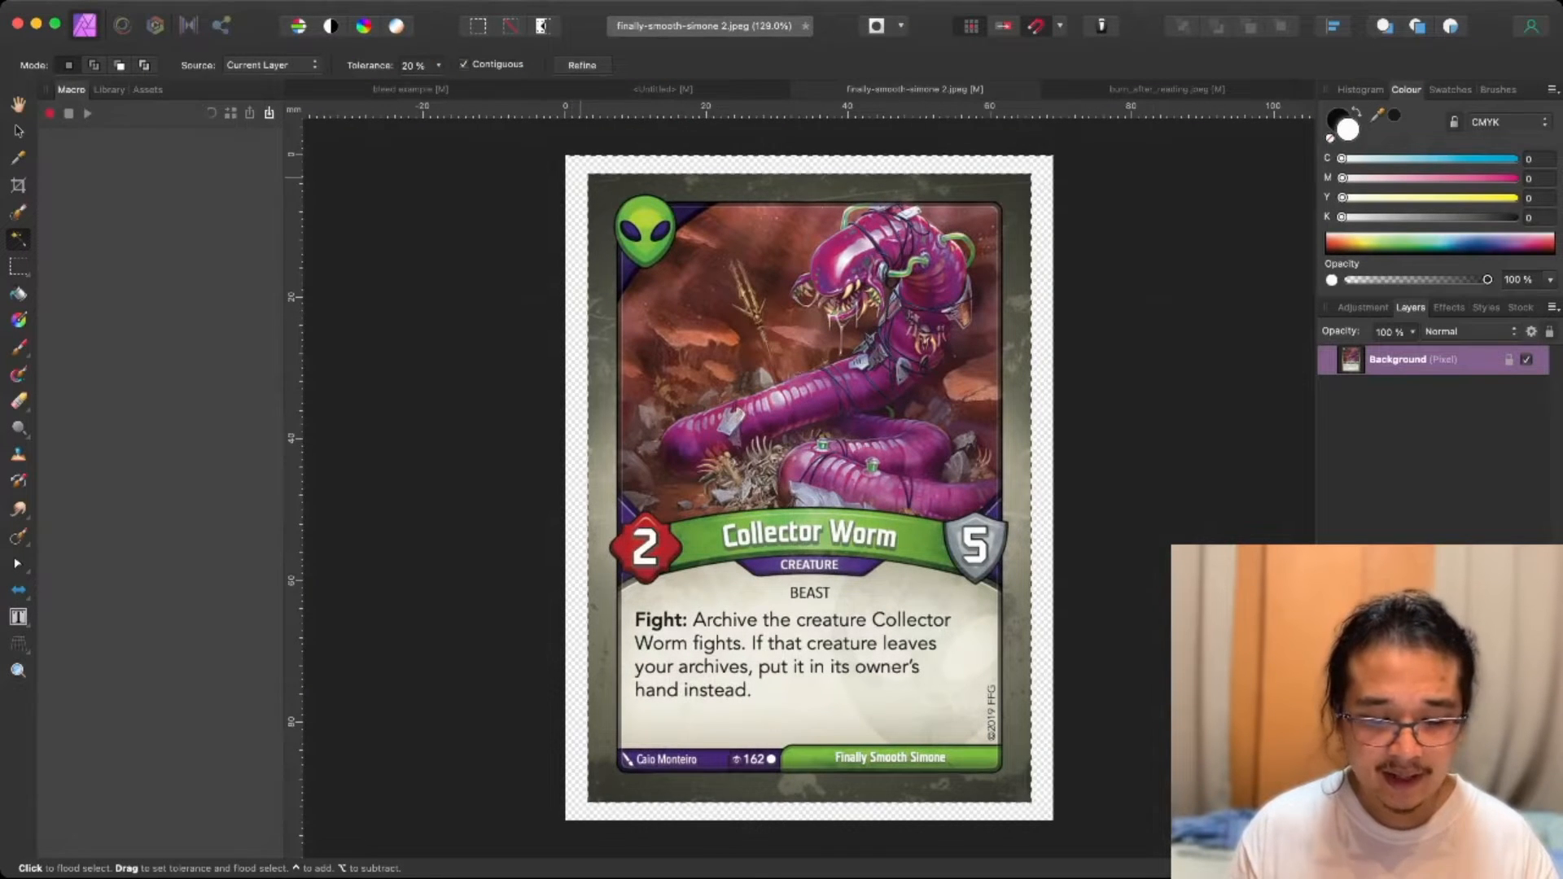
pyautogui.press('super+b')
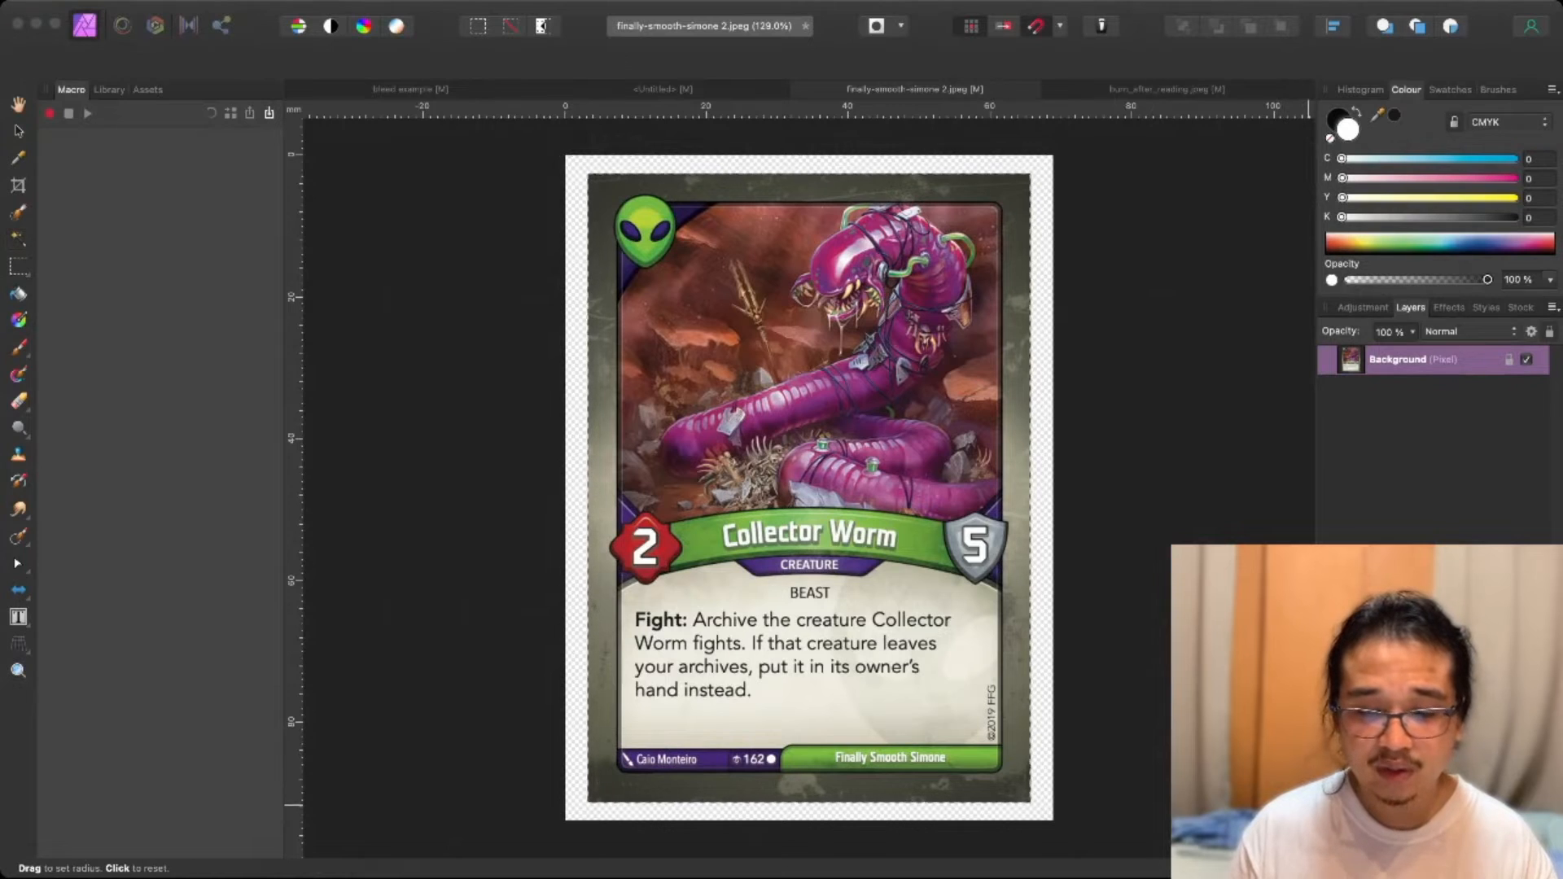
pyautogui.press('Return')
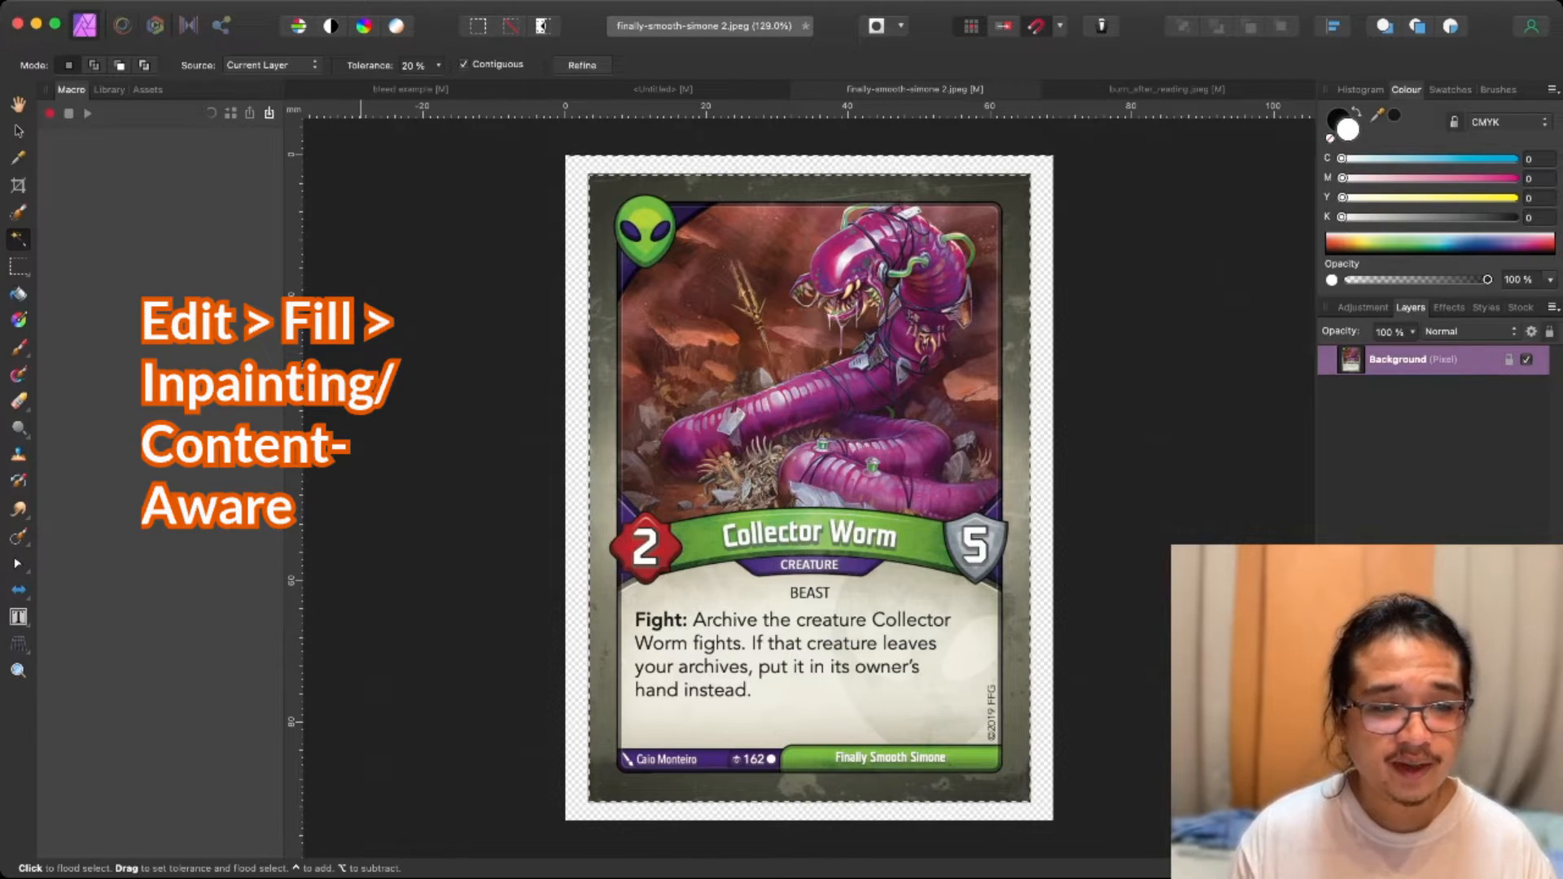
# Fill the selected margin around the Collector Worm card with inpainting and clear the selection.
pyautogui.hotkey('shift', 'F5')
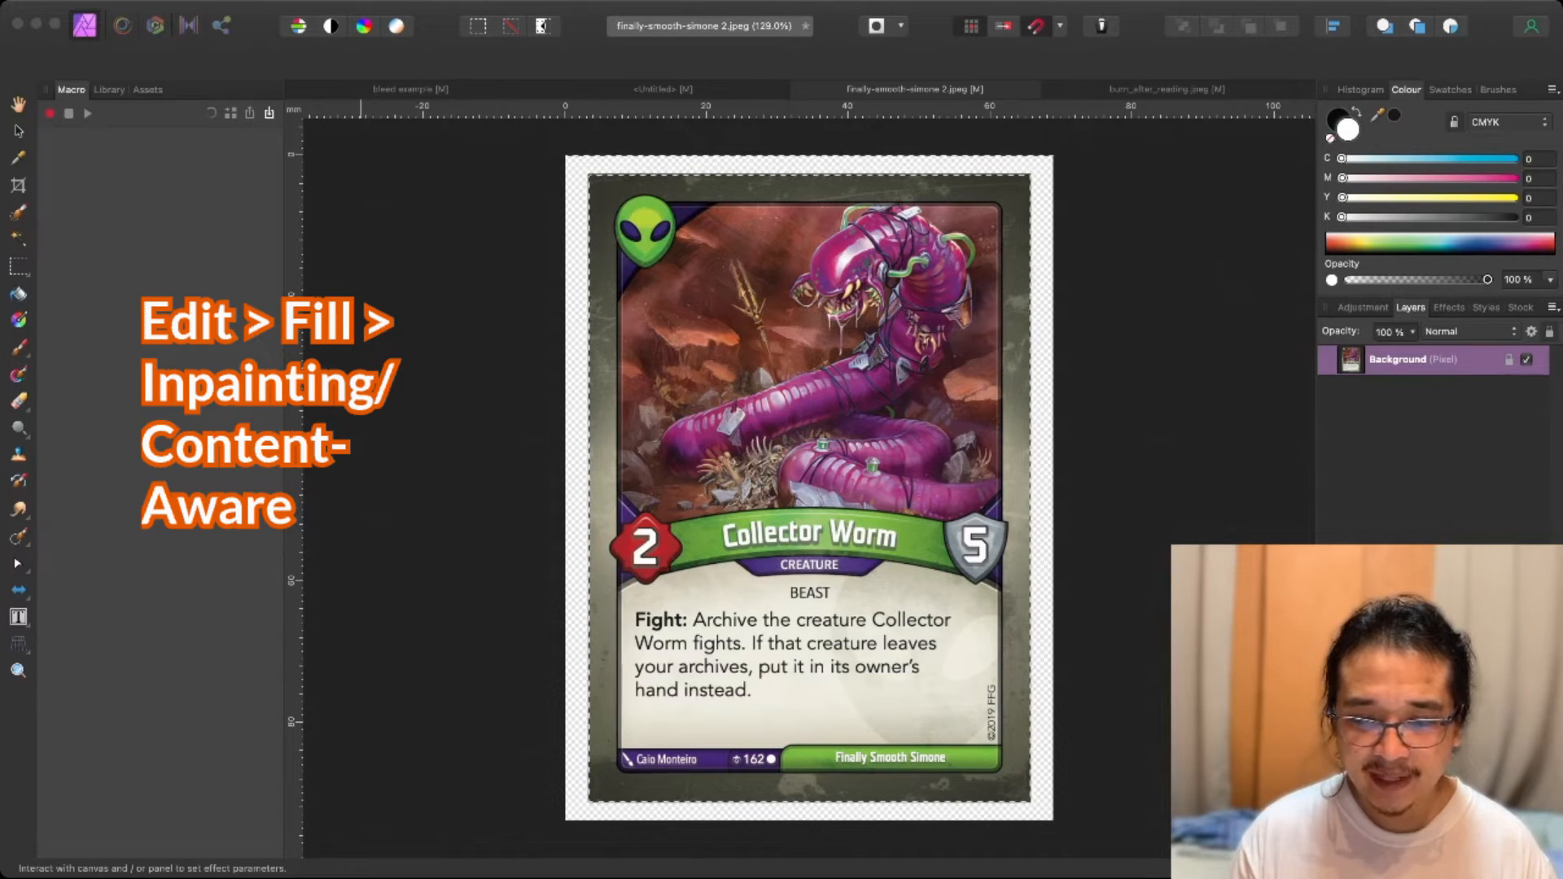
pyautogui.press('Escape')
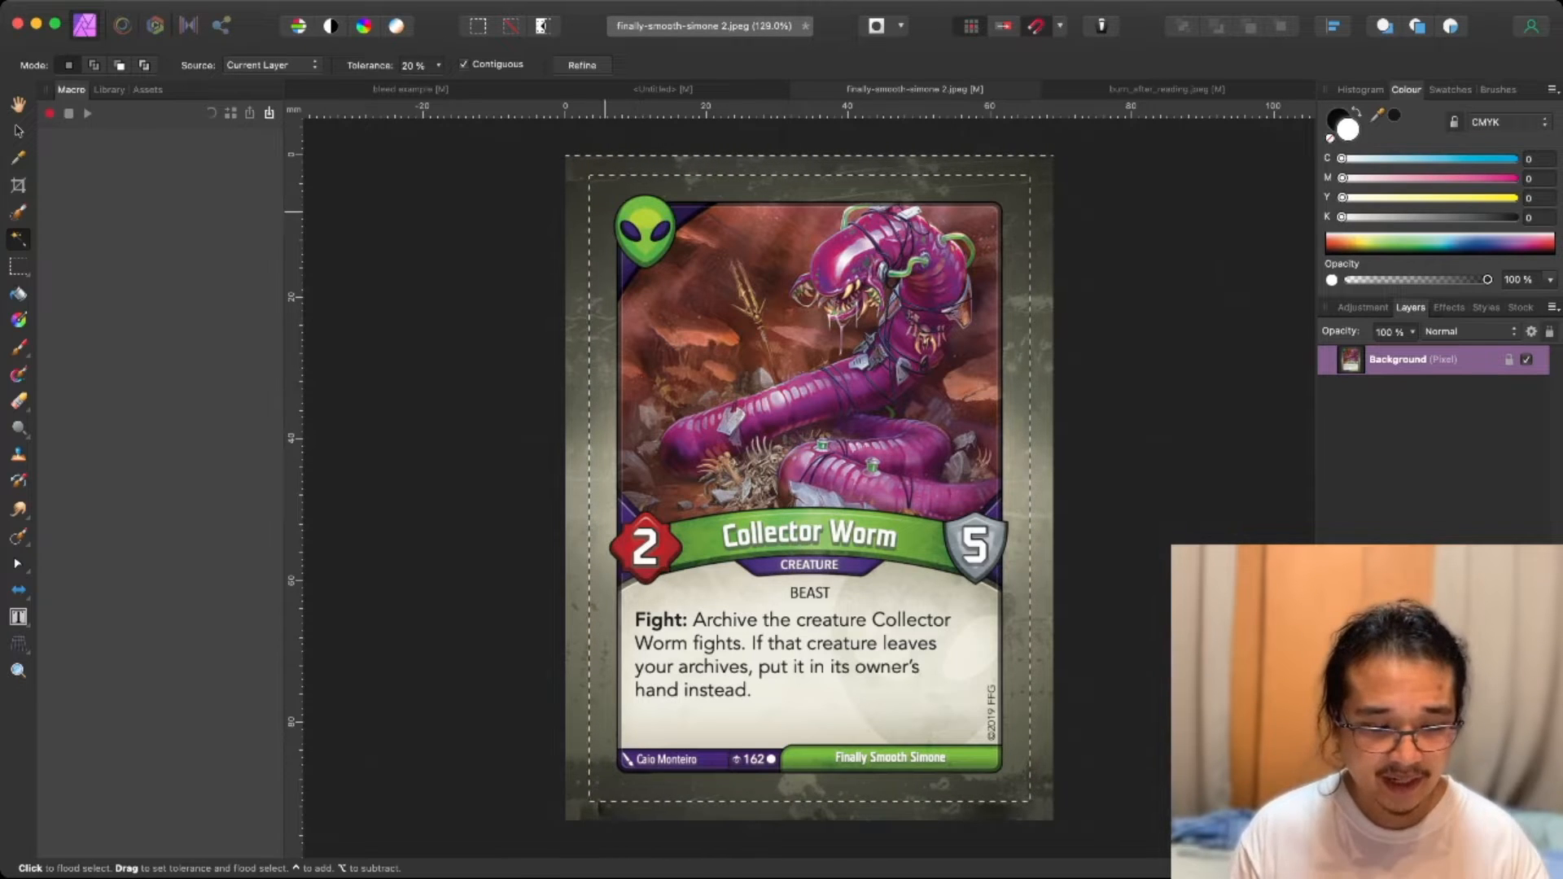
pyautogui.scroll(-2, 612, 229)
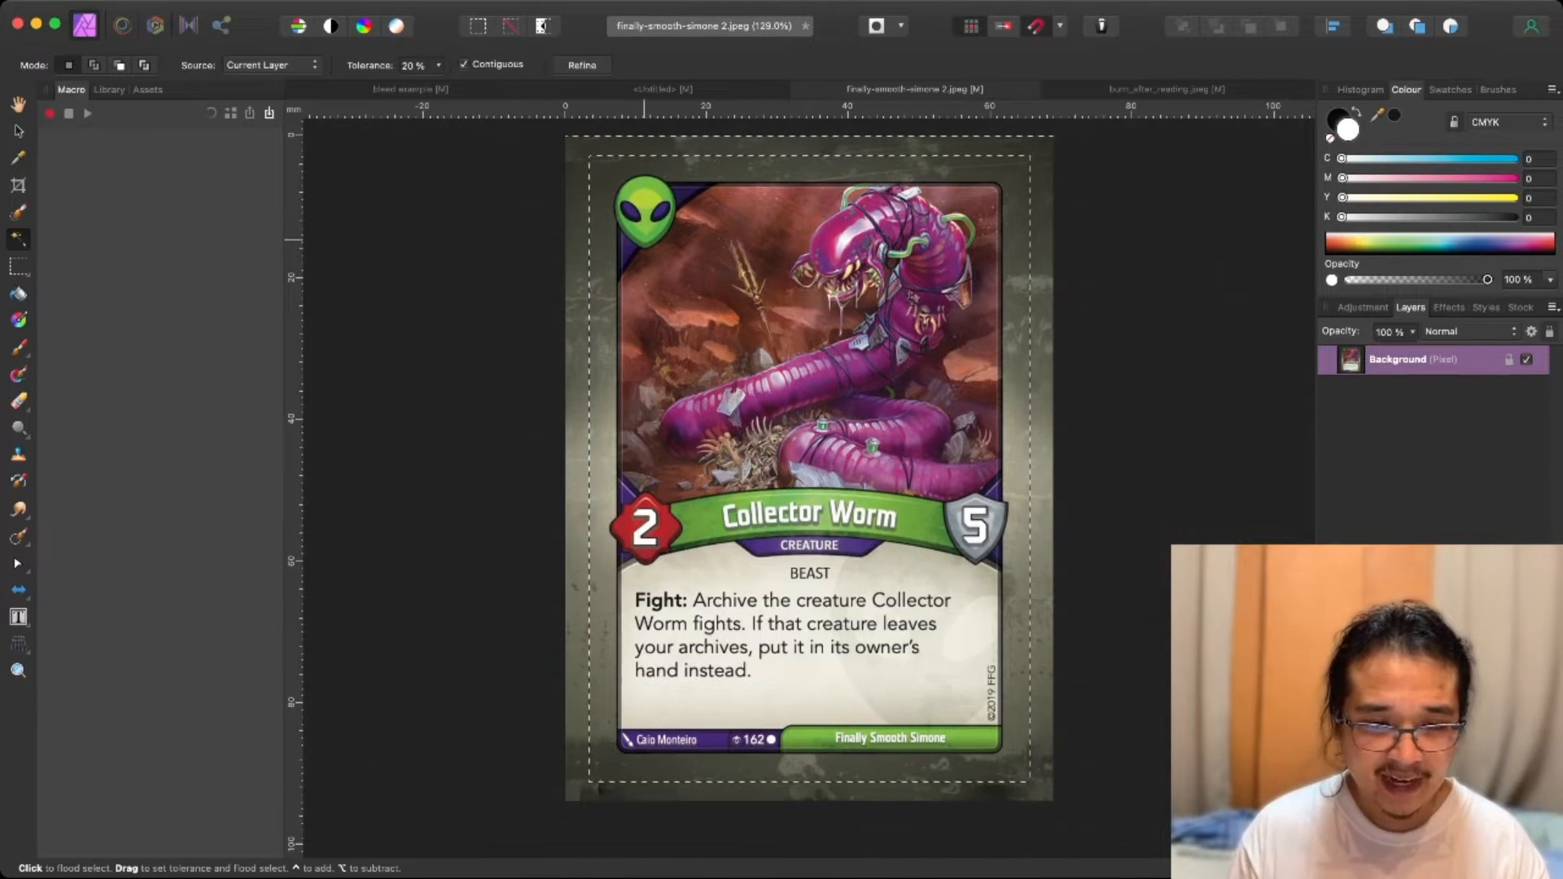
pyautogui.press('super+d')
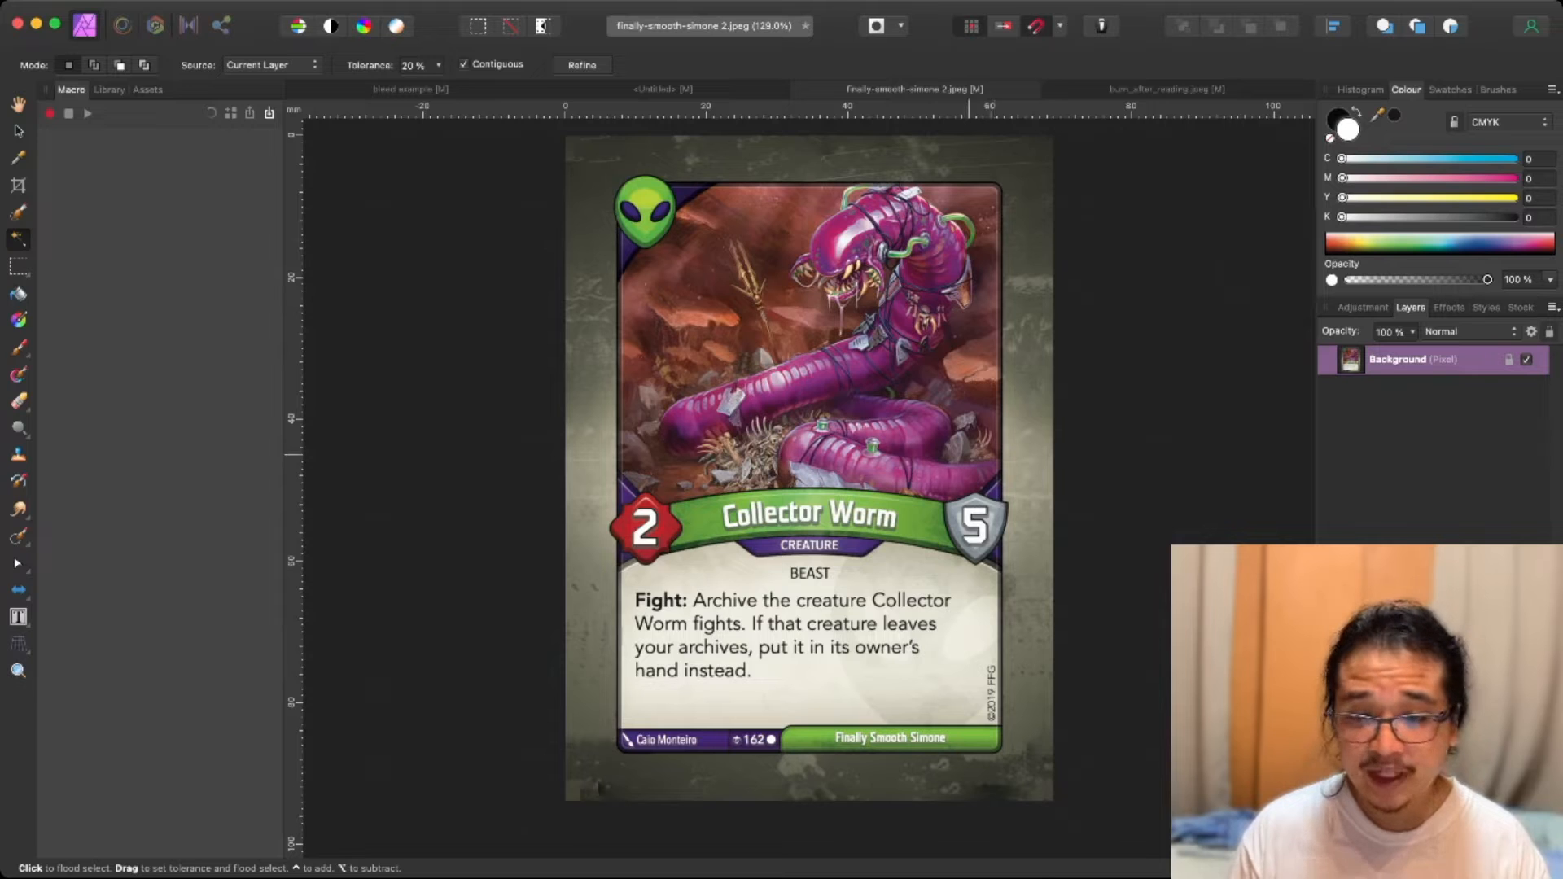
# Examine the inpainted margin along the edges and corners of the Collector Worm card.
pyautogui.scroll(5, 1037, 307)
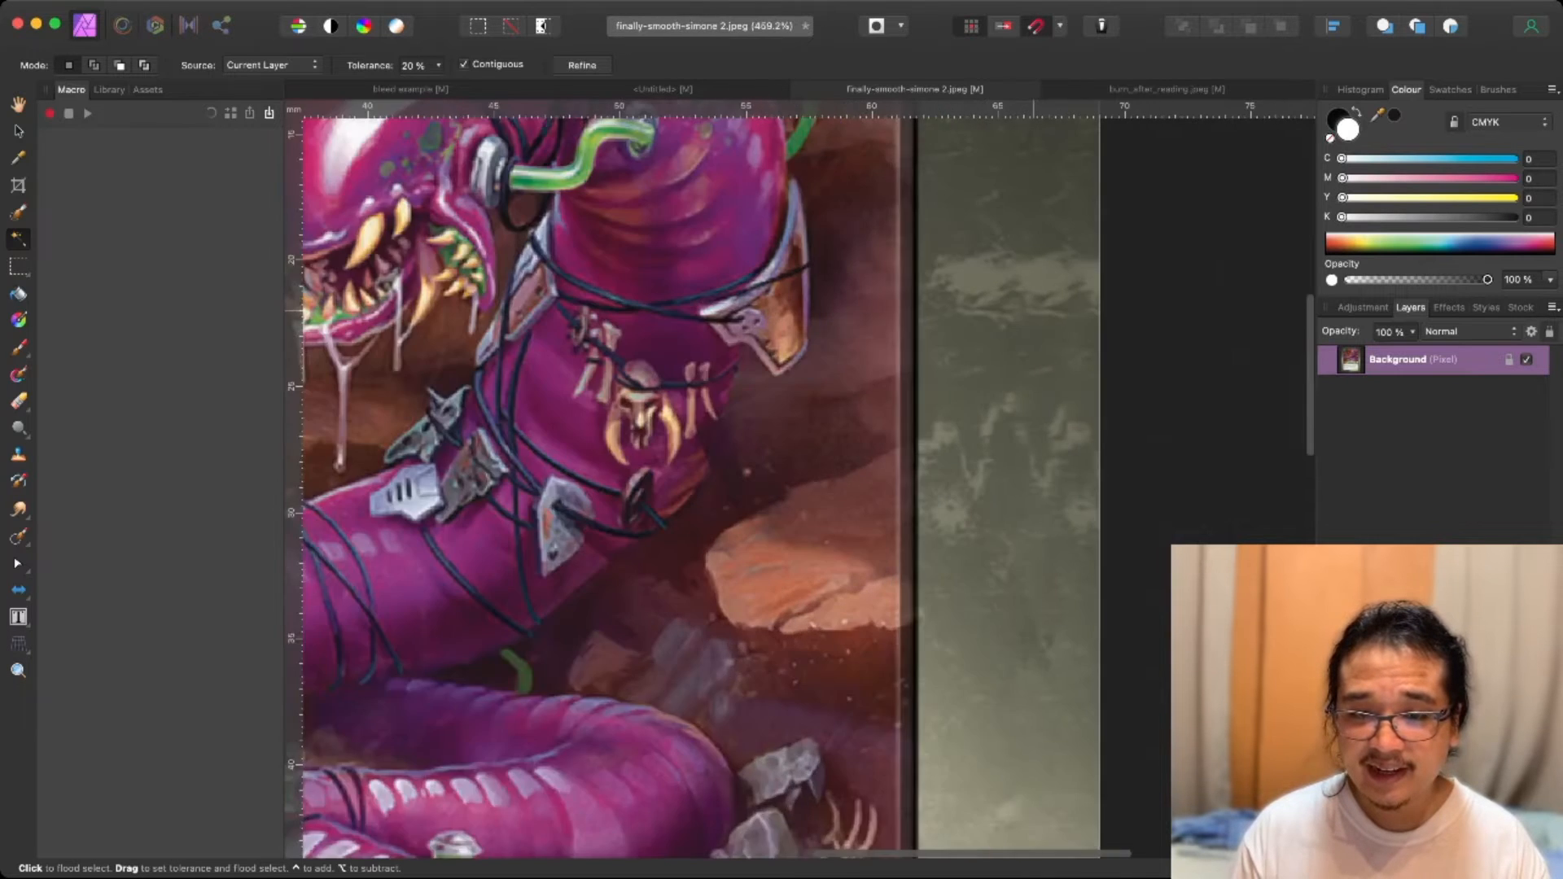
pyautogui.scroll(15, 1043, 315)
pyautogui.scroll(-20, 1047, 325)
pyautogui.hscroll(-6, 1047, 325)
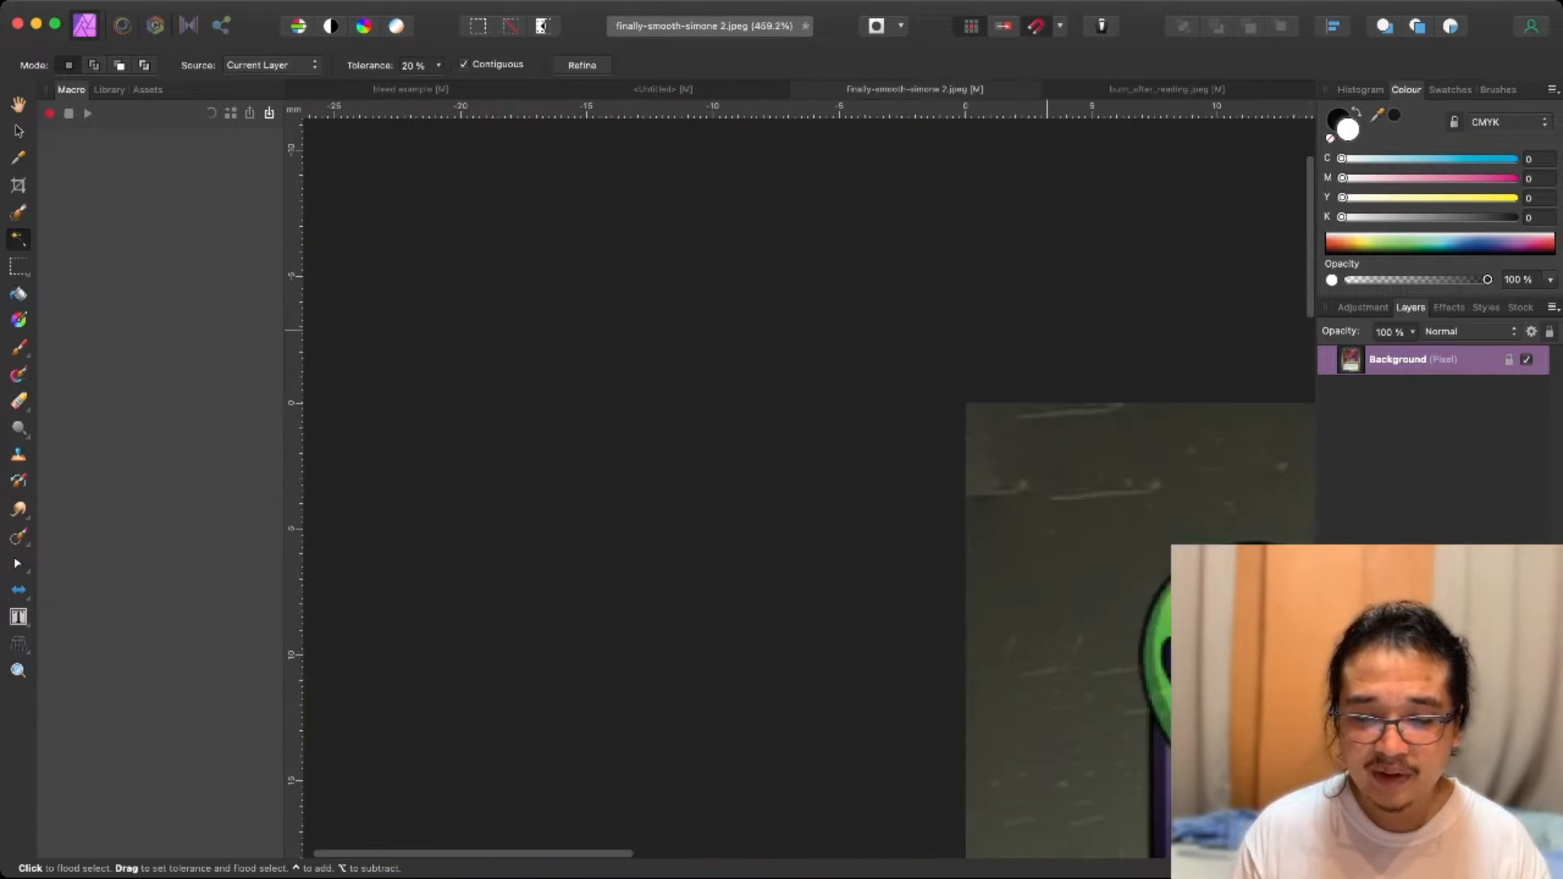
pyautogui.hscroll(20, 1041, 331)
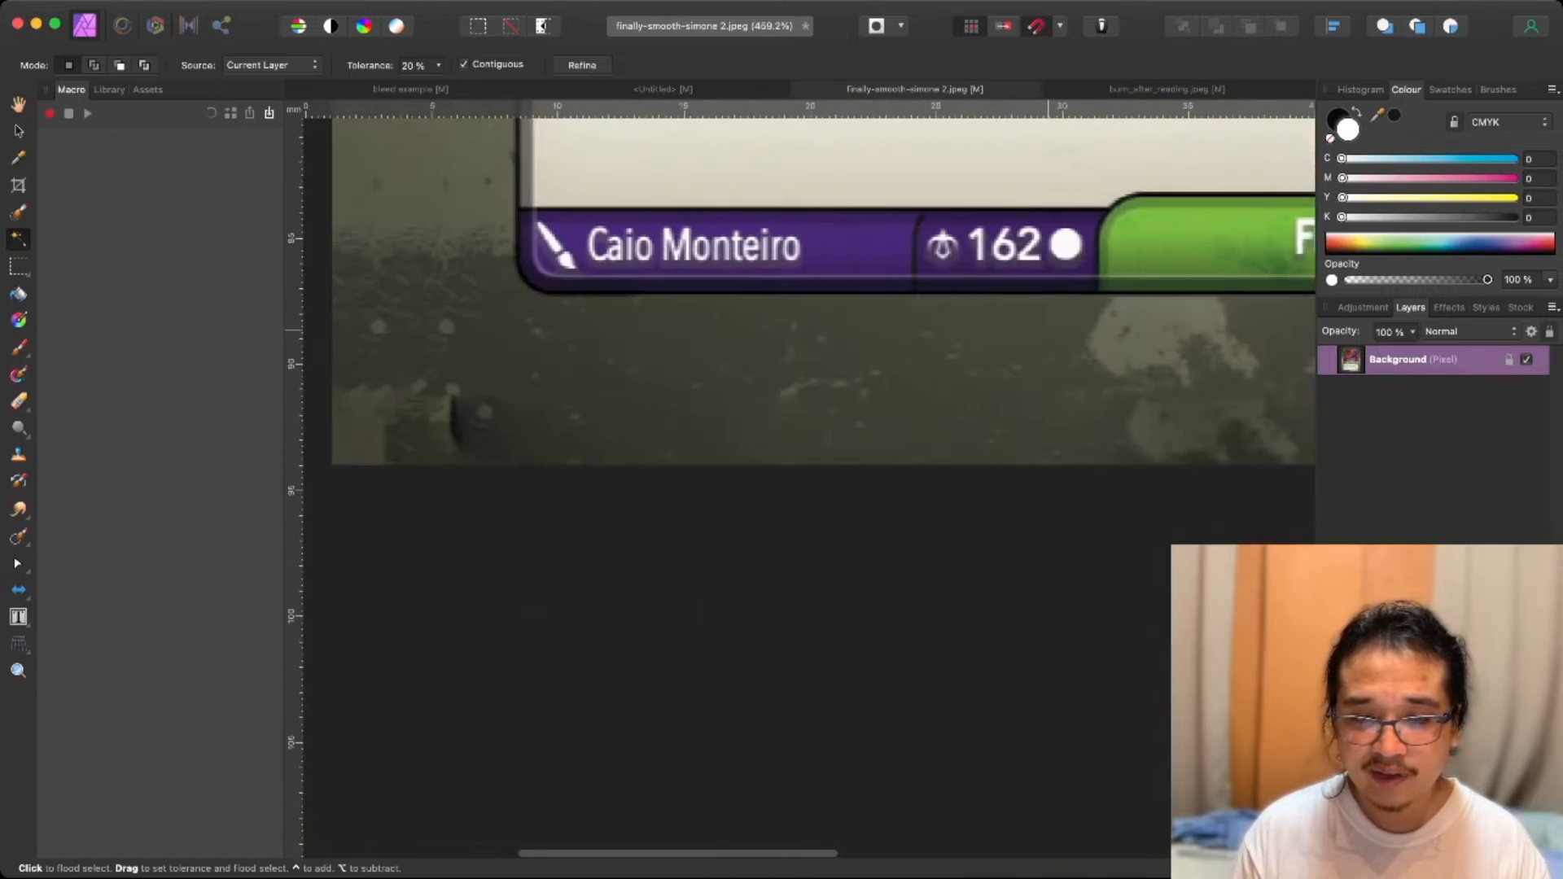
pyautogui.scroll(15, 1040, 331)
pyautogui.scroll(15, 1041, 331)
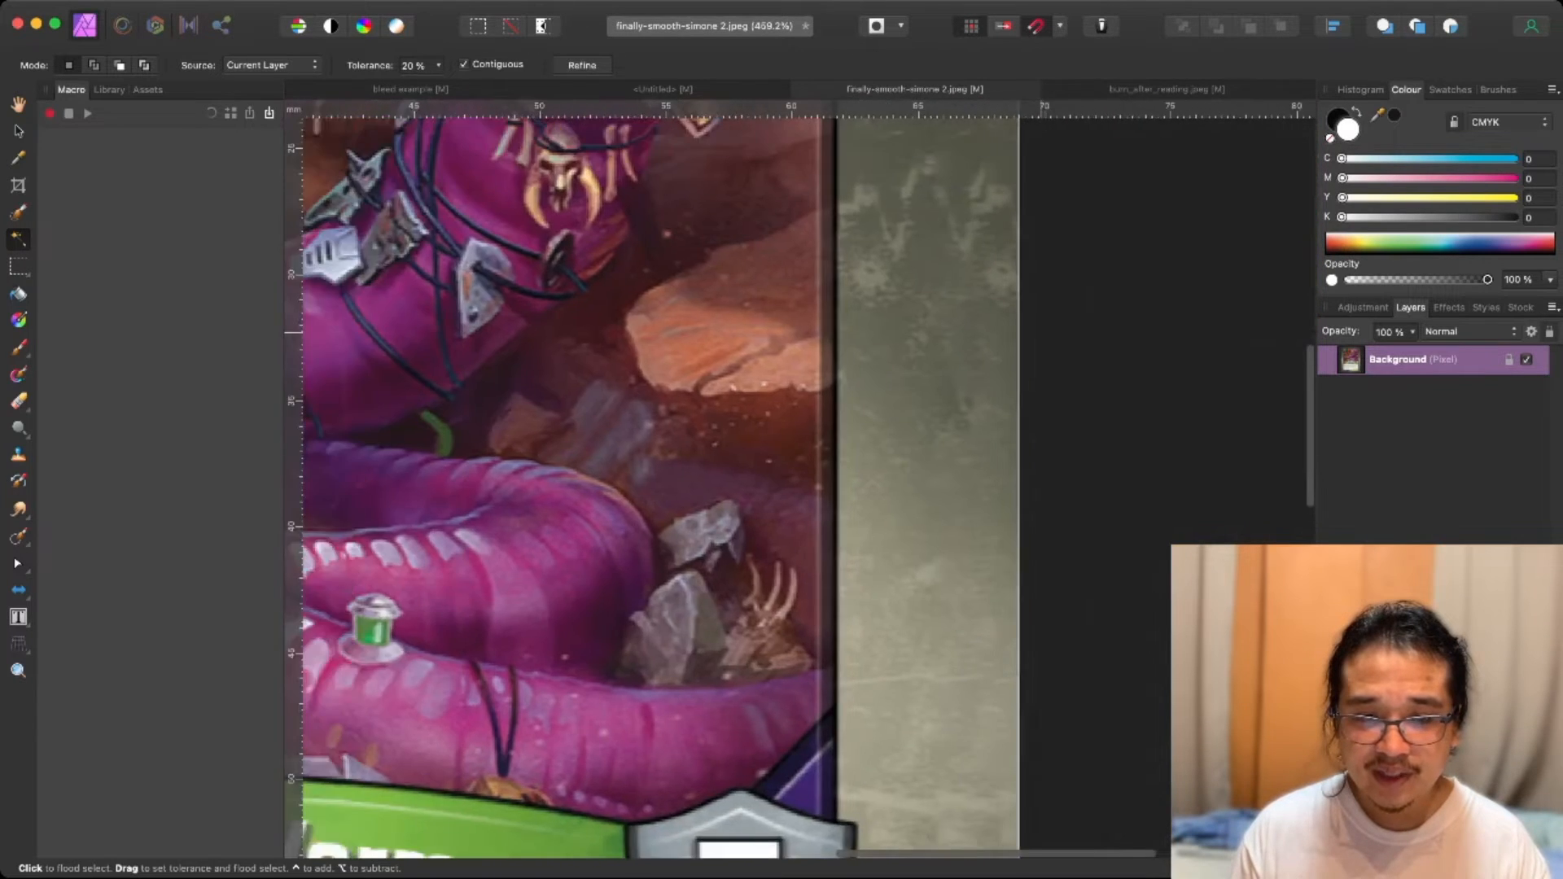
pyautogui.scroll(-4, 1040, 331)
pyautogui.hscroll(-5, 1040, 331)
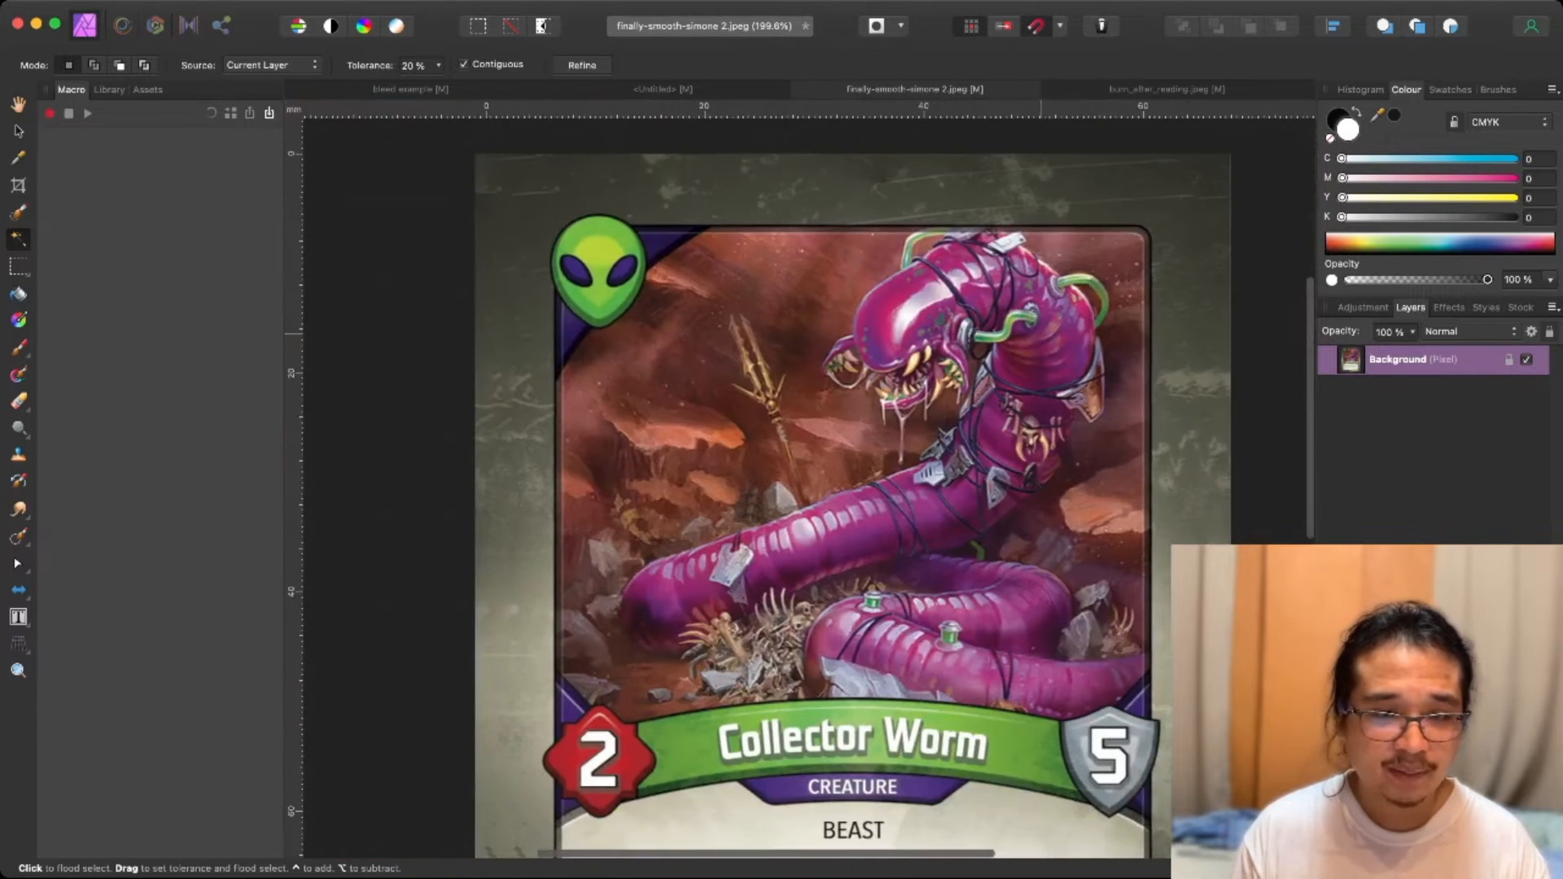
pyautogui.scroll(-1, 1040, 331)
# Switch to the bleed example document and examine the bleed area around the Narda card.
pyautogui.click(652, 90)
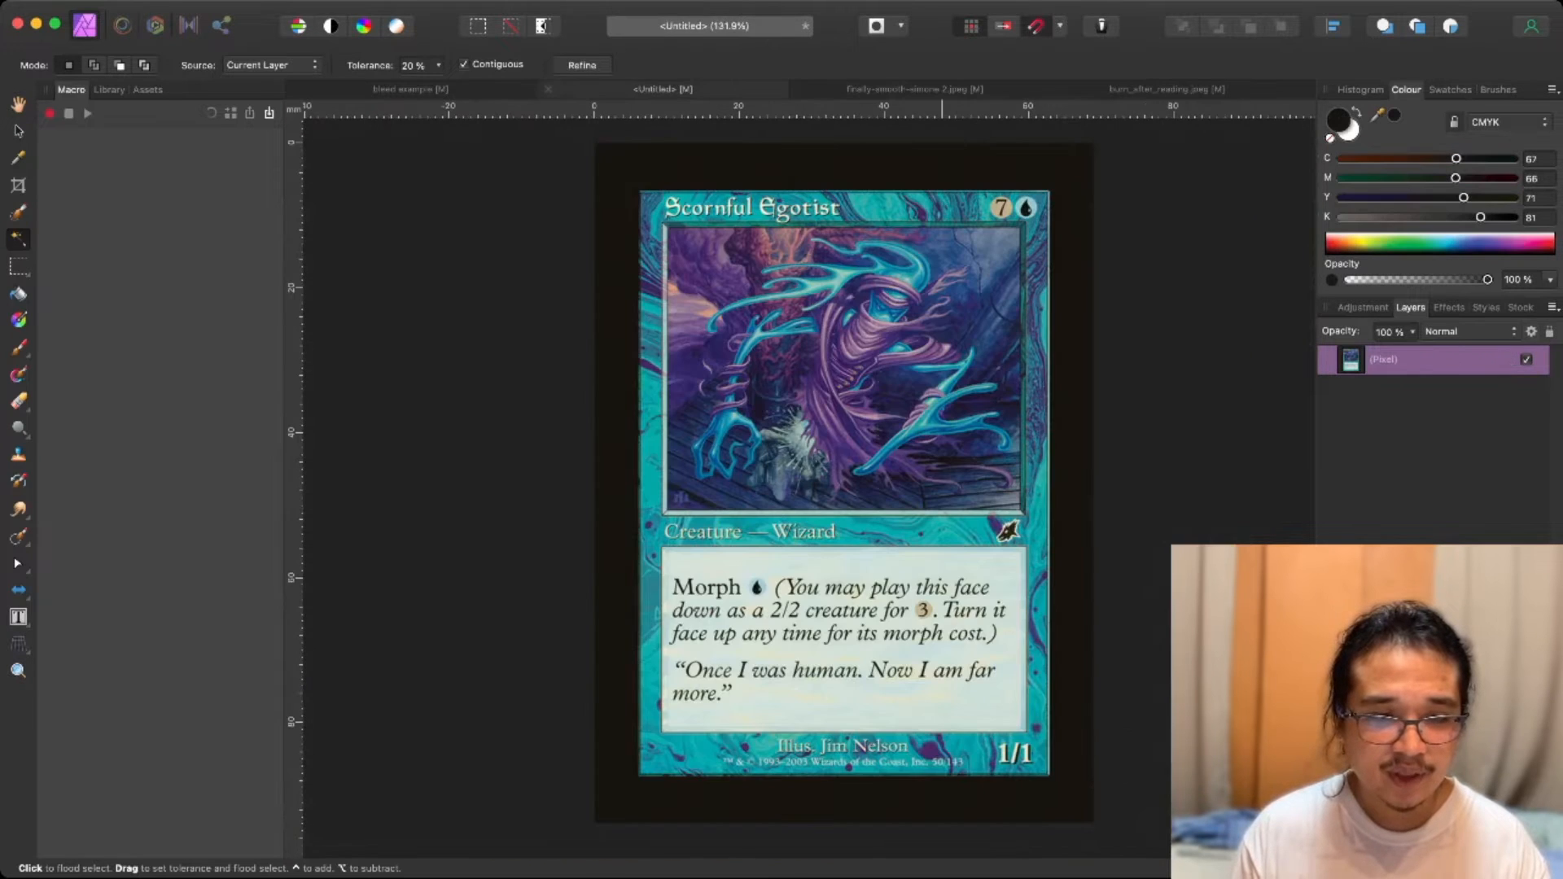
pyautogui.click(410, 90)
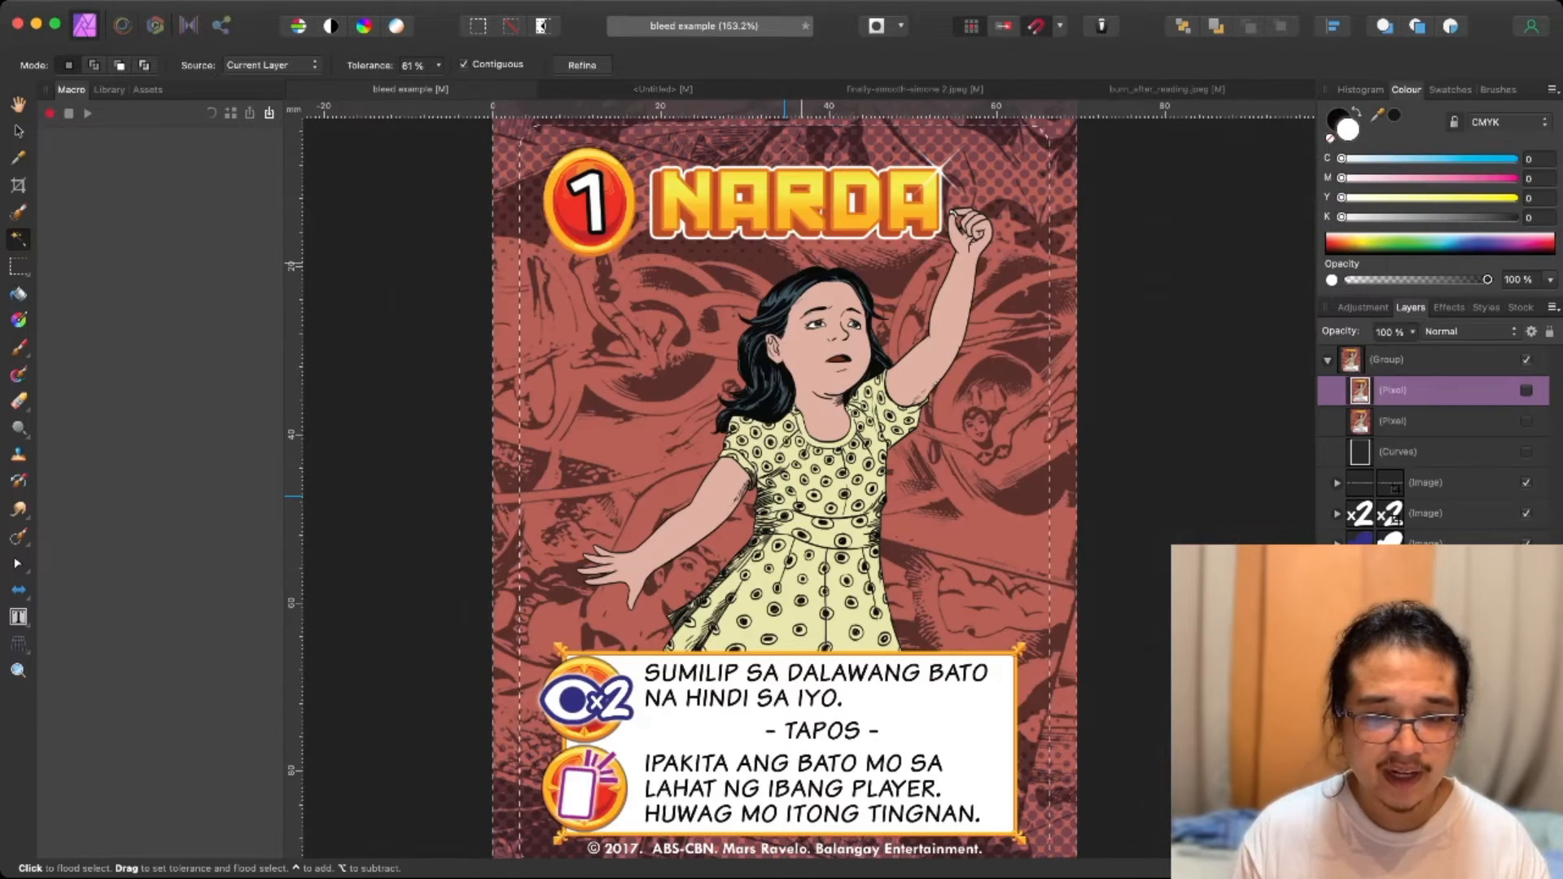
pyautogui.scroll(3, 794, 583)
pyautogui.scroll(-2, 798, 583)
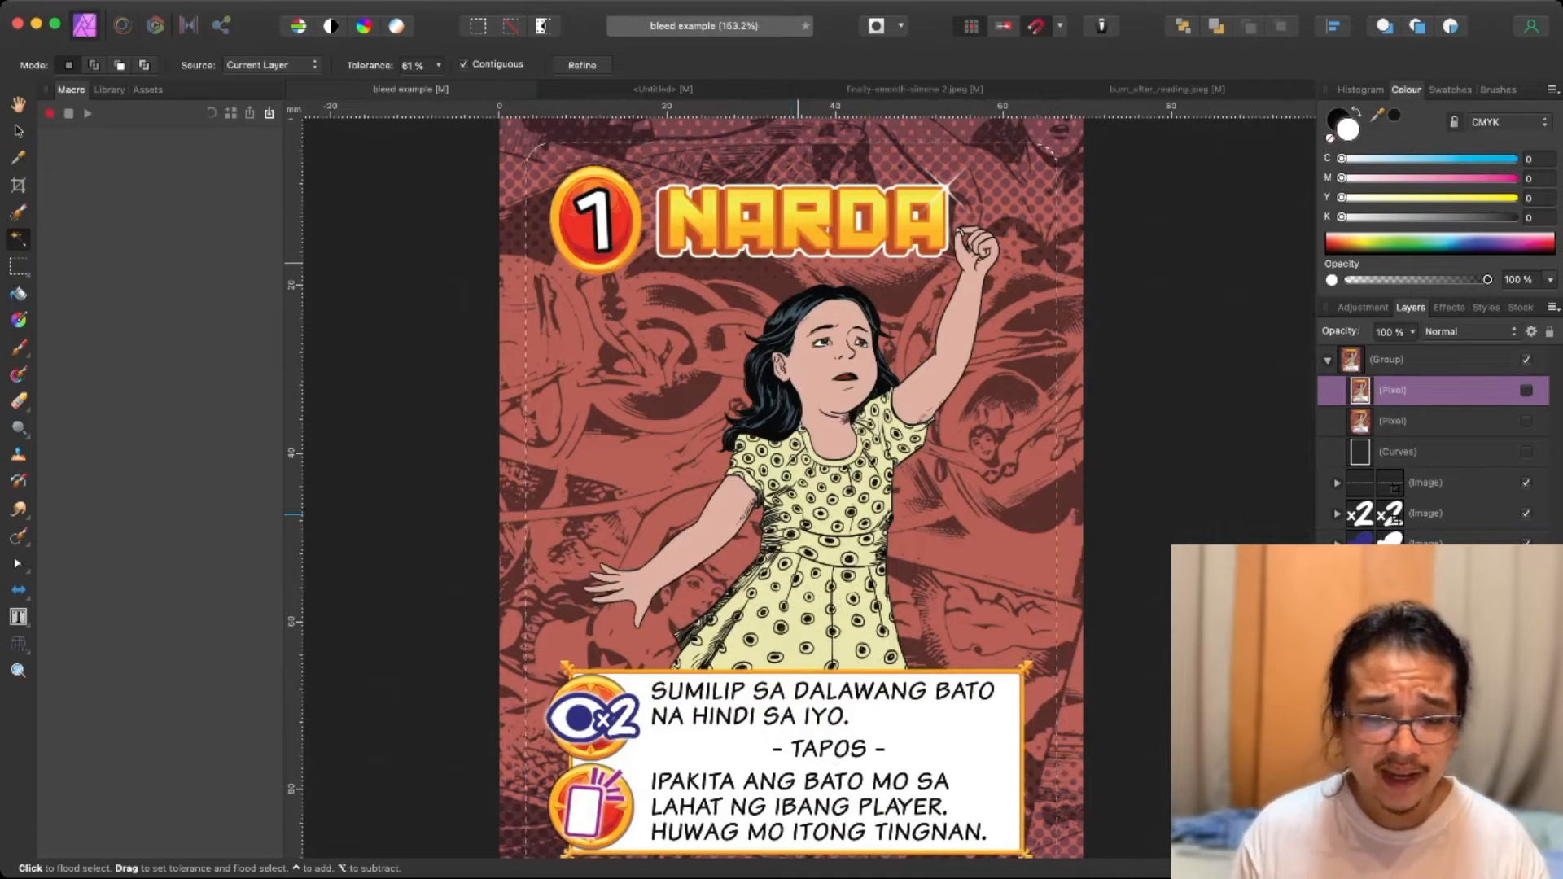
pyautogui.moveTo(791, 515); pyautogui.dragTo(761, 560)
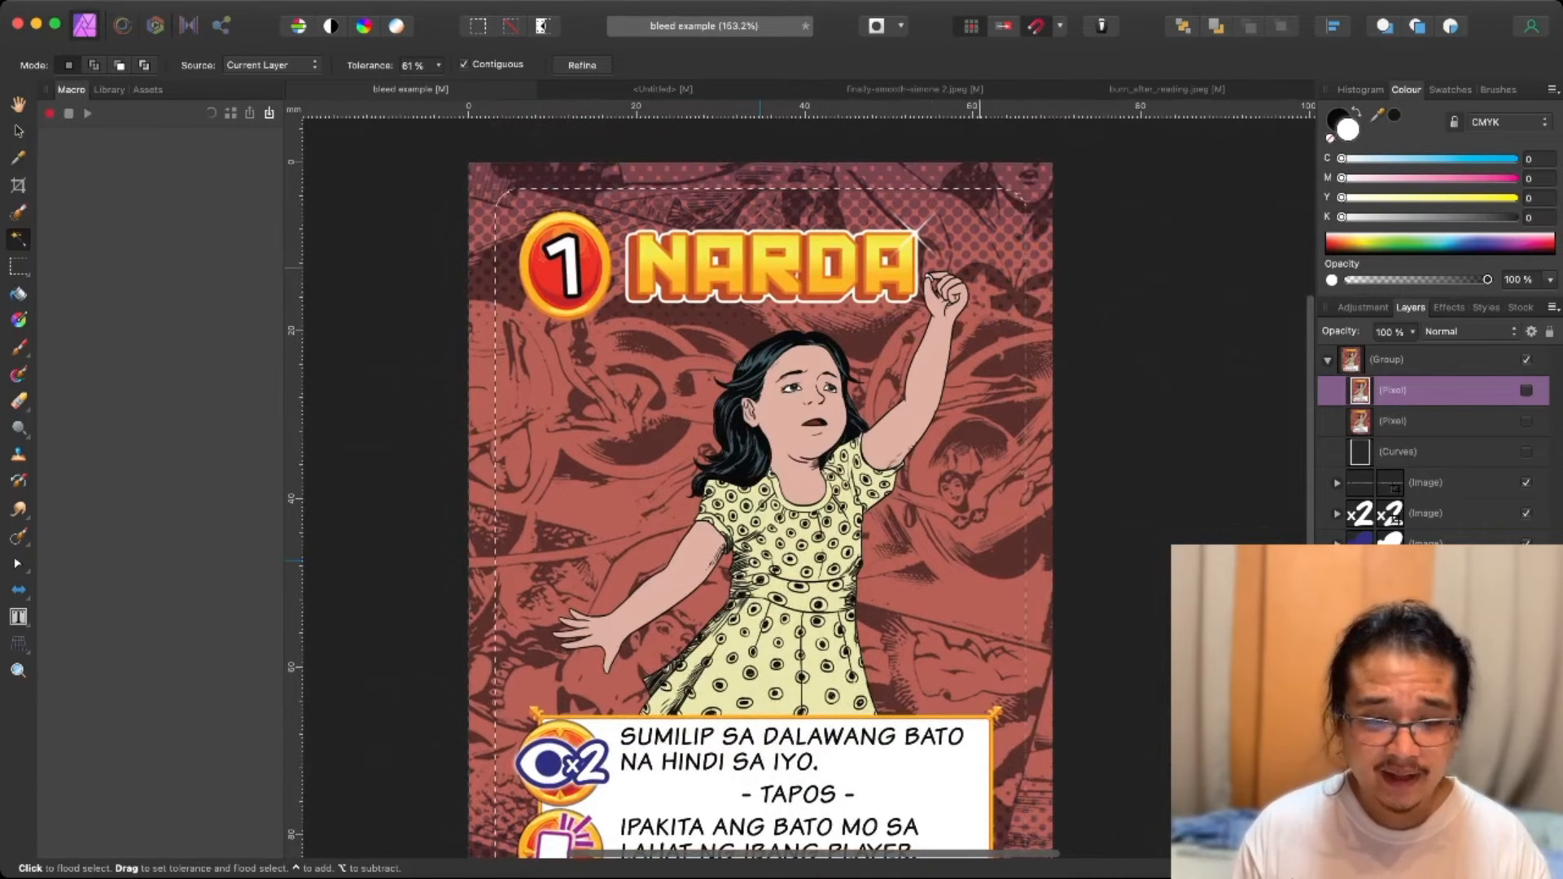
# Show the top pixel layer of the Narda card, grow its margin selection slightly and fill the margin with inpainting.
pyautogui.press('super+d')
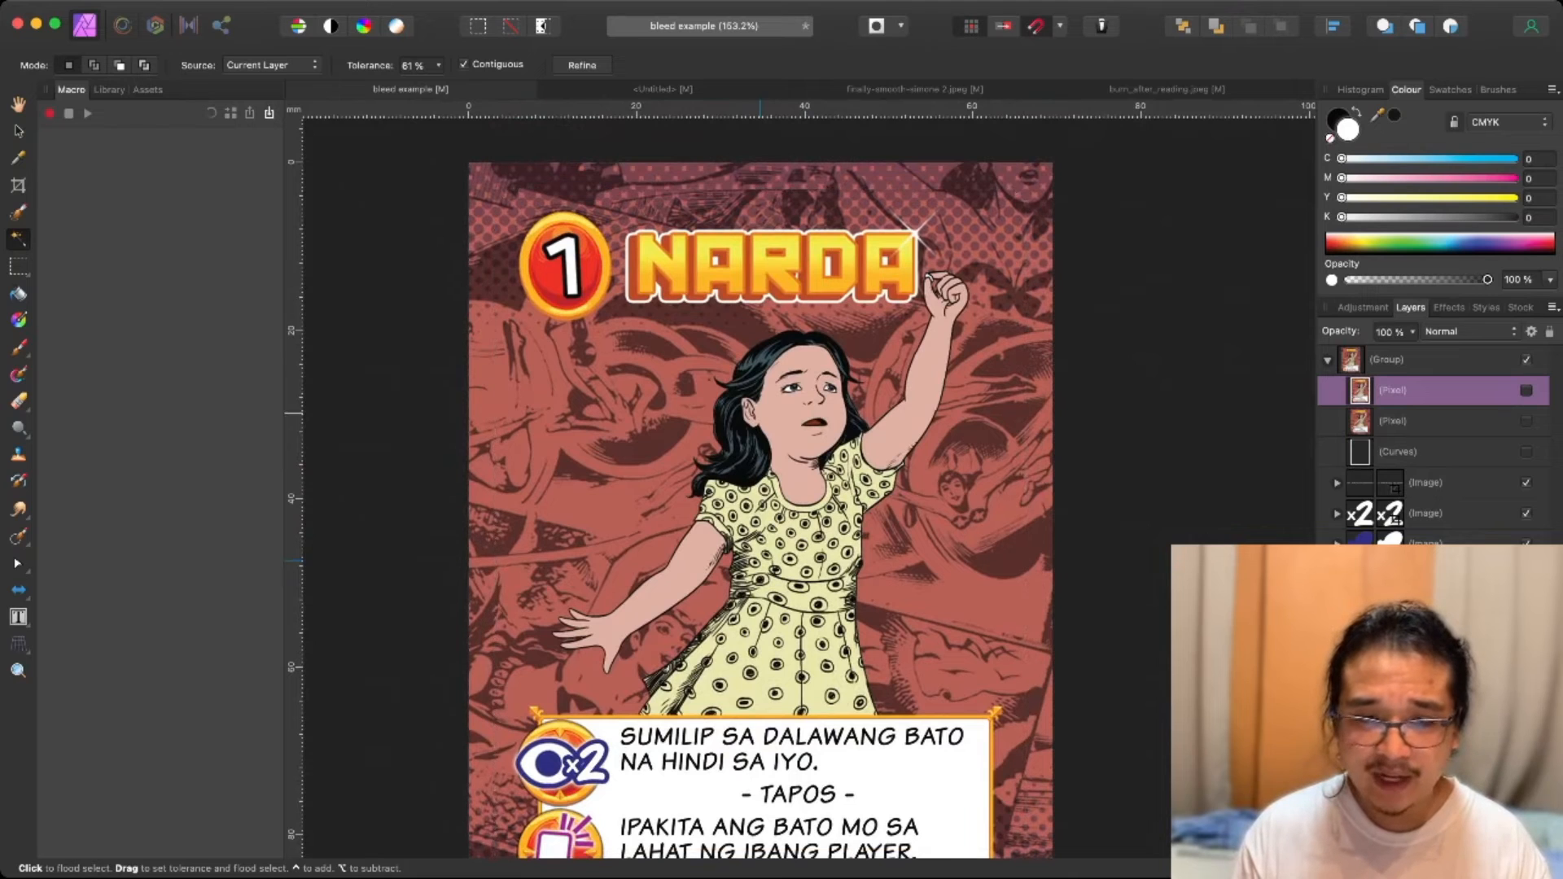
pyautogui.click(1526, 390)
pyautogui.scroll(-2, 760, 489)
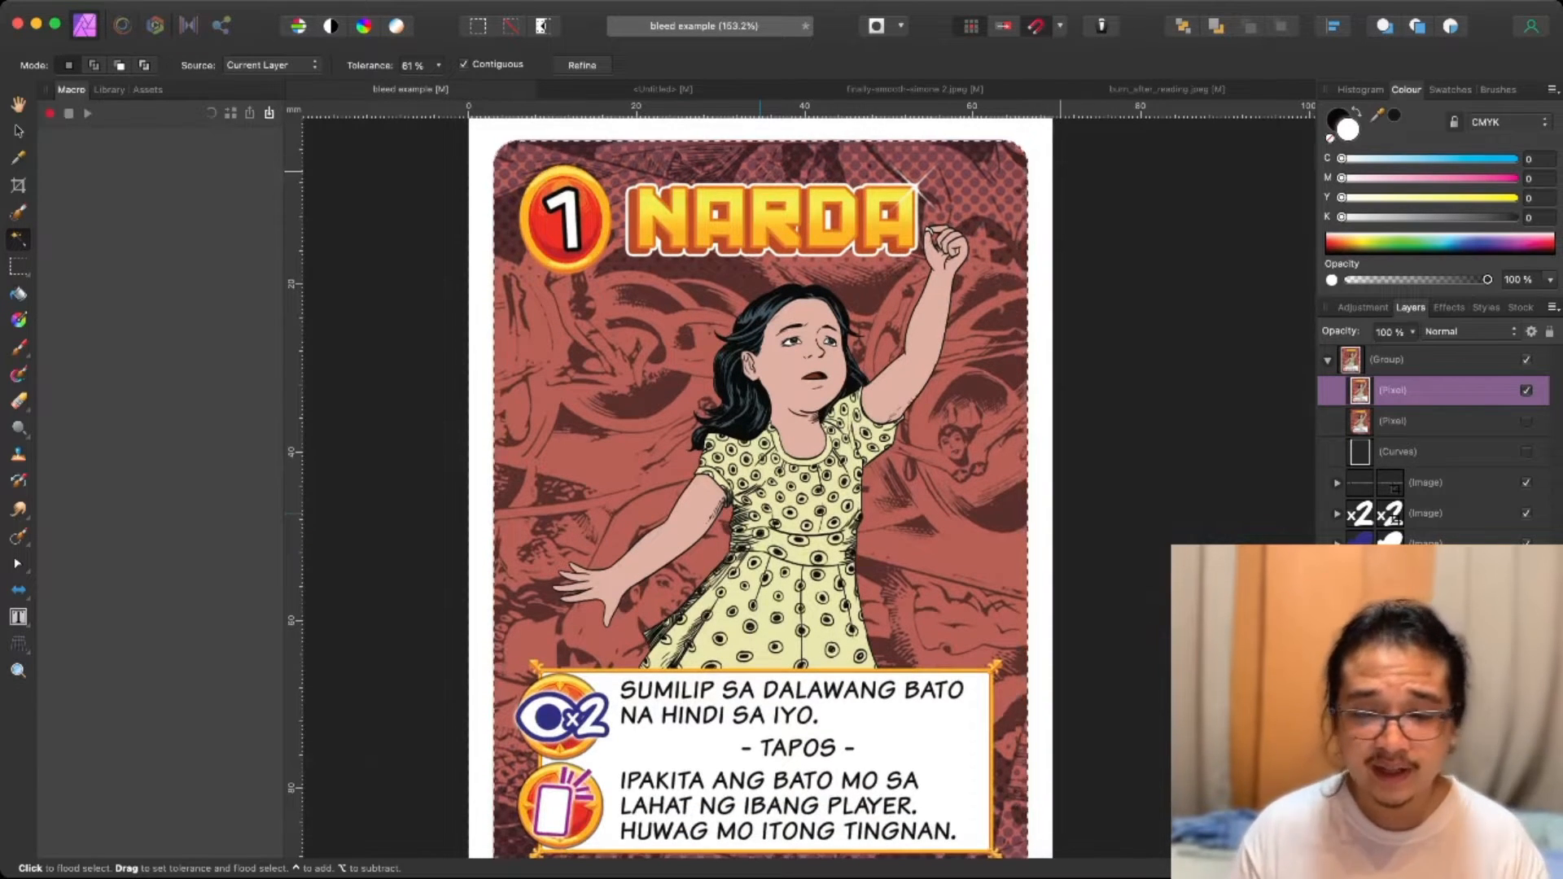
pyautogui.press('super+b')
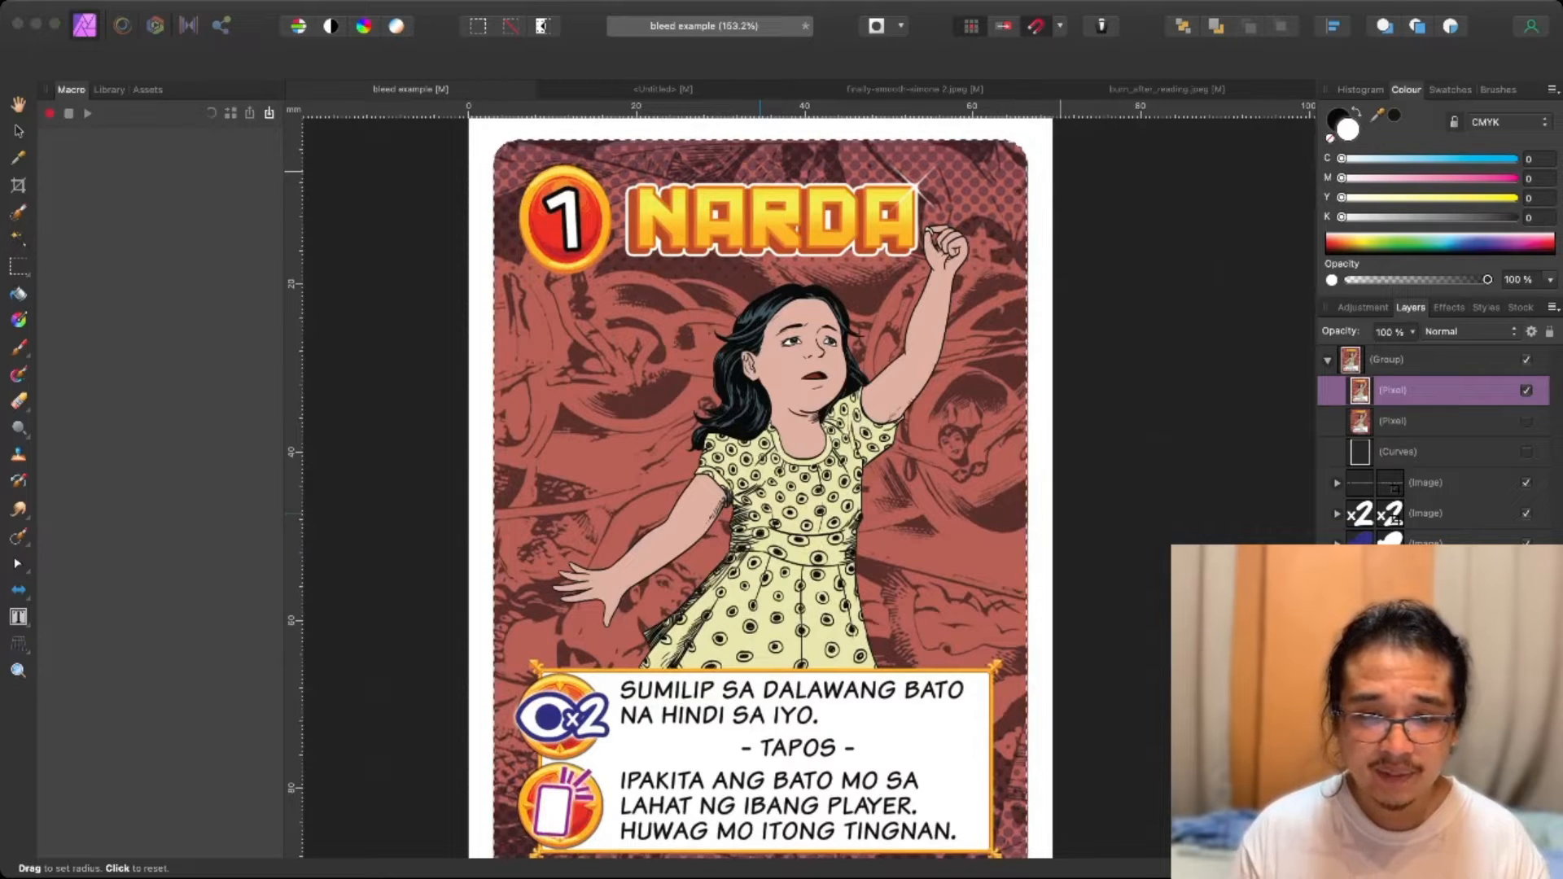
pyautogui.press('Return')
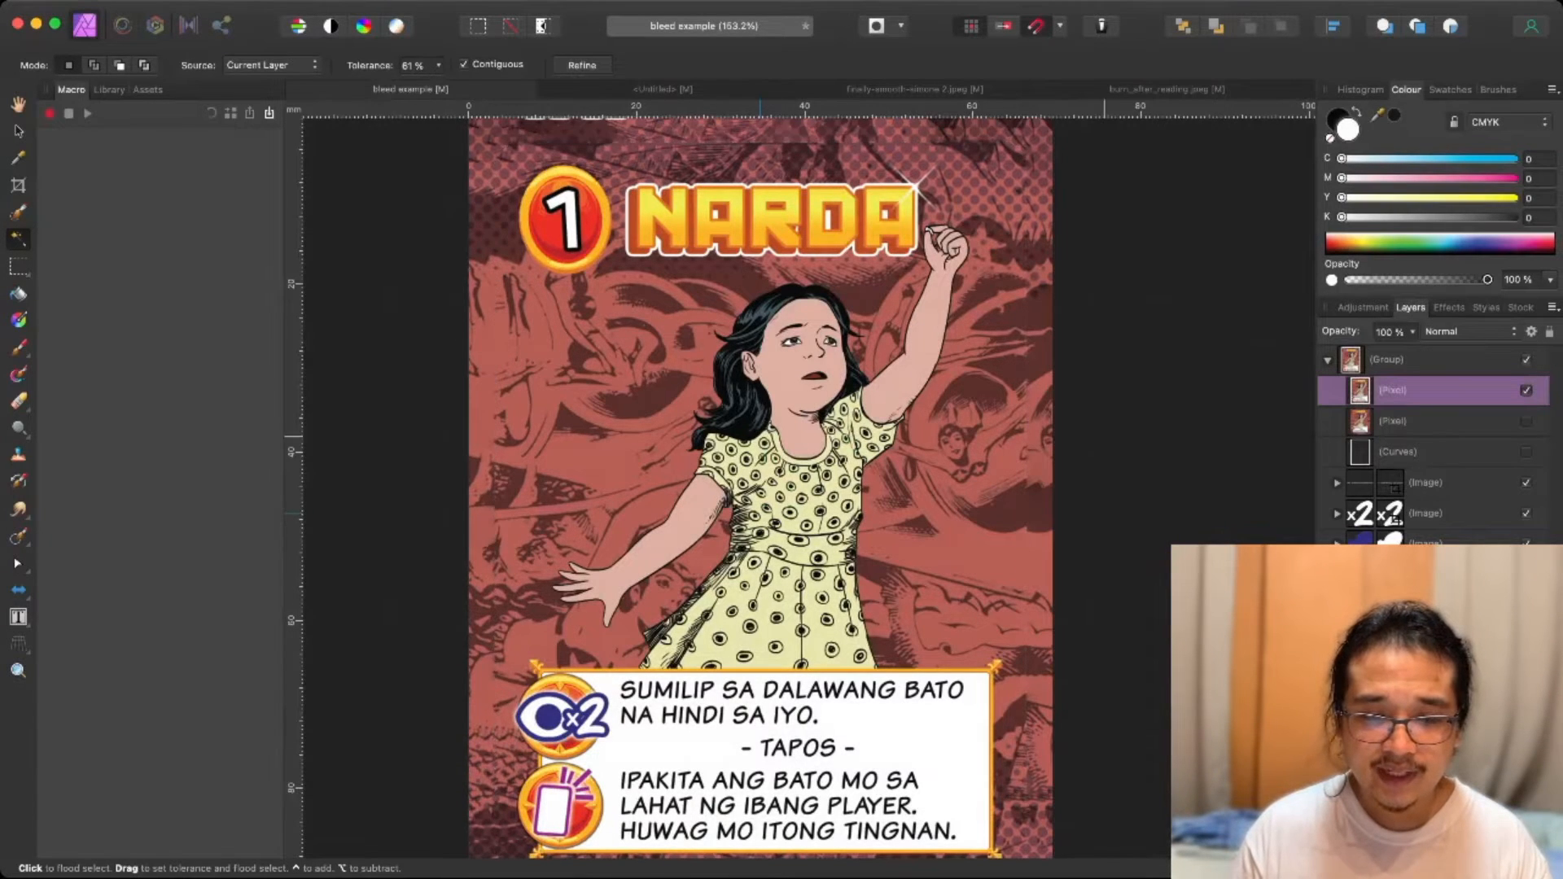
# Compare the inpainted margin of the Narda card with the original bleed artwork by toggling the top pixel layer's visibility.
pyautogui.scroll(10, 1049, 473)
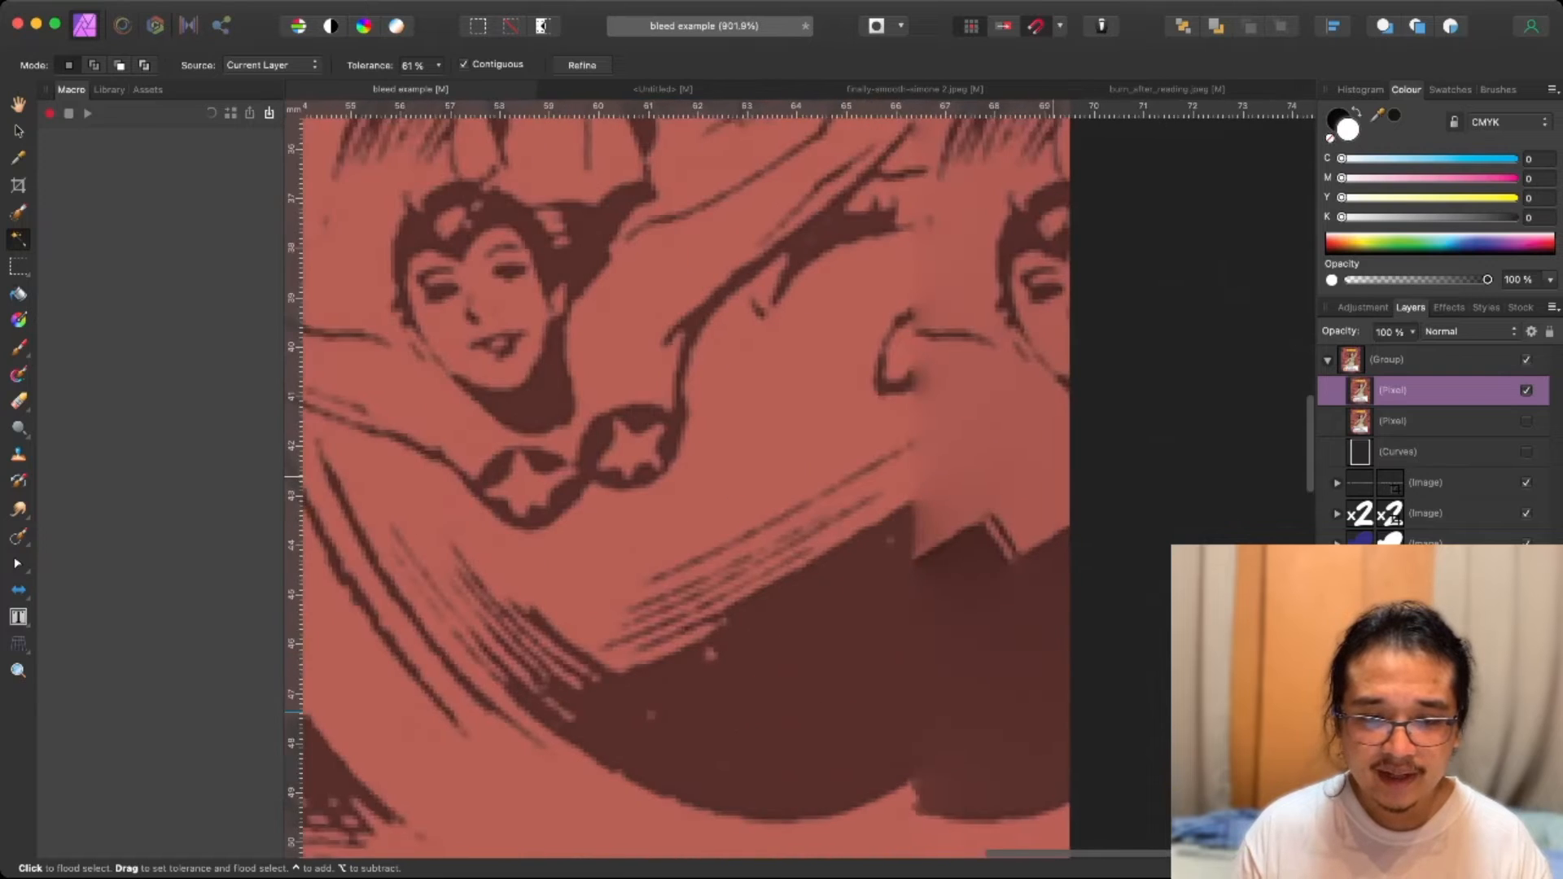
pyautogui.scroll(-5, 866, 637)
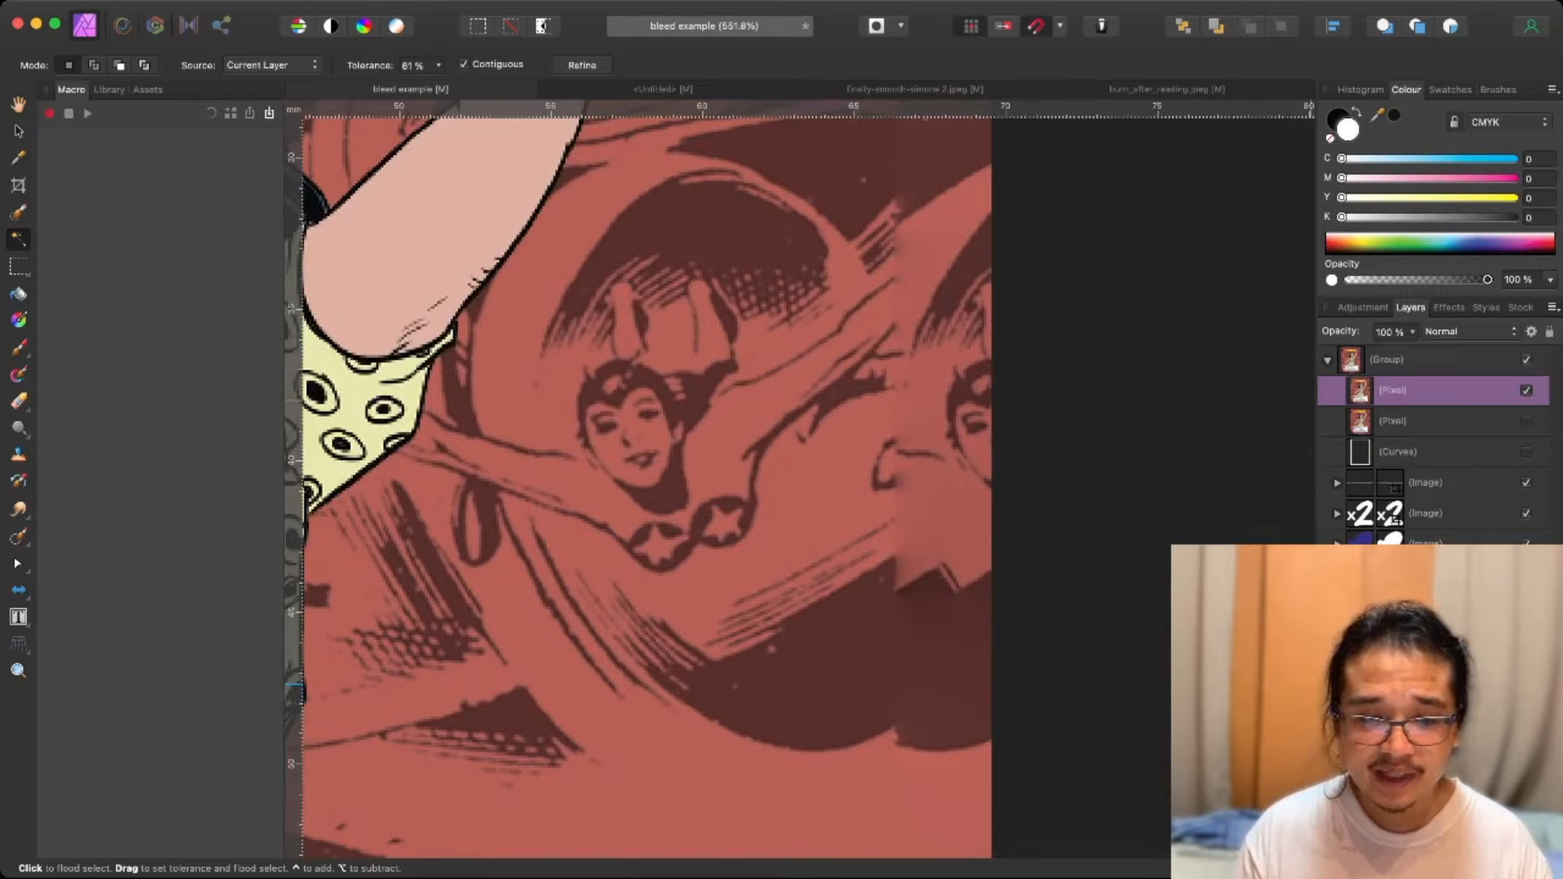
pyautogui.click(1527, 391)
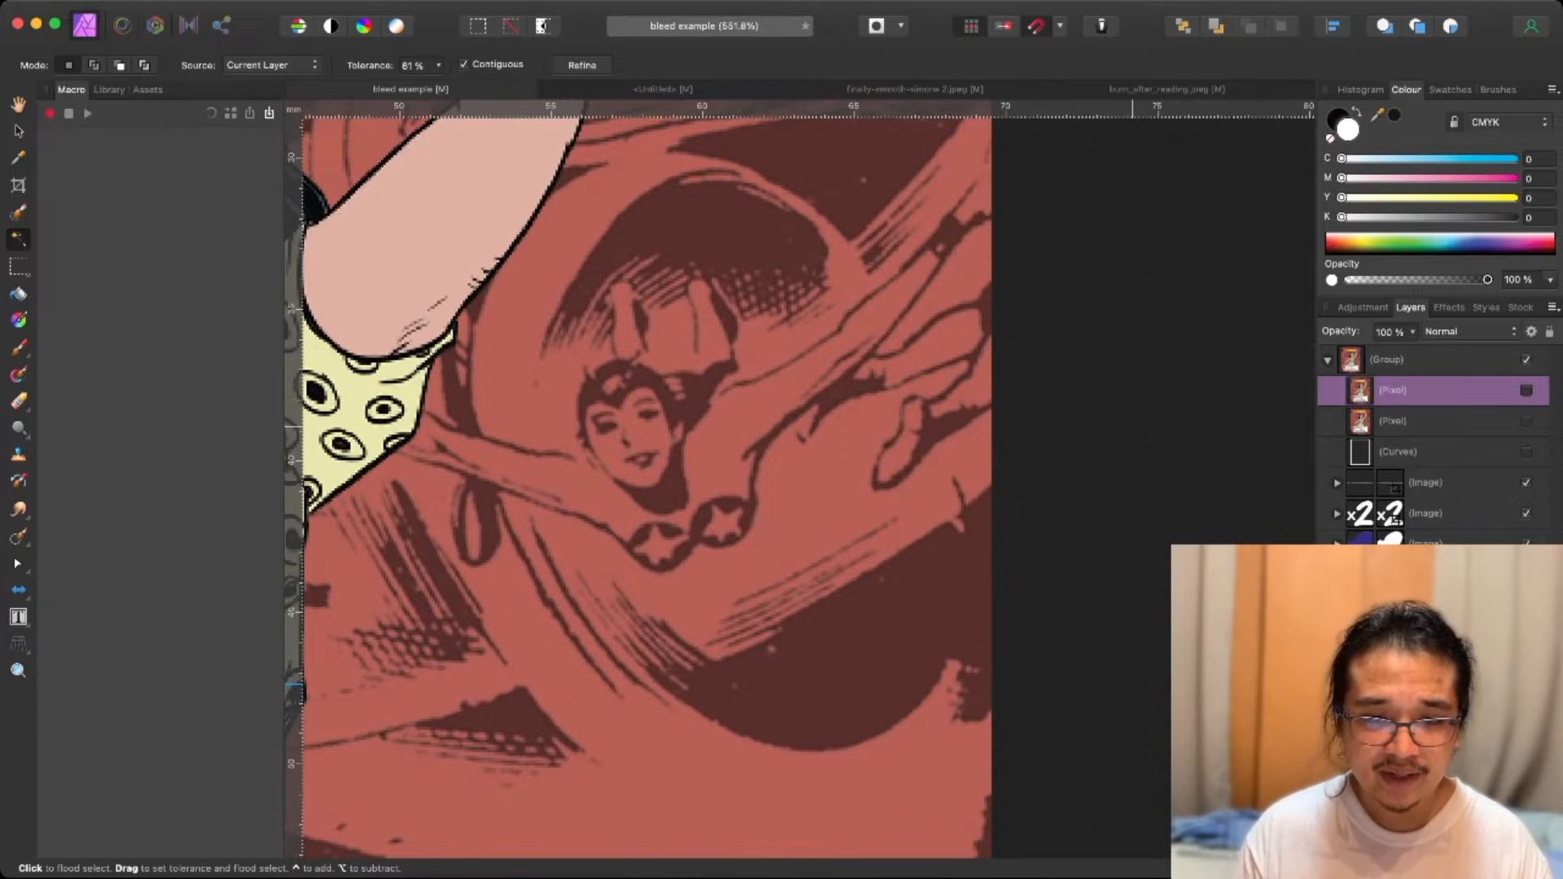
pyautogui.scroll(10, 1136, 684)
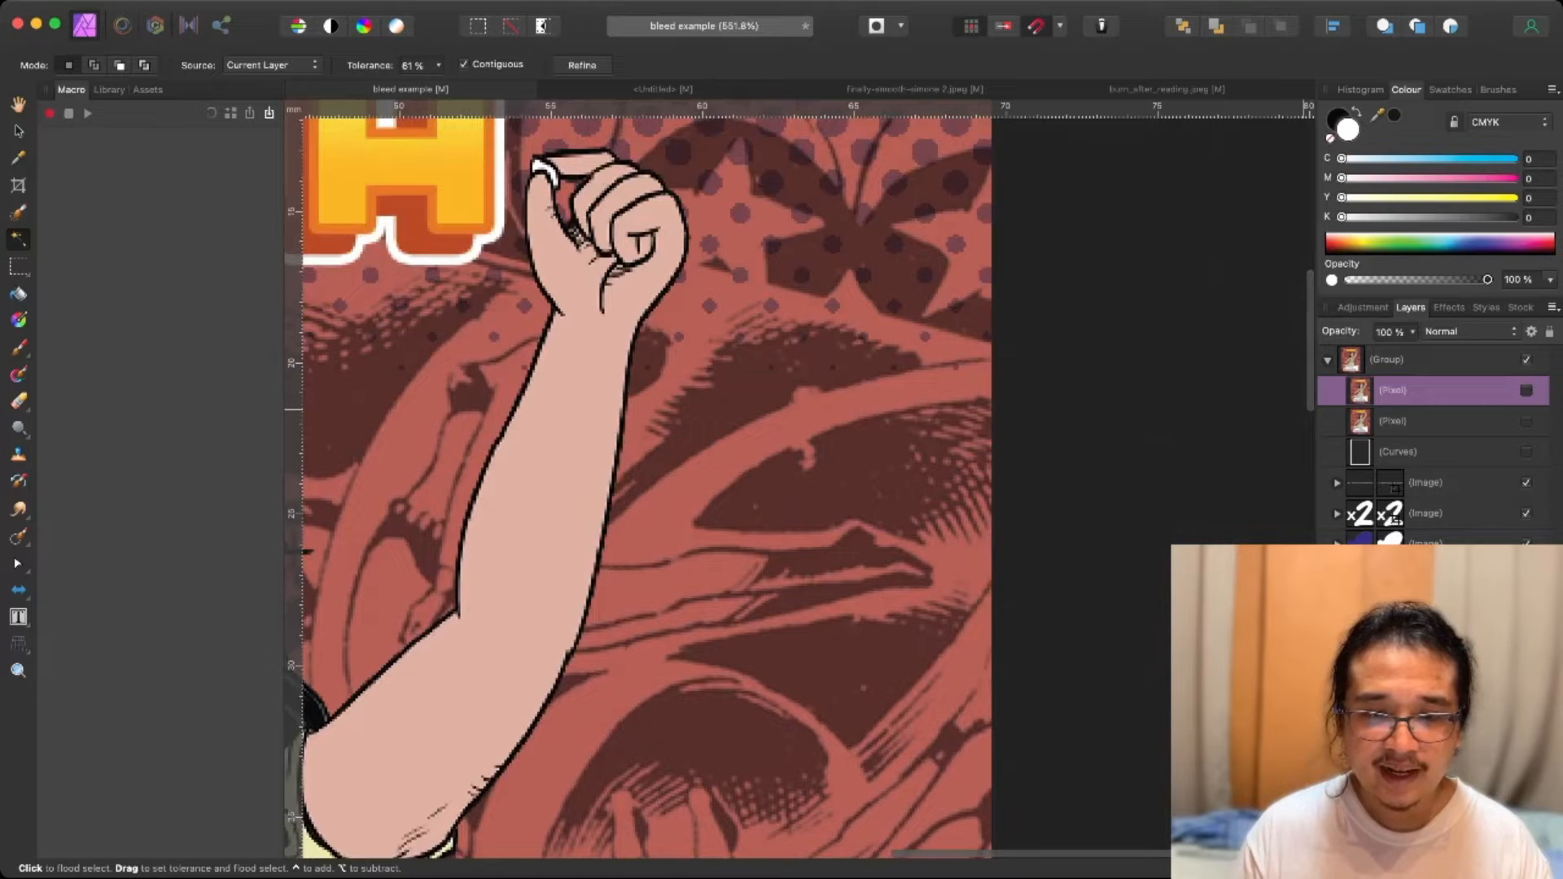
pyautogui.scroll(5, 1221, 410)
pyautogui.scroll(3, 797, 480)
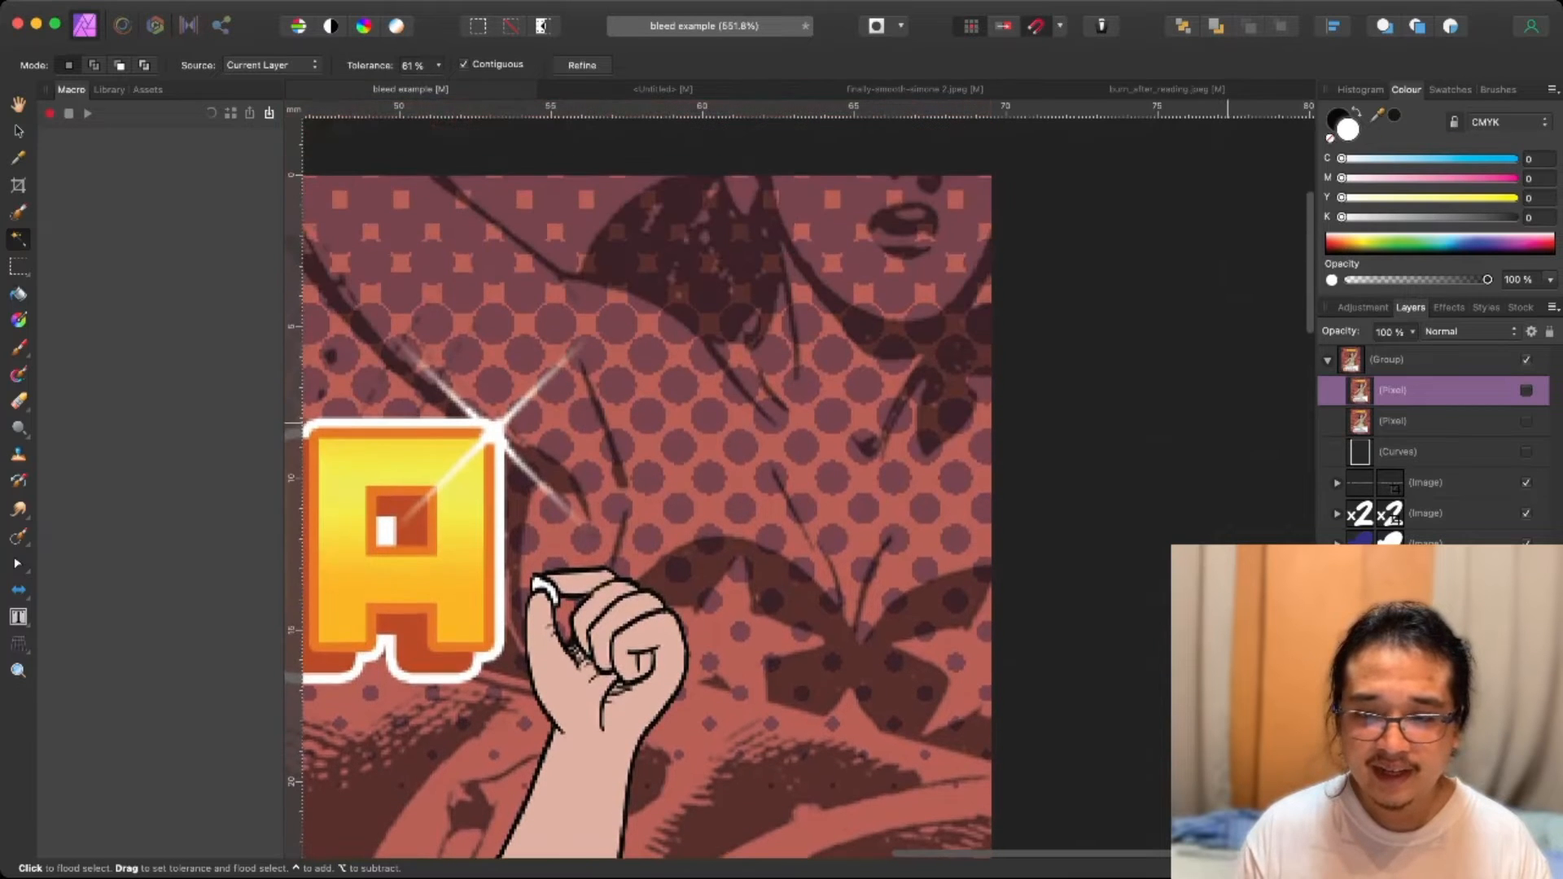
pyautogui.click(1527, 390)
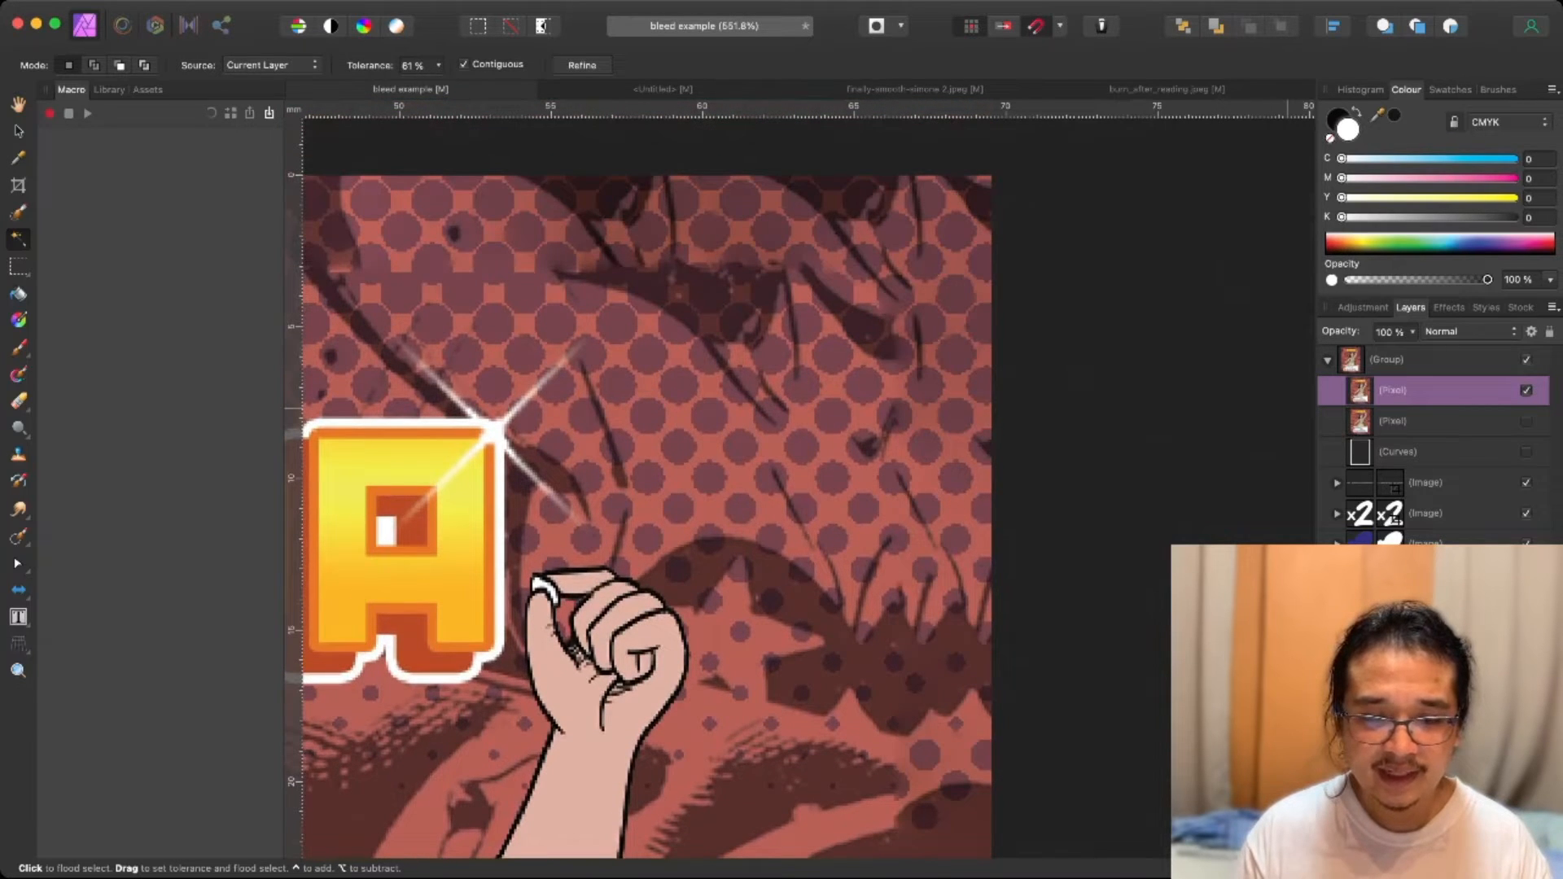
pyautogui.click(1526, 390)
pyautogui.hscroll(-6, 1148, 346)
pyautogui.scroll(-3, 1147, 346)
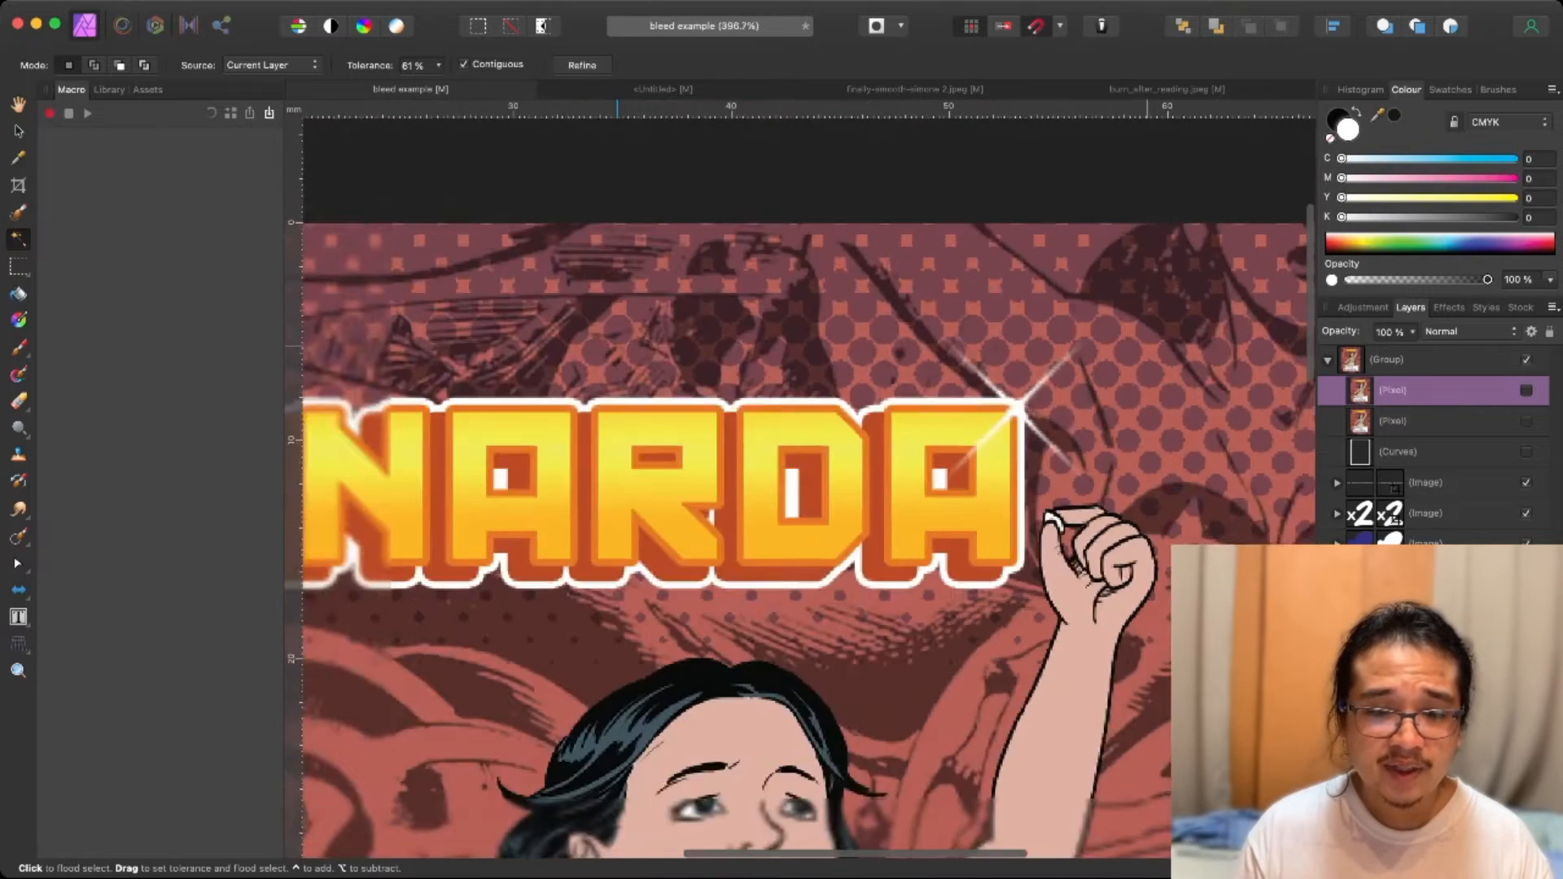
pyautogui.scroll(-3, 806, 481)
pyautogui.scroll(-6, 806, 480)
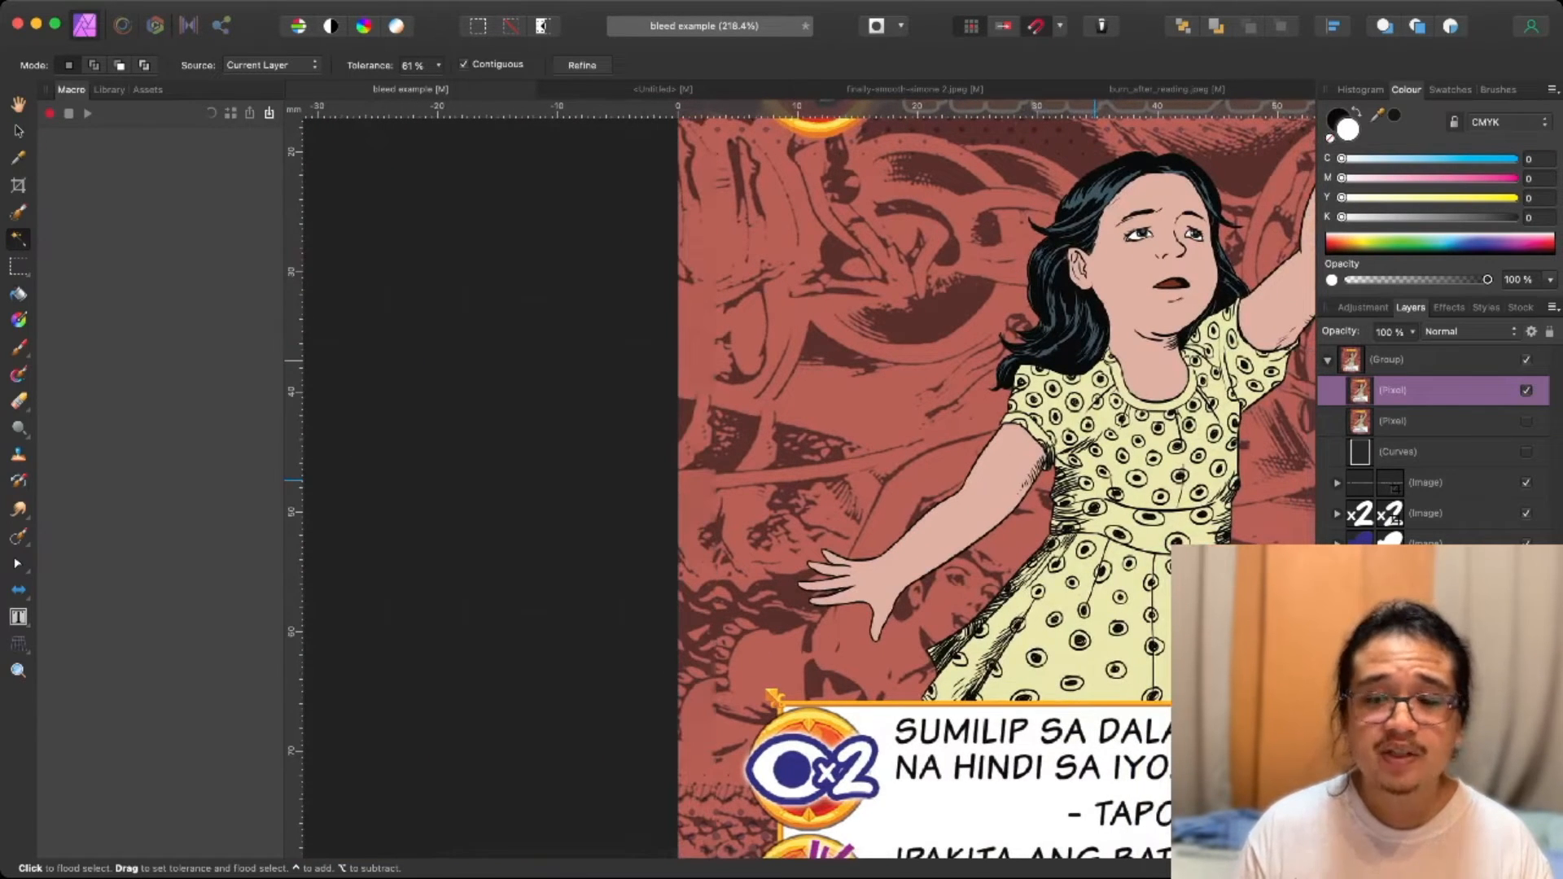
# Examine the inpainted bleed along the lower copyright line, the sides and the upper edge above the Narda title.
pyautogui.scroll(-5, 806, 481)
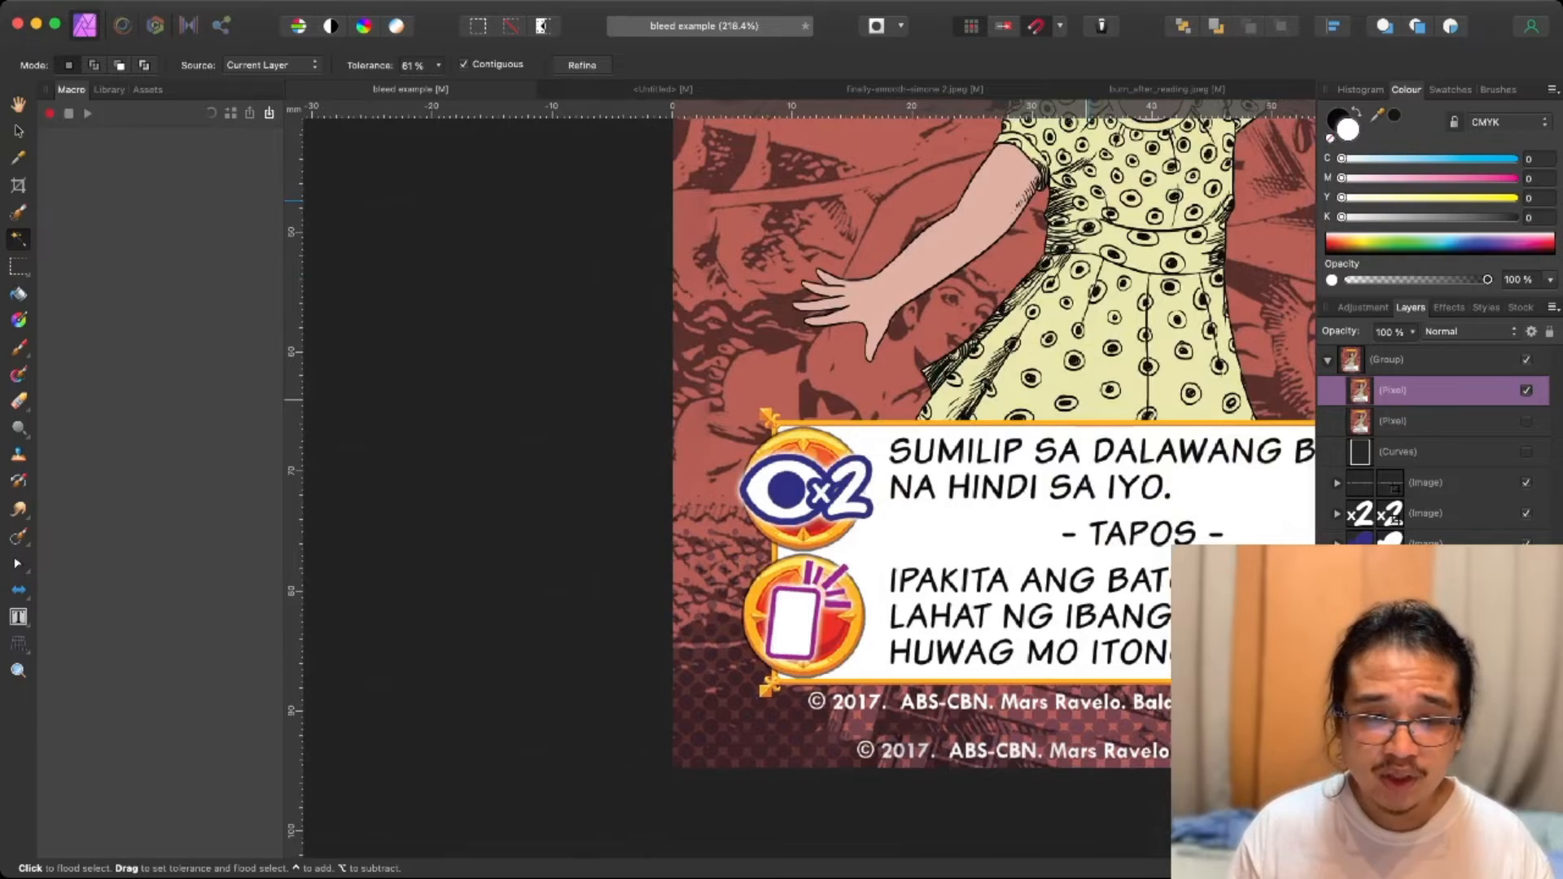
pyautogui.scroll(10, 806, 480)
pyautogui.hscroll(8, 806, 481)
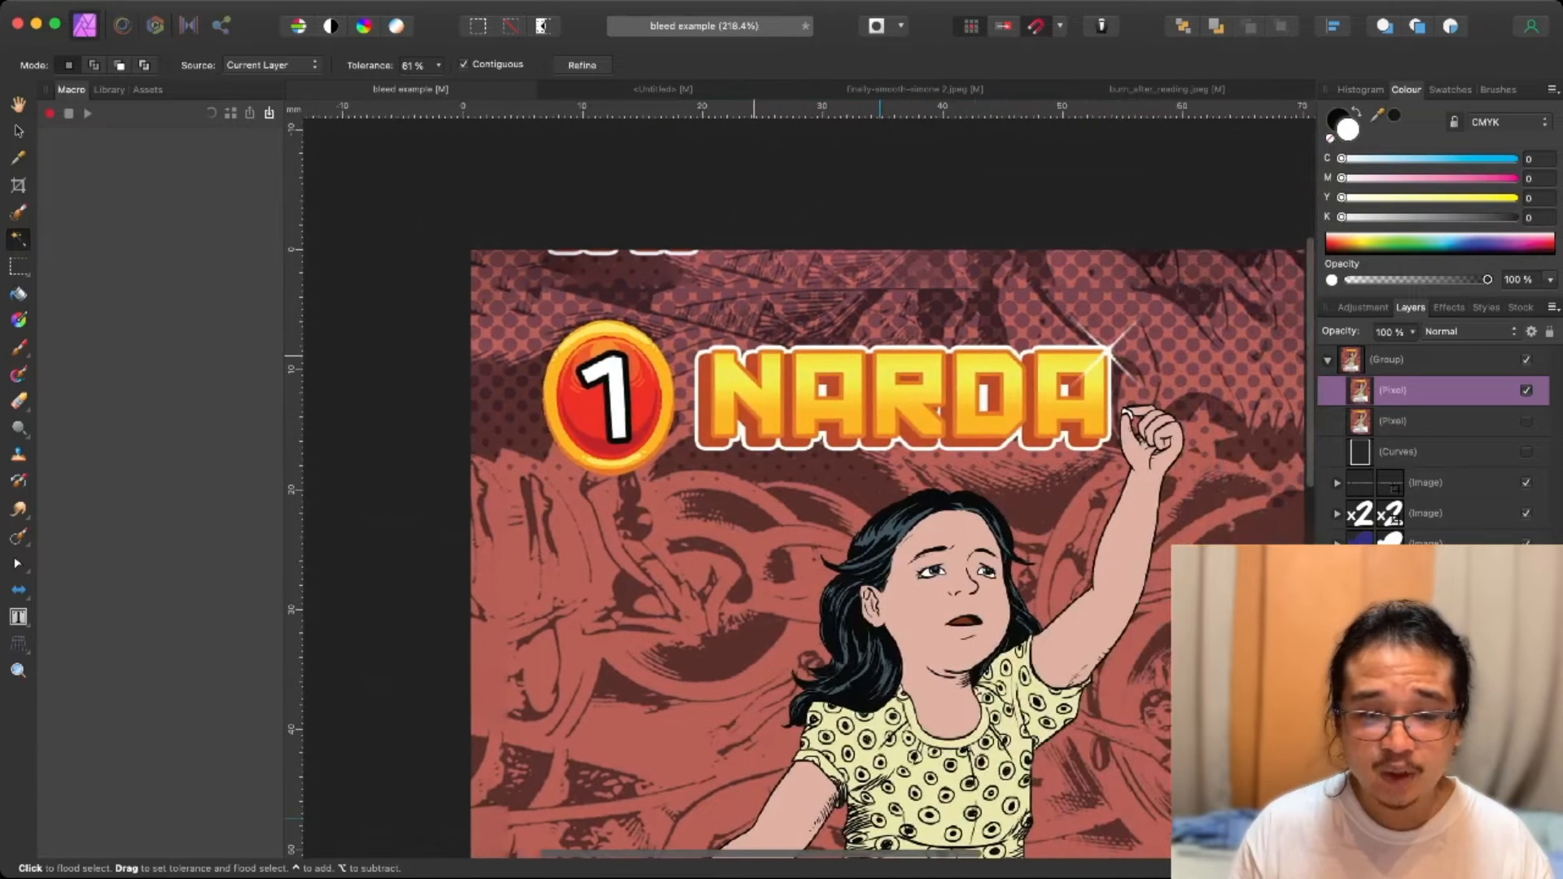
pyautogui.scroll(-8, 806, 480)
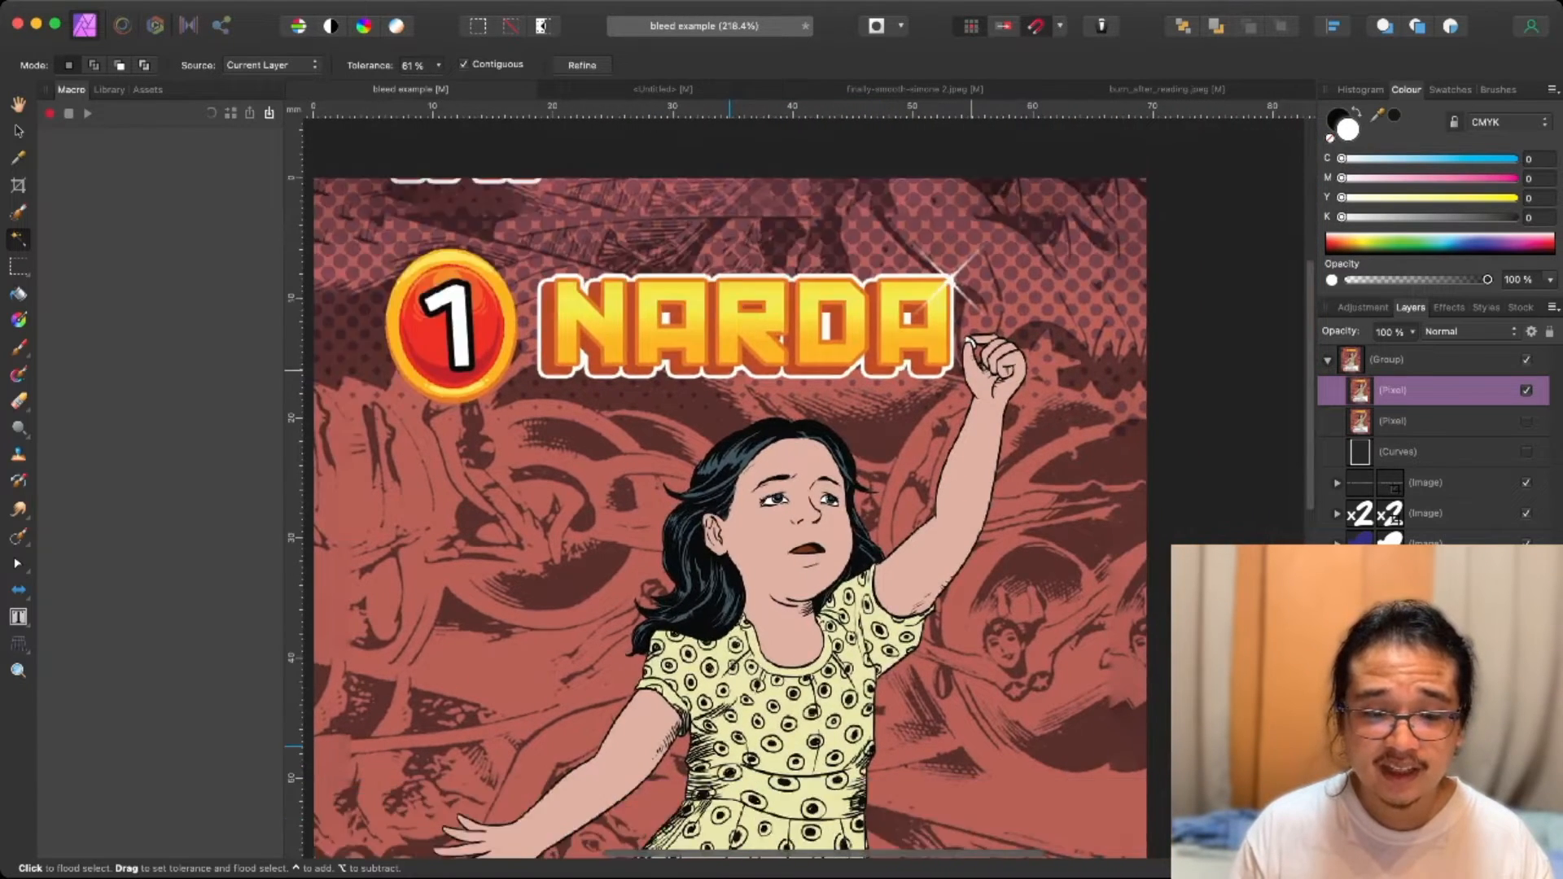
pyautogui.scroll(-6, 806, 481)
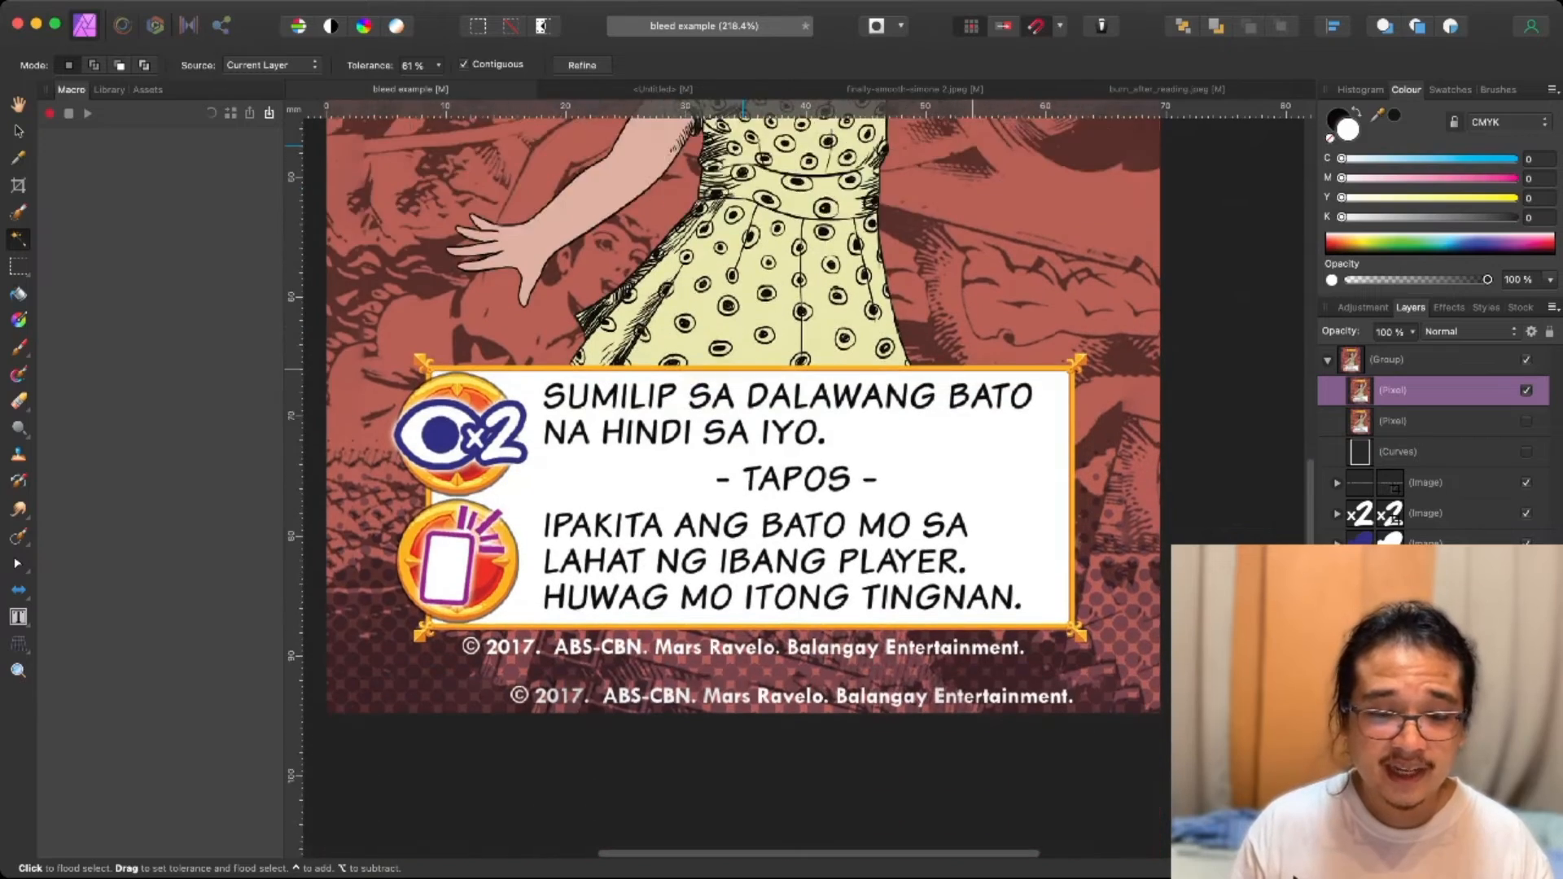
pyautogui.scroll(5, 806, 481)
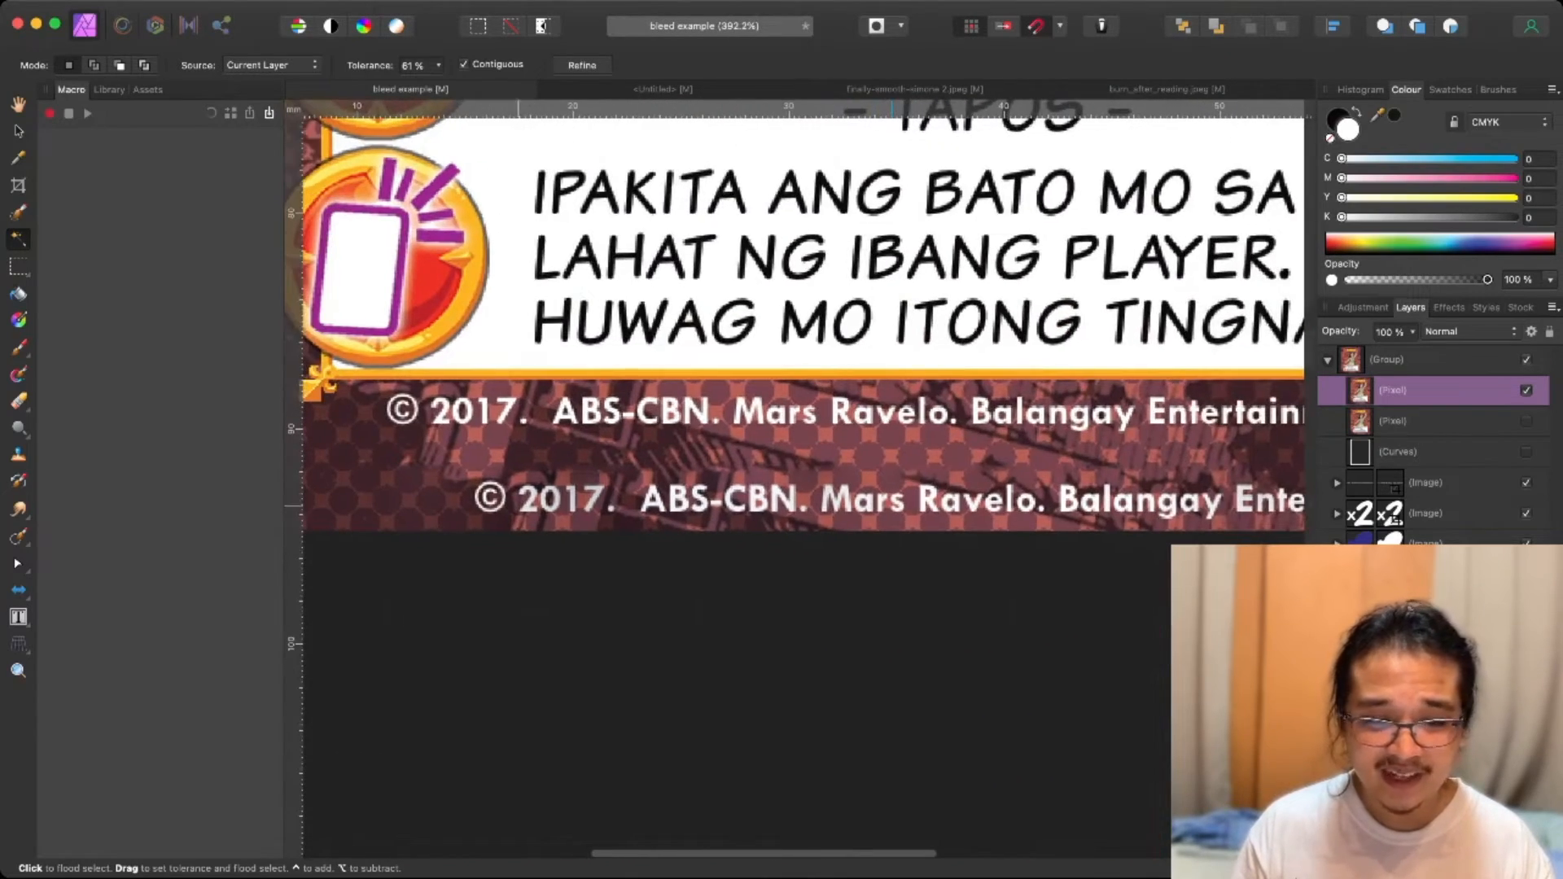
pyautogui.hscroll(3, 806, 480)
pyautogui.hscroll(2, 806, 480)
pyautogui.scroll(15, 806, 480)
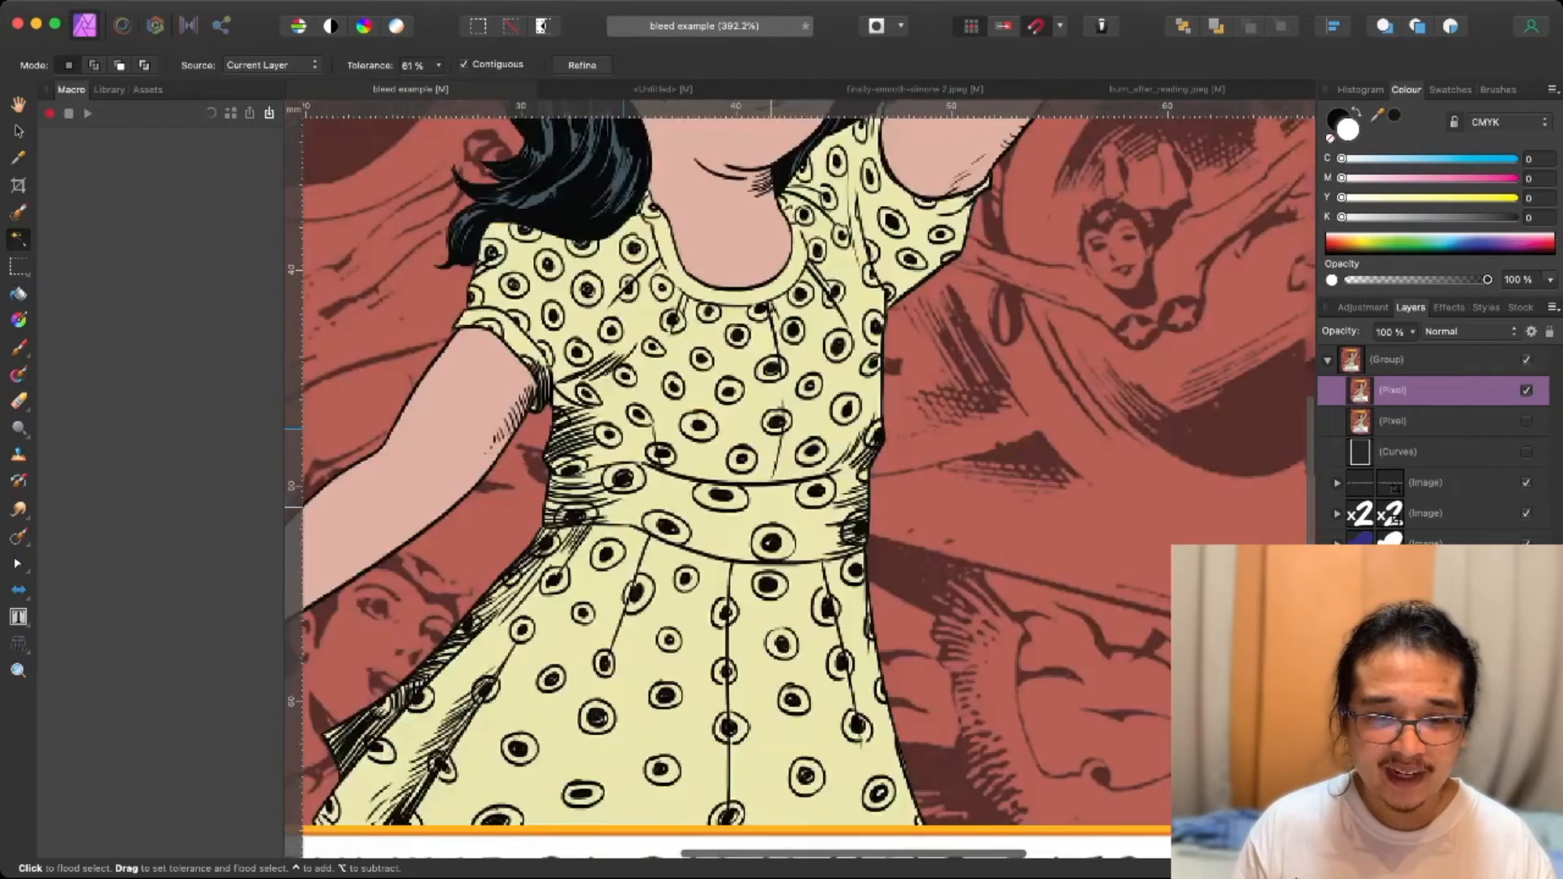
pyautogui.hscroll(-1, 806, 480)
pyautogui.scroll(-3, 806, 480)
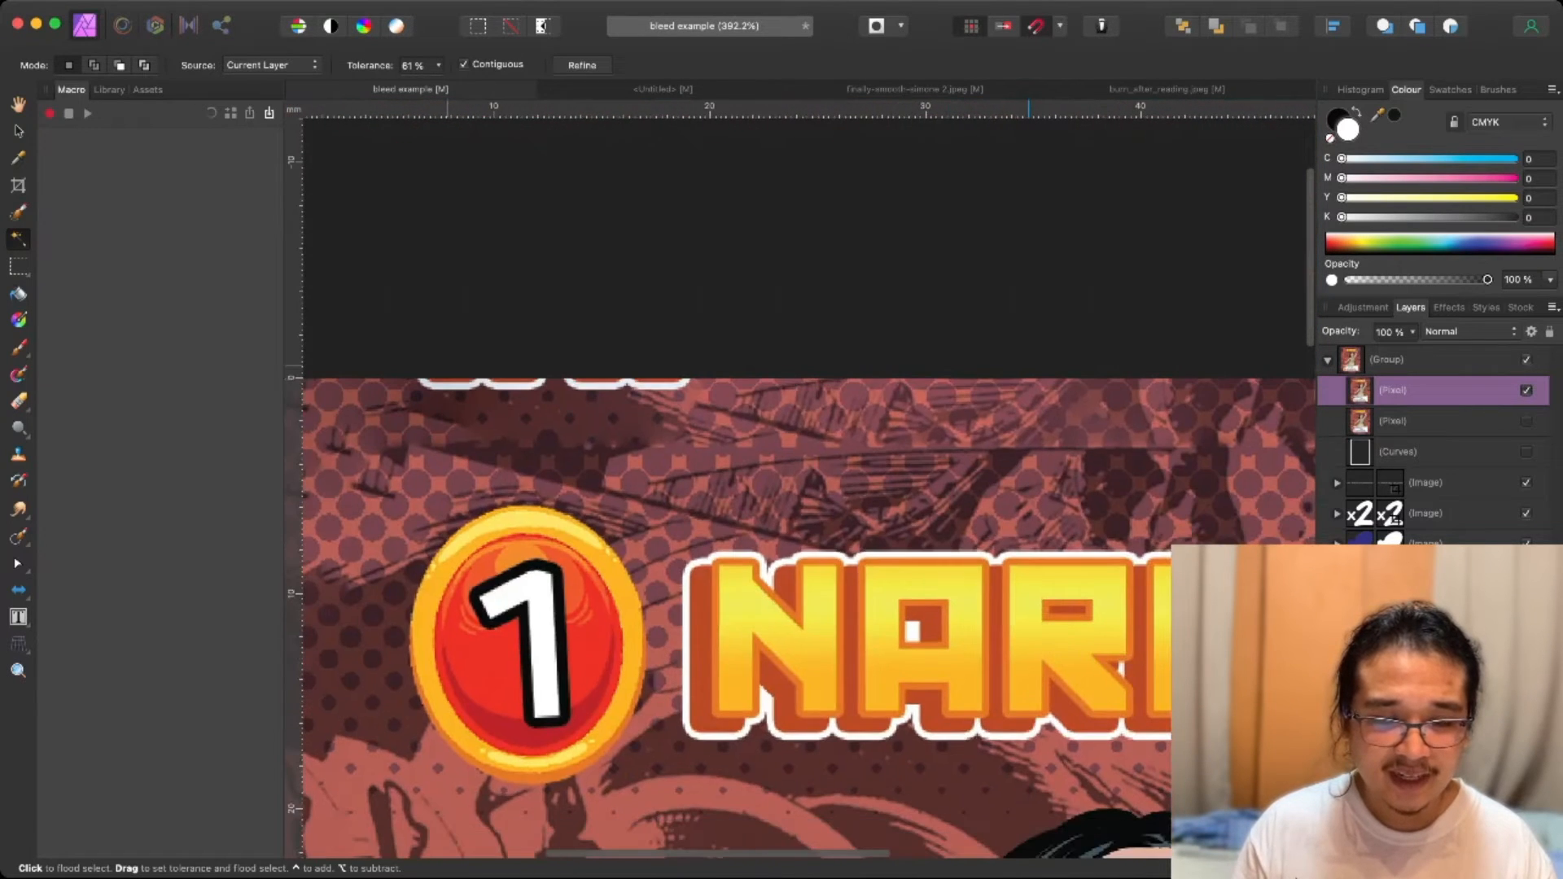
pyautogui.scroll(-10, 993, 534)
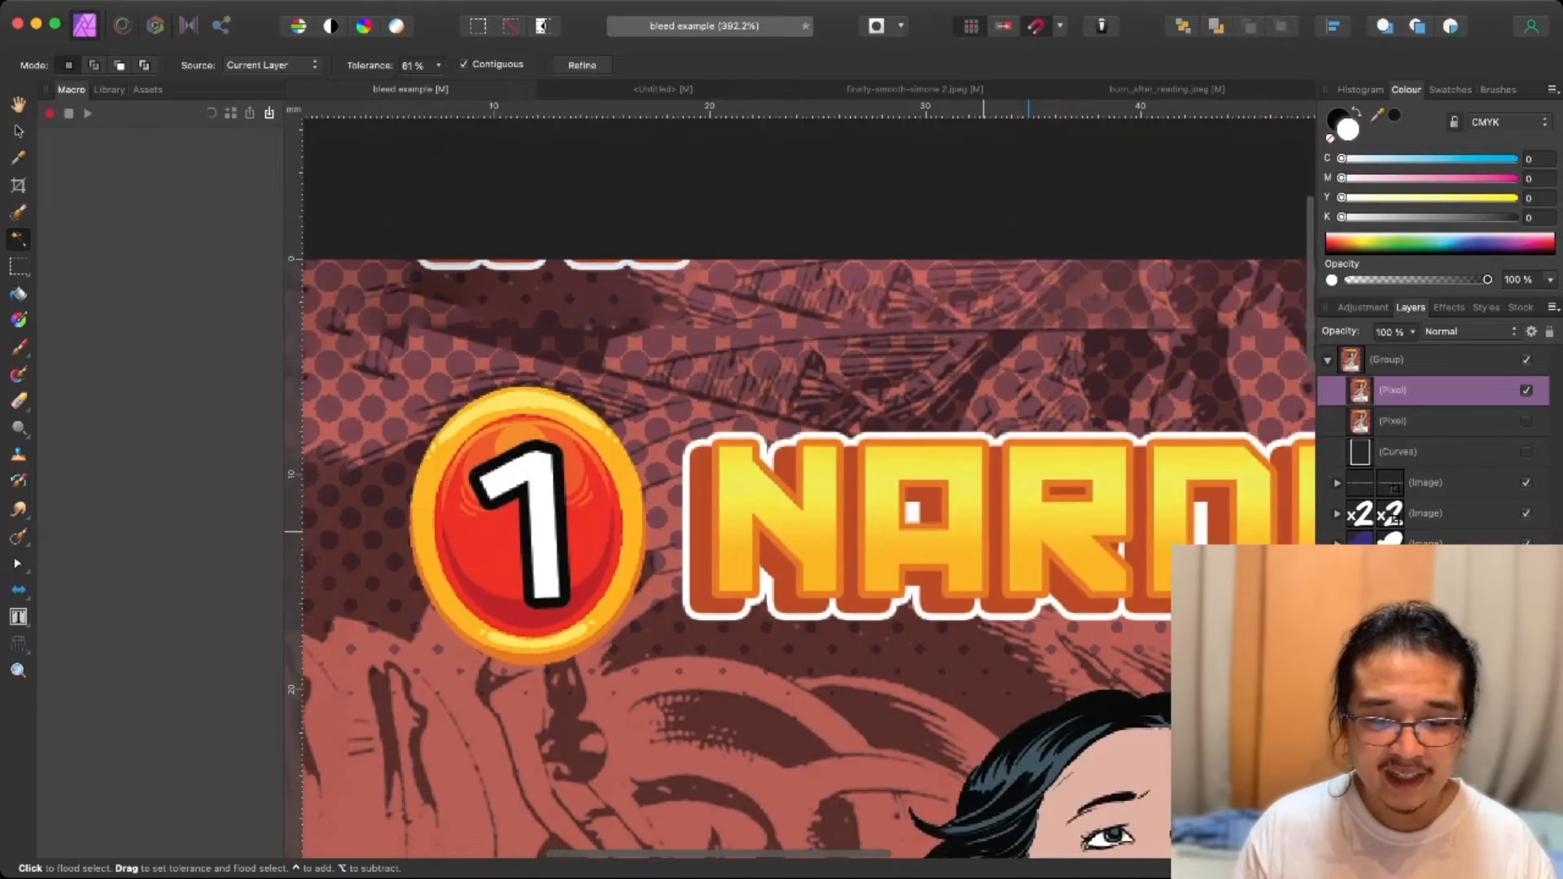
pyautogui.scroll(5, 994, 533)
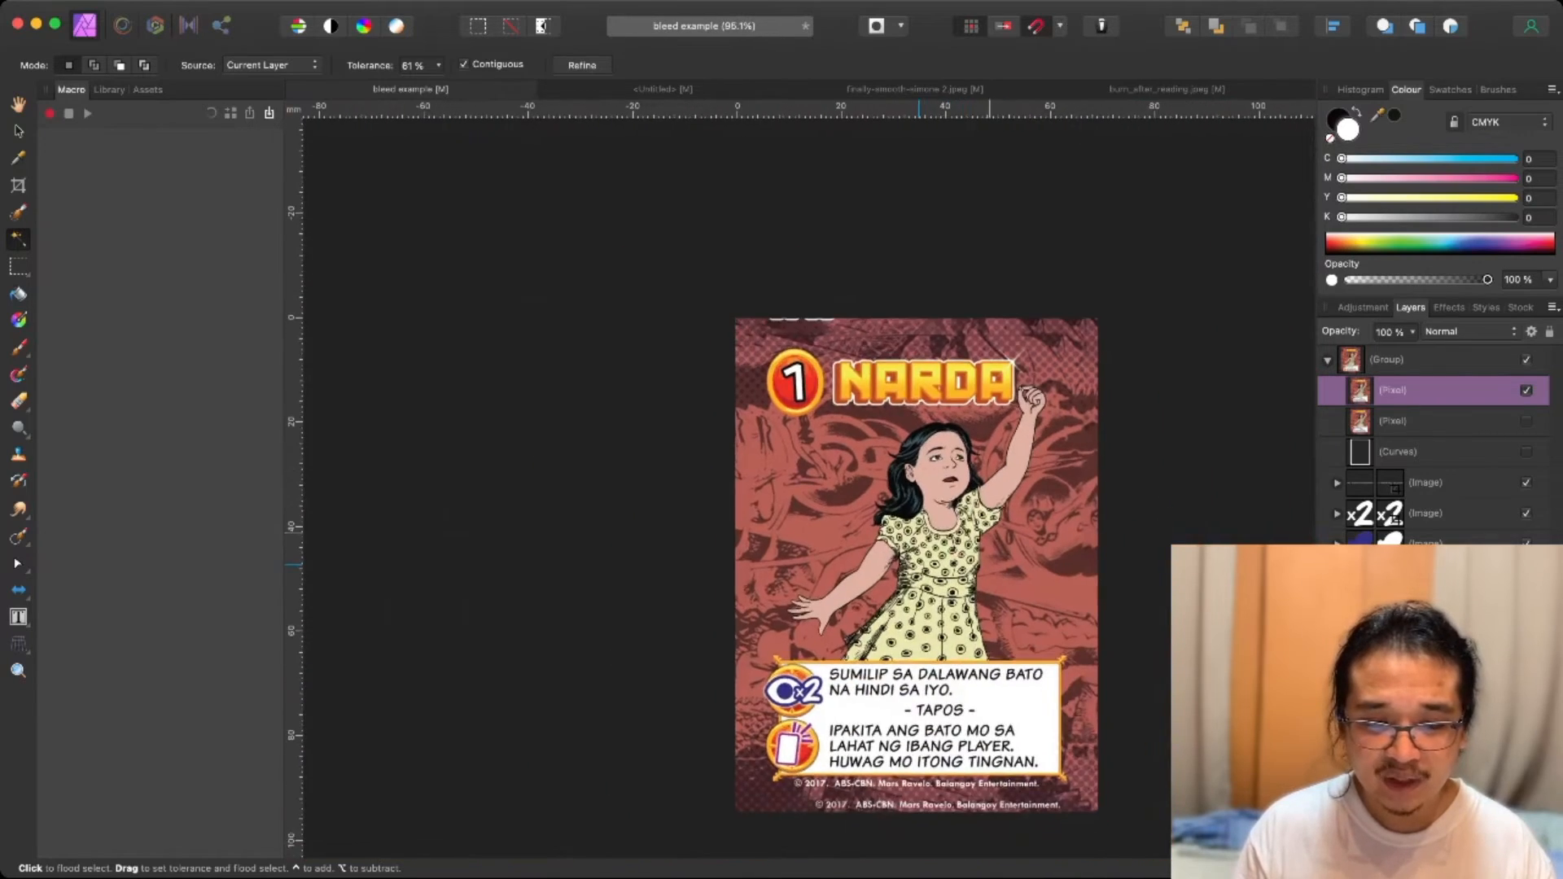
pyautogui.scroll(-2, 841, 513)
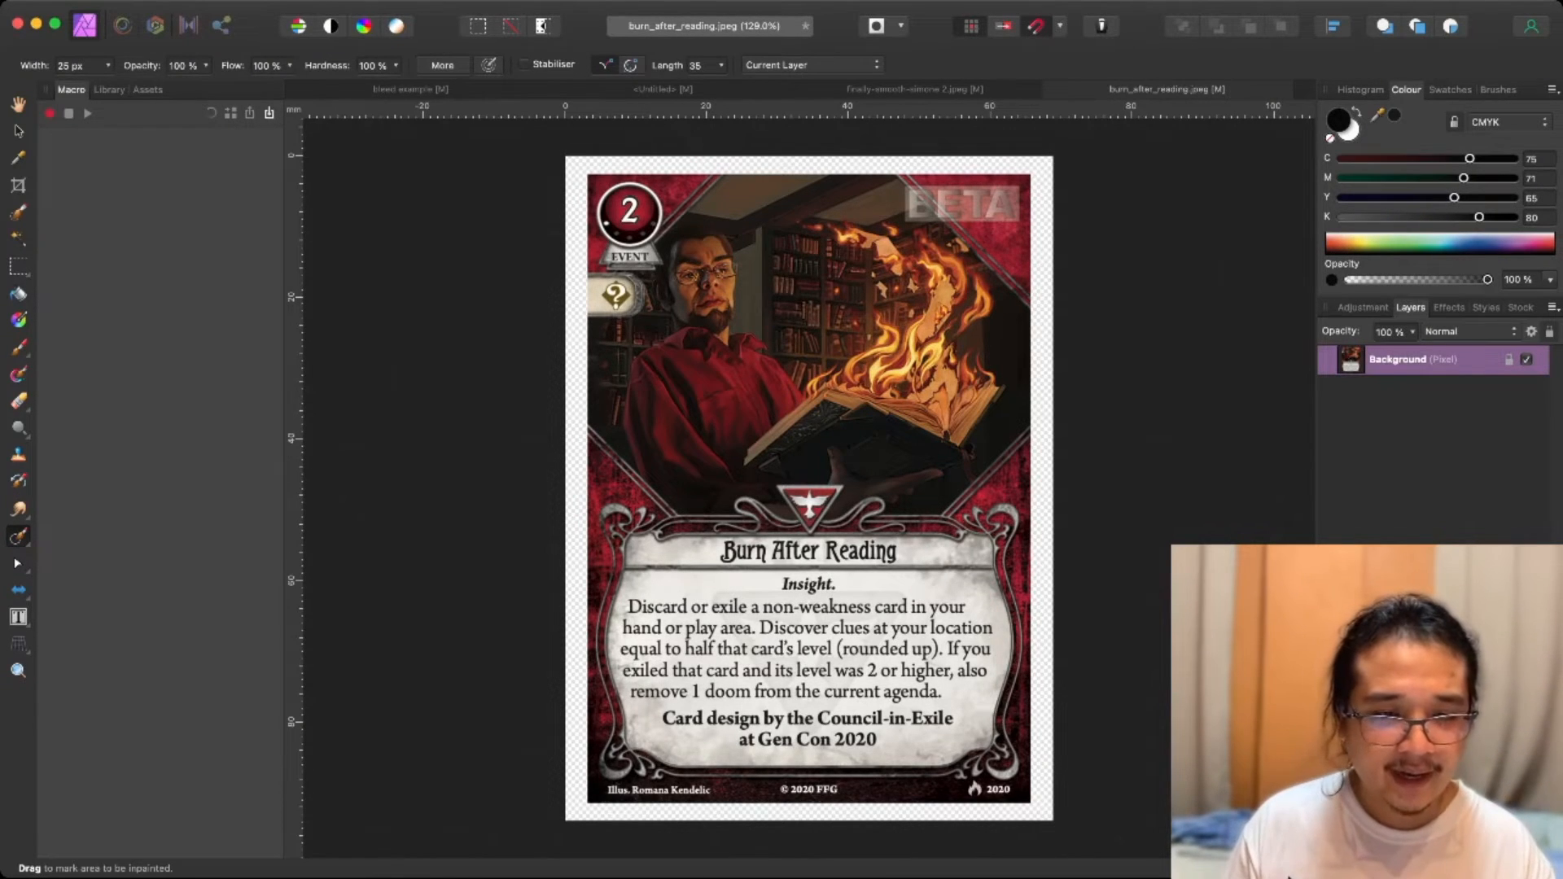
# Switch to the burn_after_reading.jpeg document, flood-select the transparent margin around the card and grow the selection slightly.
pyautogui.press('w')
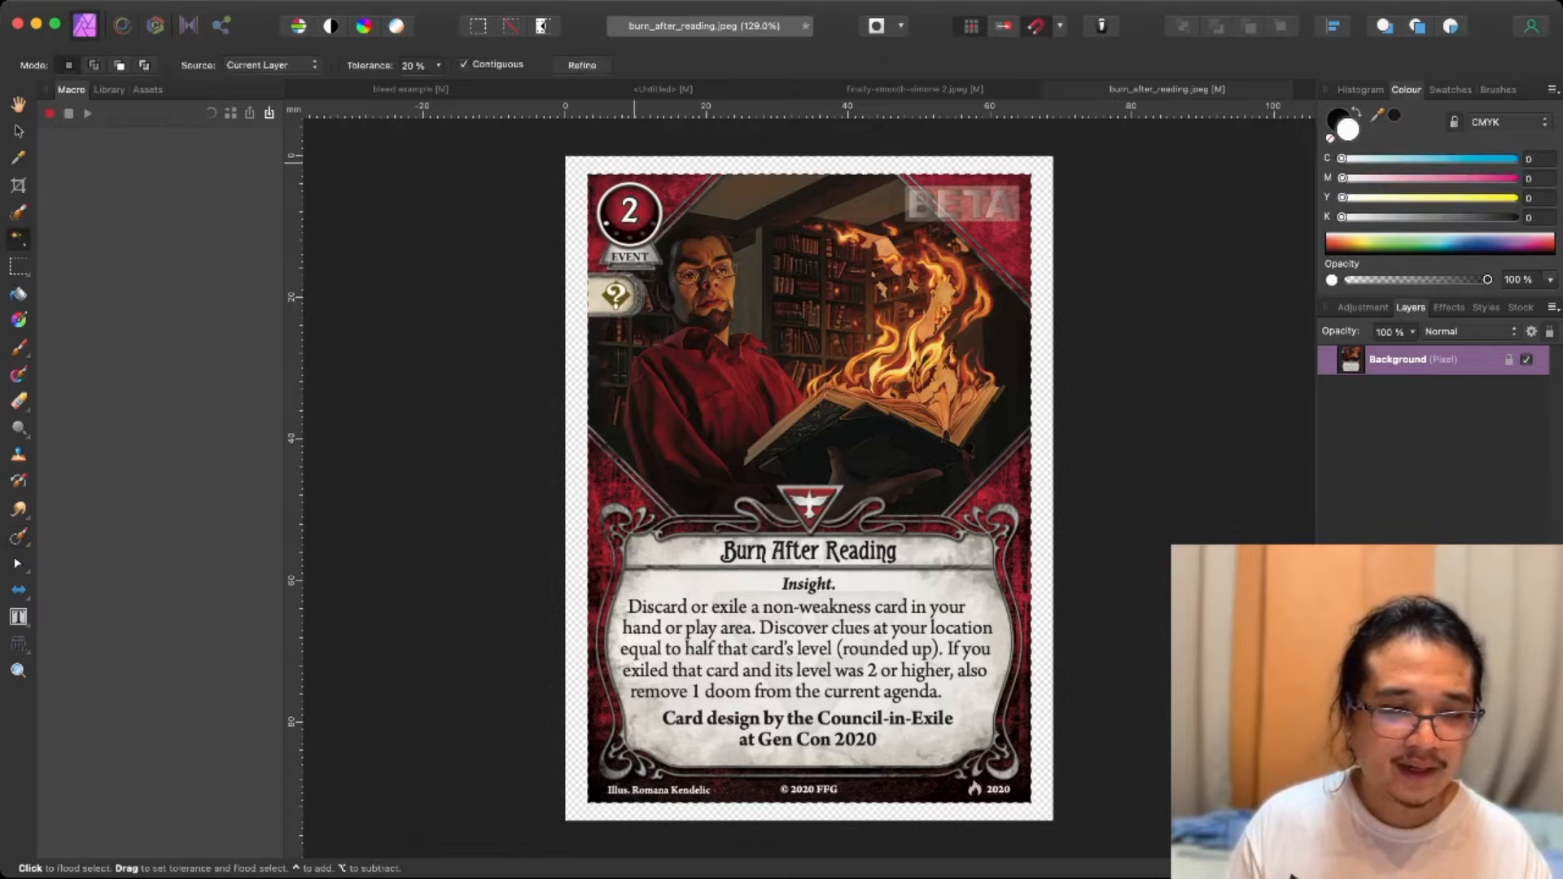
pyautogui.scroll(10, 593, 192)
pyautogui.scroll(5, 594, 192)
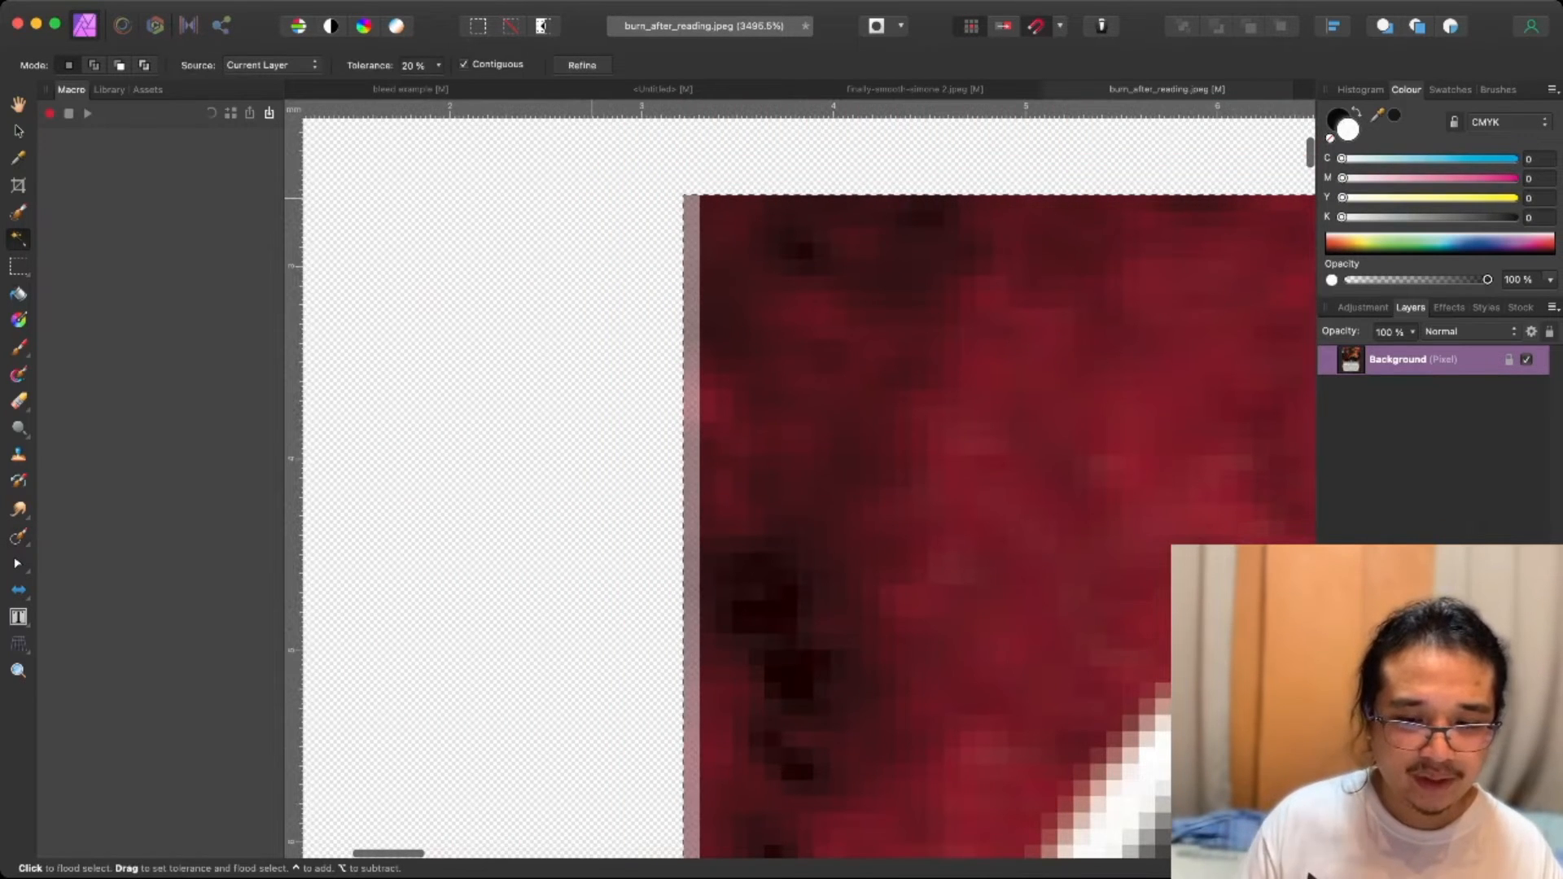
pyautogui.press('super+b')
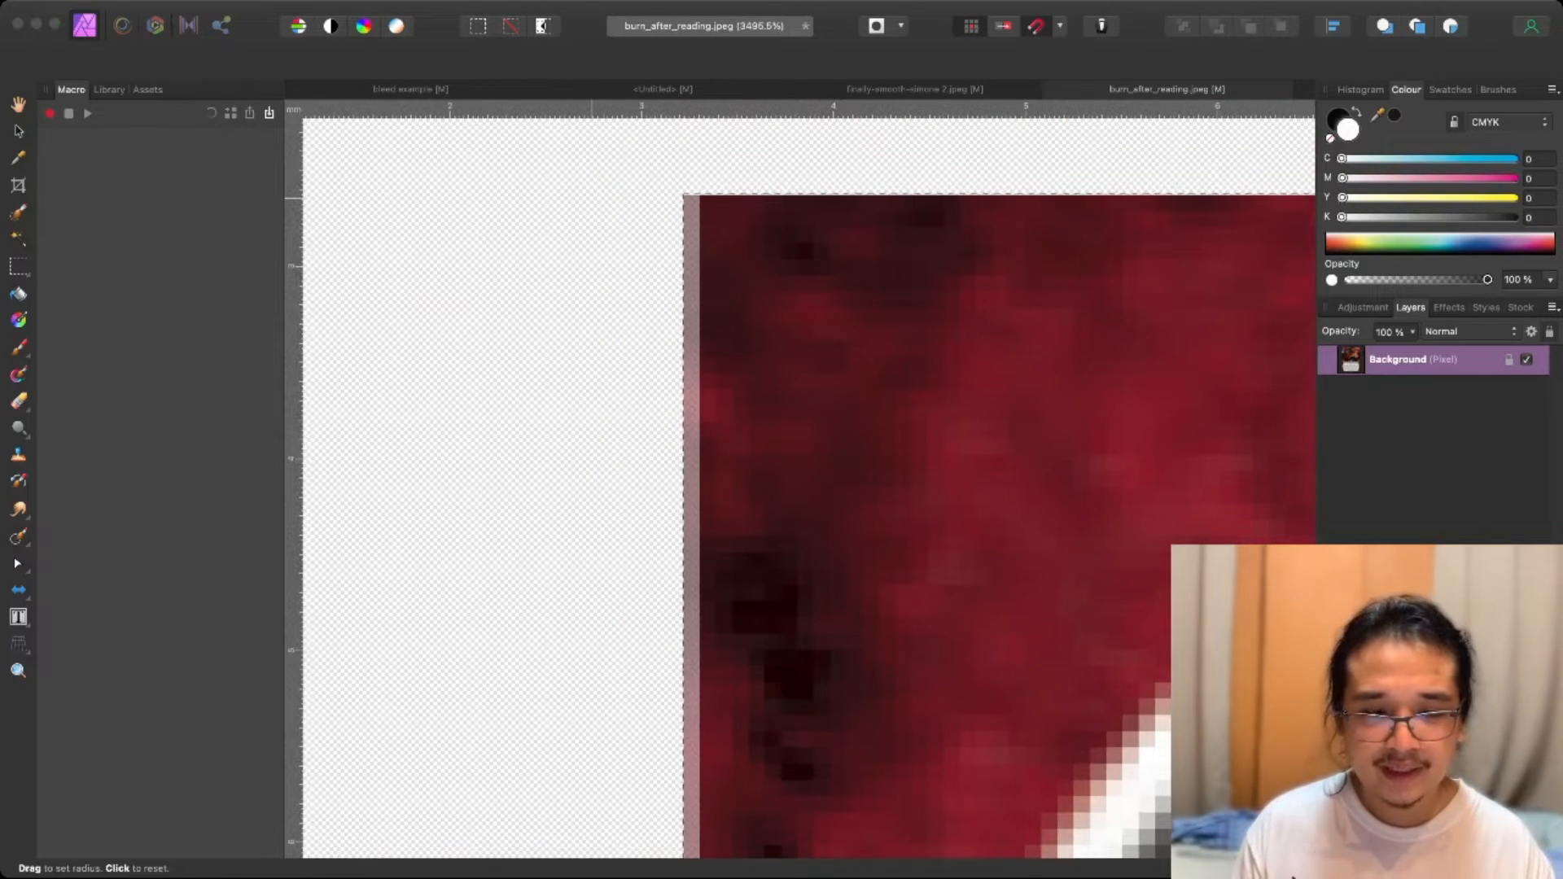
pyautogui.press('Escape')
# Fill the selected margin around the Burn After Reading card with inpainting and clear the selection.
pyautogui.scroll(-10, 803, 489)
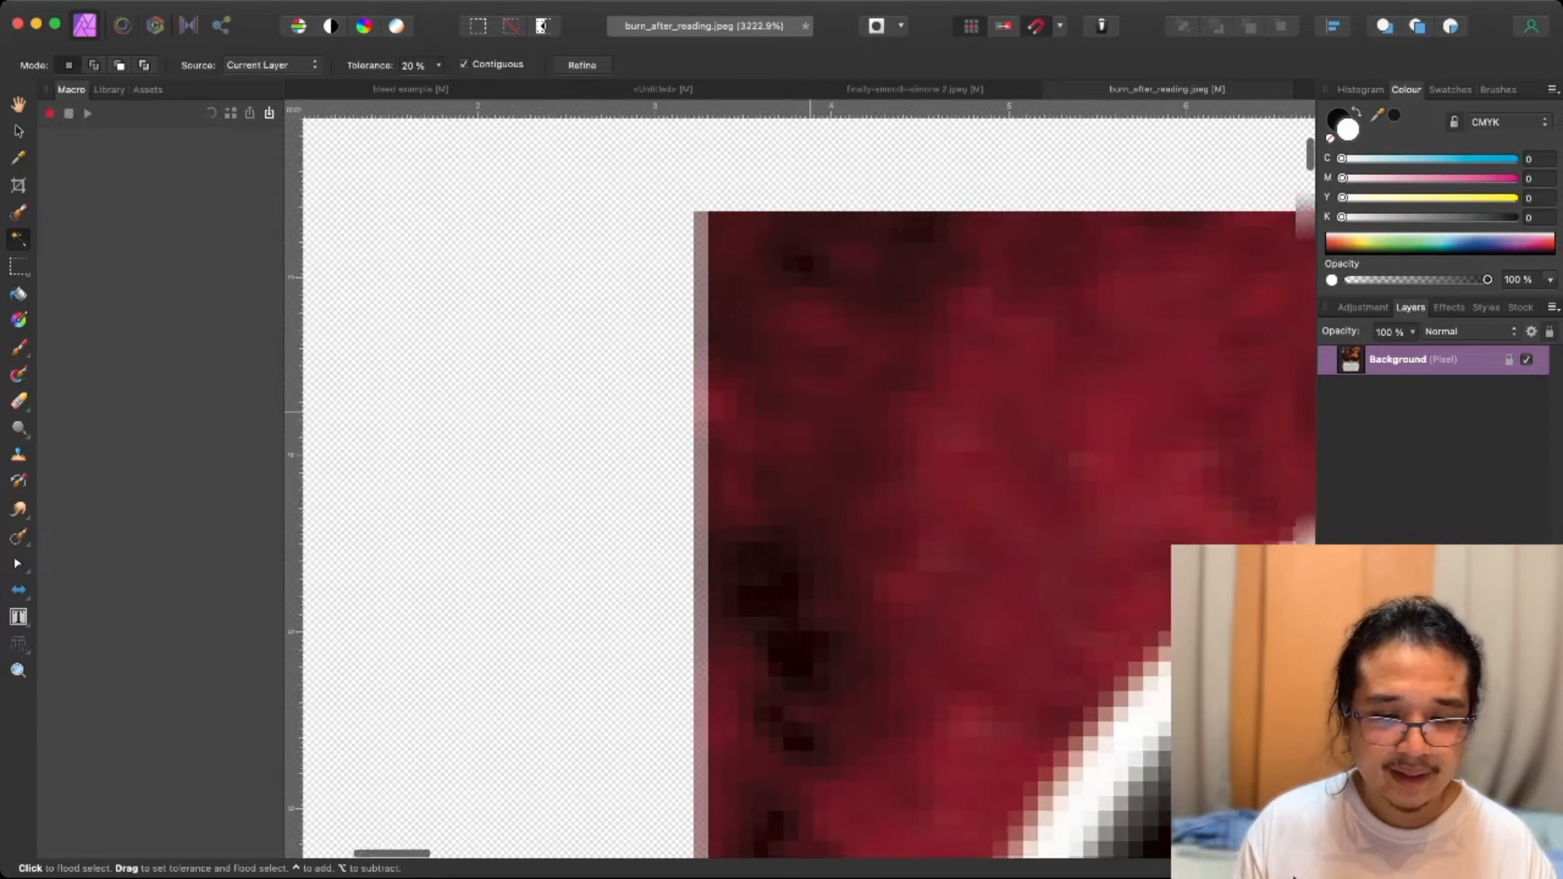
pyautogui.scroll(-6, 609, 256)
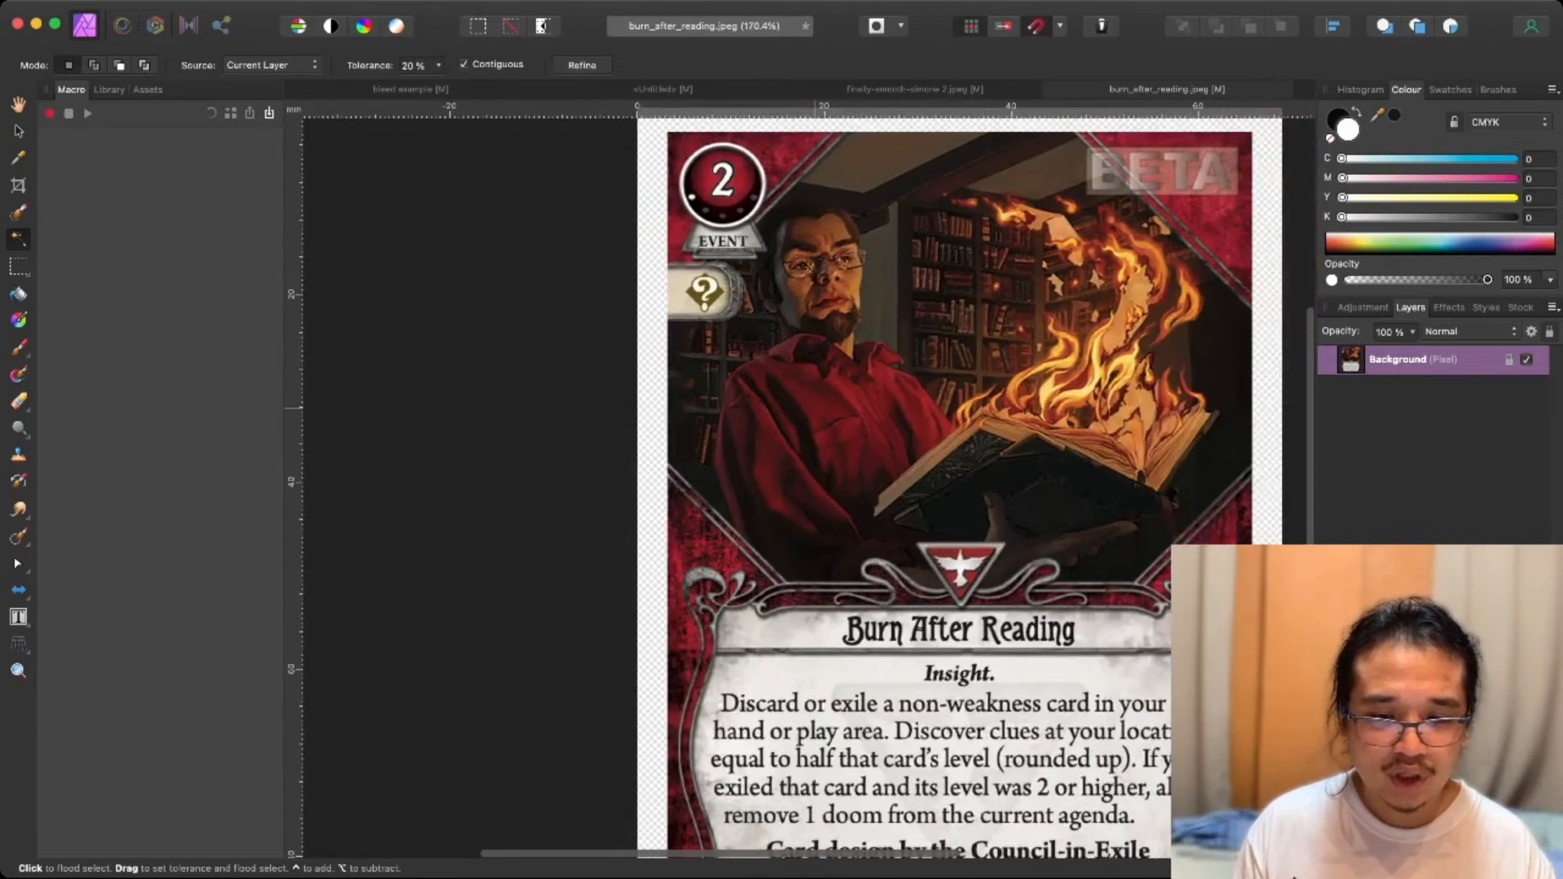
pyautogui.hscroll(2, 819, 412)
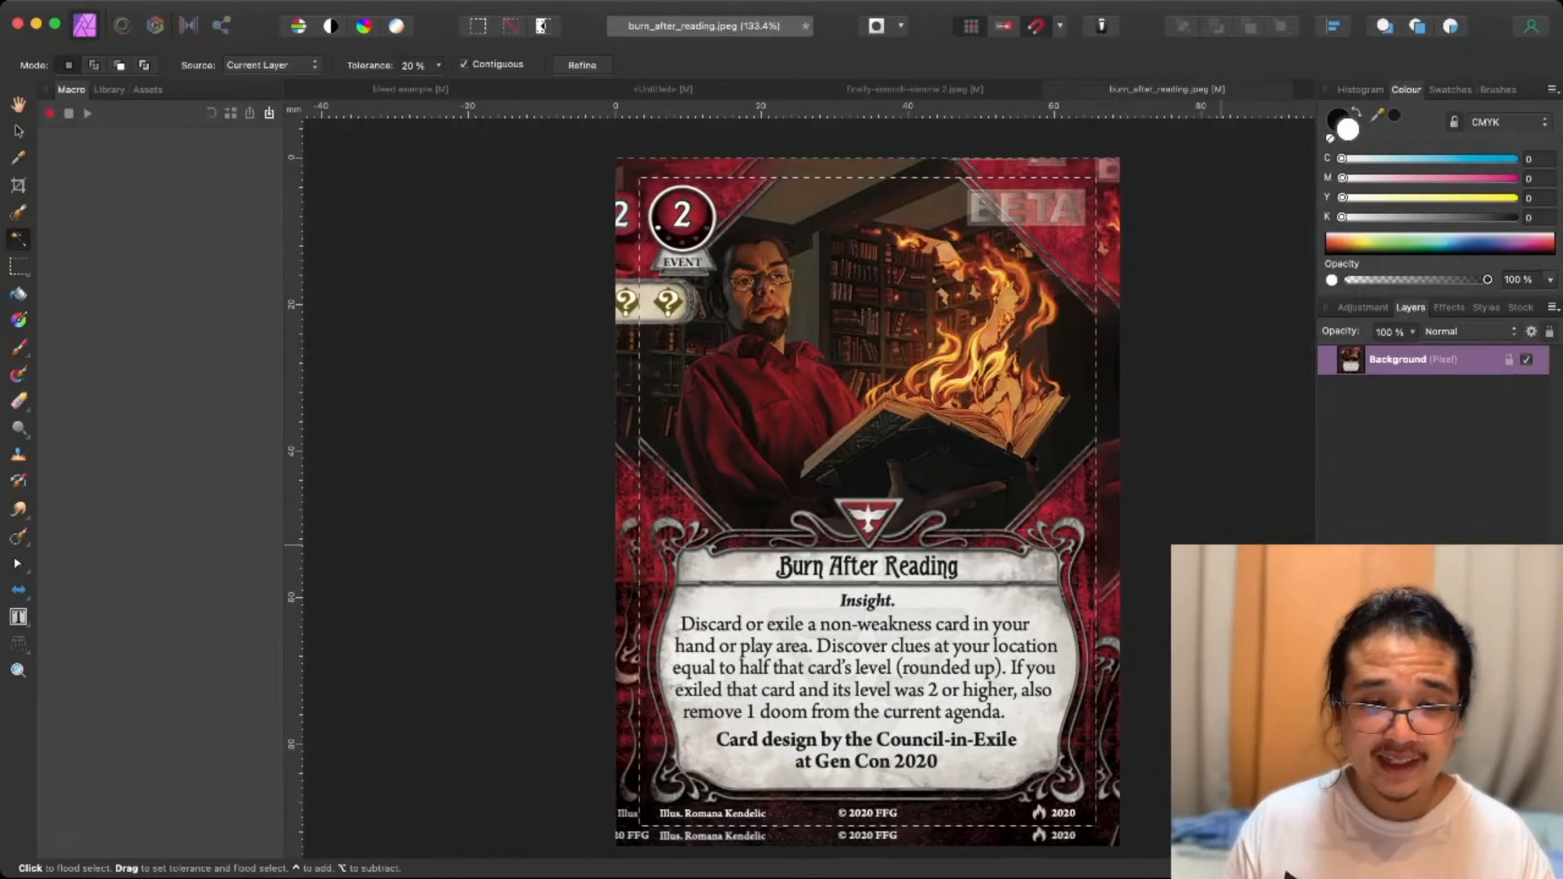
pyautogui.hscroll(3, 814, 481)
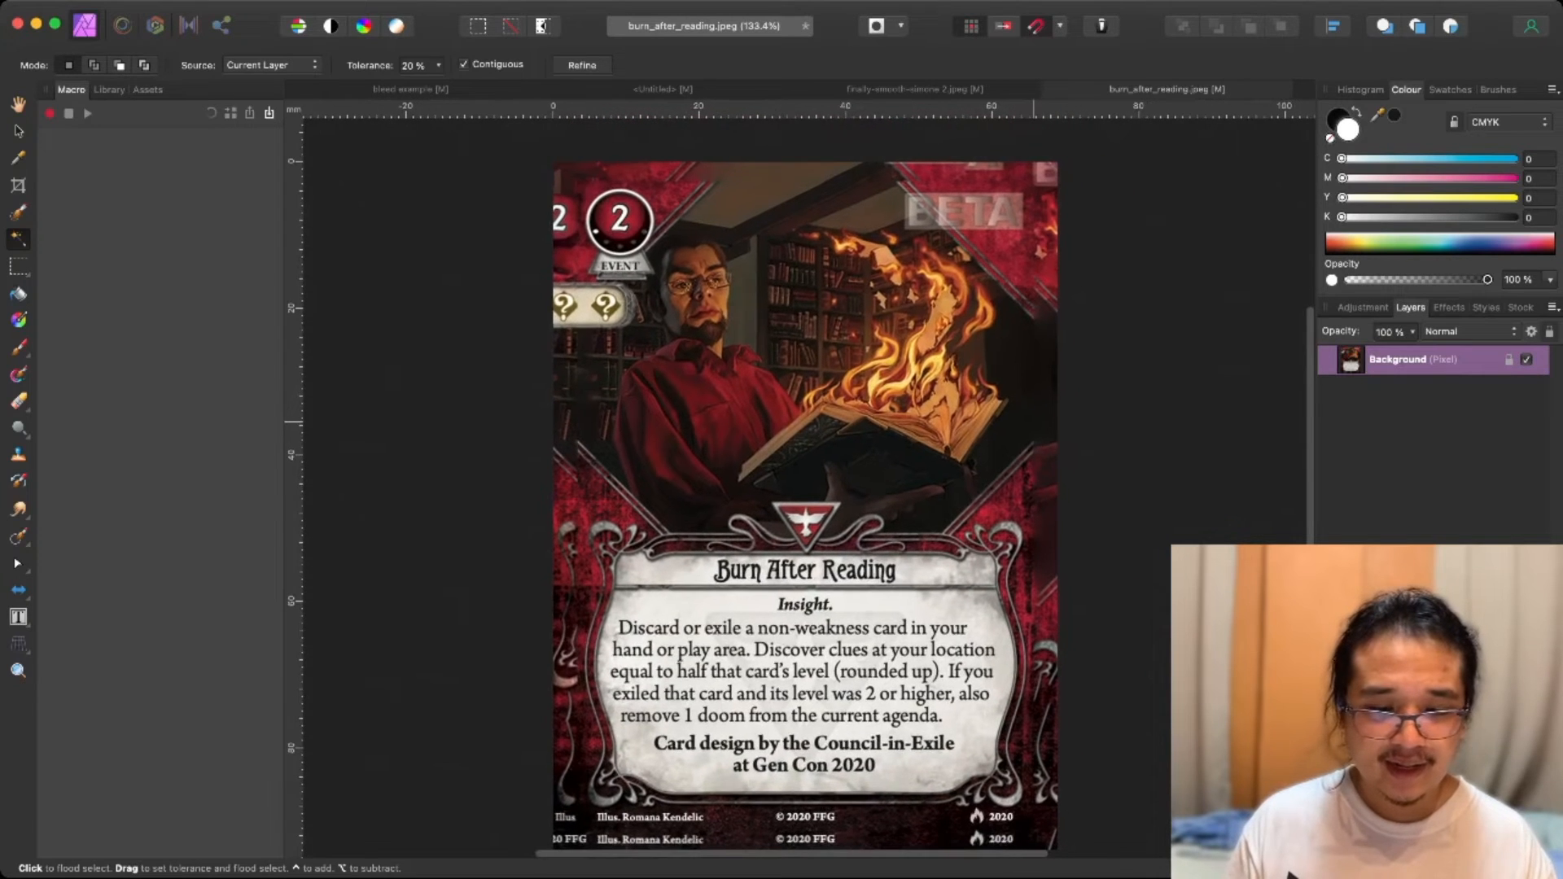
pyautogui.scroll(-2, 806, 489)
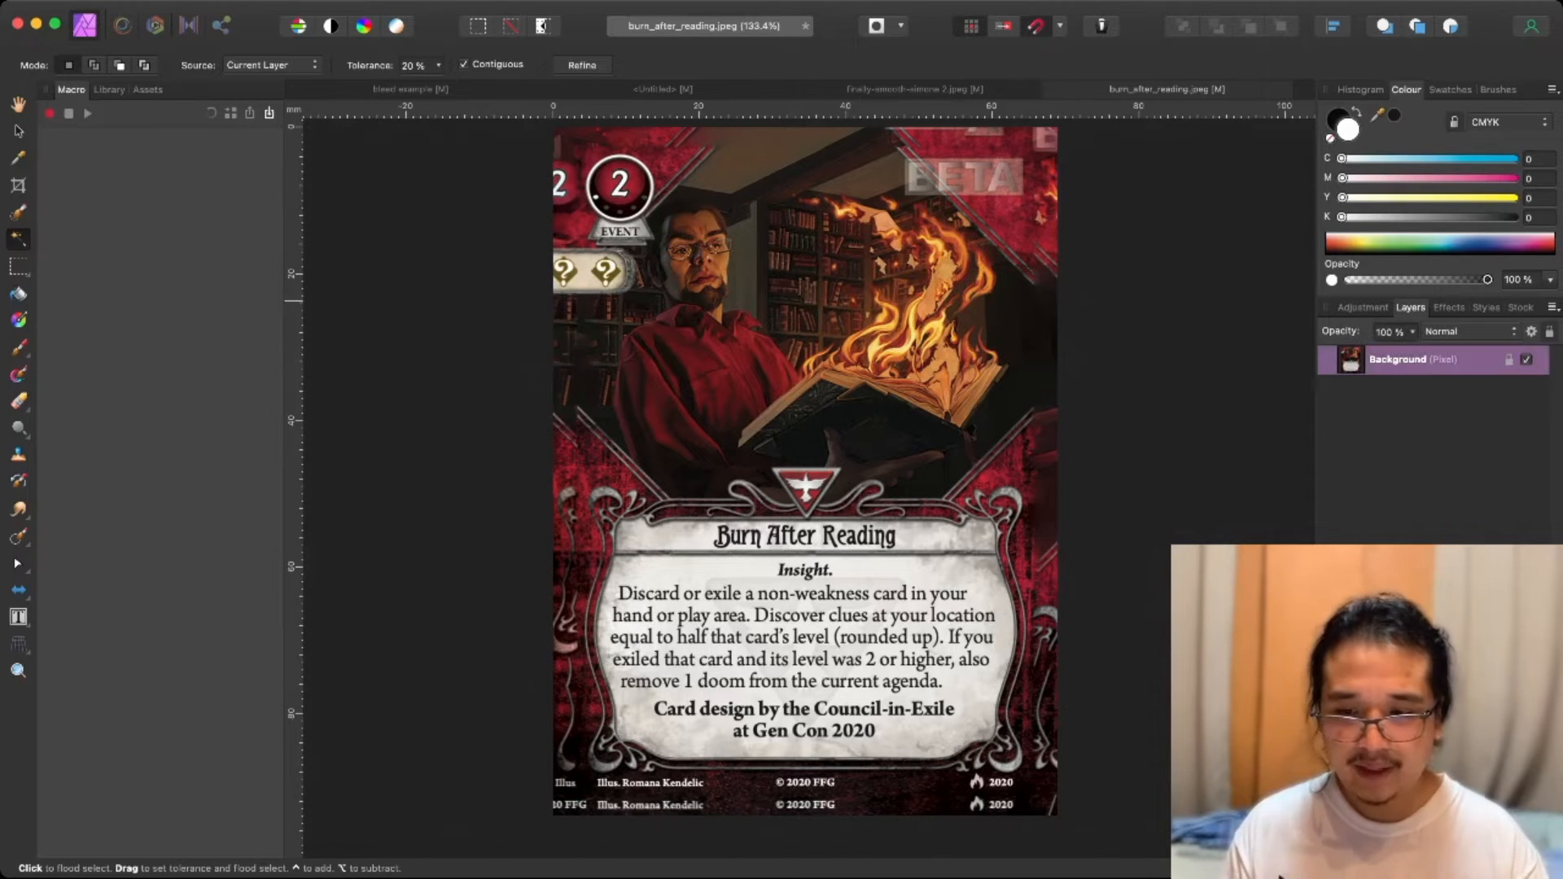
# Duplicate the Background layer of the Burn After Reading card and leave no layer selected.
pyautogui.press('super+j')
pyautogui.doubleClick(1398, 359)
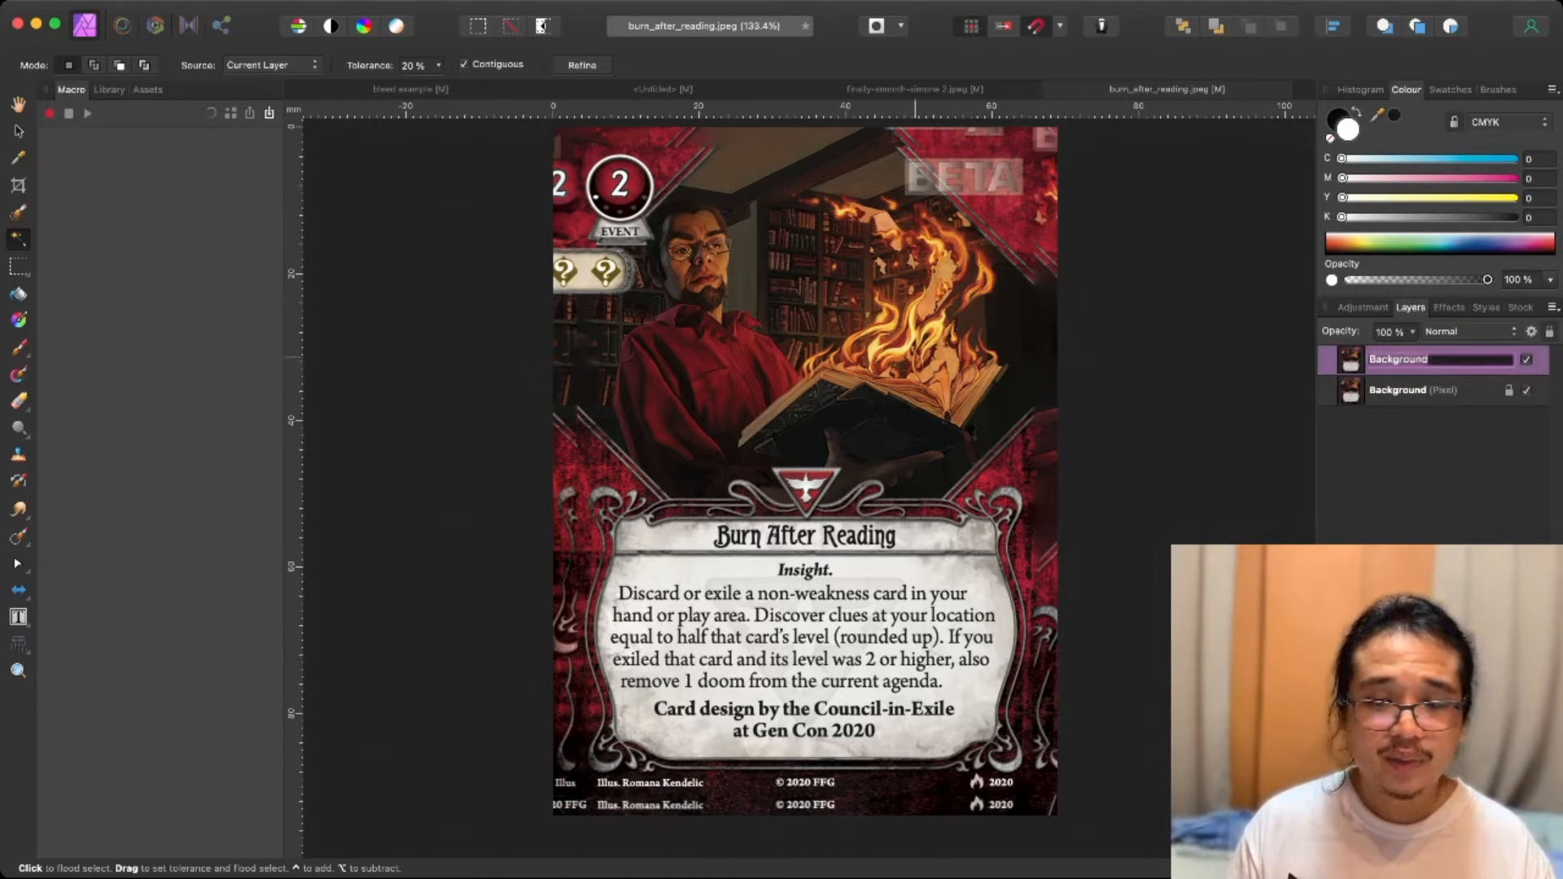
pyautogui.press('Escape')
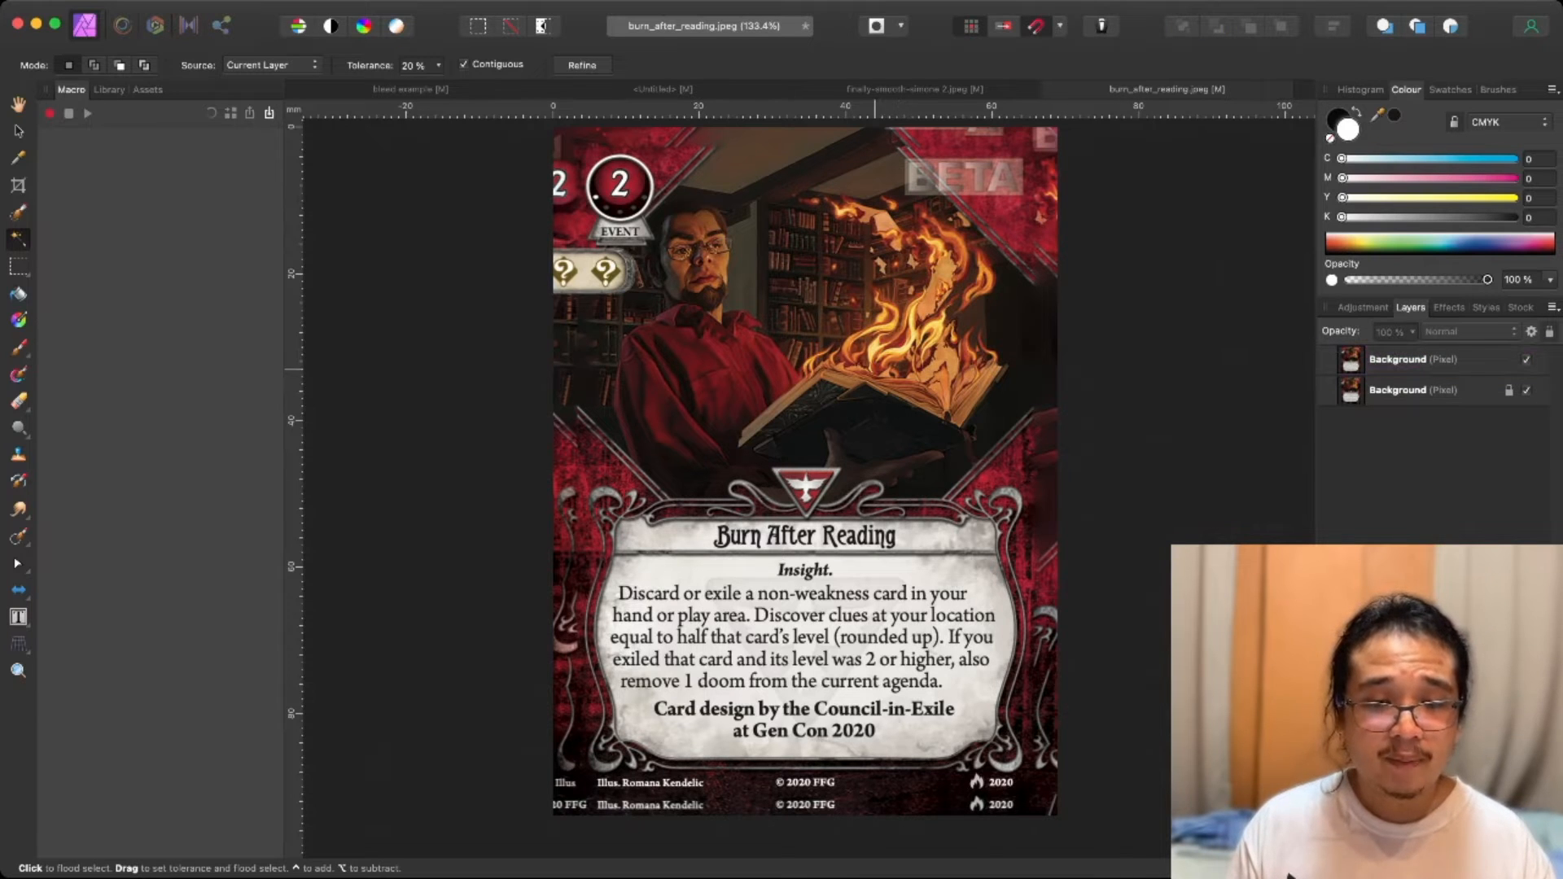
# Examine the inpainted margin along the card's upper edge where the diagonal frame lines meet the artwork.
pyautogui.scroll(3, 806, 488)
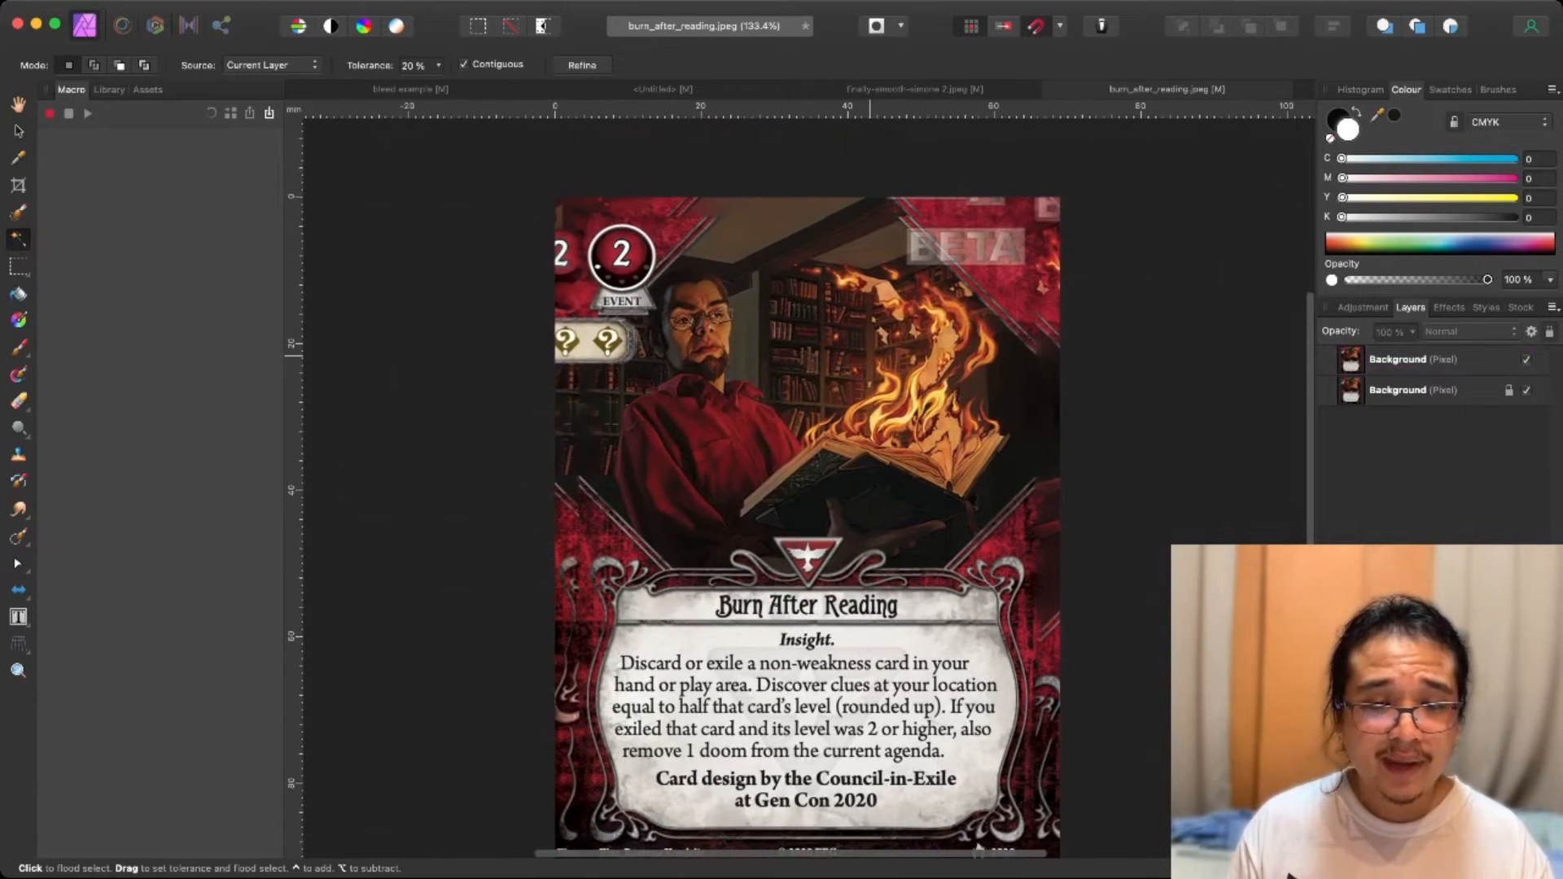
pyautogui.scroll(3, 870, 356)
pyautogui.scroll(3, 870, 356)
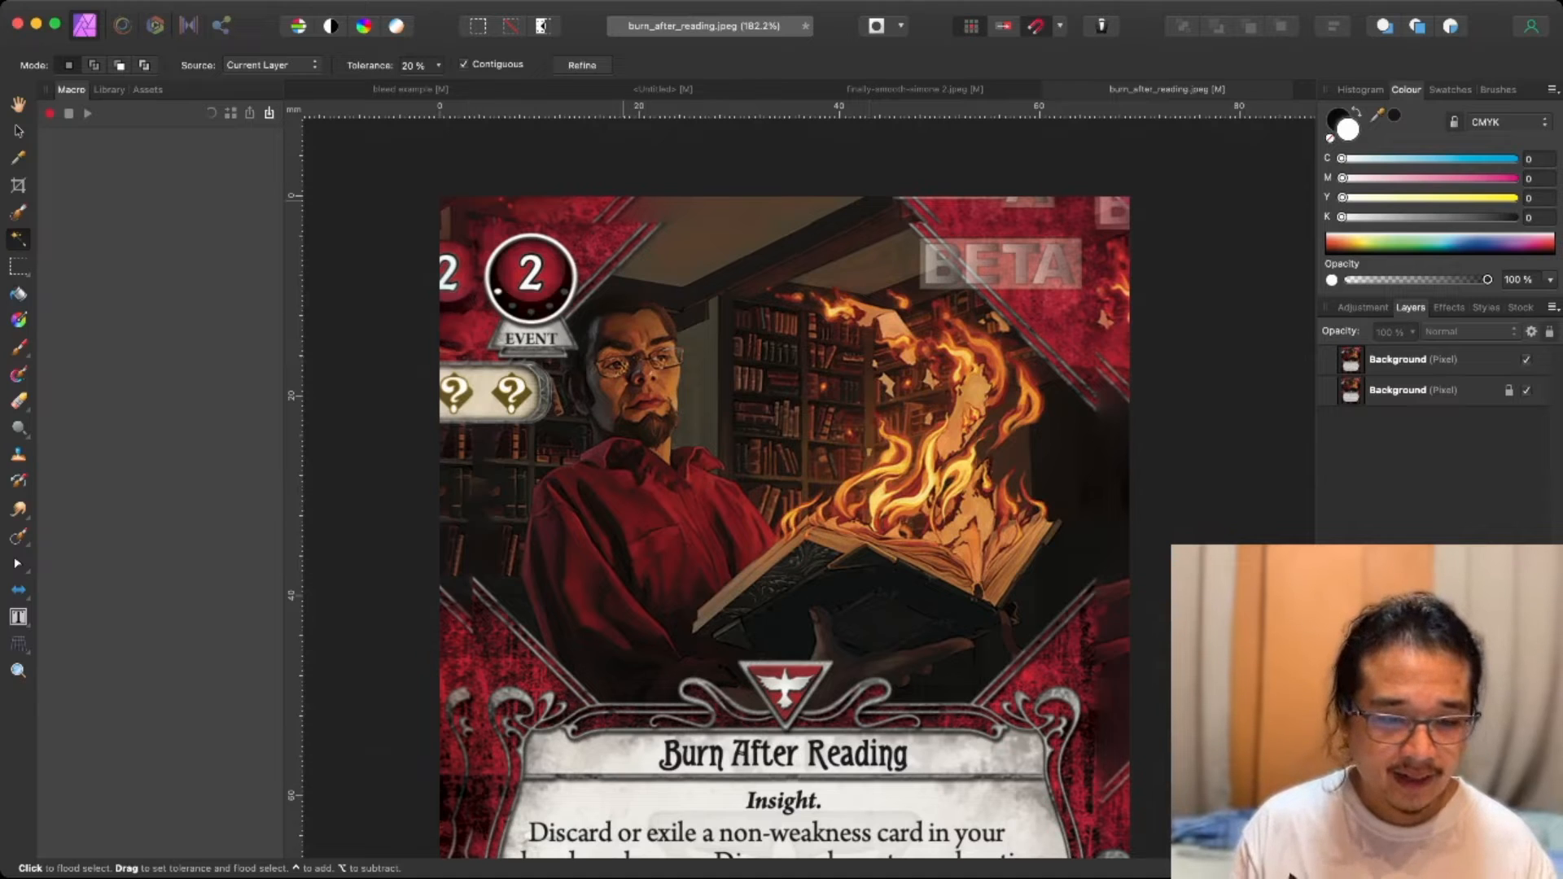
pyautogui.scroll(8, 570, 212)
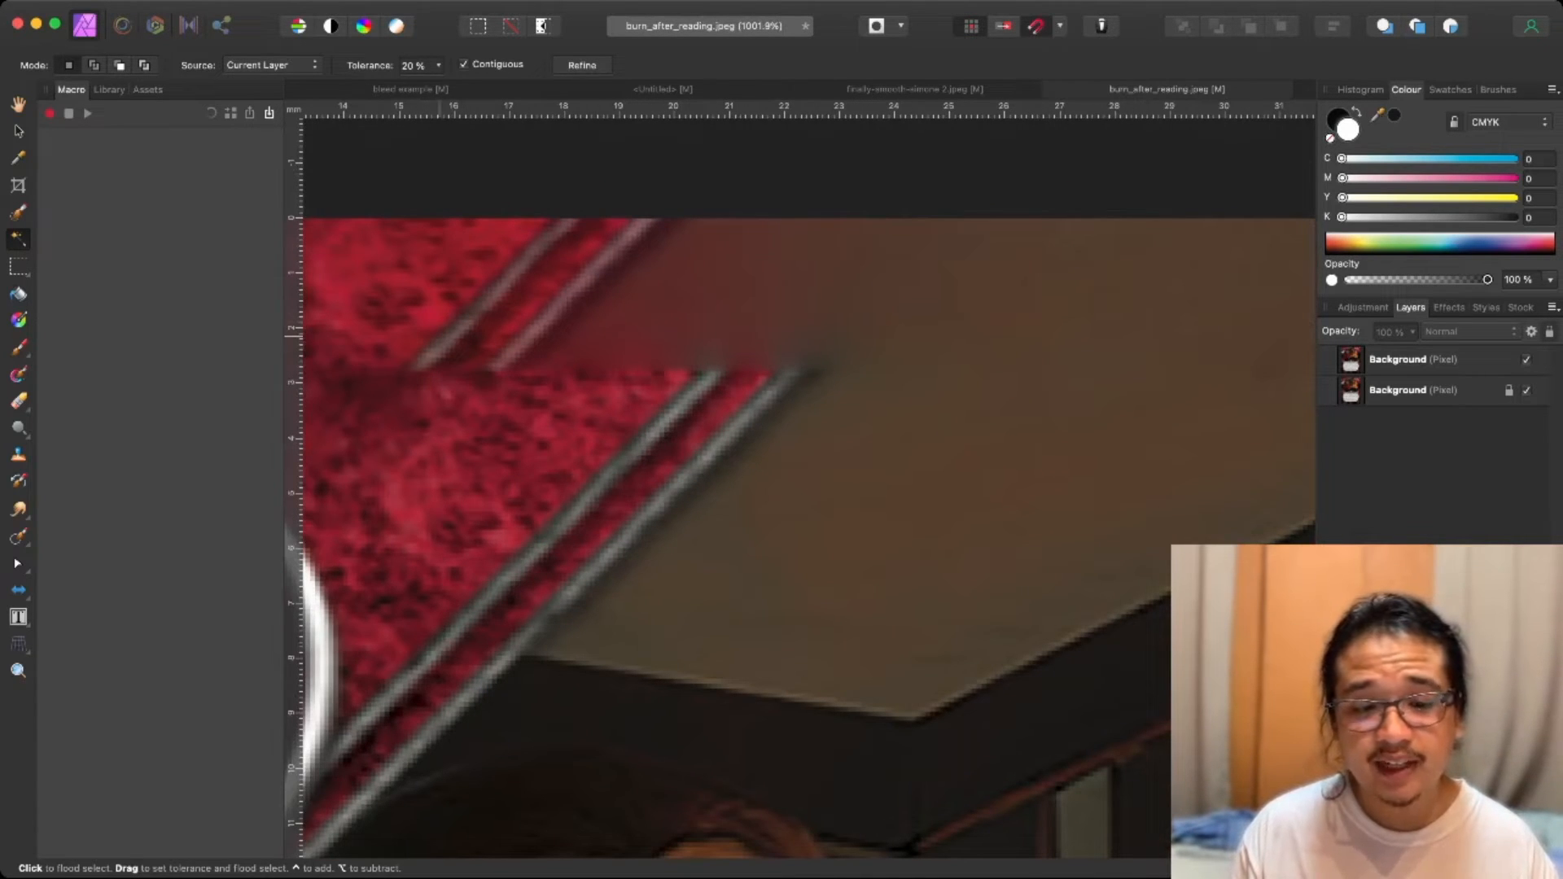
# Compare the inpainted upper margin near the BETA stamp with the area around the card's left diagonal frame lines.
pyautogui.scroll(-6, 800, 479)
pyautogui.scroll(-2, 799, 479)
pyautogui.hscroll(5, 800, 479)
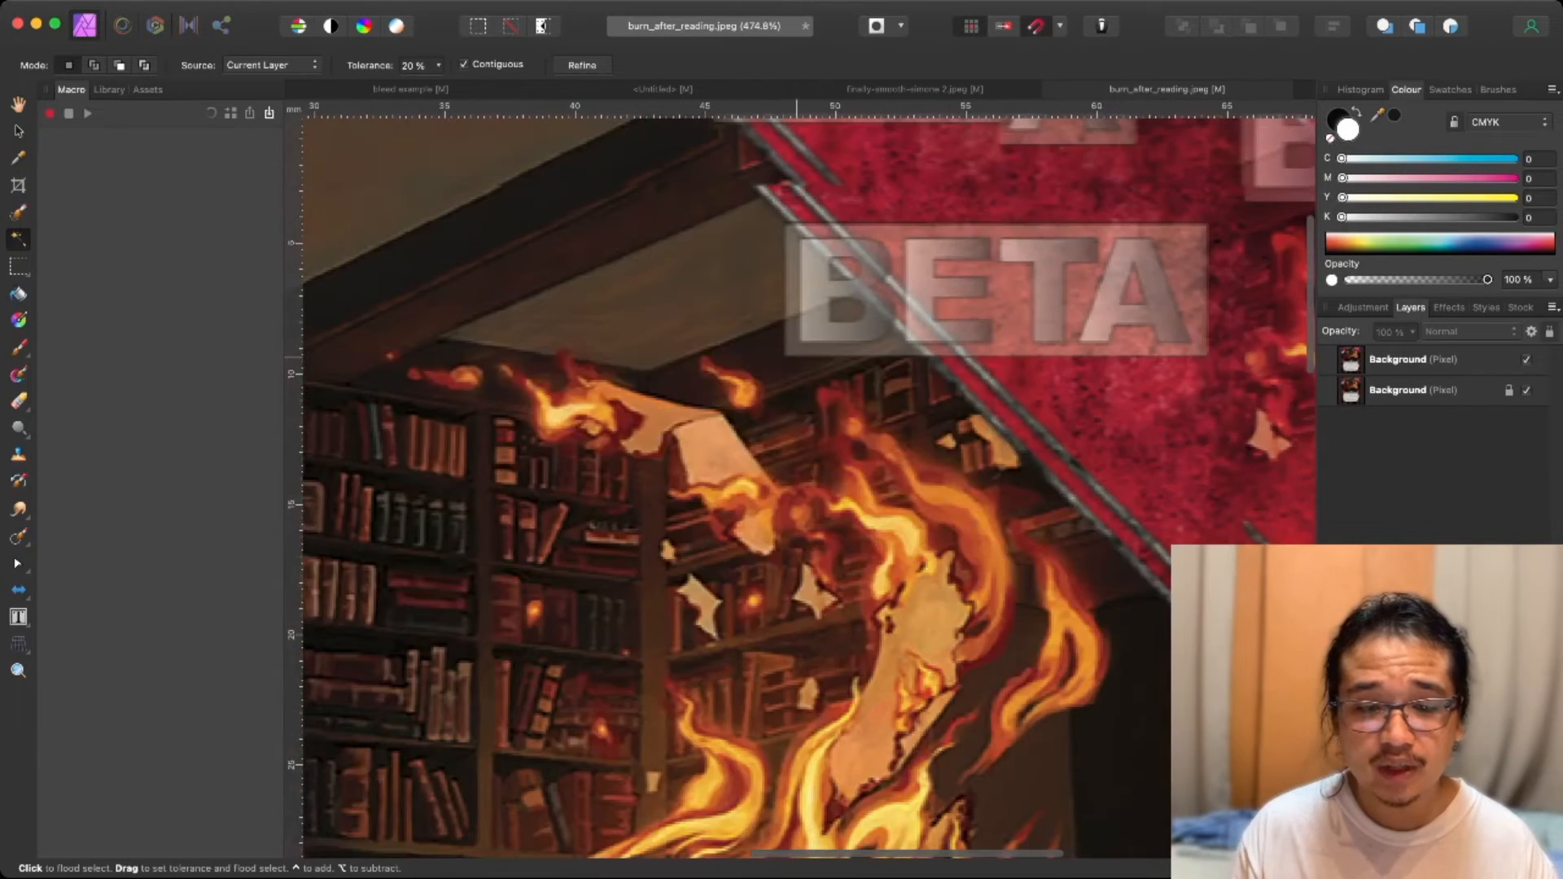
pyautogui.scroll(2, 799, 479)
pyautogui.scroll(2, 799, 479)
pyautogui.hscroll(-5, 800, 478)
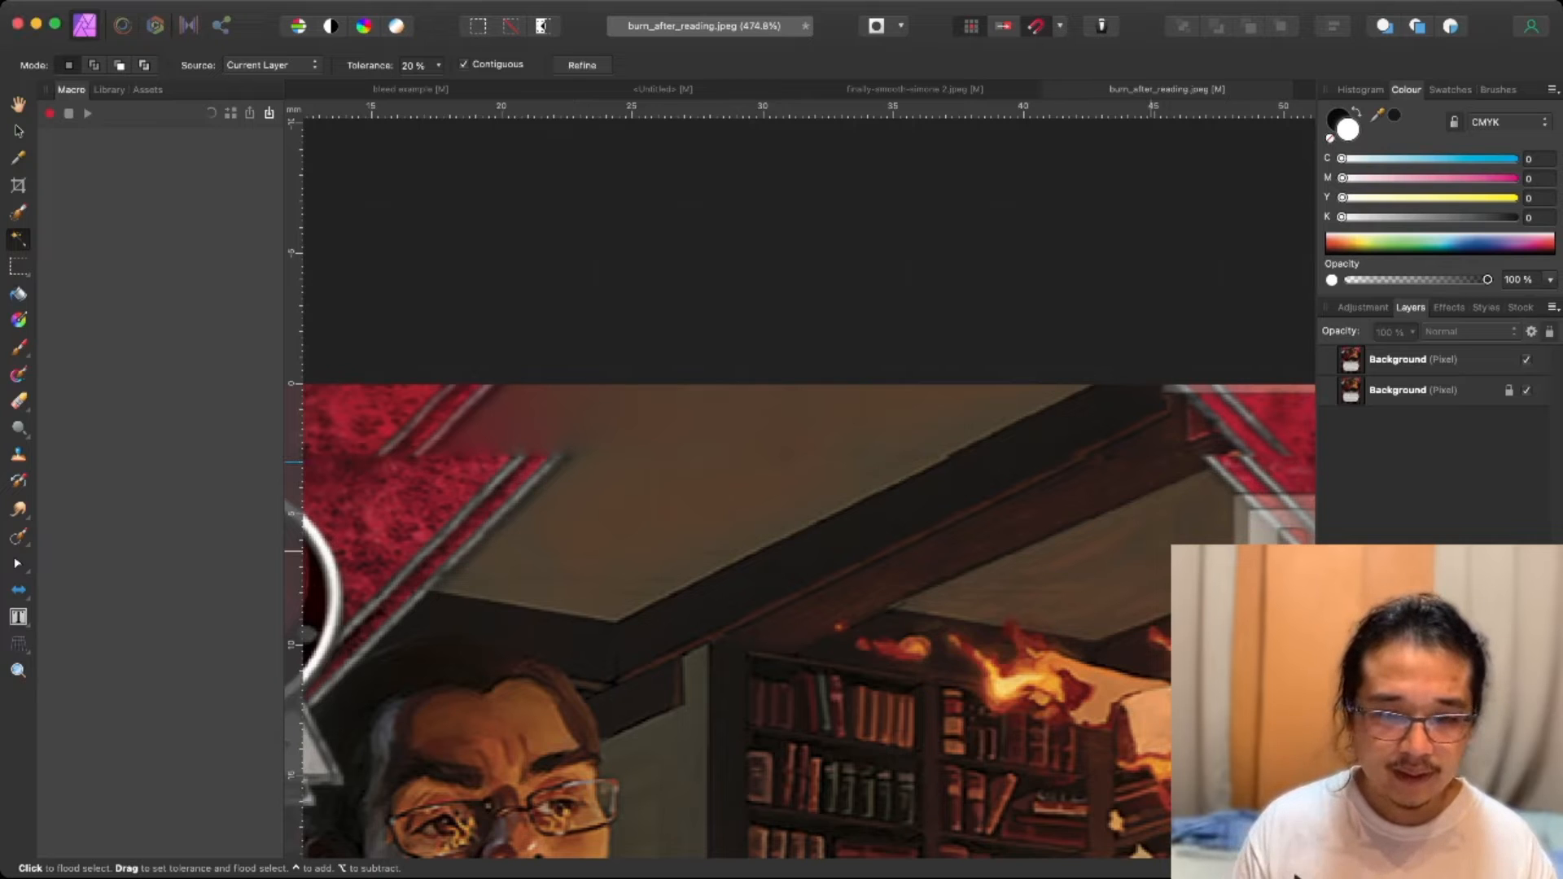
# Toggle the guides and examine the inpainted margins against the trim lines along the card's upper, lower and side edges.
pyautogui.press('super+;')
pyautogui.scroll(-5, 801, 474)
pyautogui.scroll(2, 802, 474)
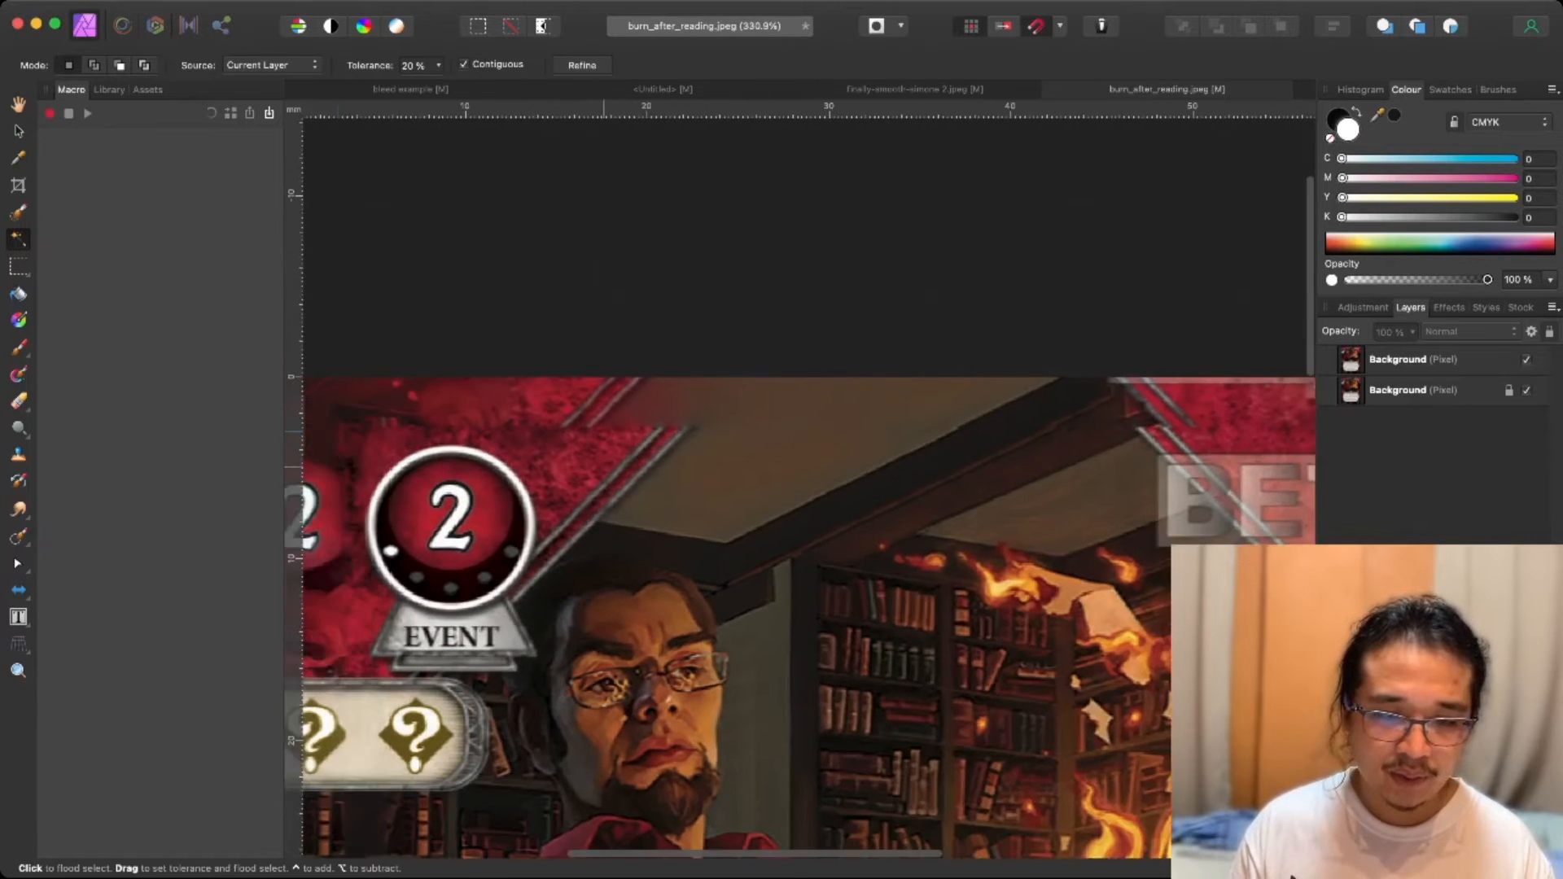
pyautogui.hscroll(-3, 801, 474)
pyautogui.scroll(5, 801, 474)
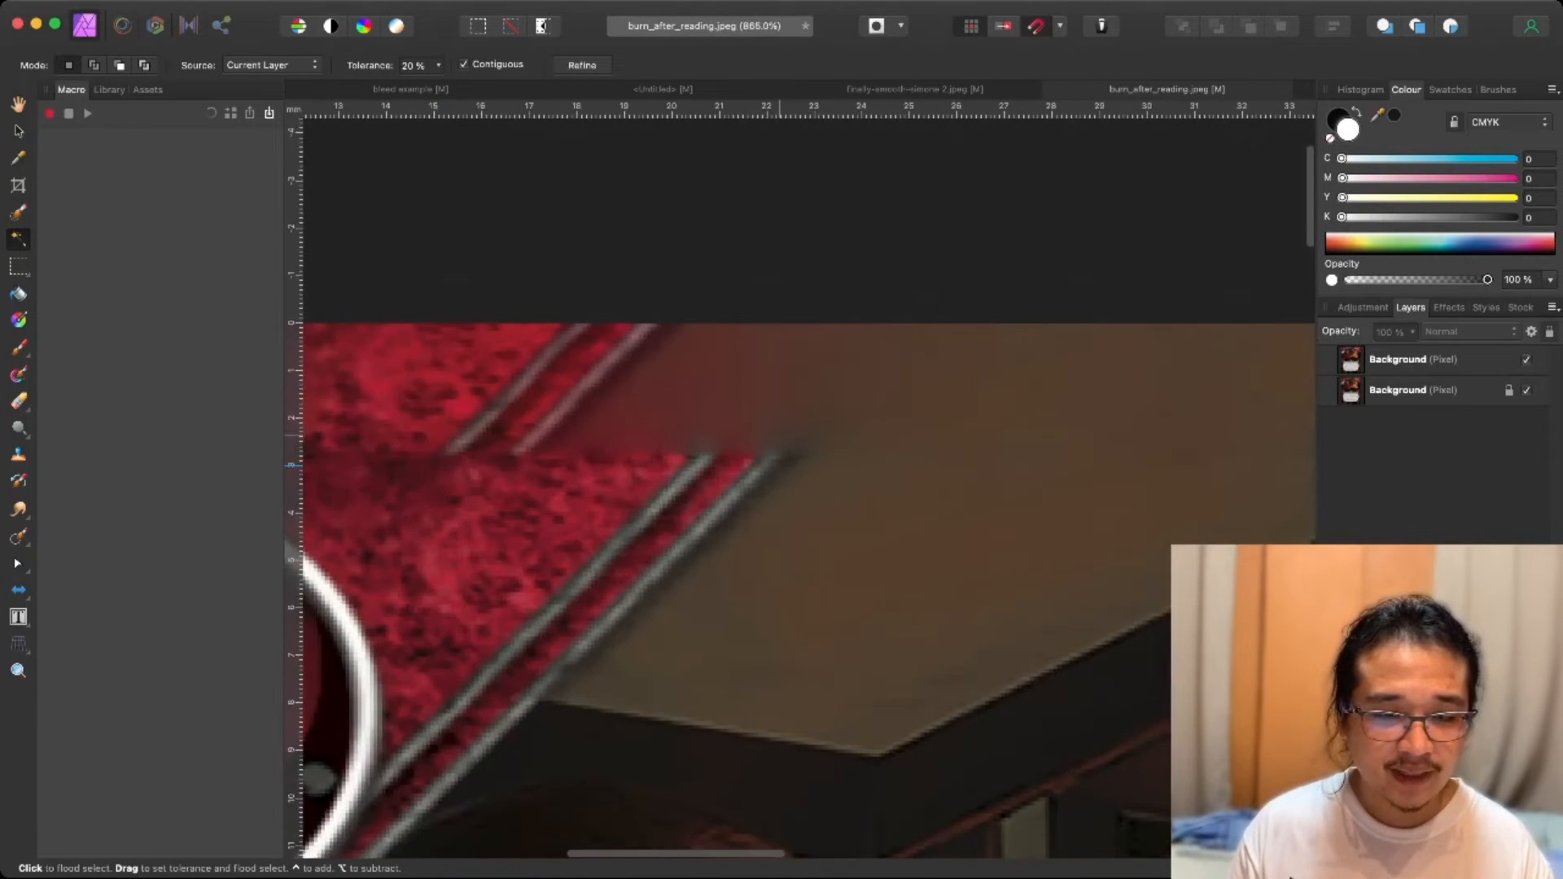
pyautogui.scroll(-8, 801, 474)
pyautogui.scroll(-5, 801, 474)
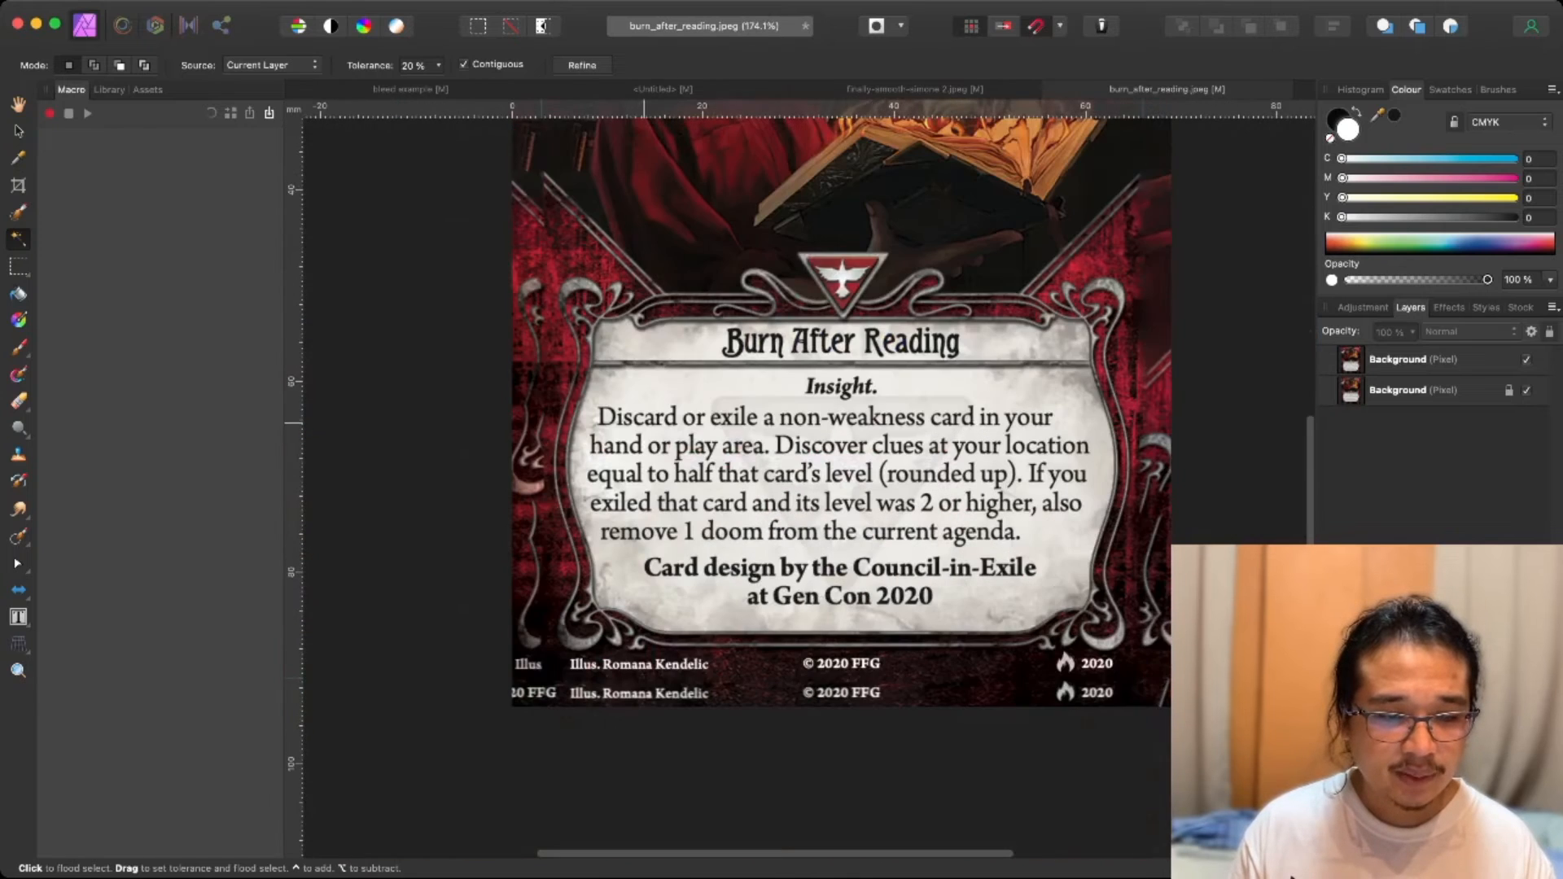
pyautogui.scroll(-2, 801, 474)
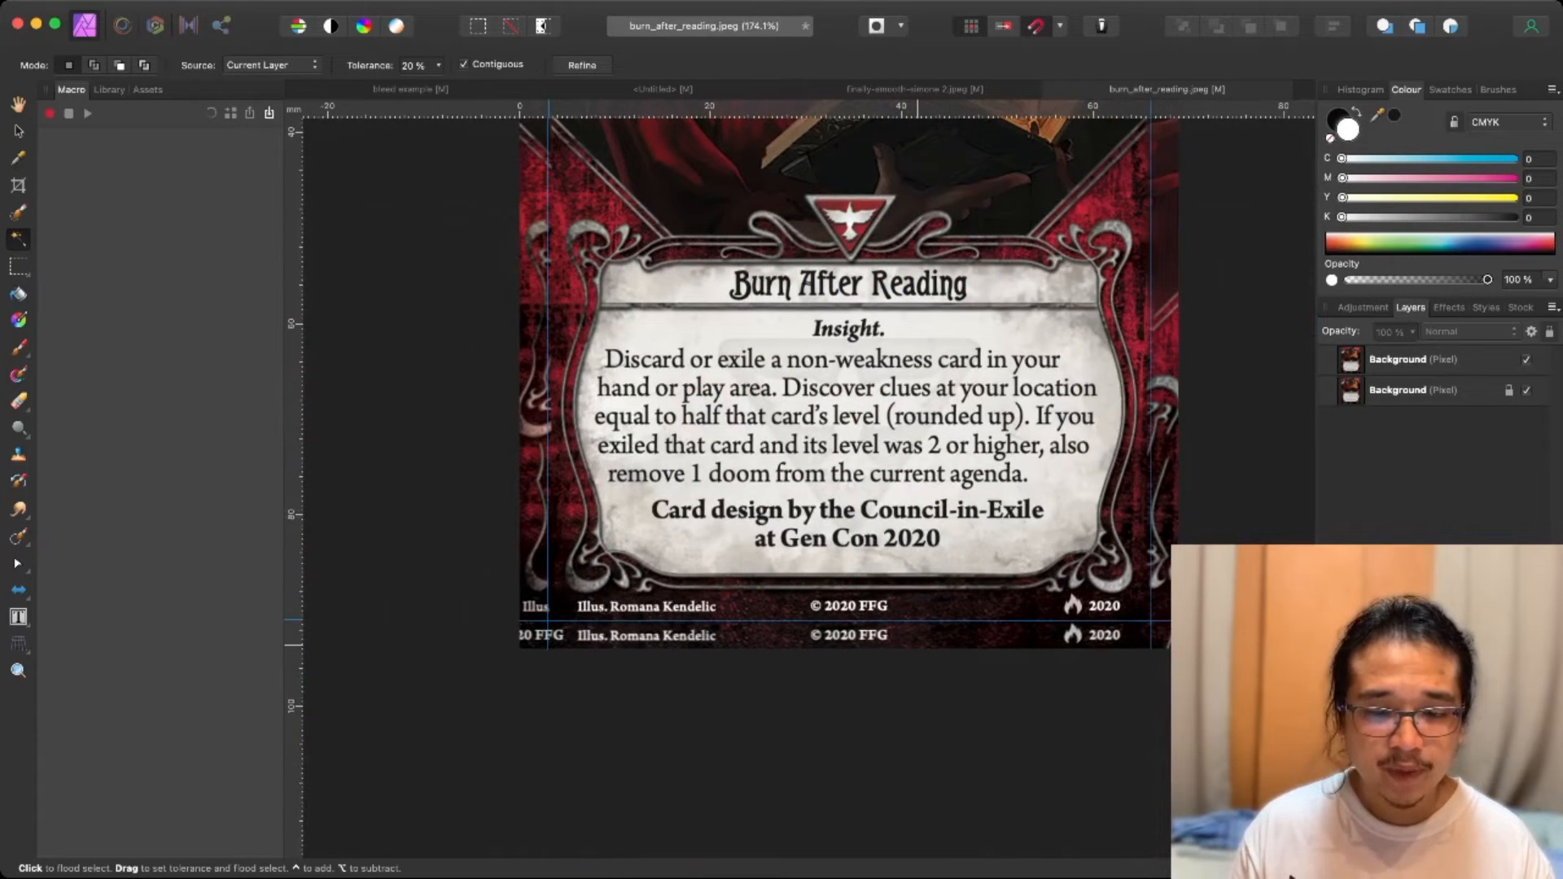
pyautogui.scroll(6, 918, 644)
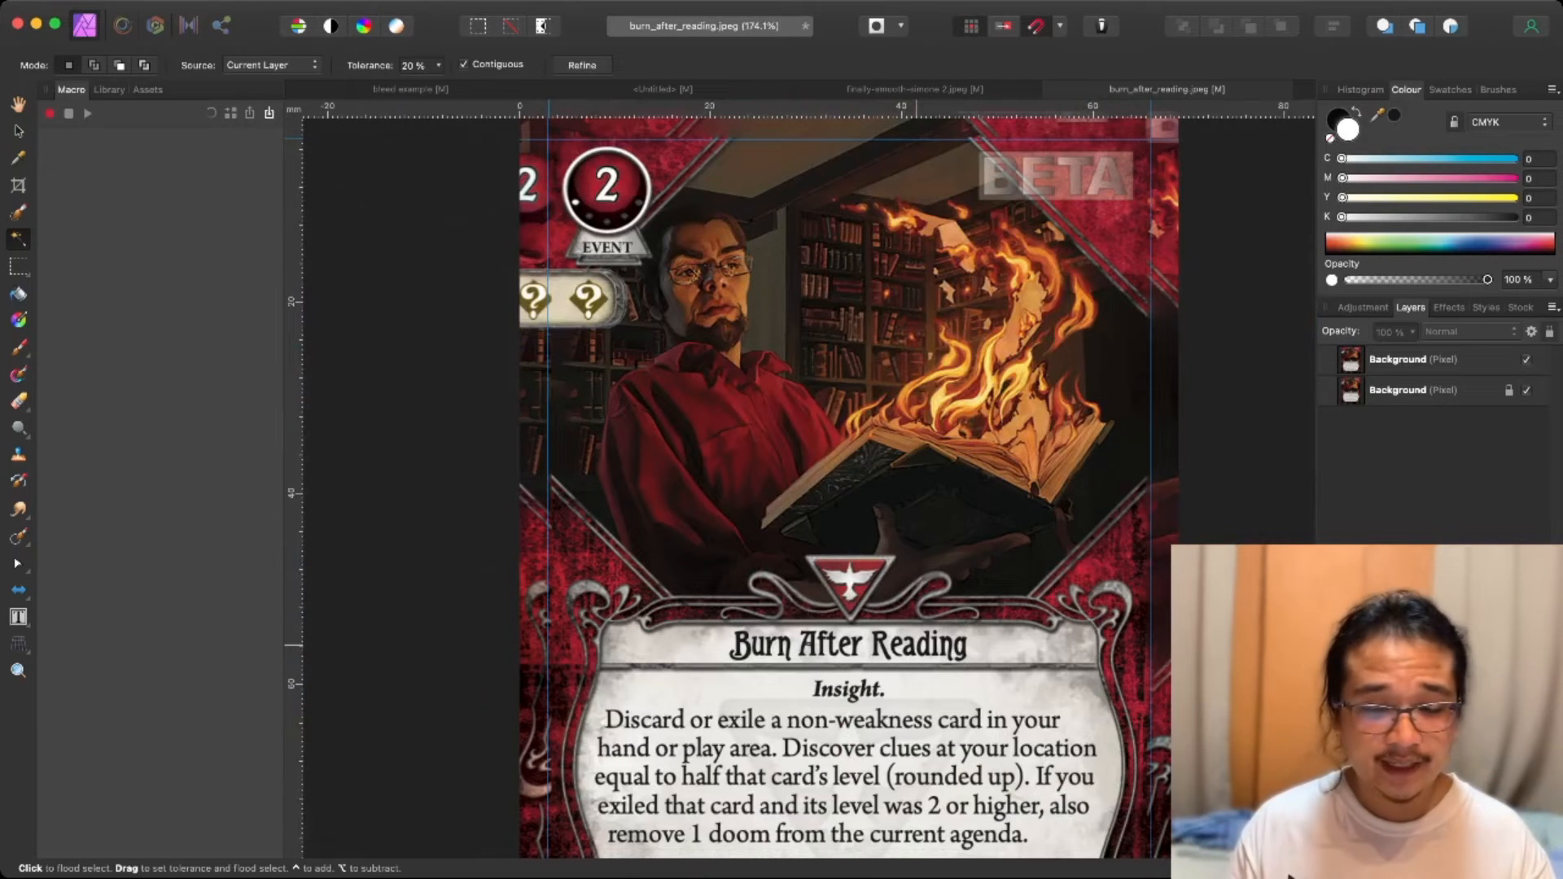
pyautogui.scroll(-8, 801, 473)
pyautogui.scroll(10, 815, 260)
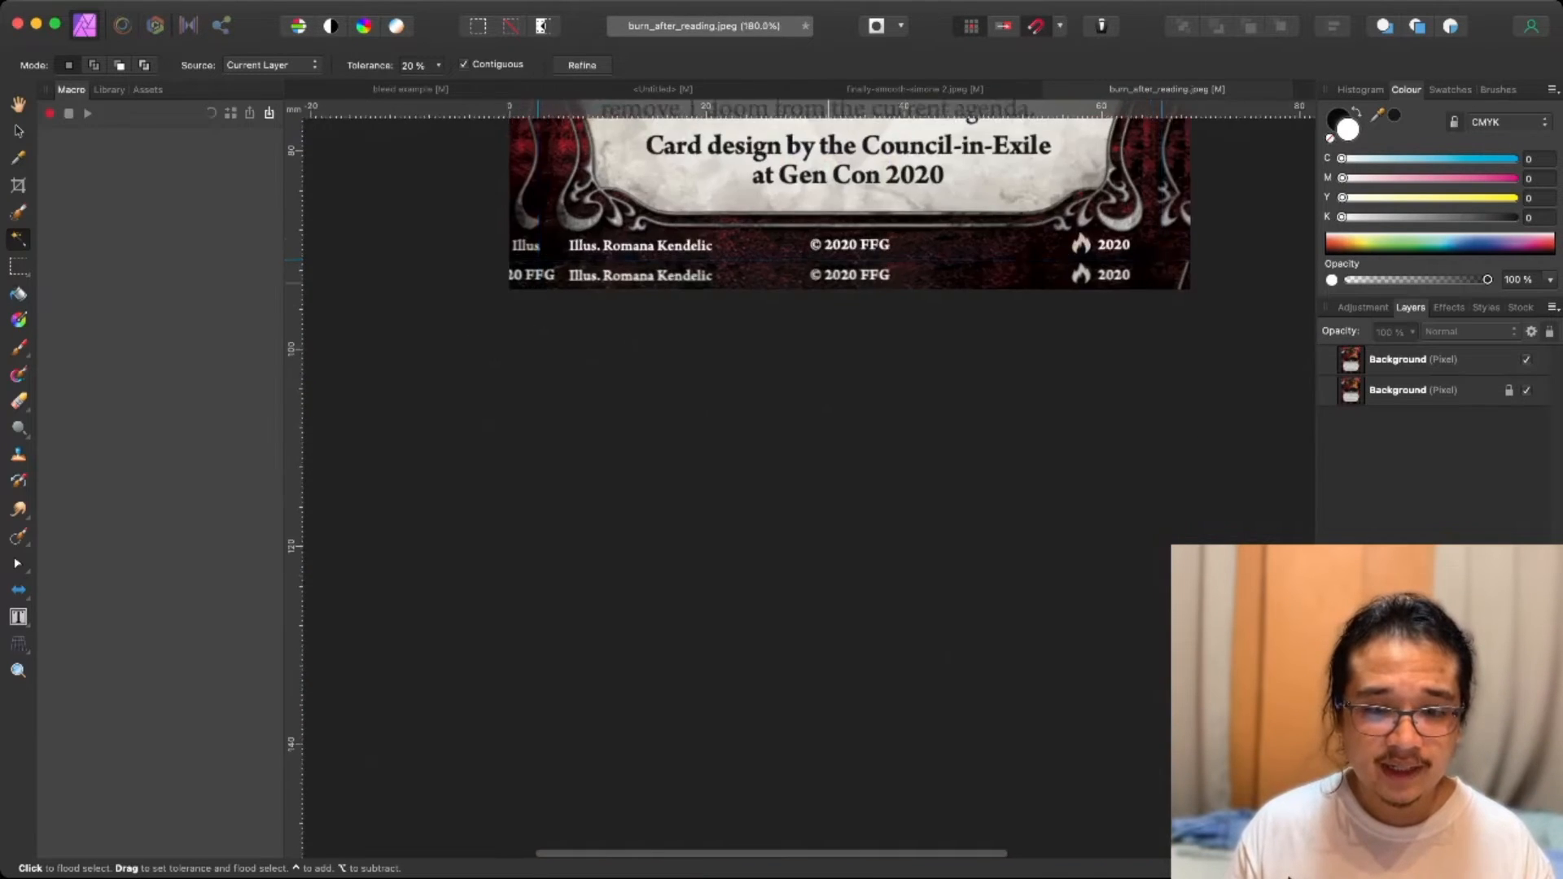
# Remove the duplicated © 2020 FFG text from the lower bleed on the upper Background layer with the Inpainting Brush.
pyautogui.moveTo(823, 303); pyautogui.dragTo(753, 363)
pyautogui.press('j')
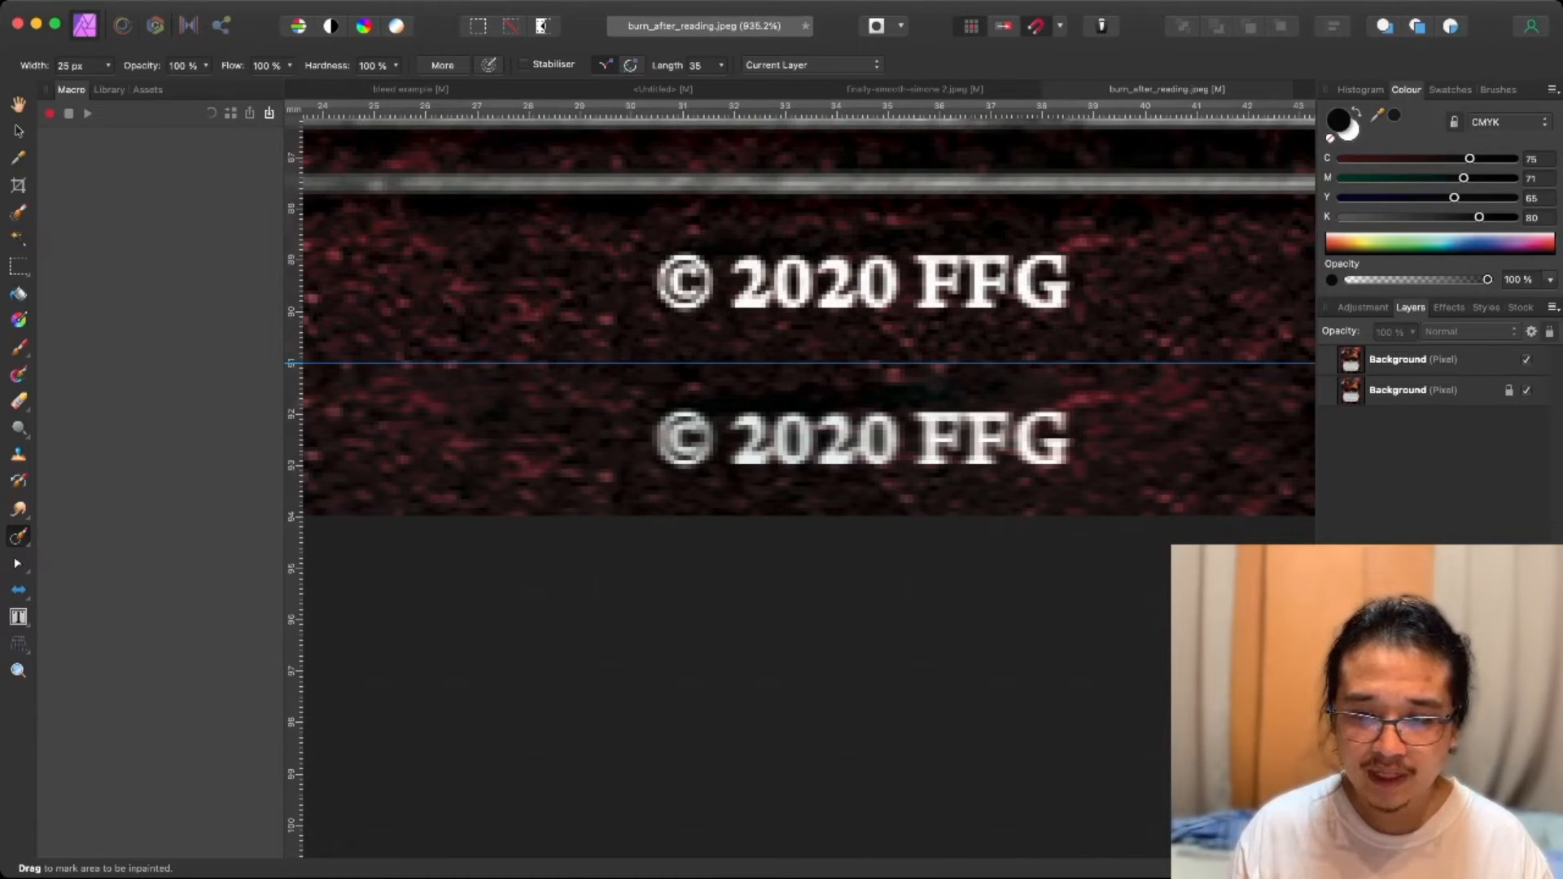
pyautogui.click(1414, 360)
pyautogui.moveTo(615, 438); pyautogui.dragTo(1112, 438)
# Inpaint over the duplicated flame icon and 2020 text in the lower bleed near the card's right corner.
pyautogui.hscroll(10, 806, 326)
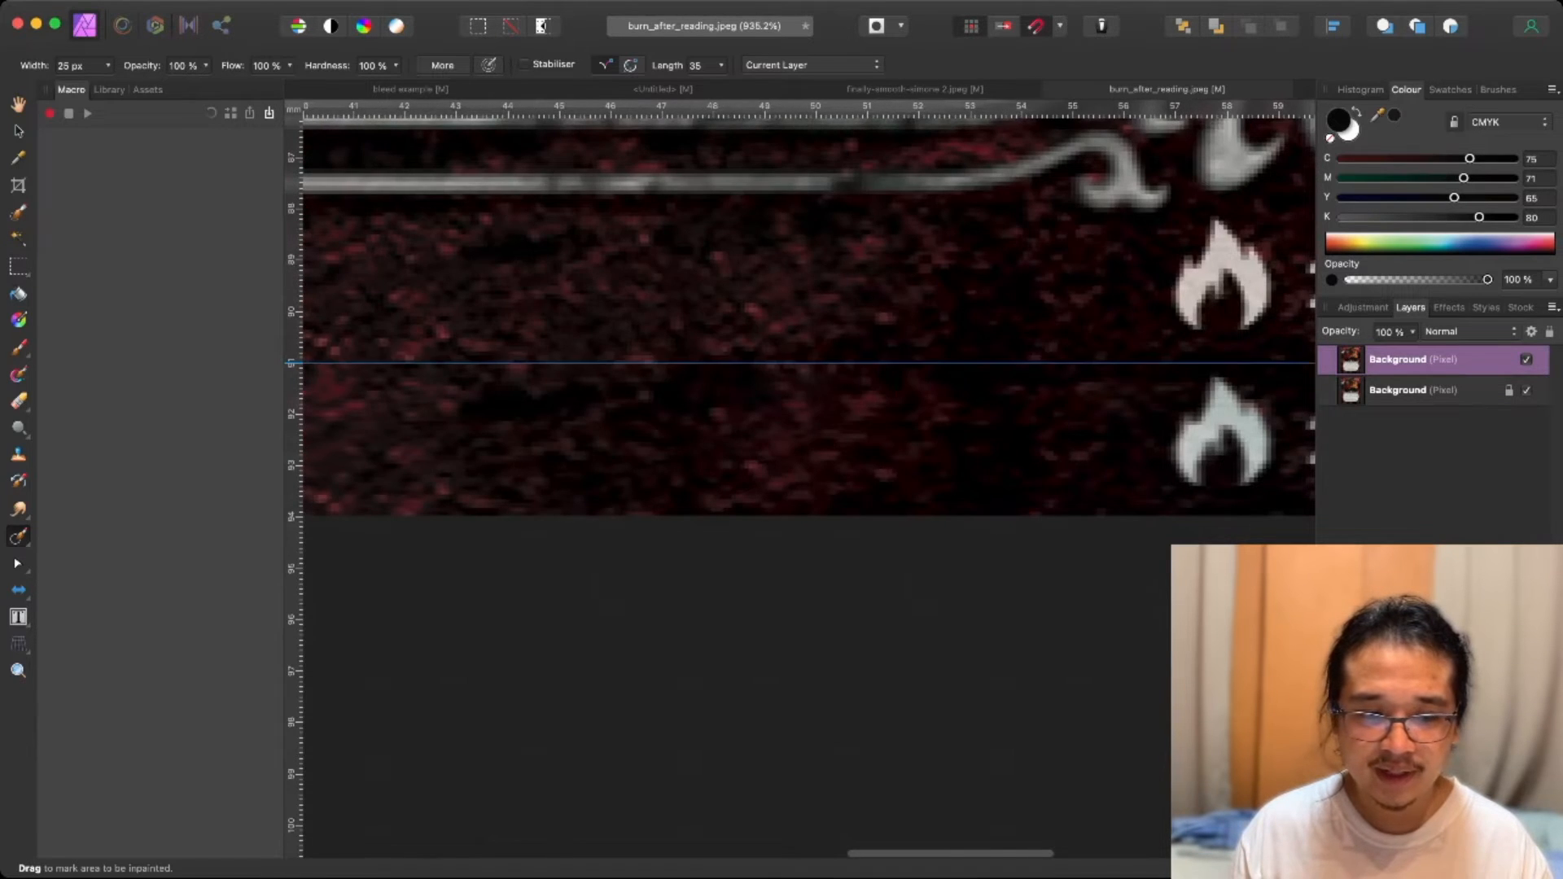
pyautogui.hscroll(10, 844, 363)
pyautogui.moveTo(391, 440); pyautogui.dragTo(692, 440)
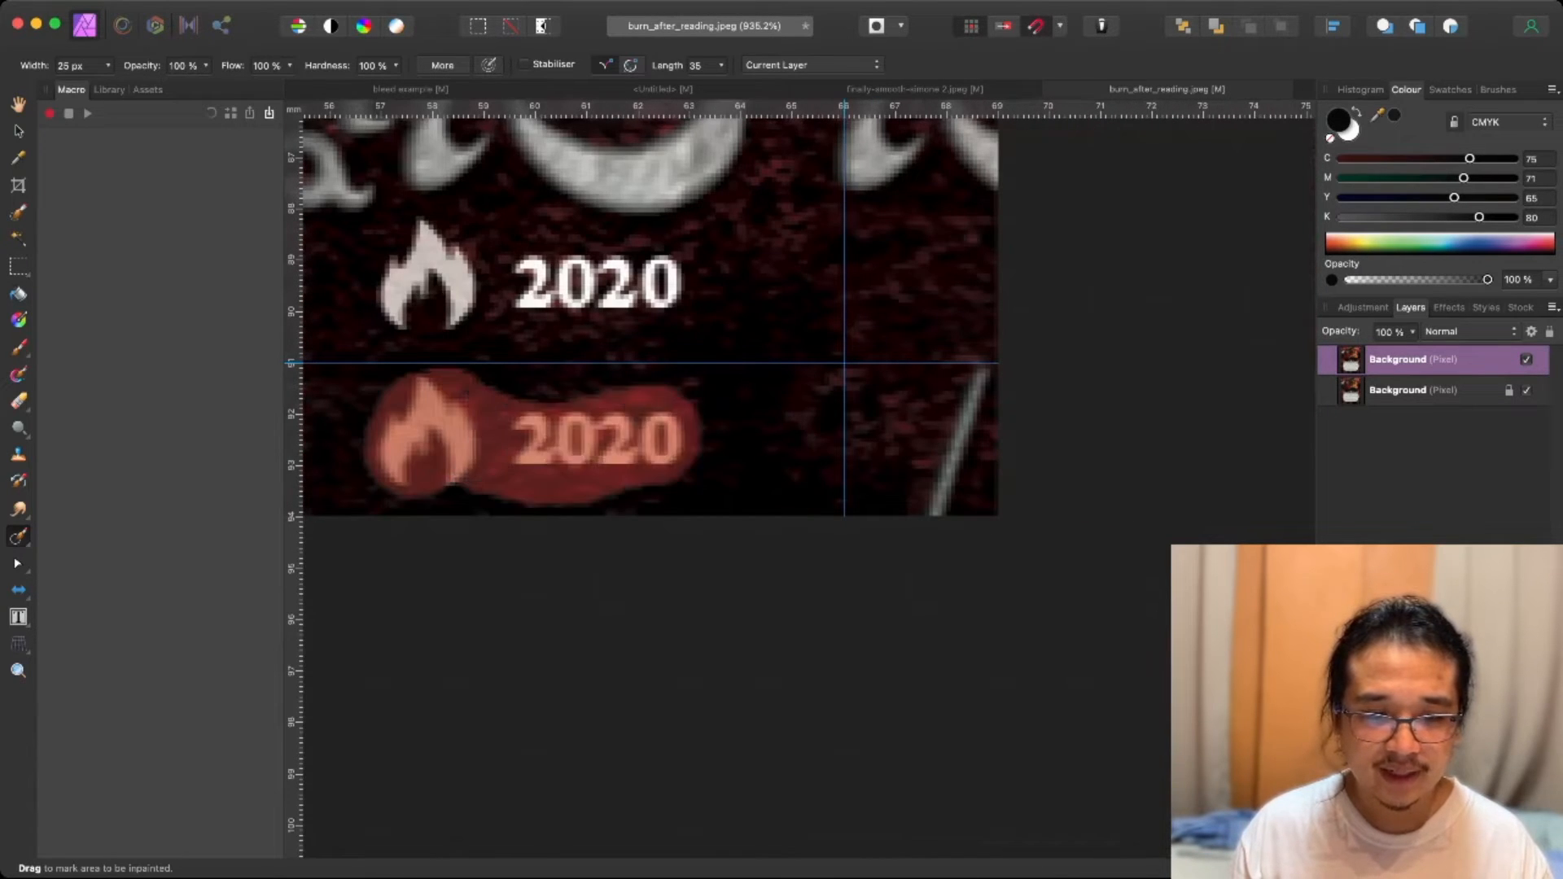
pyautogui.hscroll(-12, 806, 325)
pyautogui.hscroll(10, 806, 326)
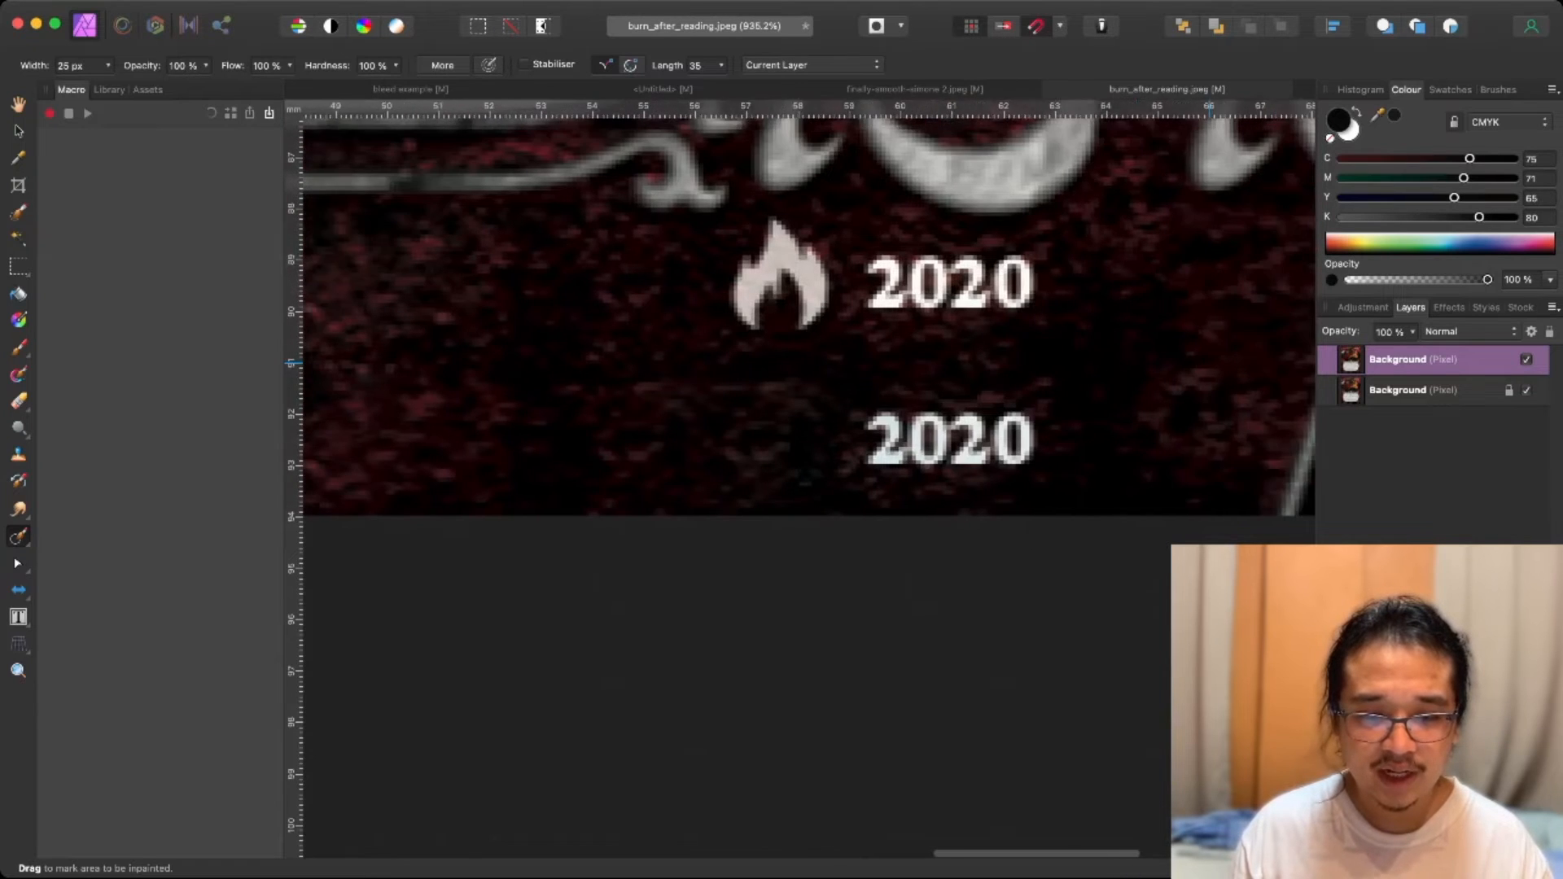
pyautogui.moveTo(761, 440); pyautogui.dragTo(1018, 440)
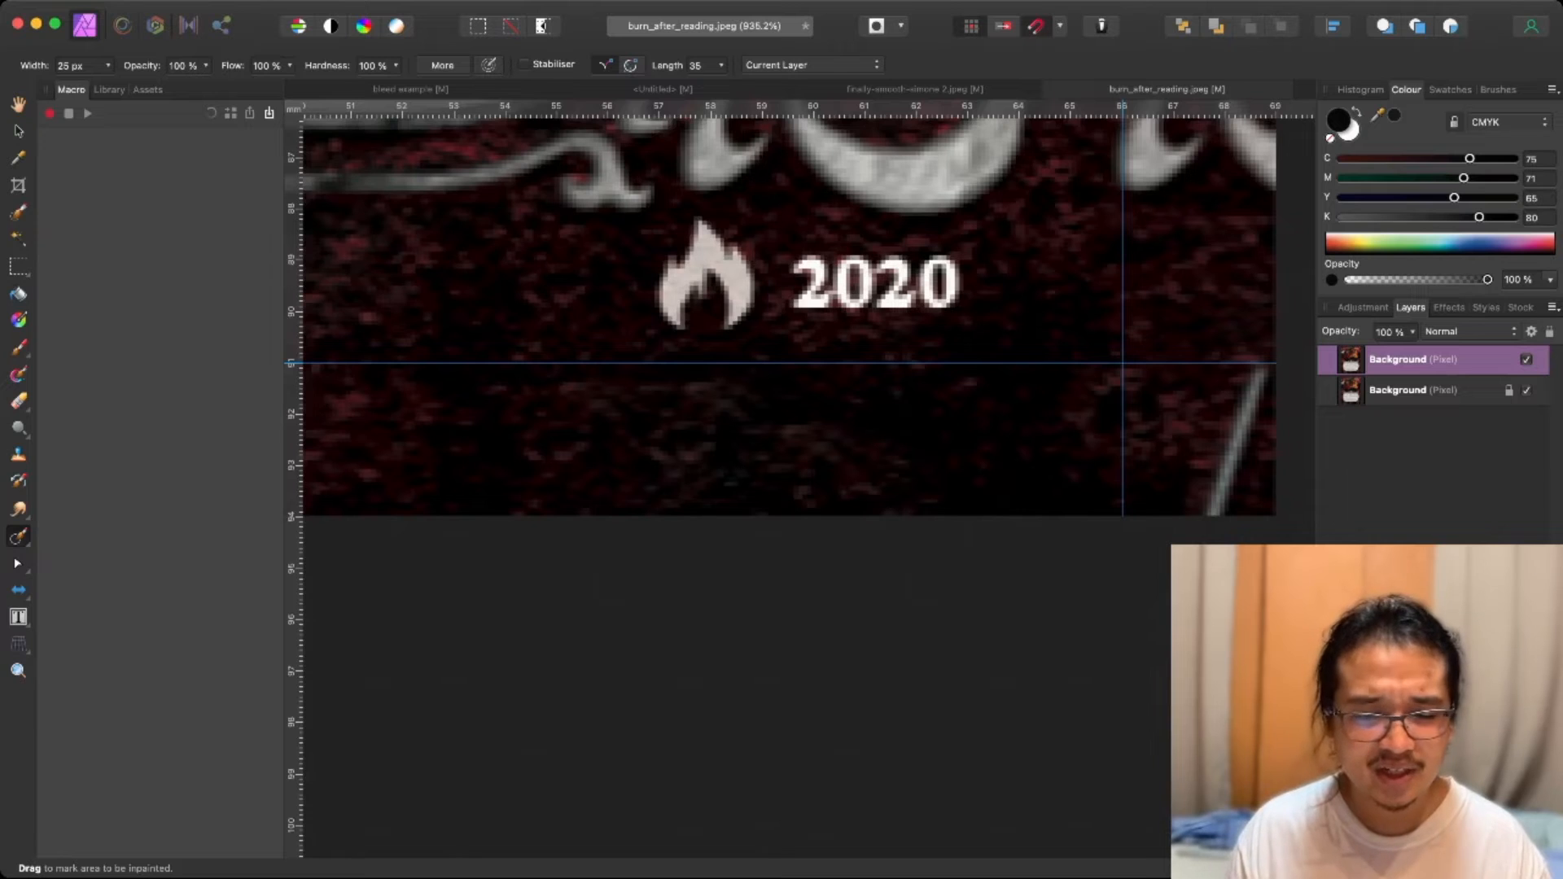
# Inpaint over the duplicated illustrator credit in the lower bleed and the stray FFG and Illus text fragments at the card's lower-left corner.
pyautogui.hscroll(-15, 806, 318)
pyautogui.hscroll(-15, 806, 326)
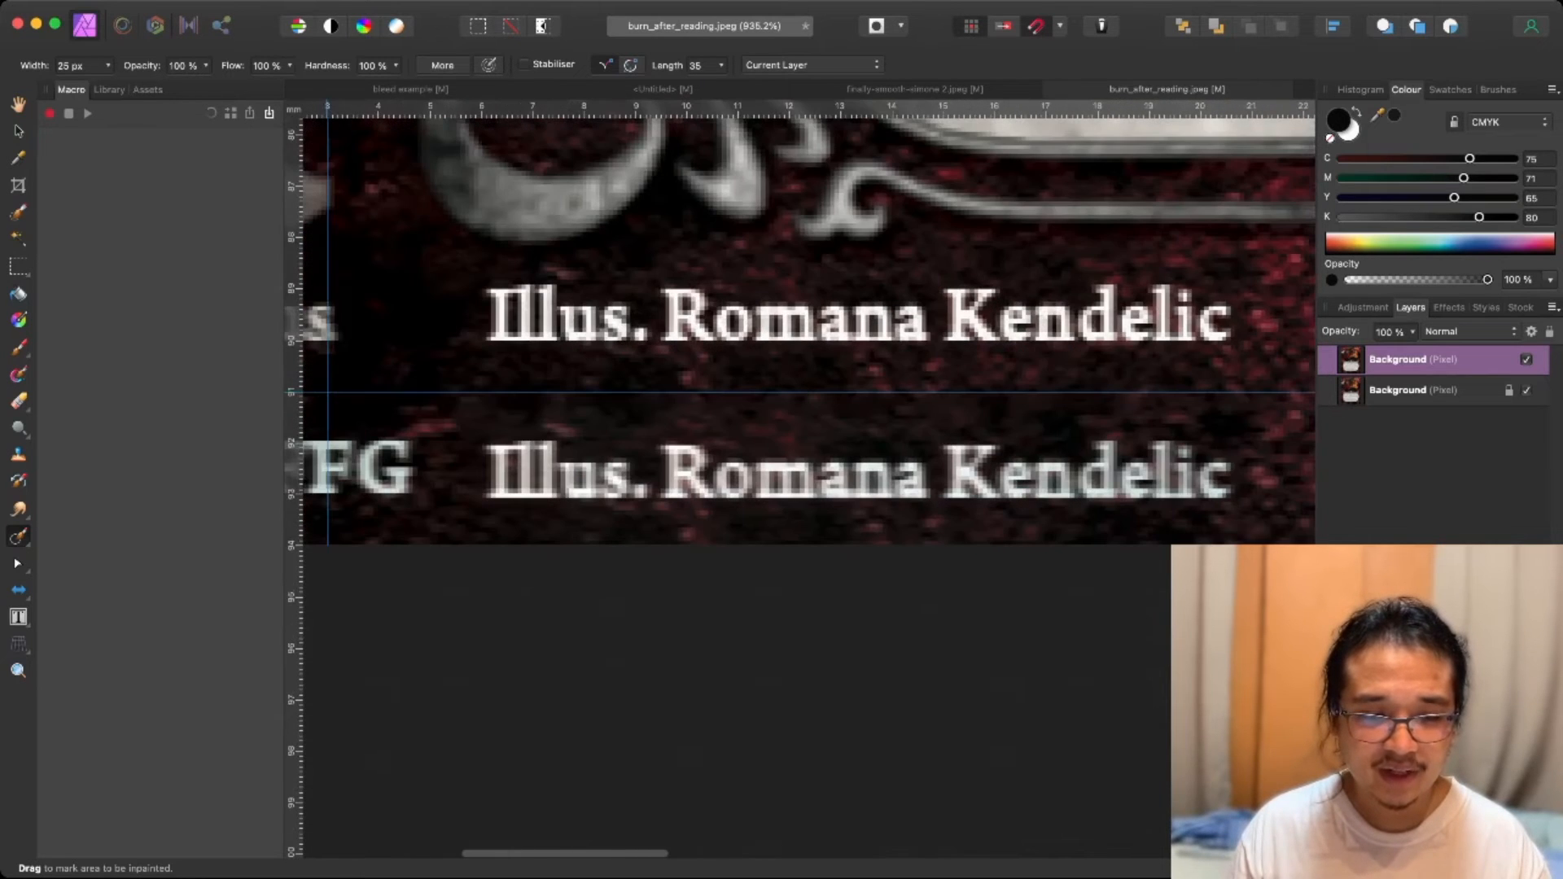
pyautogui.scroll(-2, 791, 475)
pyautogui.moveTo(574, 473); pyautogui.dragTo(1156, 473)
pyautogui.hscroll(-5, 806, 326)
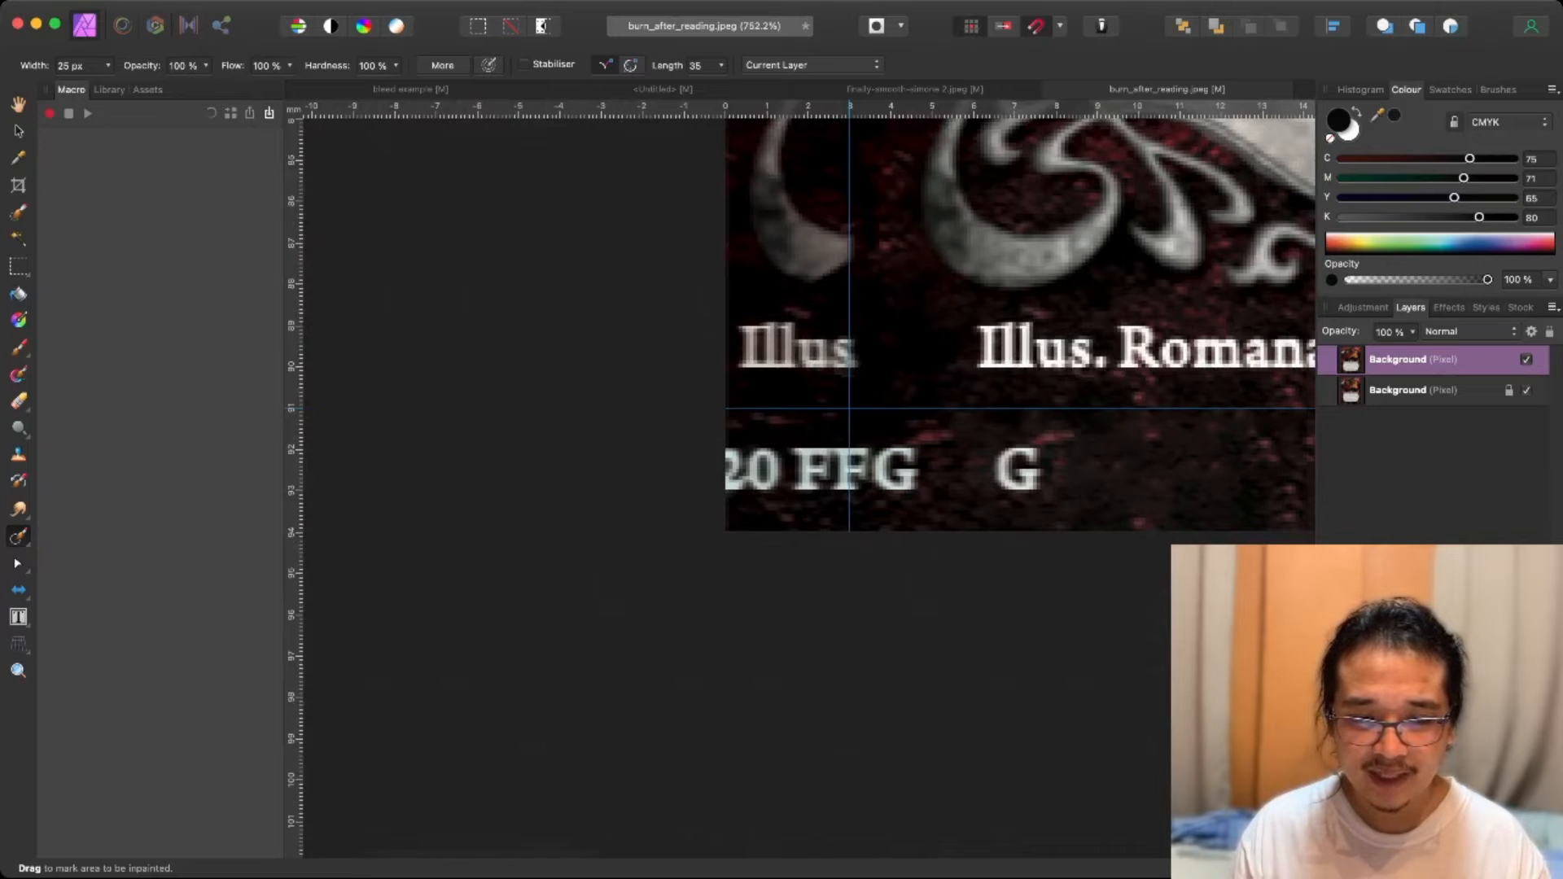
pyautogui.moveTo(1038, 470); pyautogui.dragTo(728, 471)
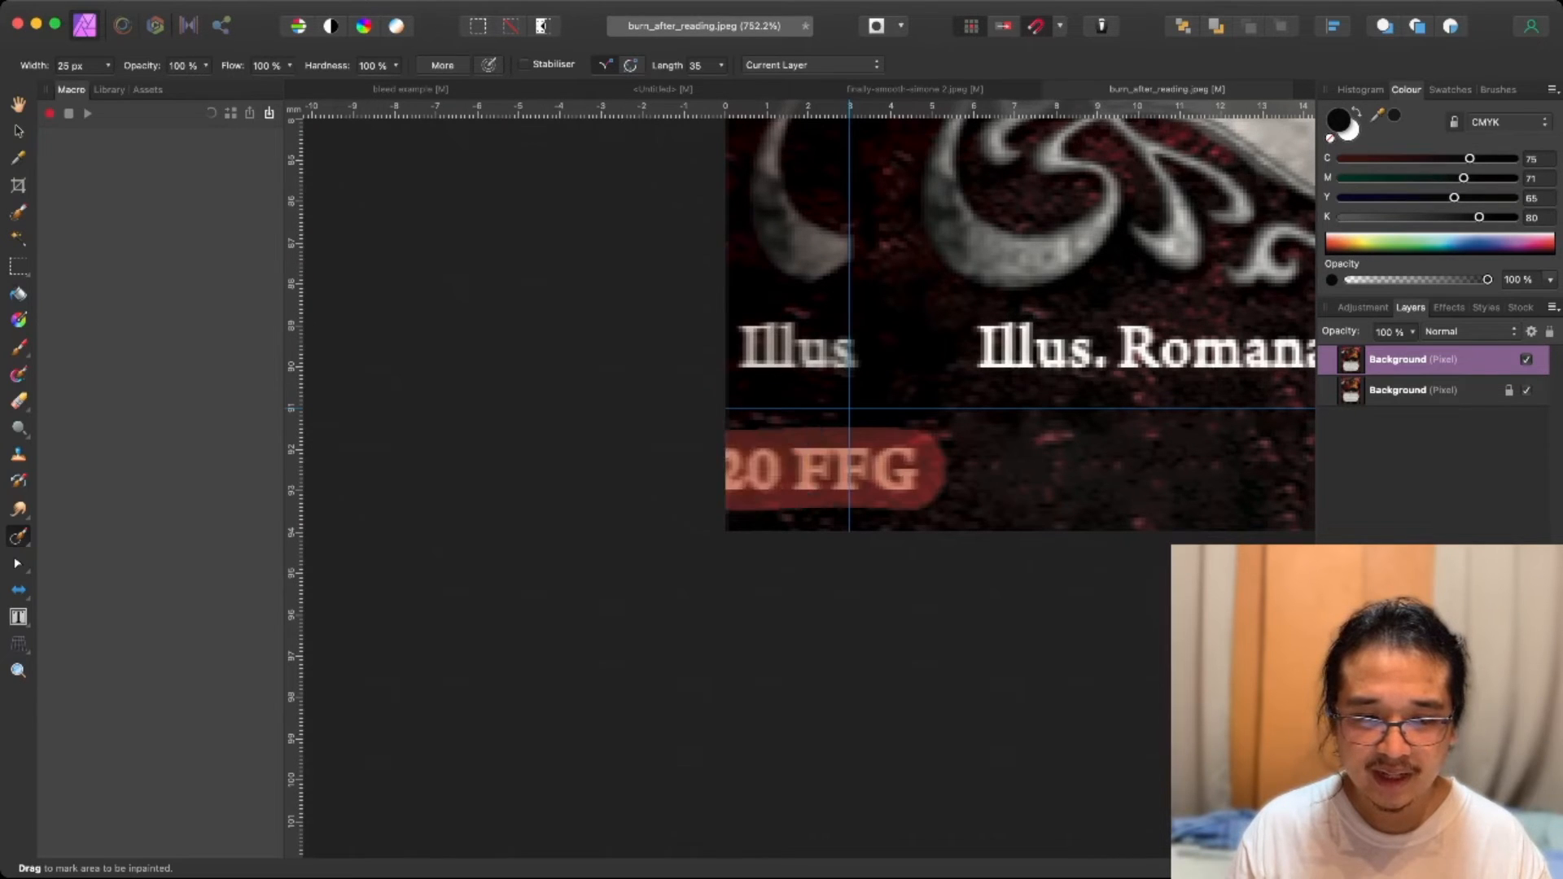
pyautogui.moveTo(774, 359); pyautogui.dragTo(850, 359)
# Inpaint over the duplicated curl and thin frame line in the lower part of the card's left bleed.
pyautogui.scroll(5, 849, 408)
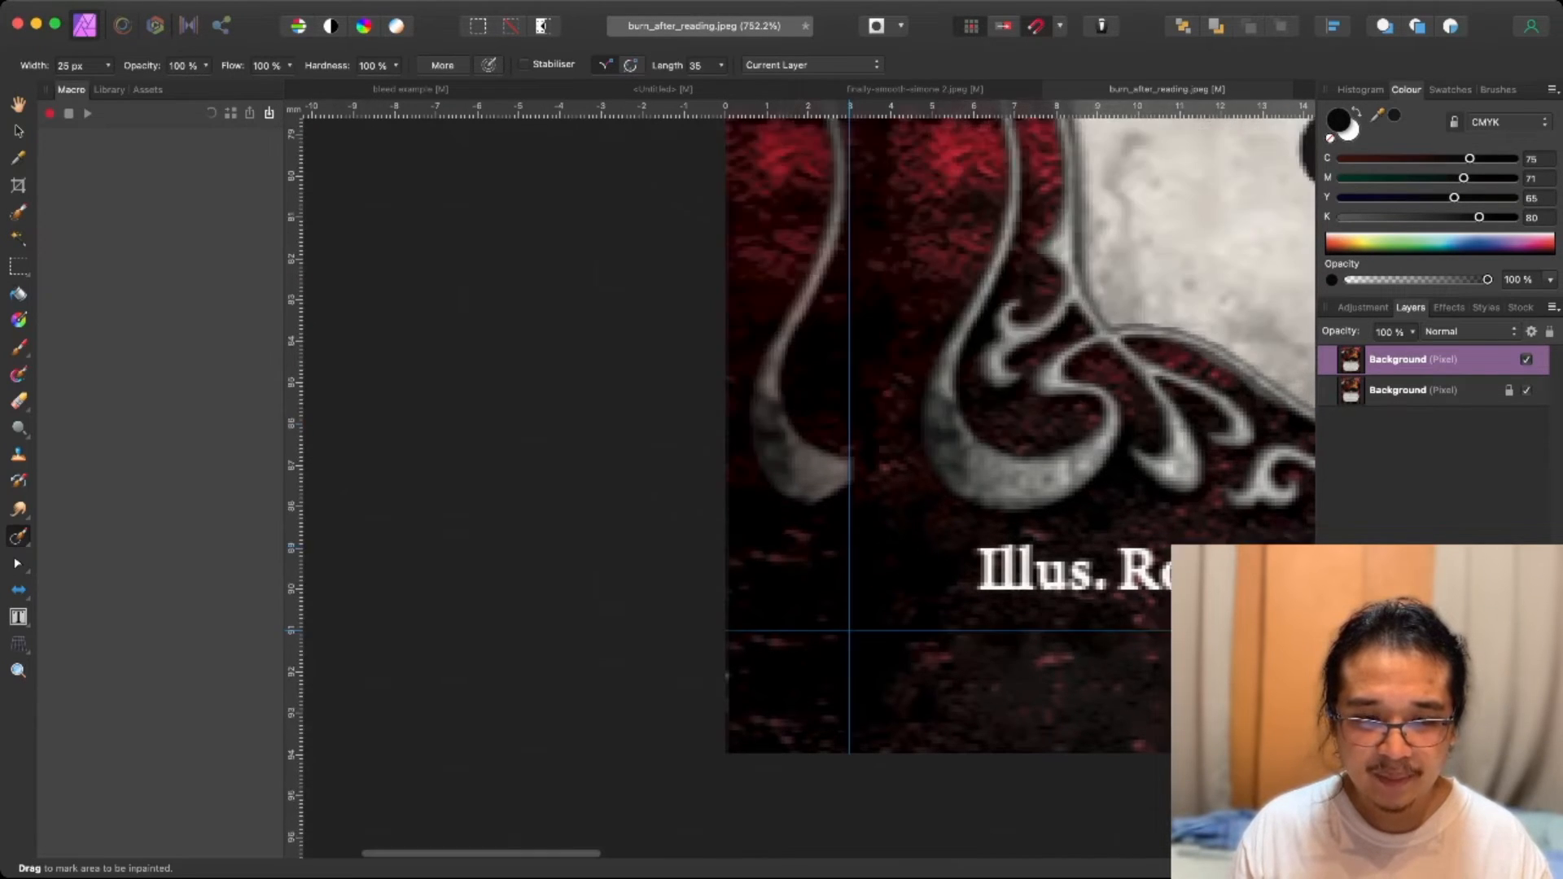
pyautogui.scroll(6, 850, 591)
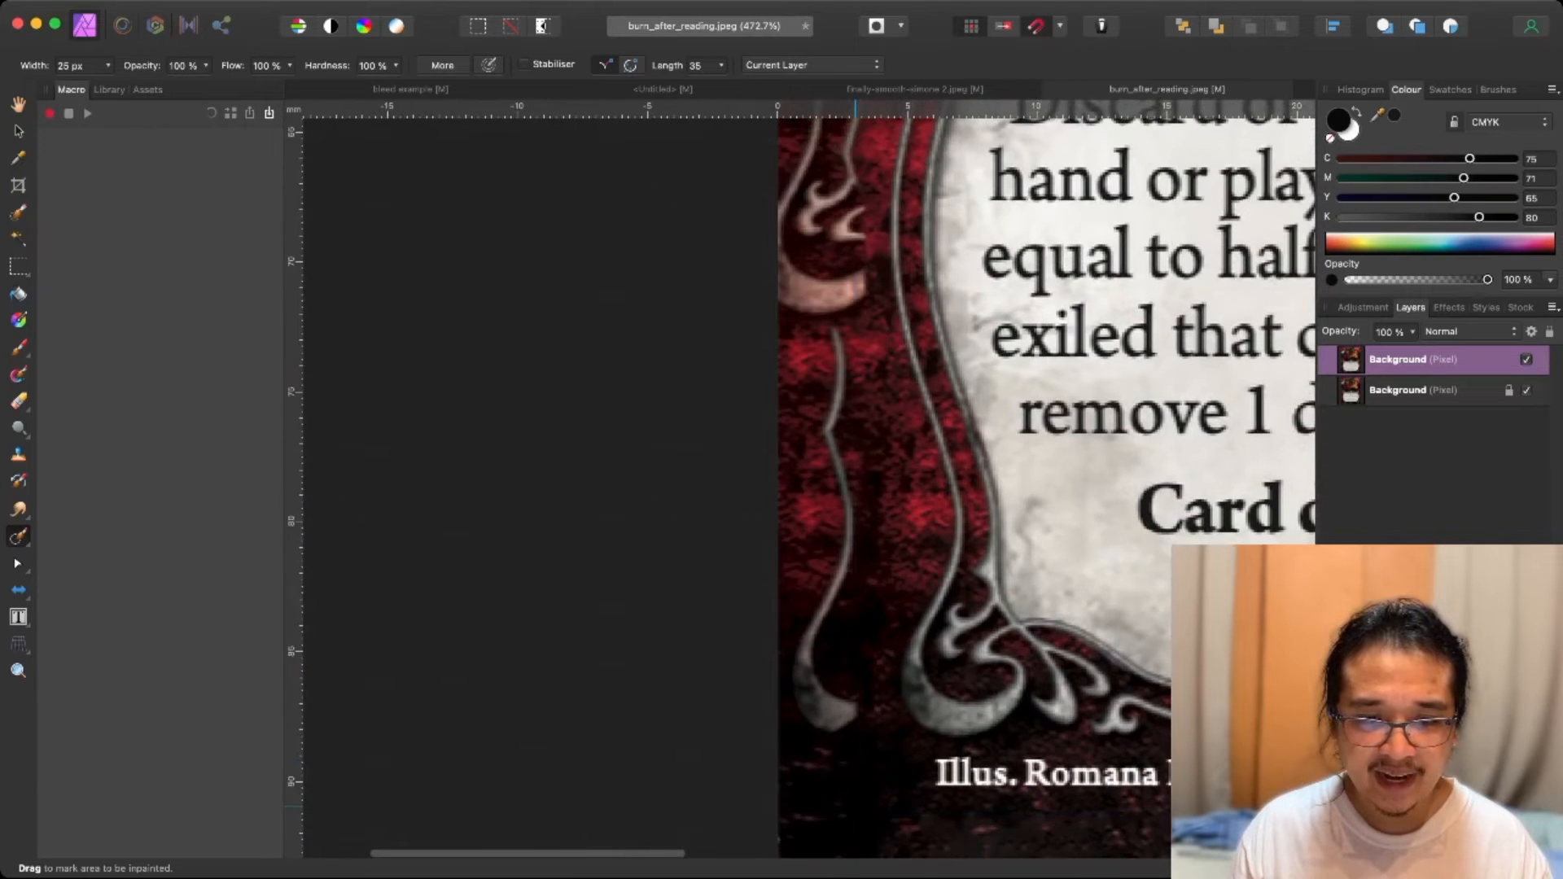
pyautogui.scroll(-5, 855, 589)
pyautogui.moveTo(851, 488)
pyautogui.mouseDown()
pyautogui.moveTo(809, 419)
pyautogui.moveTo(838, 316)
pyautogui.moveTo(824, 167)
pyautogui.mouseUp()
pyautogui.scroll(5, 824, 167)
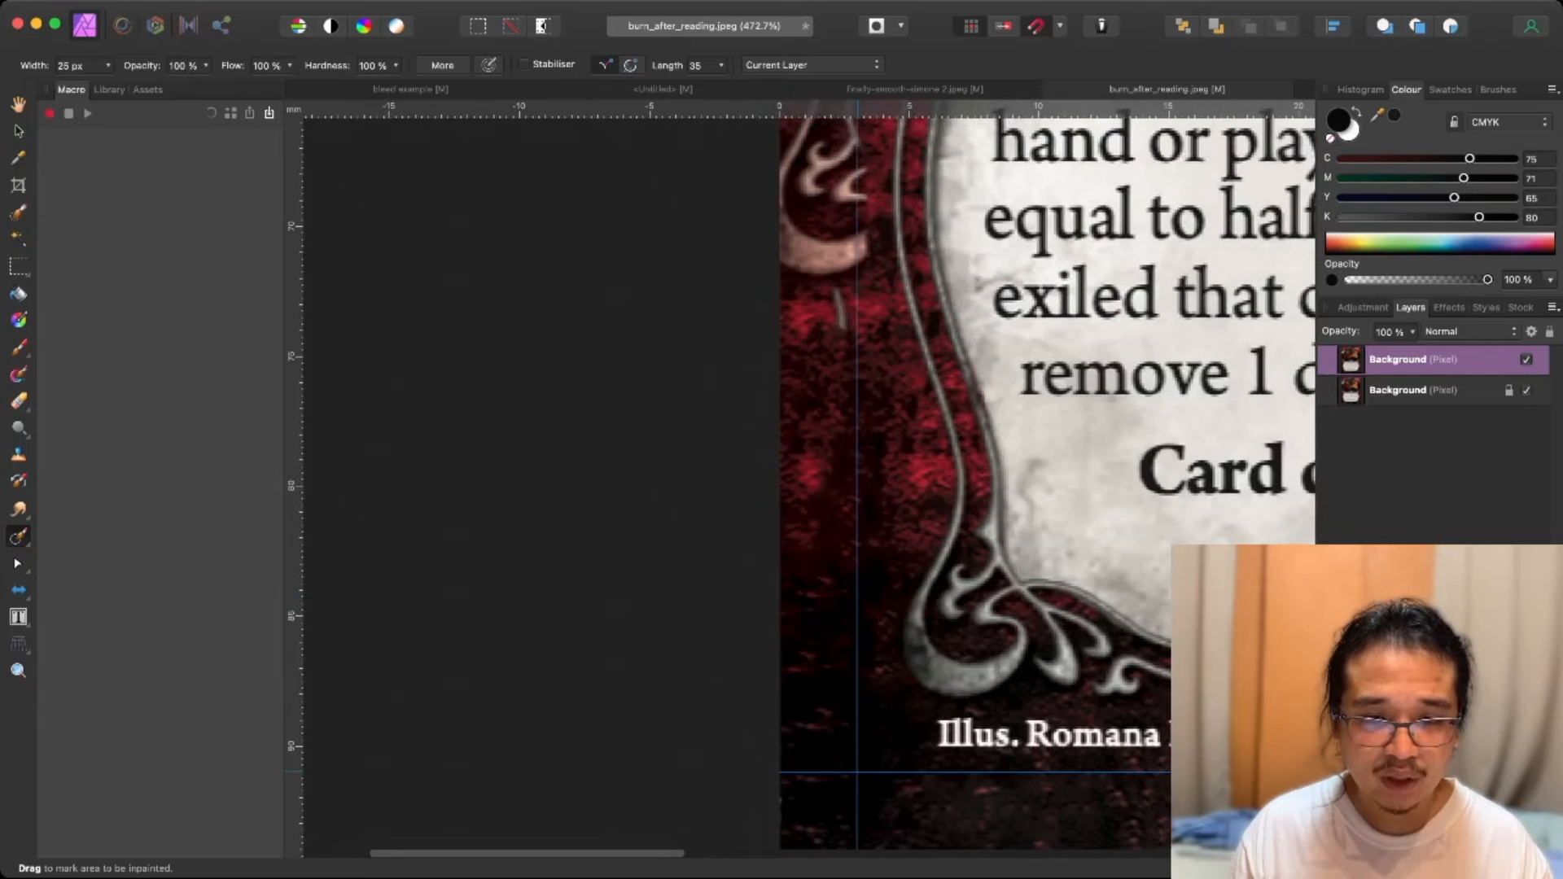
pyautogui.moveTo(845, 351); pyautogui.dragTo(838, 231)
# Inpaint over the remaining duplicated scroll ornaments in the left bleed, up to the curl beside the title box.
pyautogui.scroll(5, 837, 230)
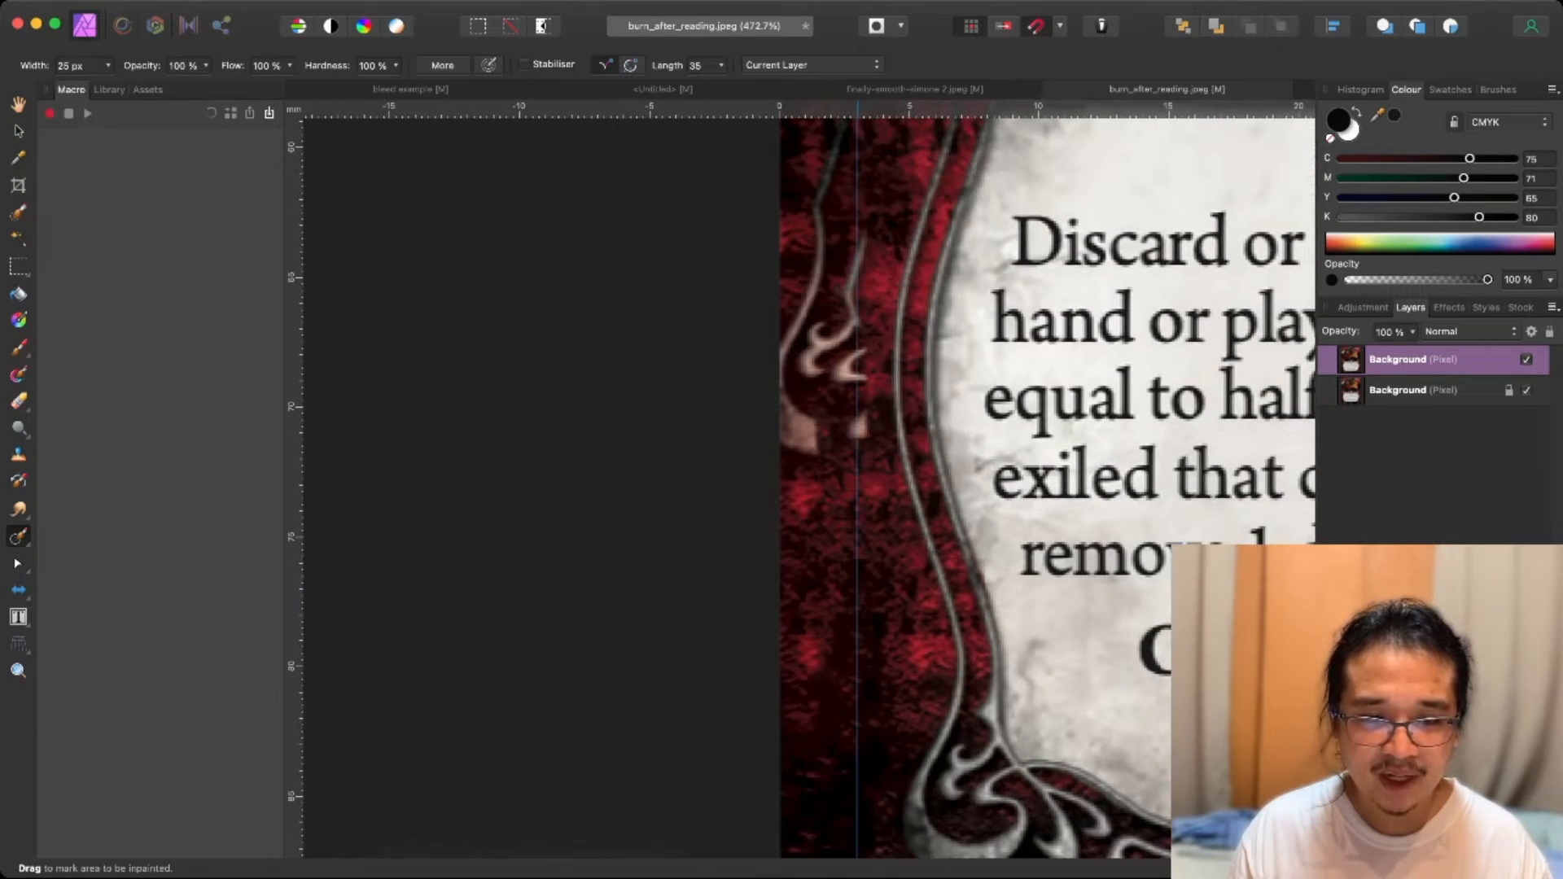
pyautogui.scroll(3, 838, 326)
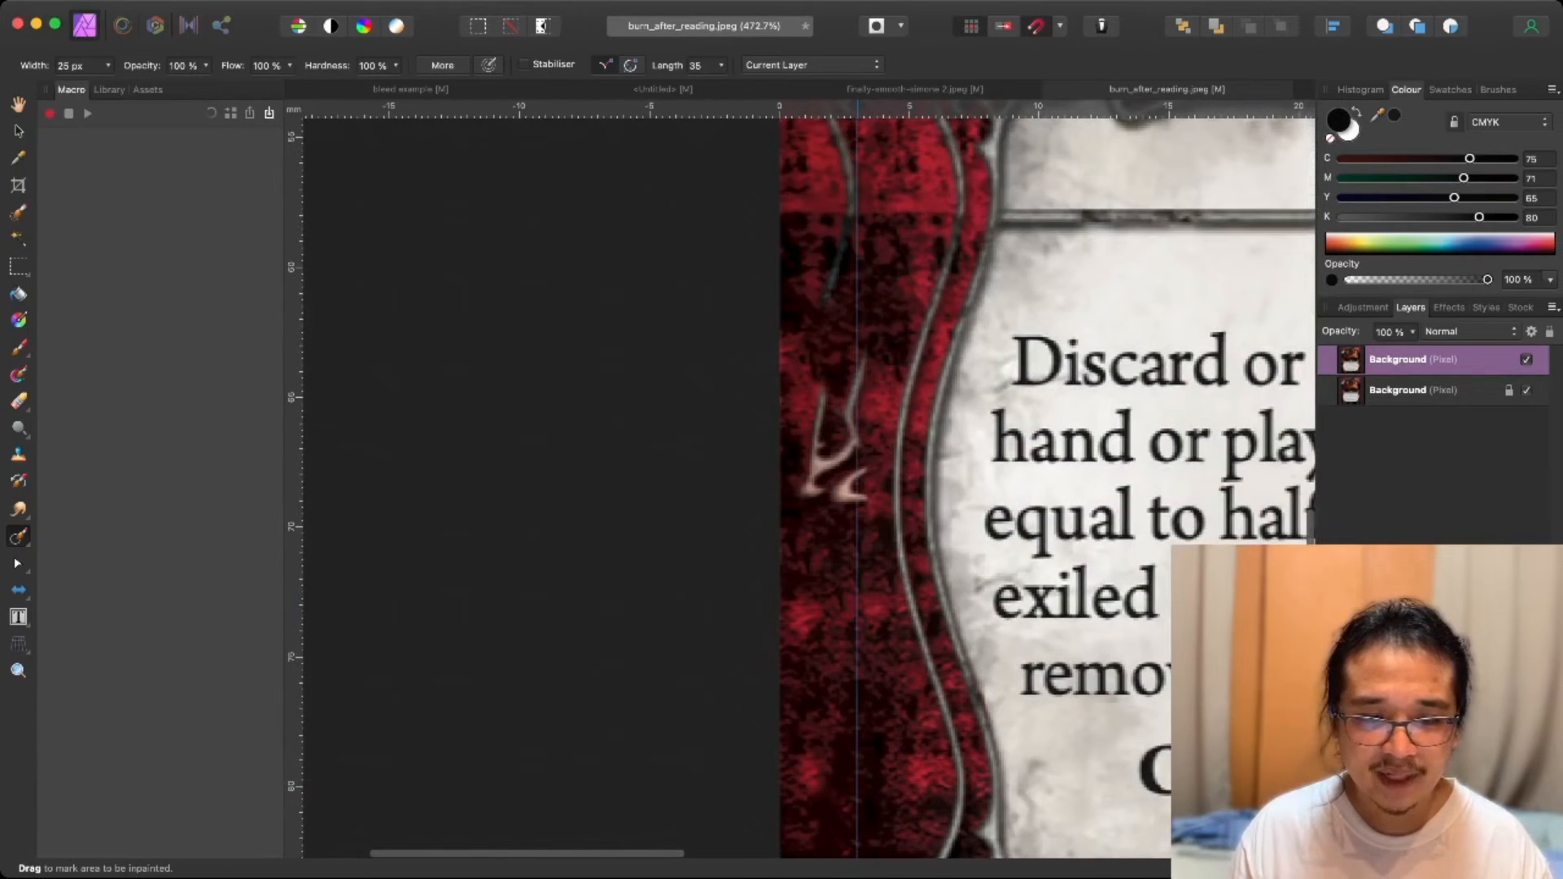
pyautogui.moveTo(843, 504)
pyautogui.mouseDown()
pyautogui.moveTo(839, 350)
pyautogui.moveTo(814, 487)
pyautogui.moveTo(834, 399)
pyautogui.moveTo(831, 207)
pyautogui.moveTo(802, 350)
pyautogui.mouseUp()
pyautogui.scroll(6, 822, 407)
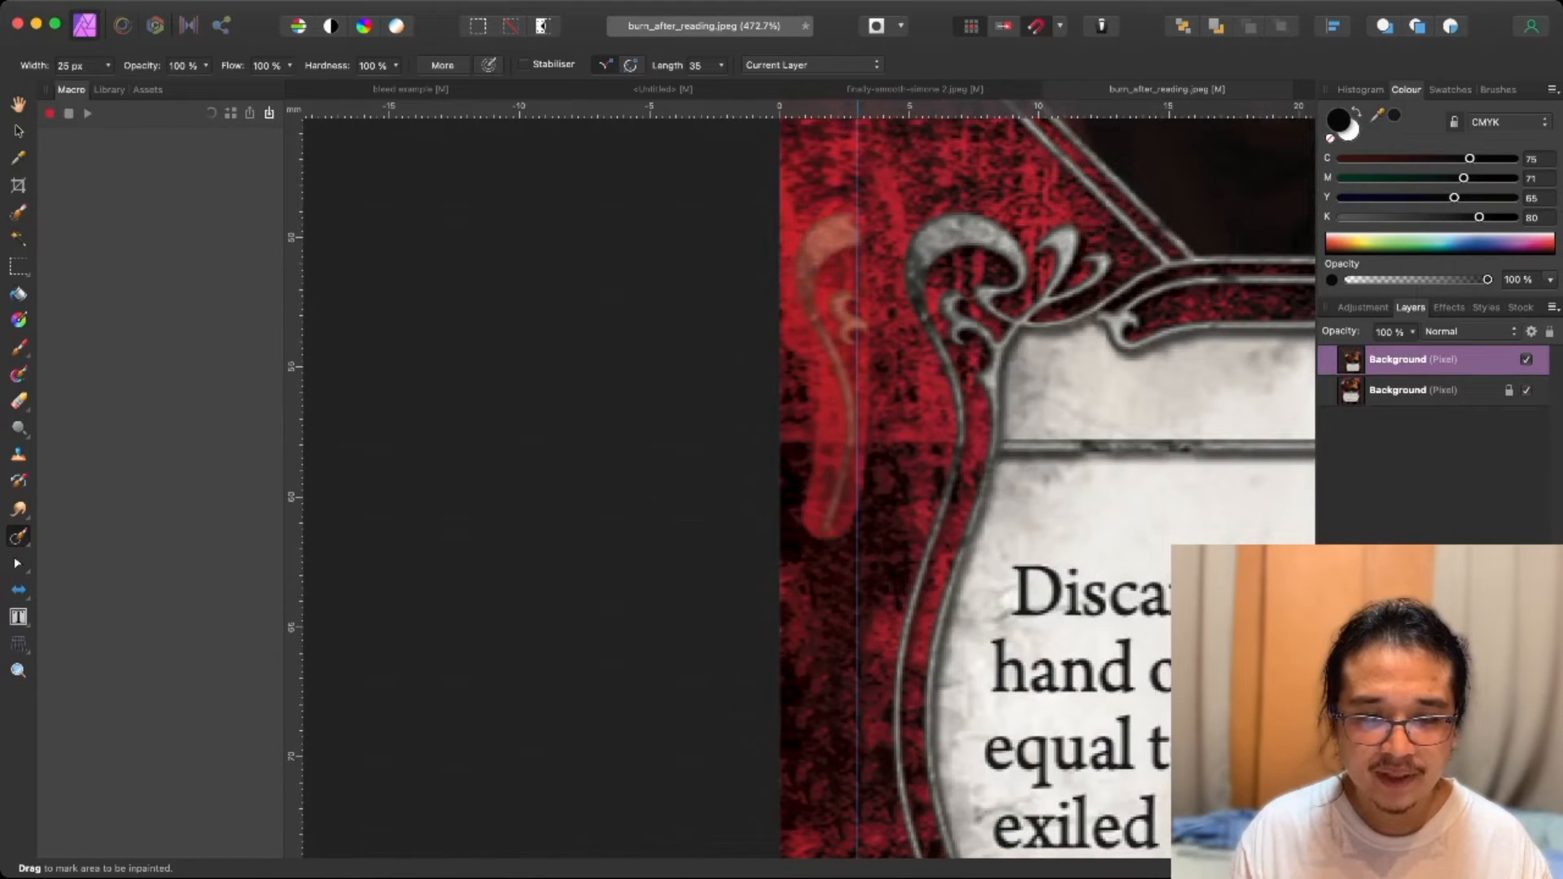
# Inpaint over the duplicated lower ornament and stray frame lines in the card's right bleed beside the text box.
pyautogui.scroll(10, 830, 407)
pyautogui.hscroll(3, 830, 407)
pyautogui.scroll(-7, 830, 407)
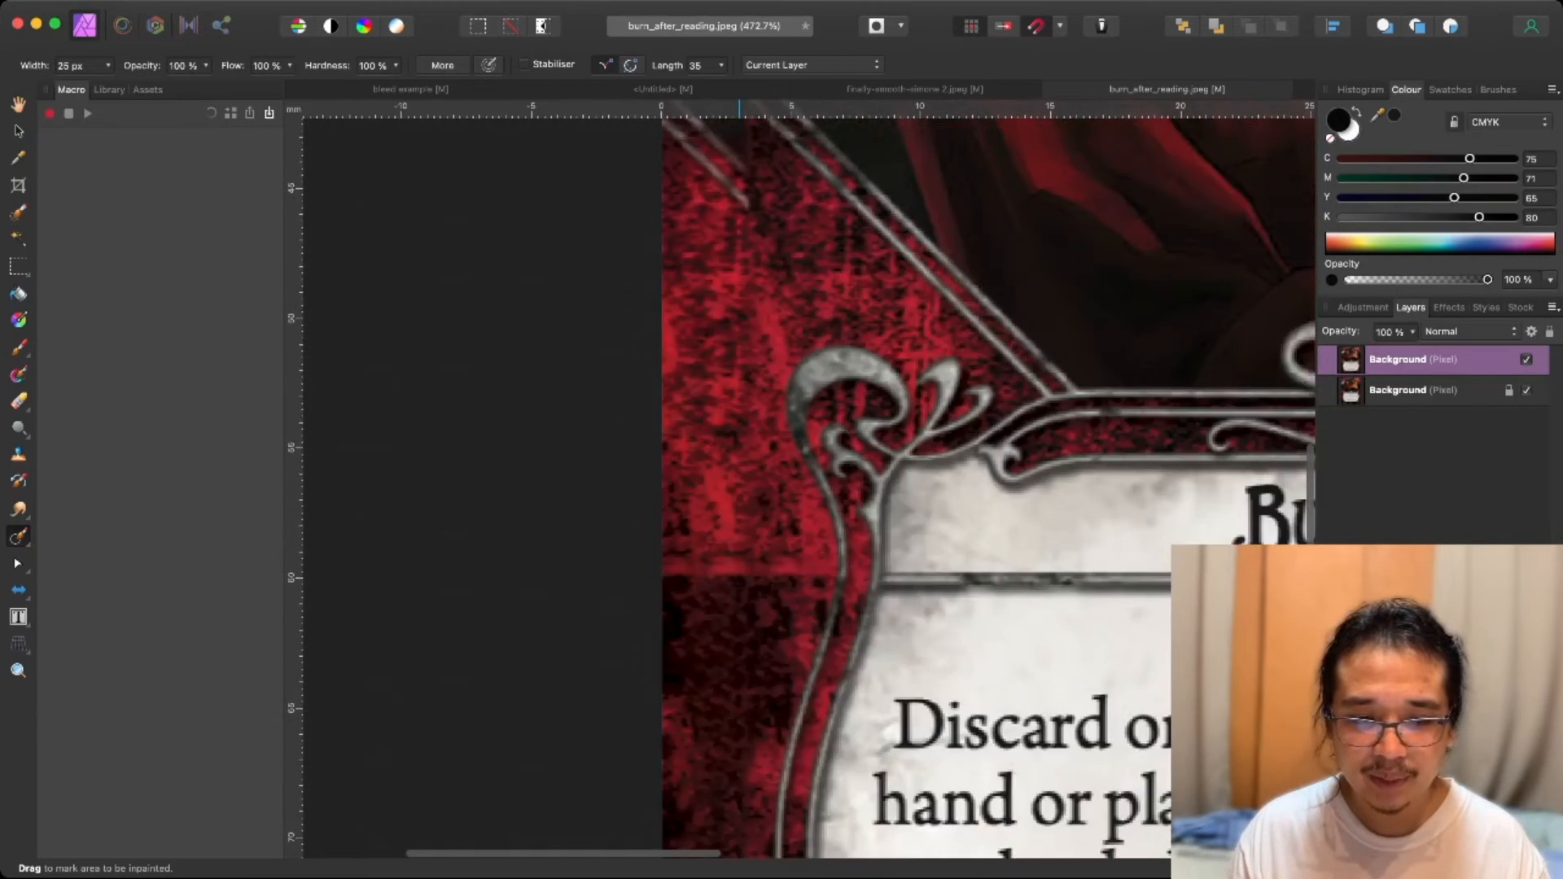
pyautogui.scroll(-10, 797, 480)
pyautogui.hscroll(15, 798, 481)
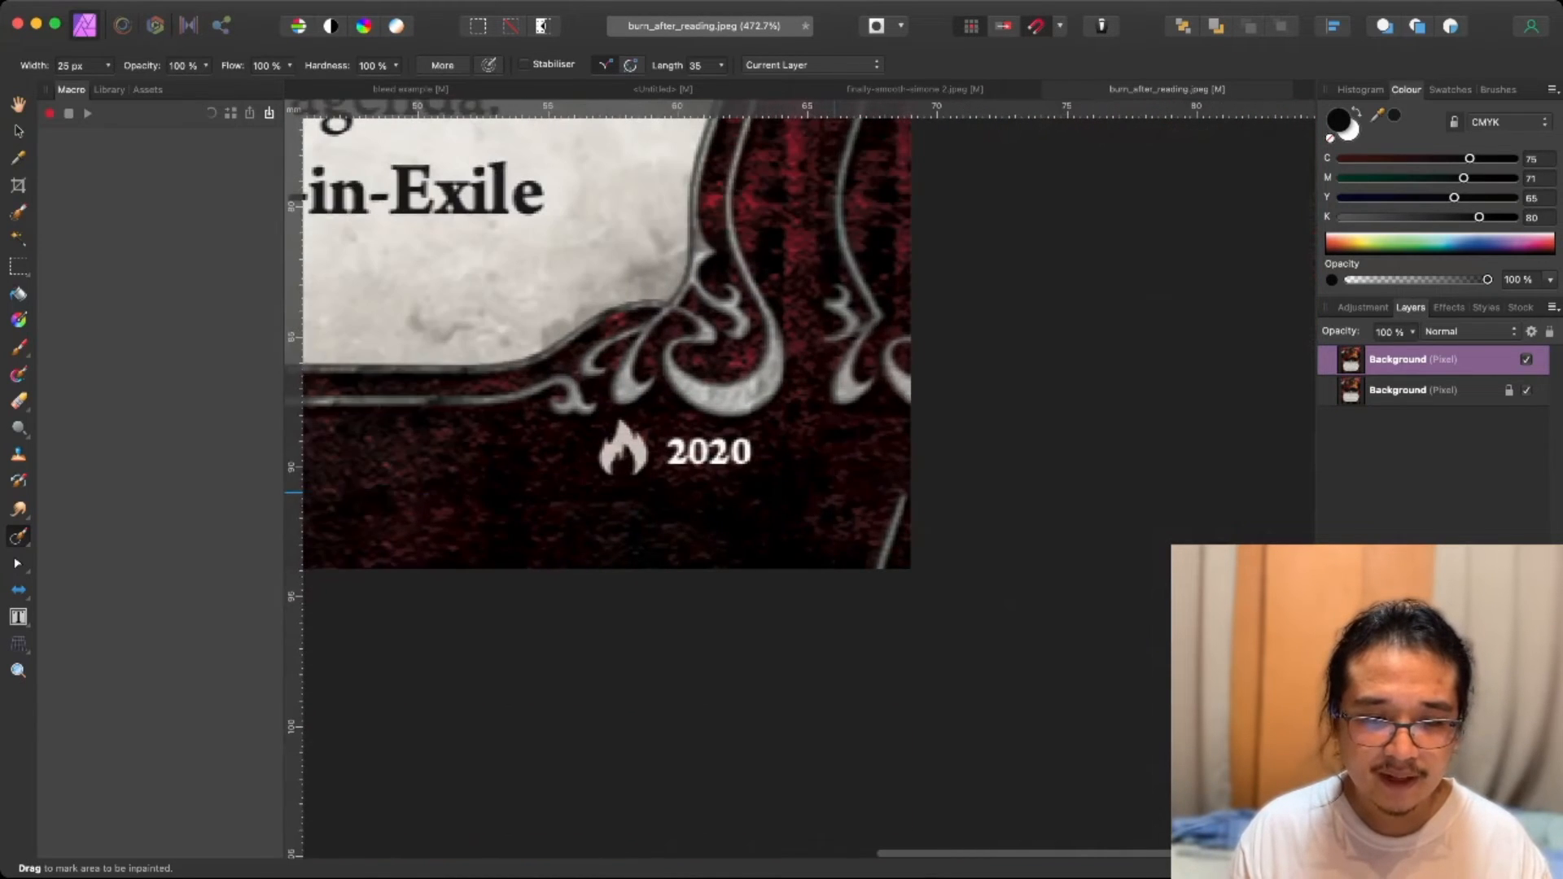
pyautogui.scroll(3, 846, 424)
pyautogui.moveTo(847, 488)
pyautogui.mouseDown()
pyautogui.moveTo(839, 379)
pyautogui.moveTo(892, 472)
pyautogui.moveTo(823, 354)
pyautogui.moveTo(871, 279)
pyautogui.mouseUp()
pyautogui.scroll(5, 855, 423)
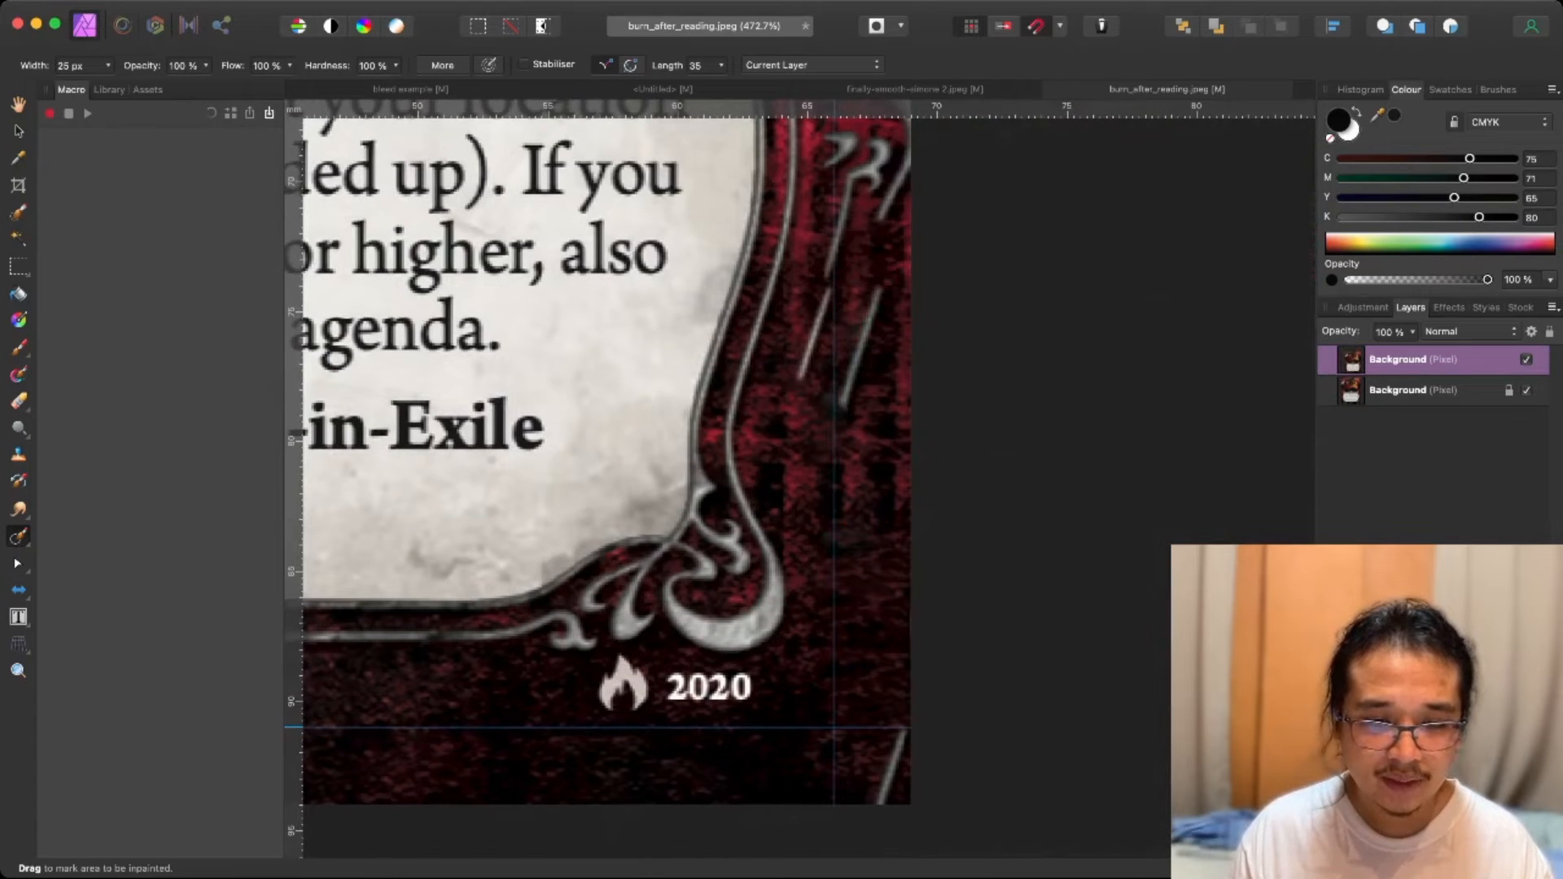
pyautogui.moveTo(864, 521); pyautogui.dragTo(875, 269)
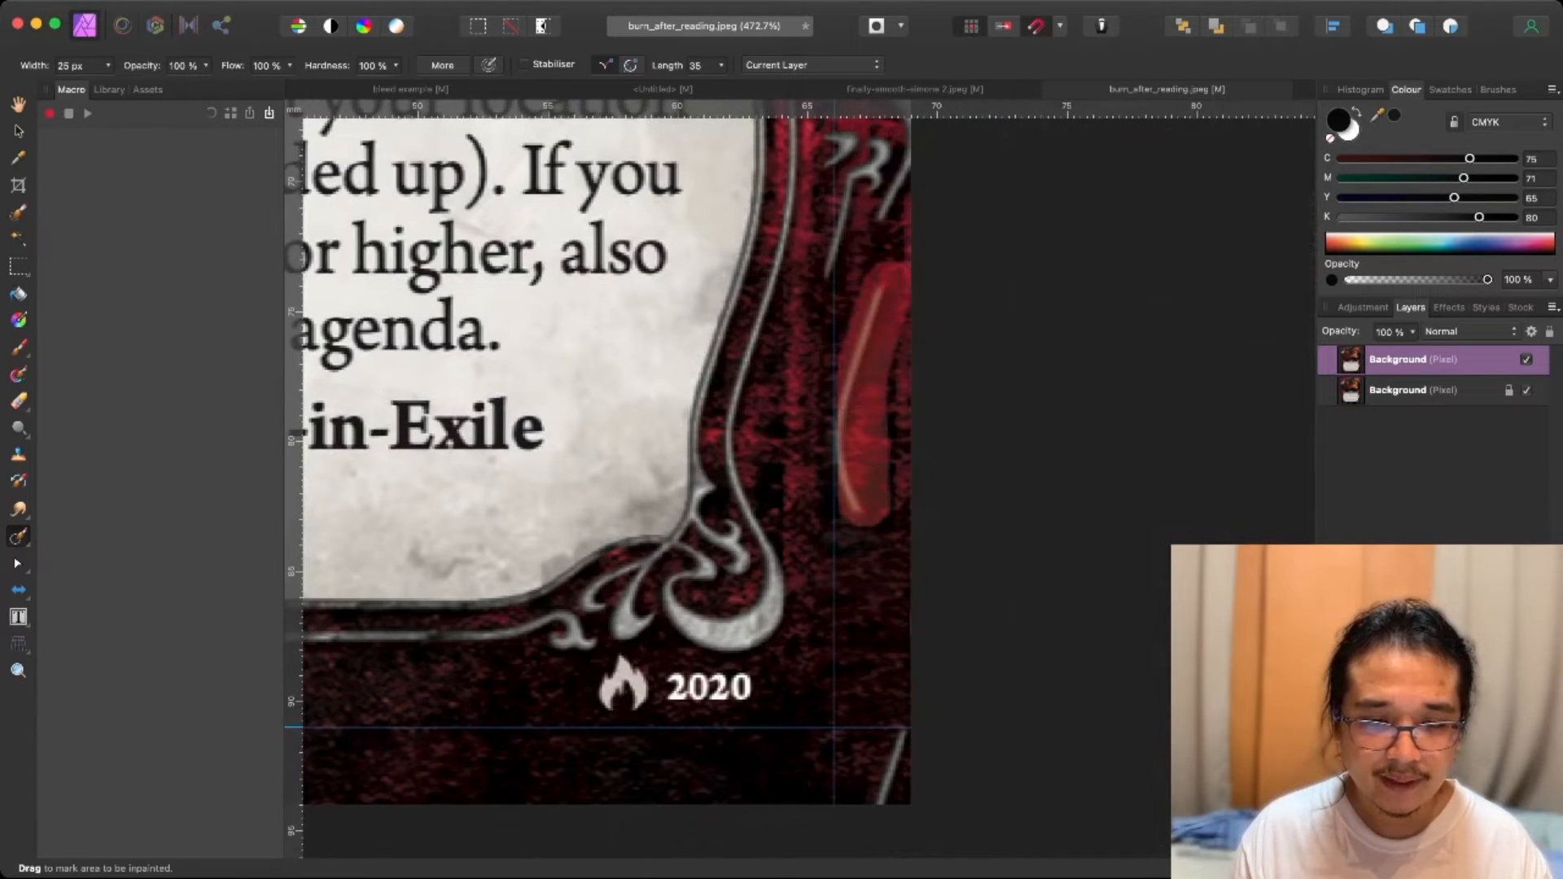
# Inpaint over the duplicated upper curl and its trailing line in the card's right bleed.
pyautogui.scroll(4, 842, 423)
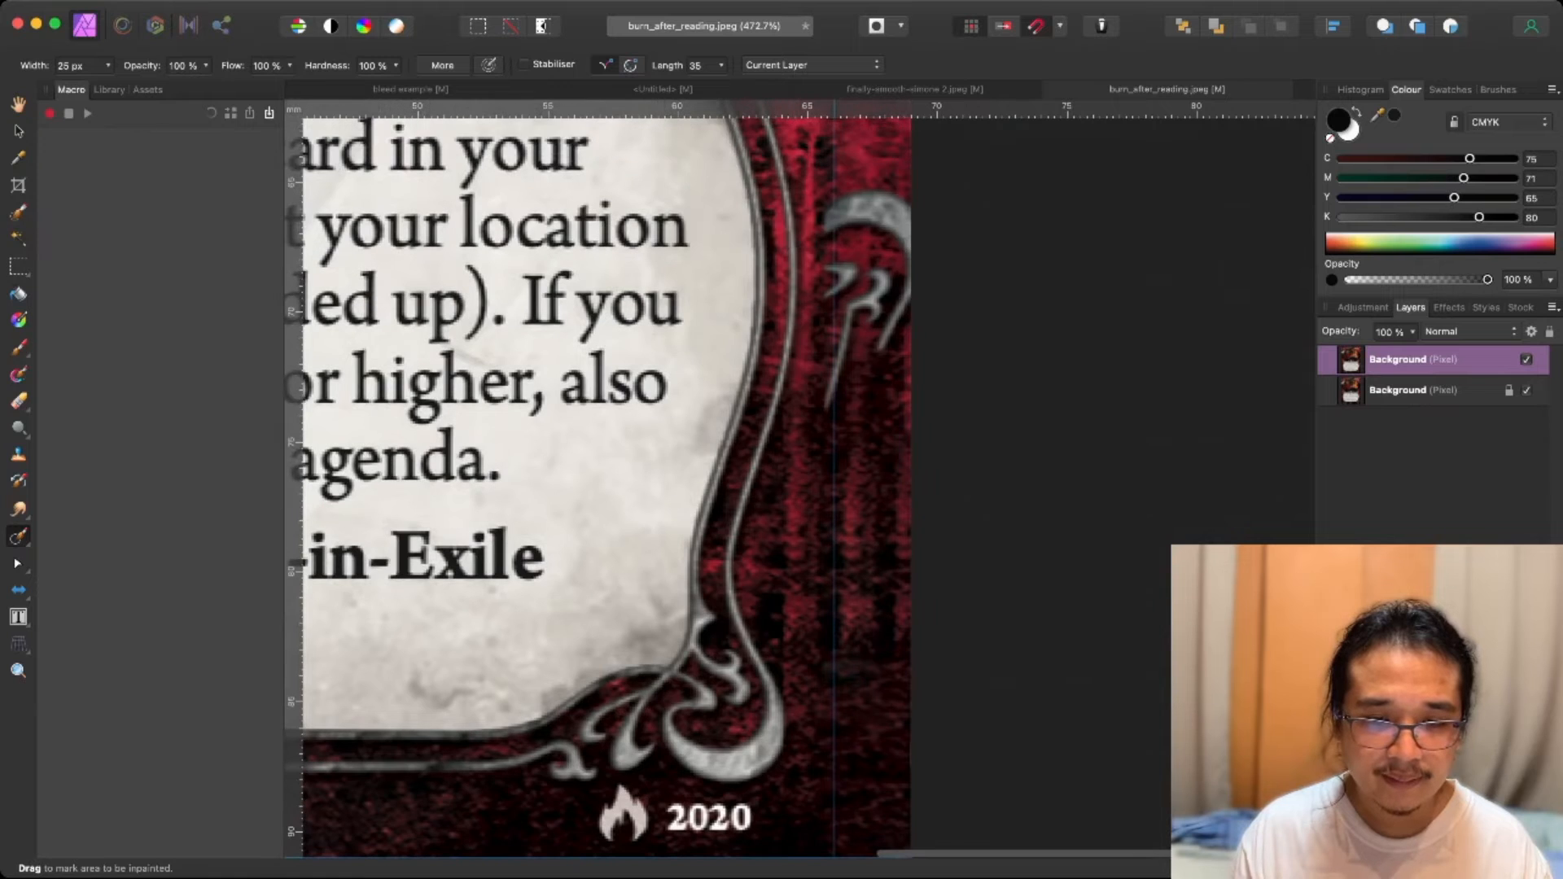
pyautogui.moveTo(843, 419)
pyautogui.mouseDown()
pyautogui.moveTo(863, 325)
pyautogui.moveTo(896, 281)
pyautogui.mouseUp()
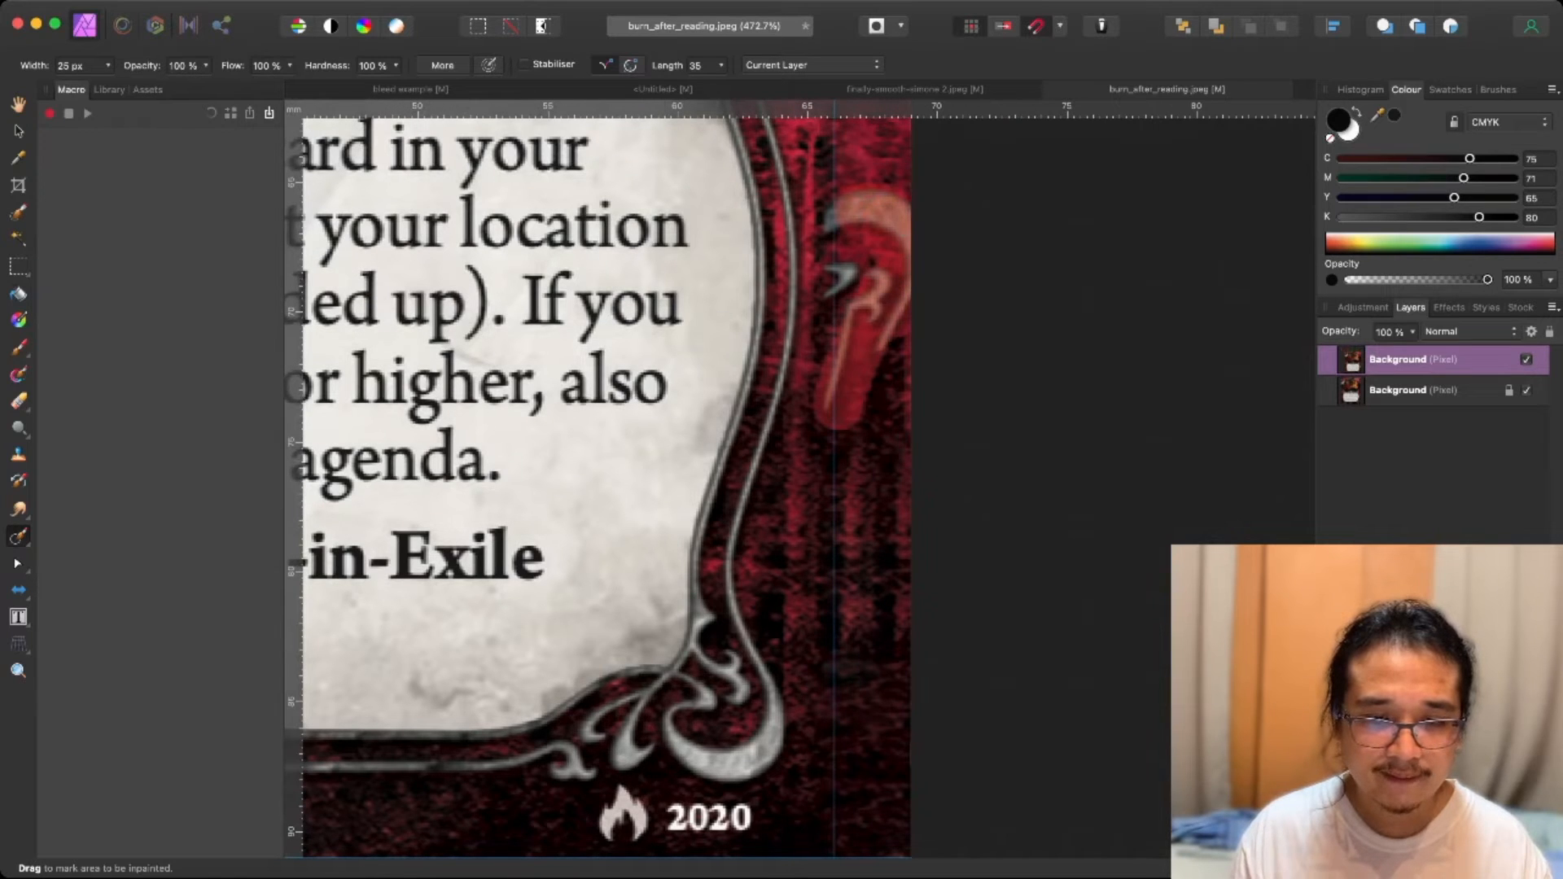
# Inpaint over the duplicated flames and paper scrap in the right bleed beside the BETA stamp.
pyautogui.scroll(15, 843, 424)
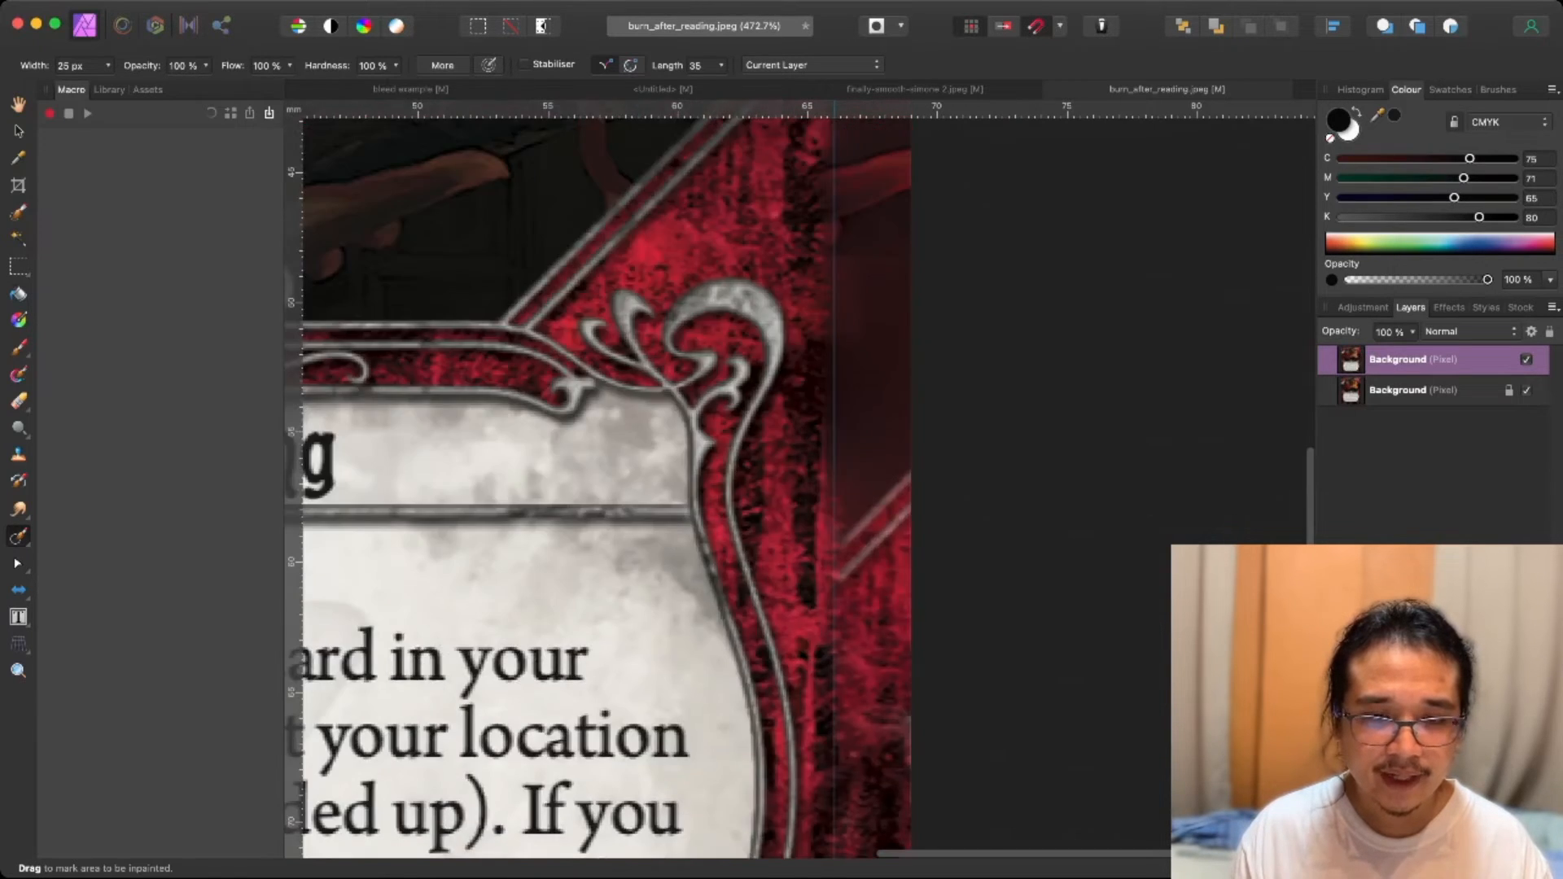
pyautogui.scroll(10, 651, 489)
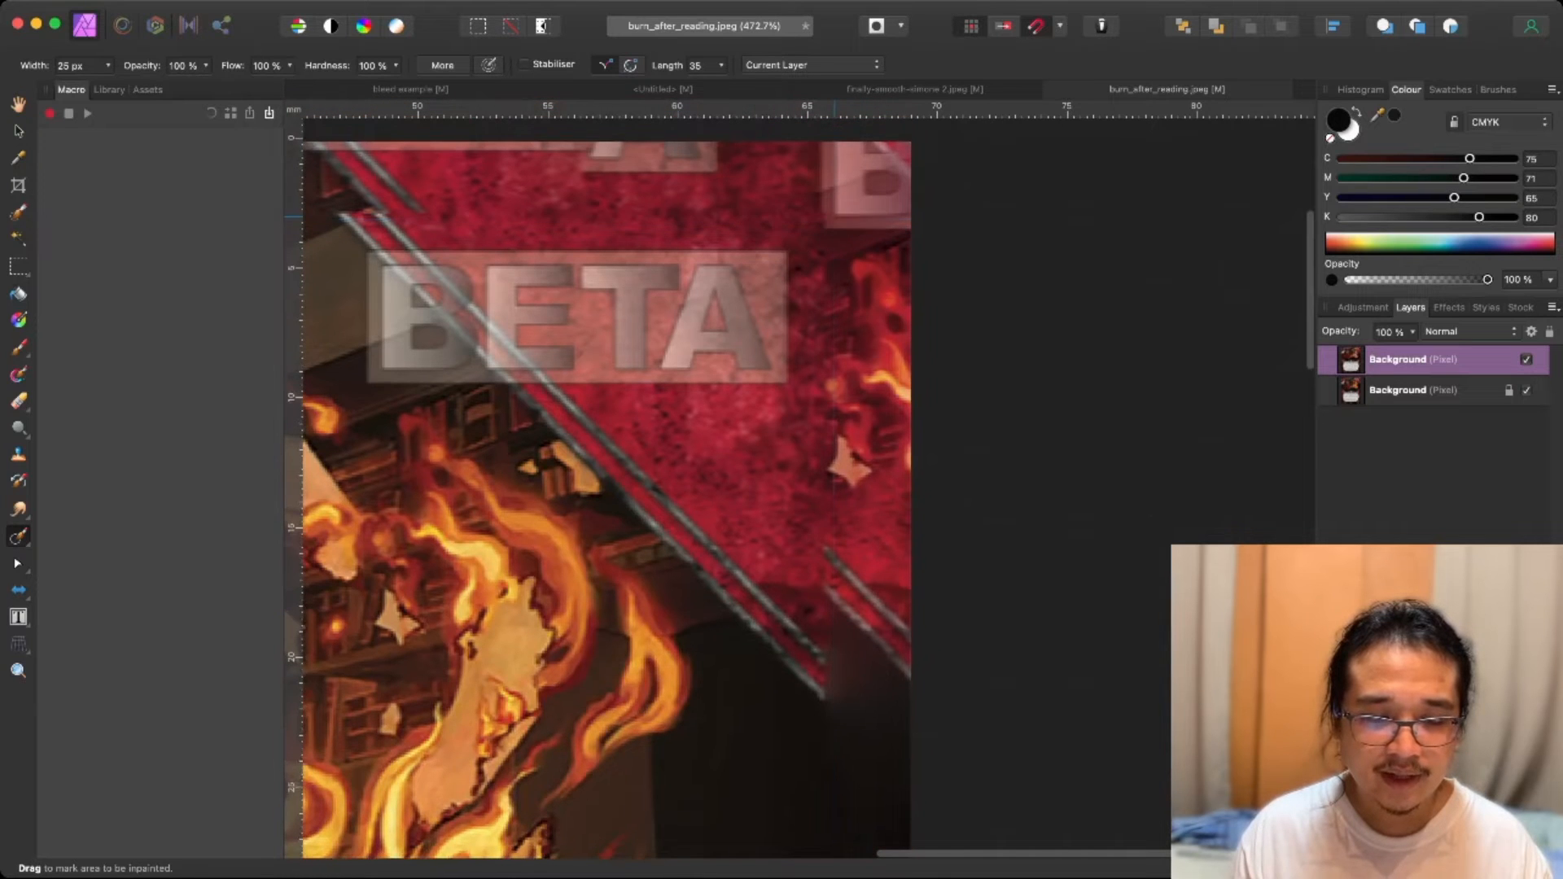
pyautogui.hscroll(-3, 652, 488)
pyautogui.scroll(-10, 733, 488)
pyautogui.hscroll(-3, 733, 489)
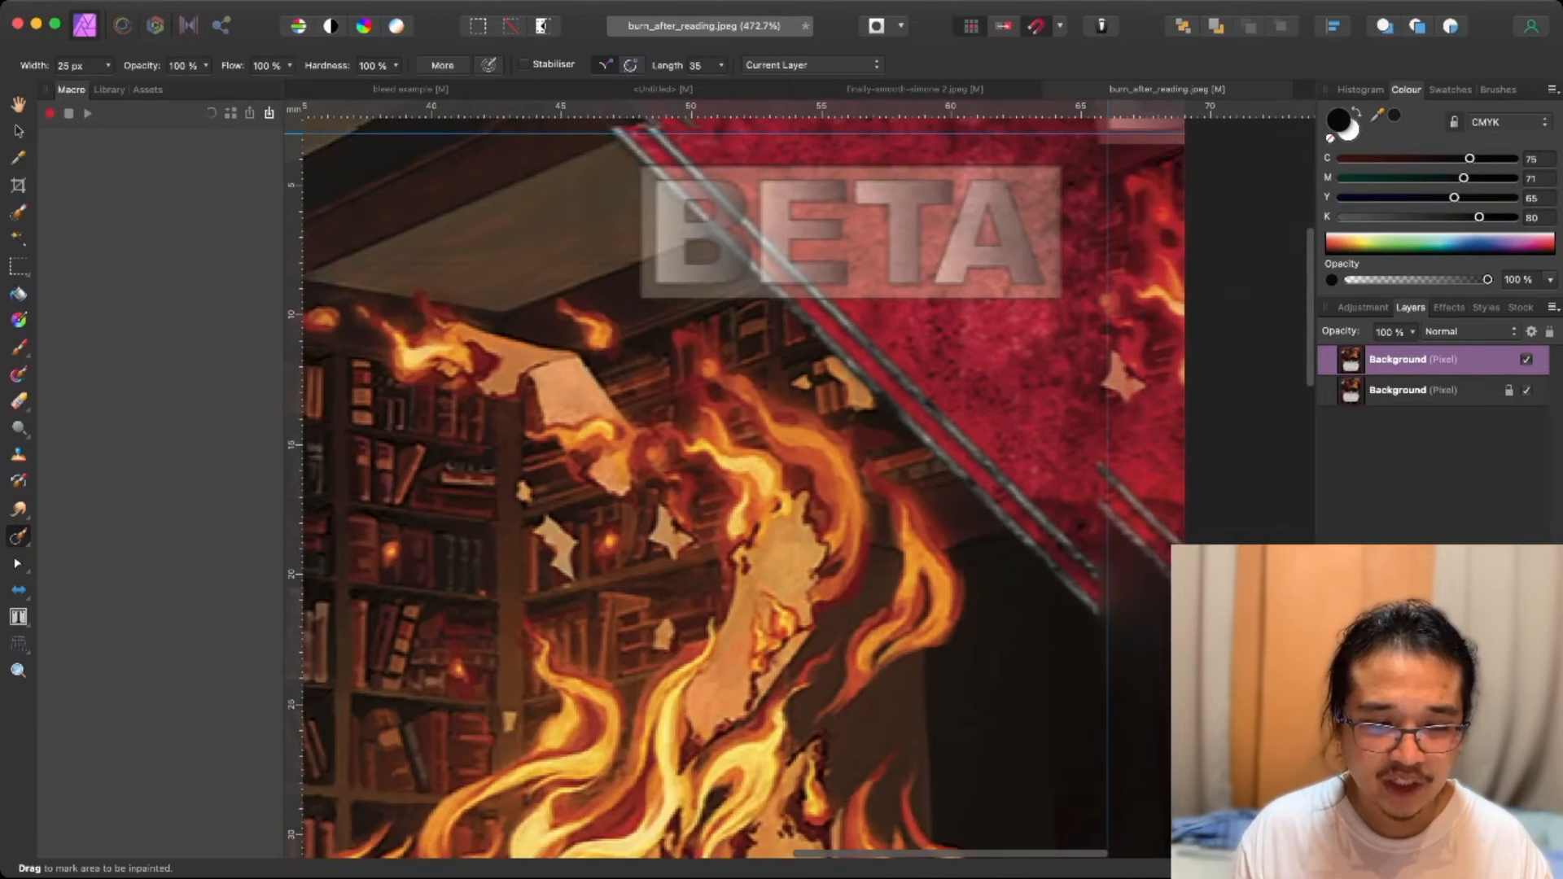
pyautogui.scroll(8, 733, 489)
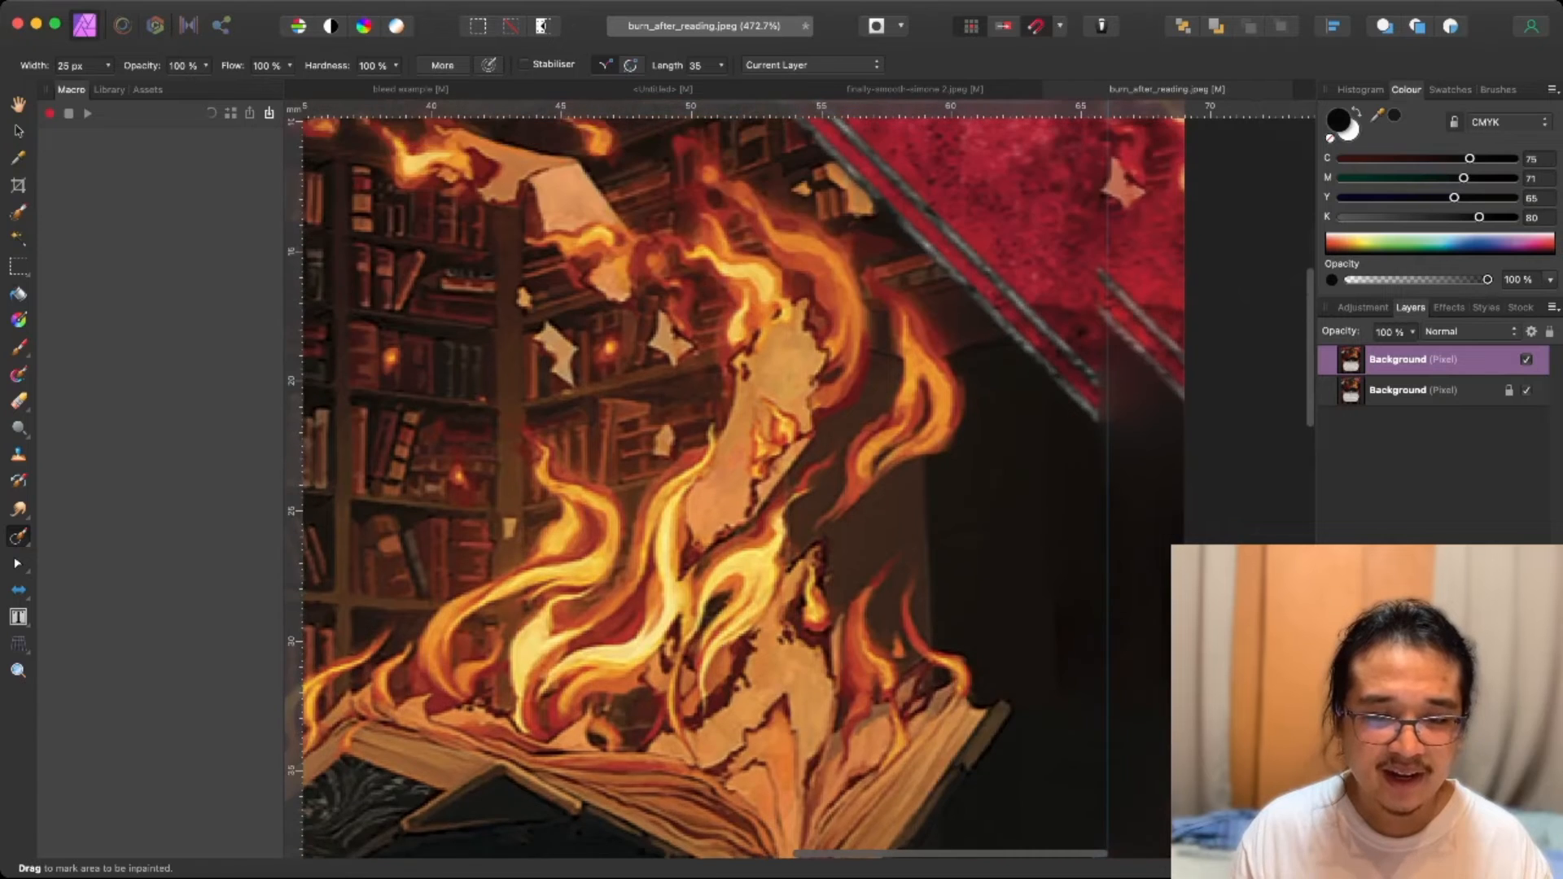
pyautogui.hscroll(3, 733, 488)
pyautogui.scroll(2, 732, 488)
pyautogui.hscroll(4, 732, 489)
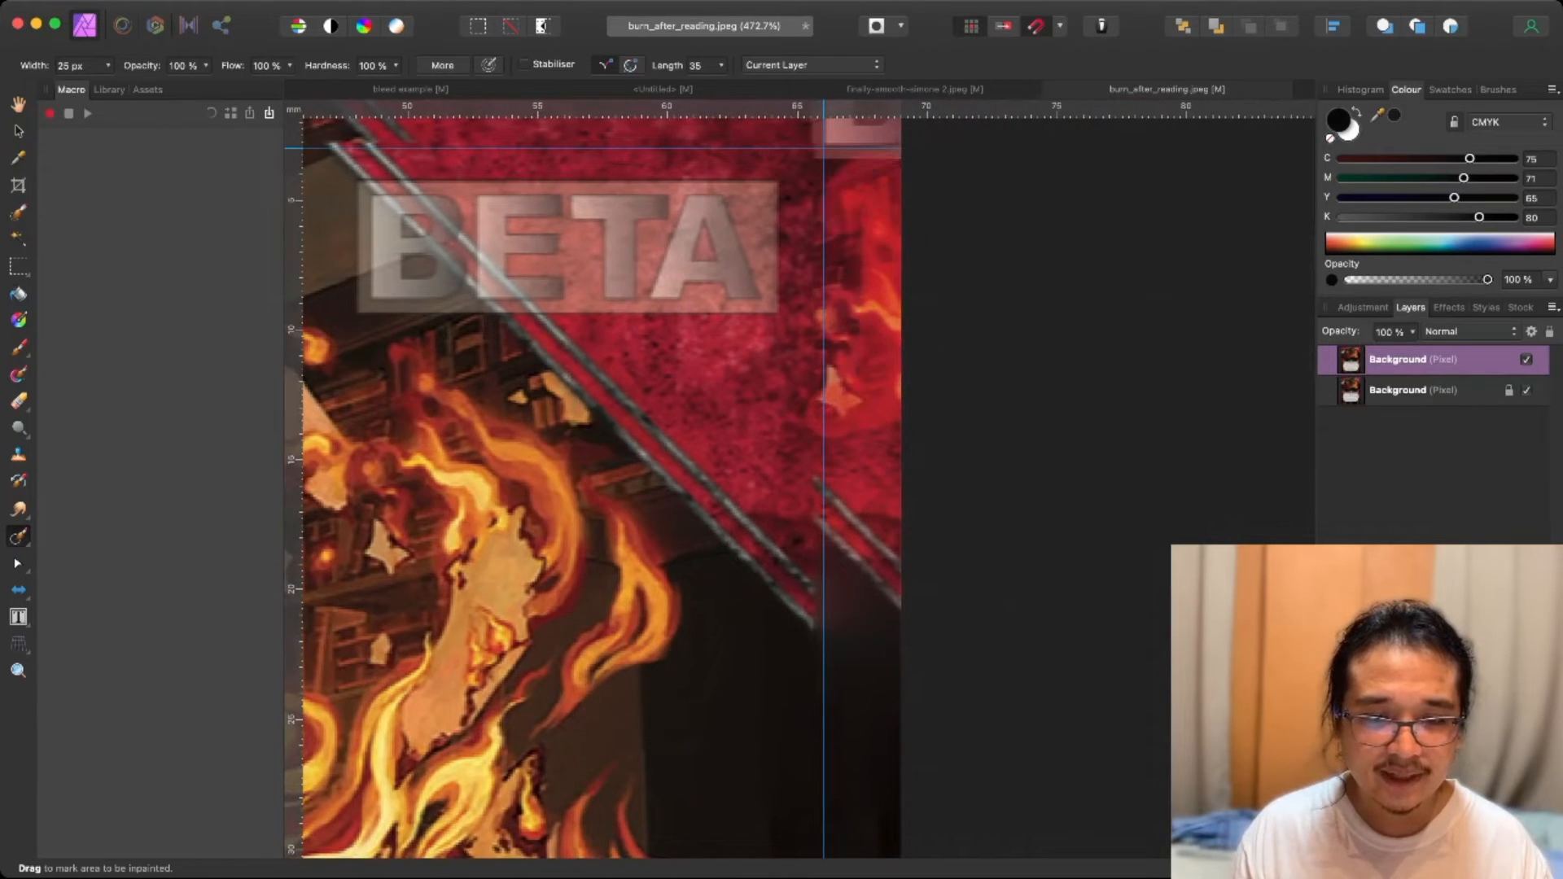
# Inpaint over the leftover line in the right bleed and the duplicated BETA fragments around the card's upper-right corner.
pyautogui.scroll(2, 733, 489)
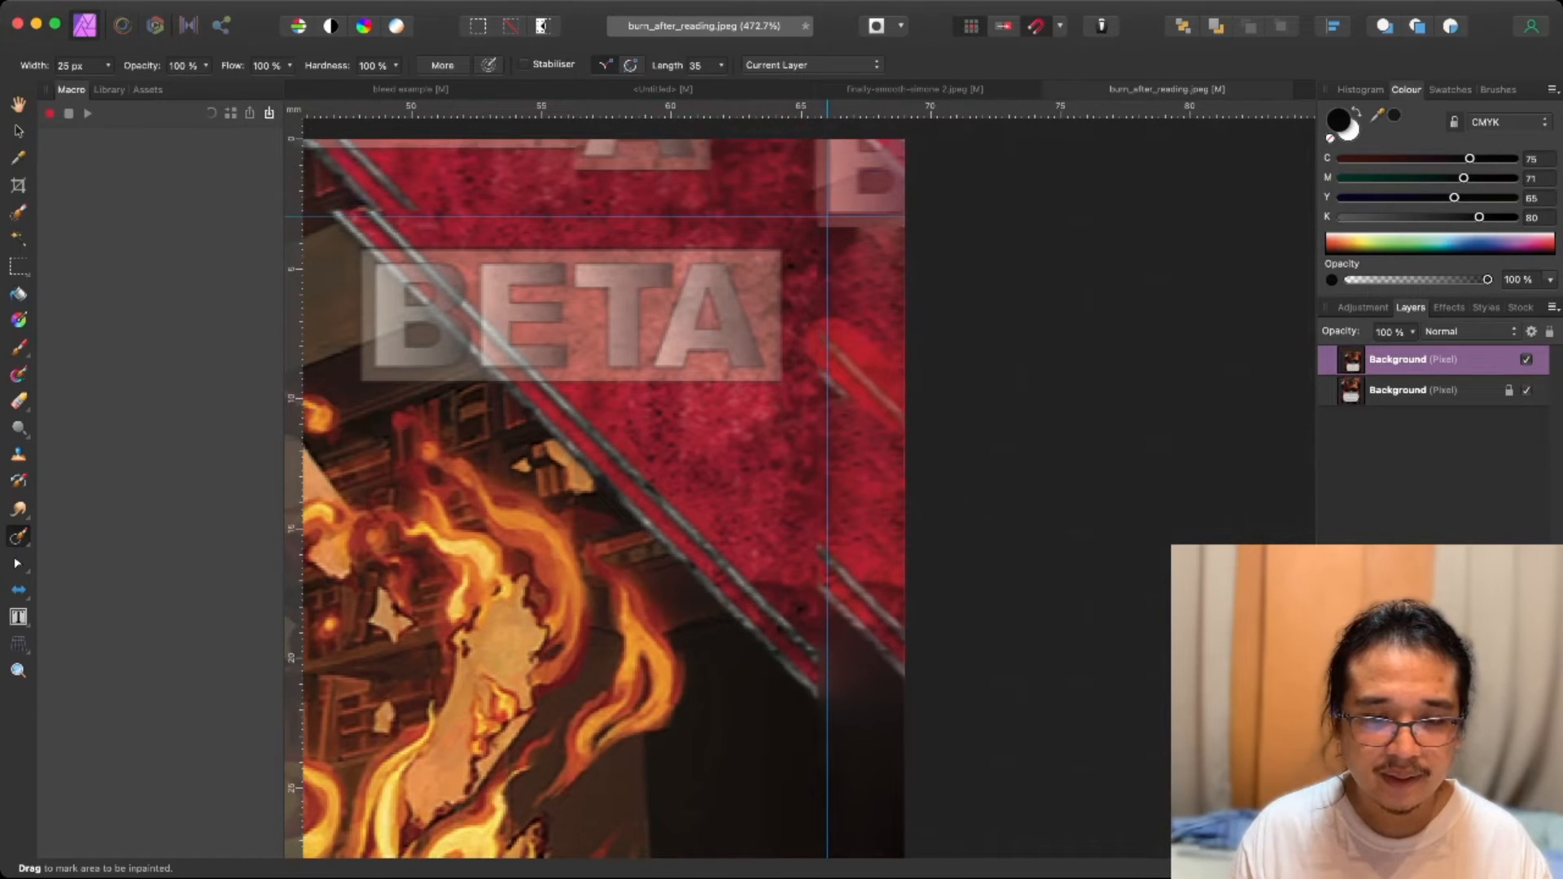
pyautogui.scroll(4, 732, 488)
pyautogui.hscroll(-8, 733, 489)
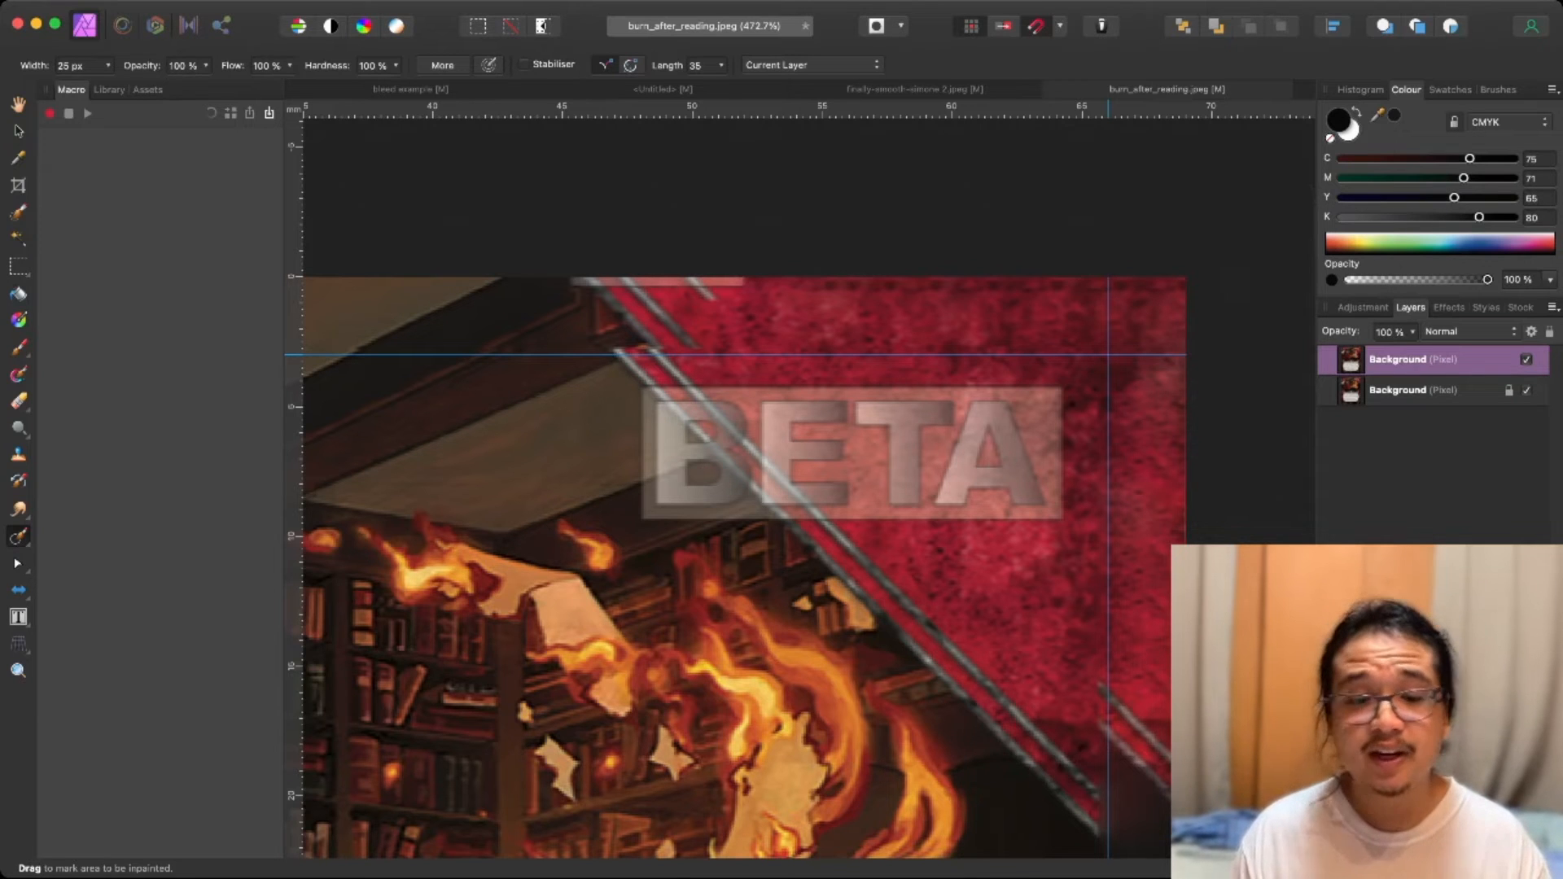
# Inpaint over the duplicated cost number 2 and the duplicated question-mark icon in the card's left bleed.
pyautogui.hscroll(-2, 732, 570)
pyautogui.hscroll(-15, 806, 489)
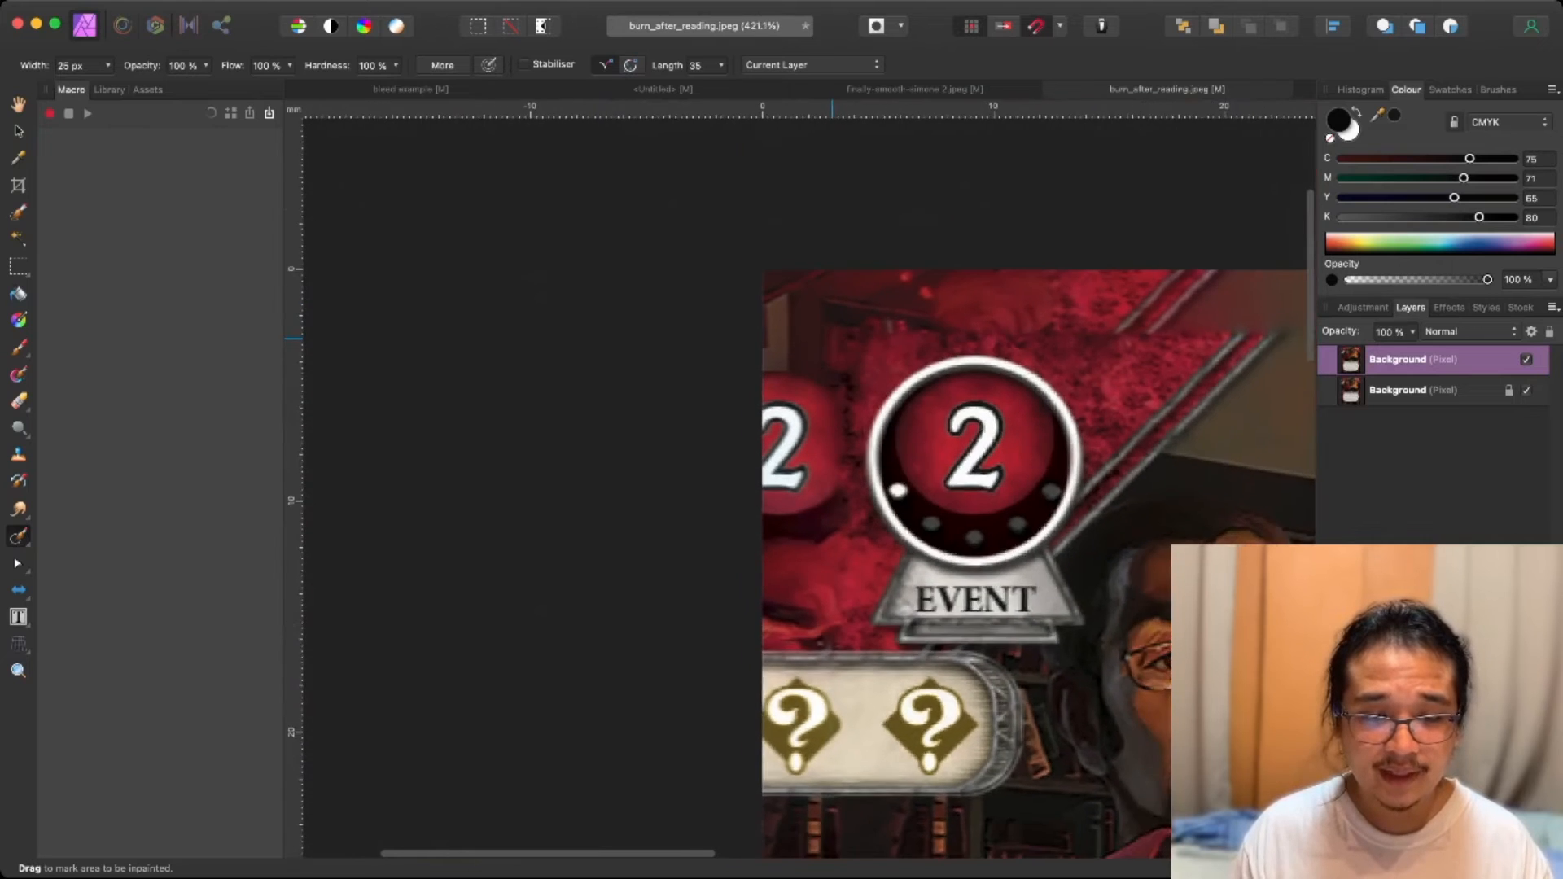
pyautogui.scroll(3, 855, 207)
pyautogui.moveTo(819, 456)
pyautogui.mouseDown()
pyautogui.moveTo(822, 326)
pyautogui.moveTo(758, 285)
pyautogui.moveTo(762, 407)
pyautogui.mouseUp()
pyautogui.scroll(-5, 896, 488)
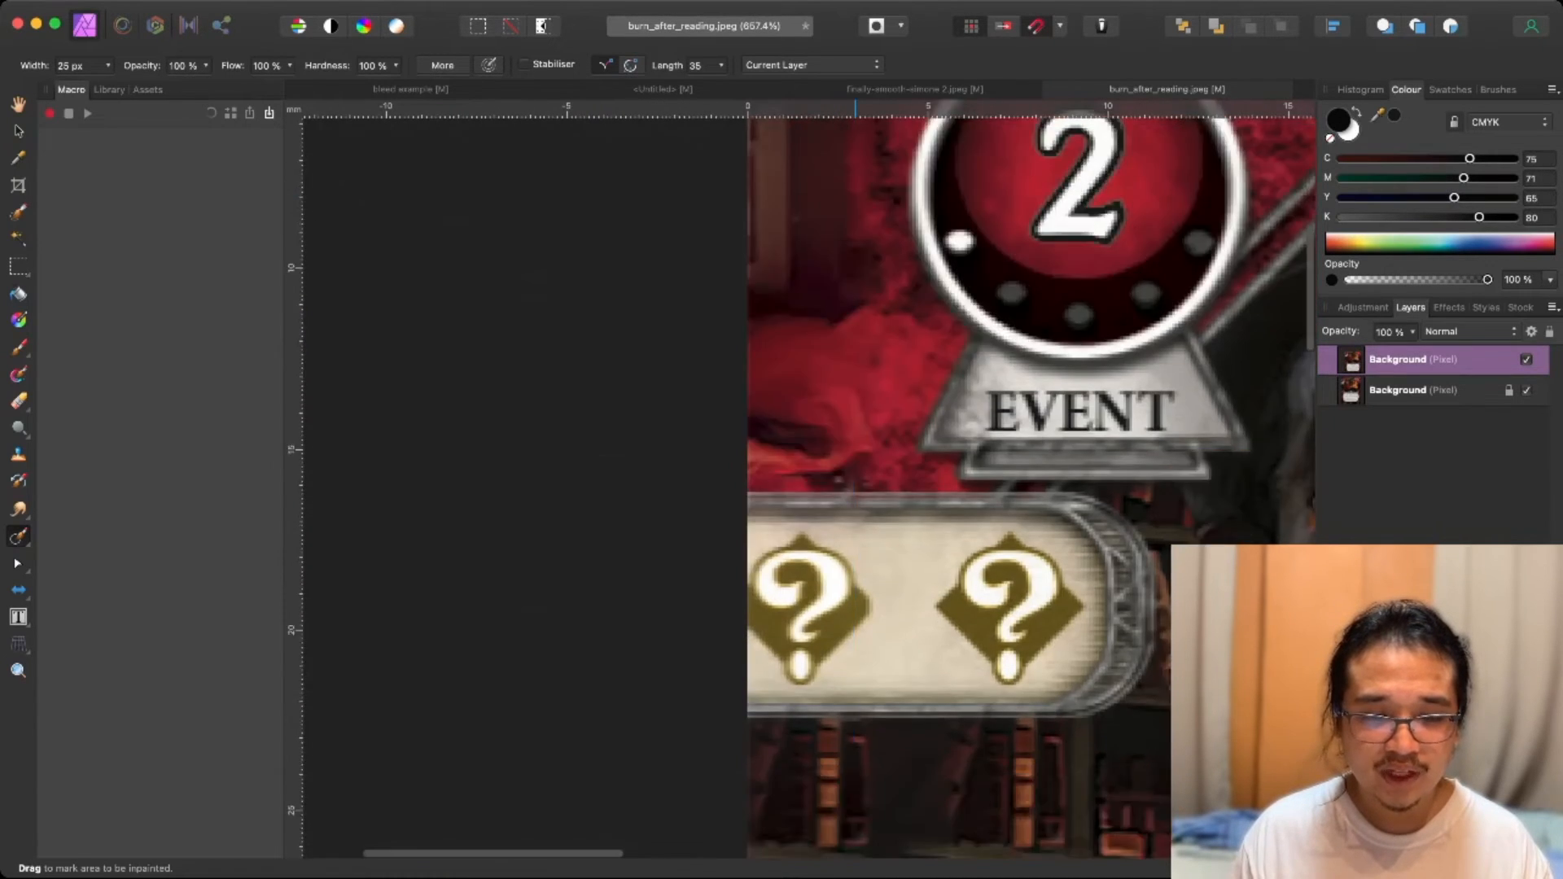
pyautogui.moveTo(842, 578)
pyautogui.mouseDown()
pyautogui.moveTo(757, 542)
pyautogui.moveTo(778, 616)
pyautogui.moveTo(798, 623)
pyautogui.mouseUp()
pyautogui.scroll(-2, 895, 489)
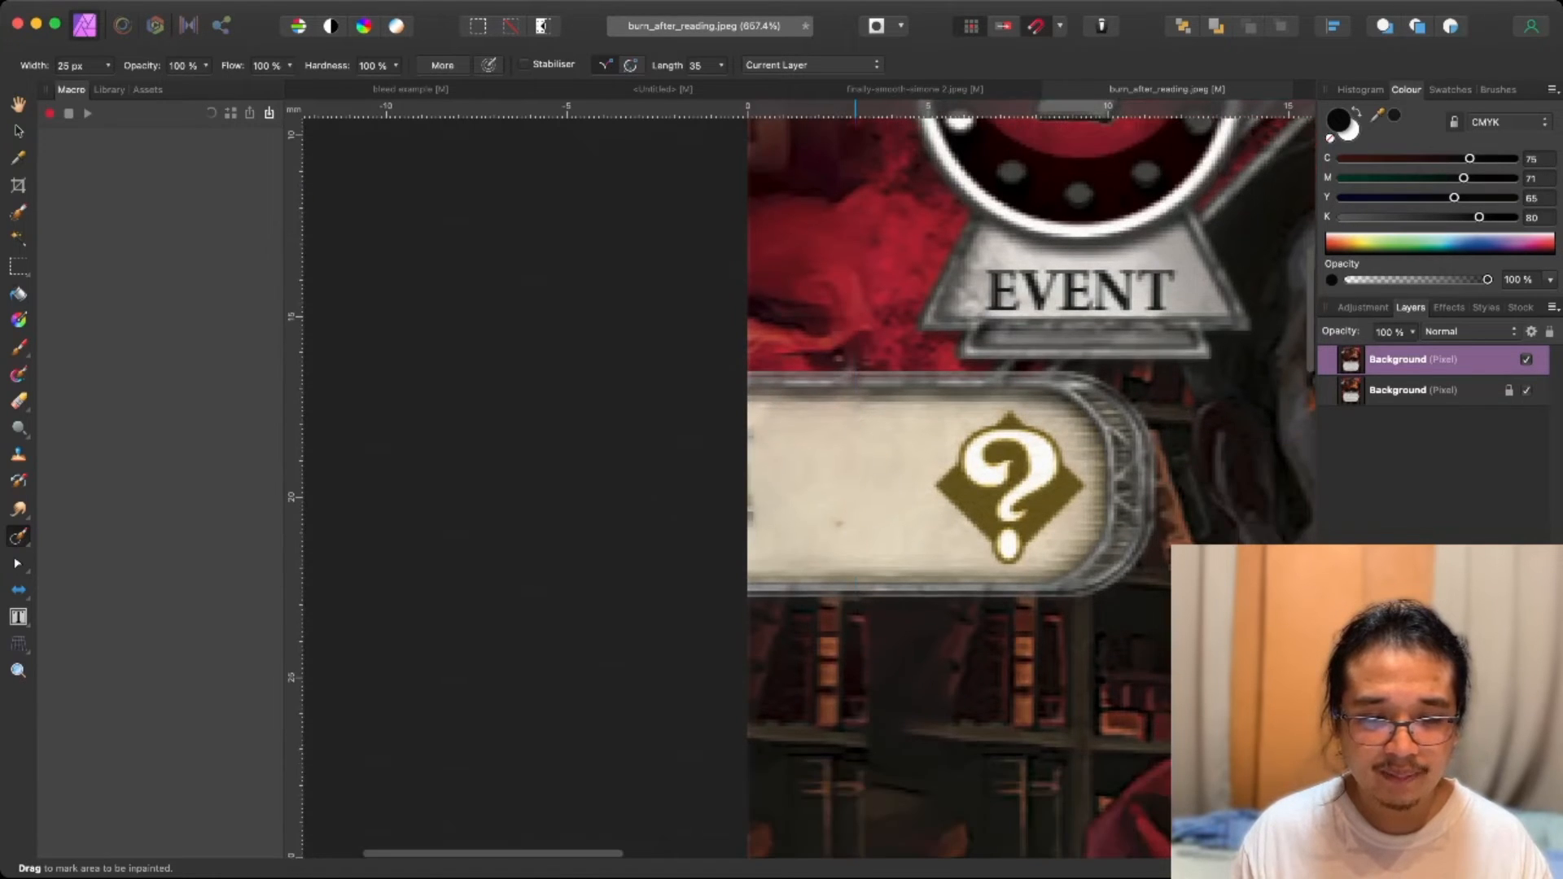
# Inpaint over the misaligned diagonal frame lines in the top bleed above the cost circle.
pyautogui.scroll(-6, 1030, 480)
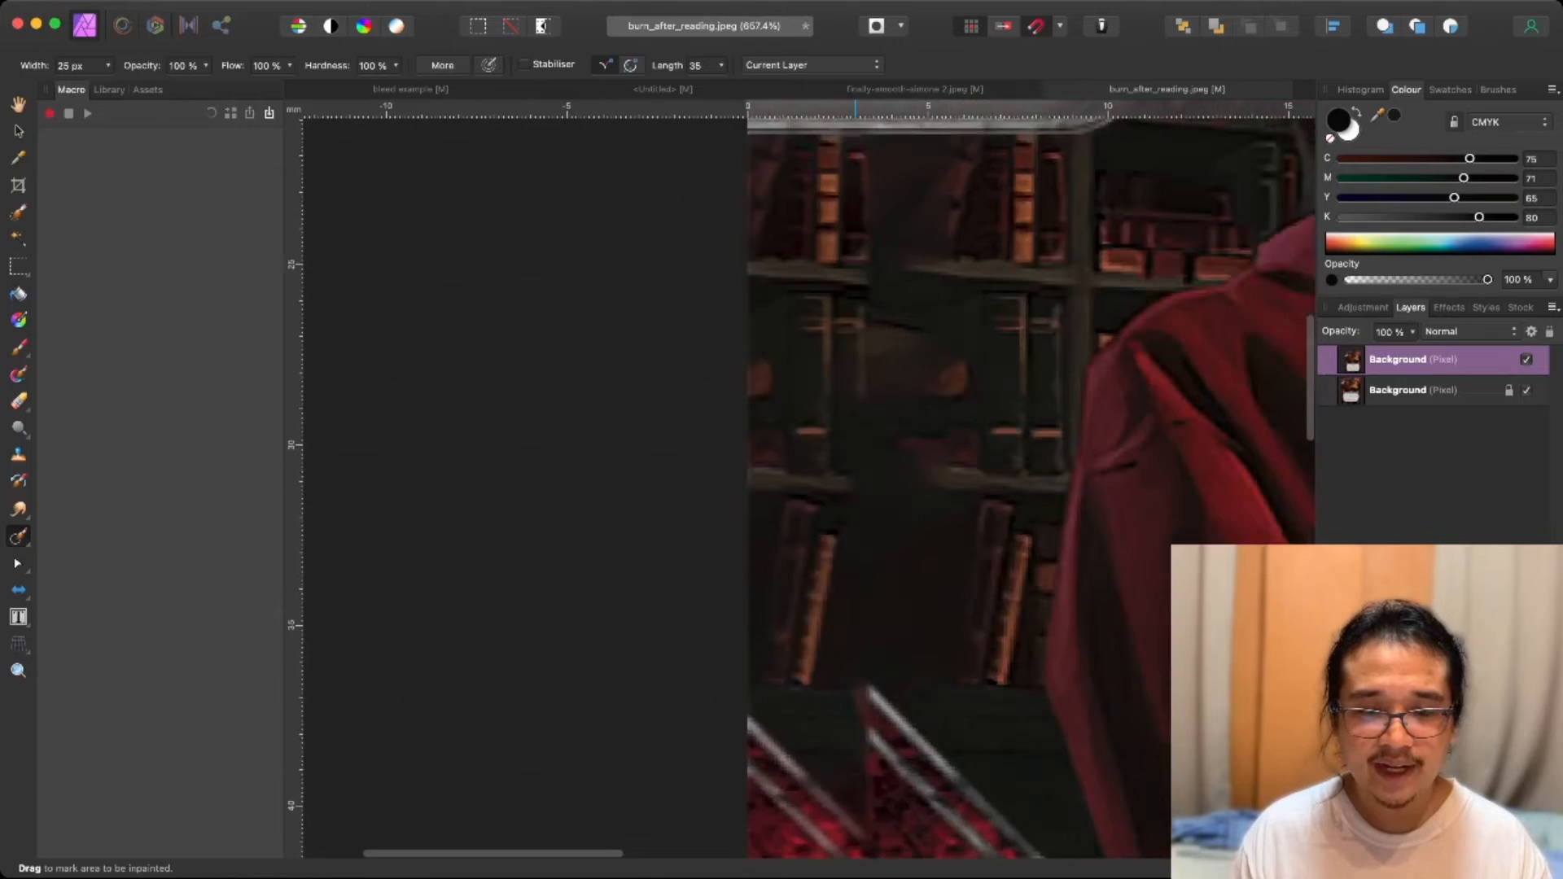
pyautogui.scroll(-4, 1030, 480)
pyautogui.scroll(-1, 1030, 480)
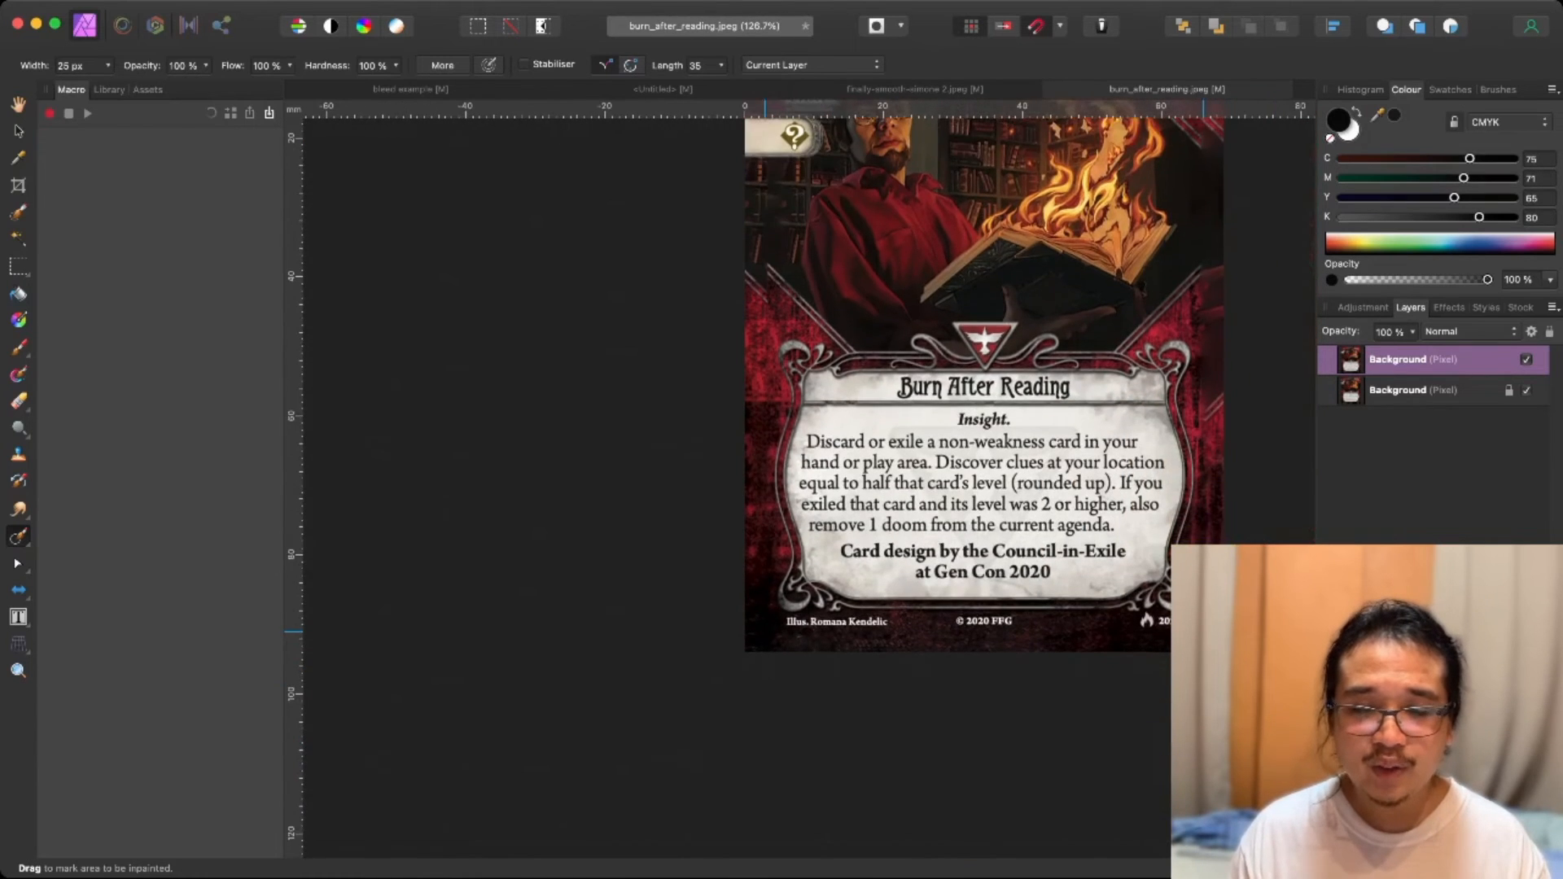
pyautogui.scroll(1, 1030, 481)
pyautogui.scroll(1, 870, 218)
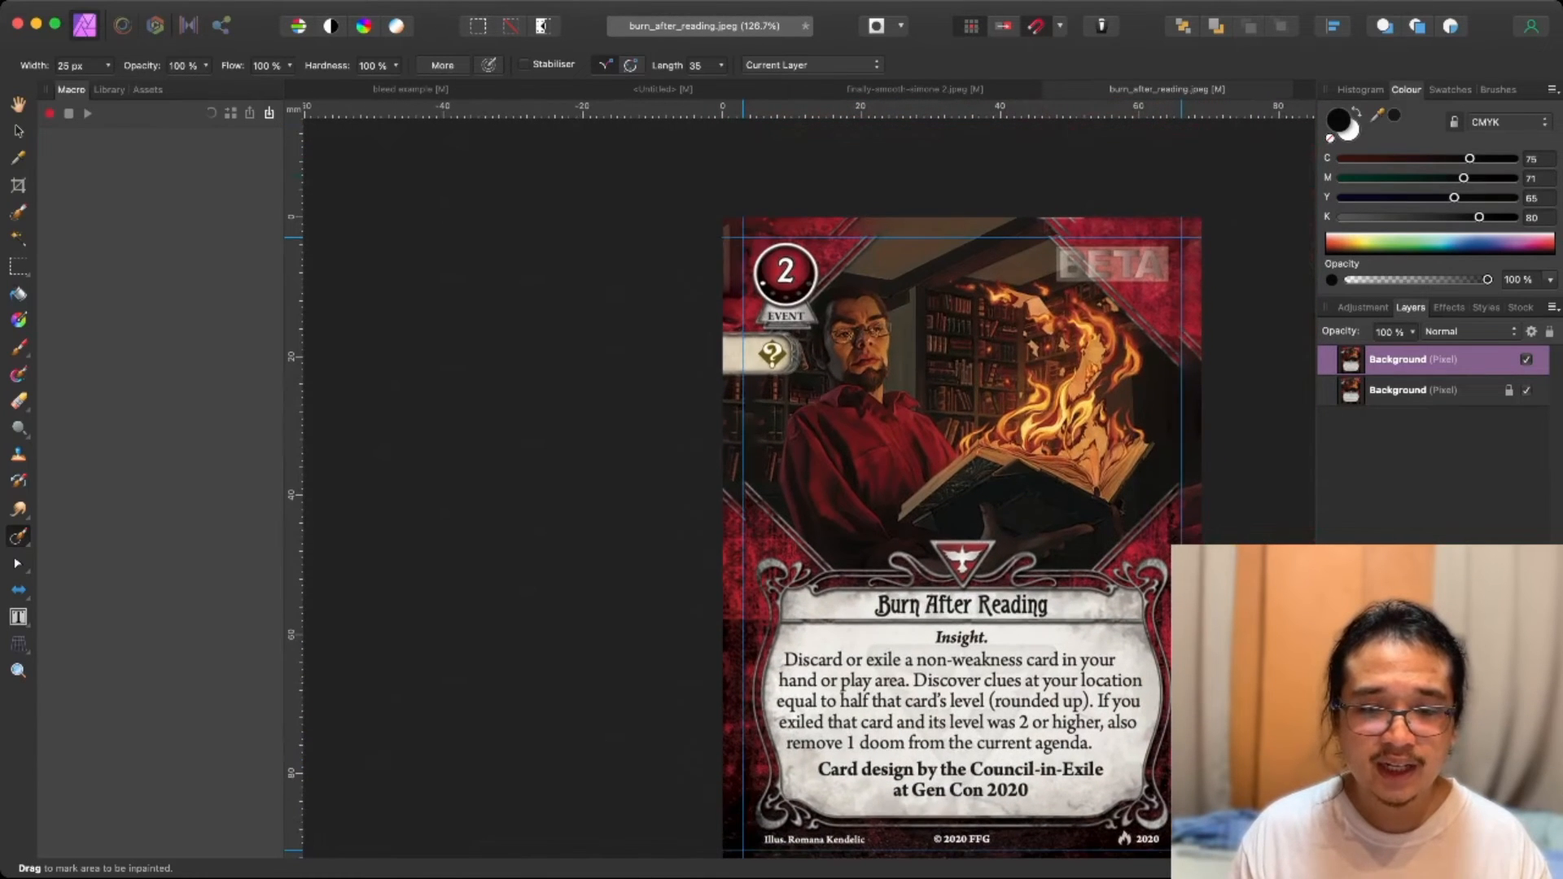
pyautogui.scroll(10, 869, 218)
pyautogui.scroll(-2, 949, 366)
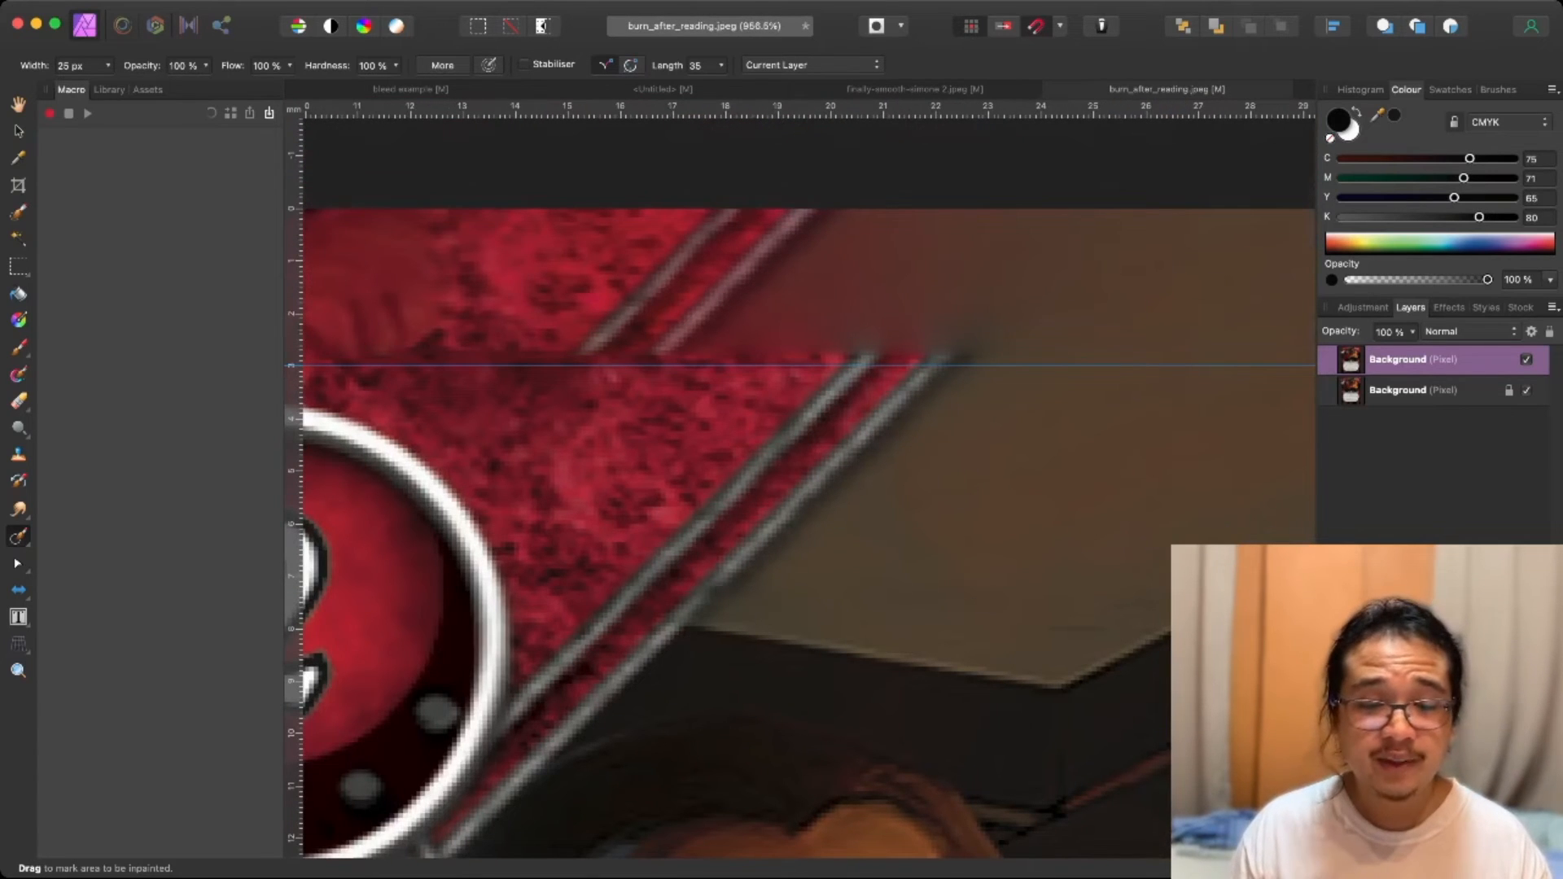
pyautogui.moveTo(617, 332)
pyautogui.mouseDown()
pyautogui.moveTo(743, 259)
pyautogui.moveTo(653, 260)
pyautogui.moveTo(815, 256)
pyautogui.moveTo(799, 319)
pyautogui.moveTo(997, 326)
pyautogui.moveTo(937, 236)
pyautogui.moveTo(887, 240)
pyautogui.mouseUp()
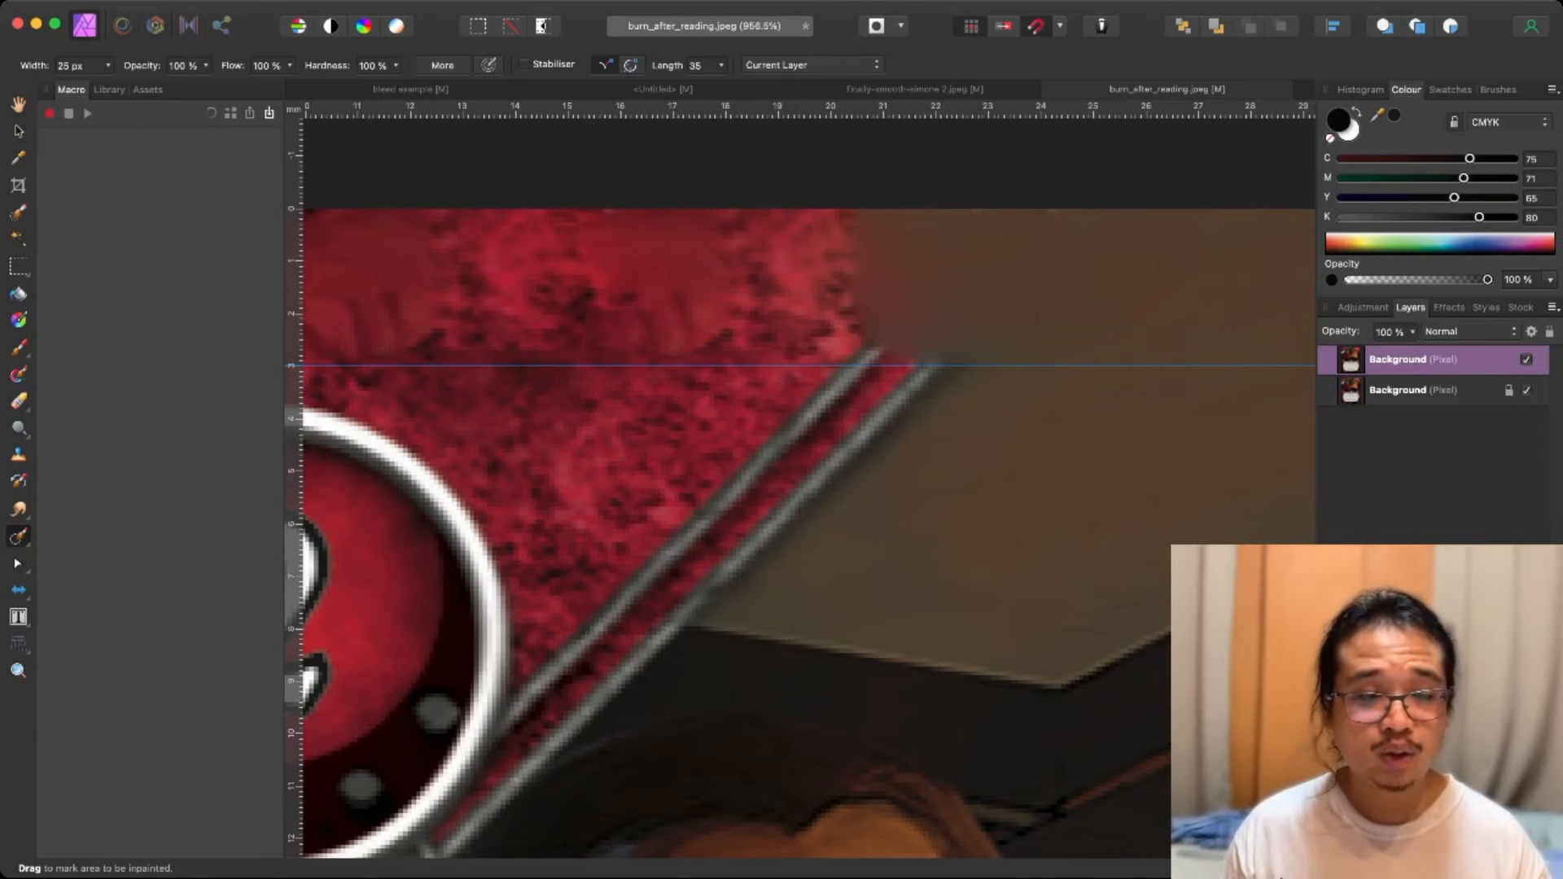
# Clone the double diagonal frame line beside the cost circle upward through the top bleed to the image edge with the Clone Brush.
pyautogui.press('s')
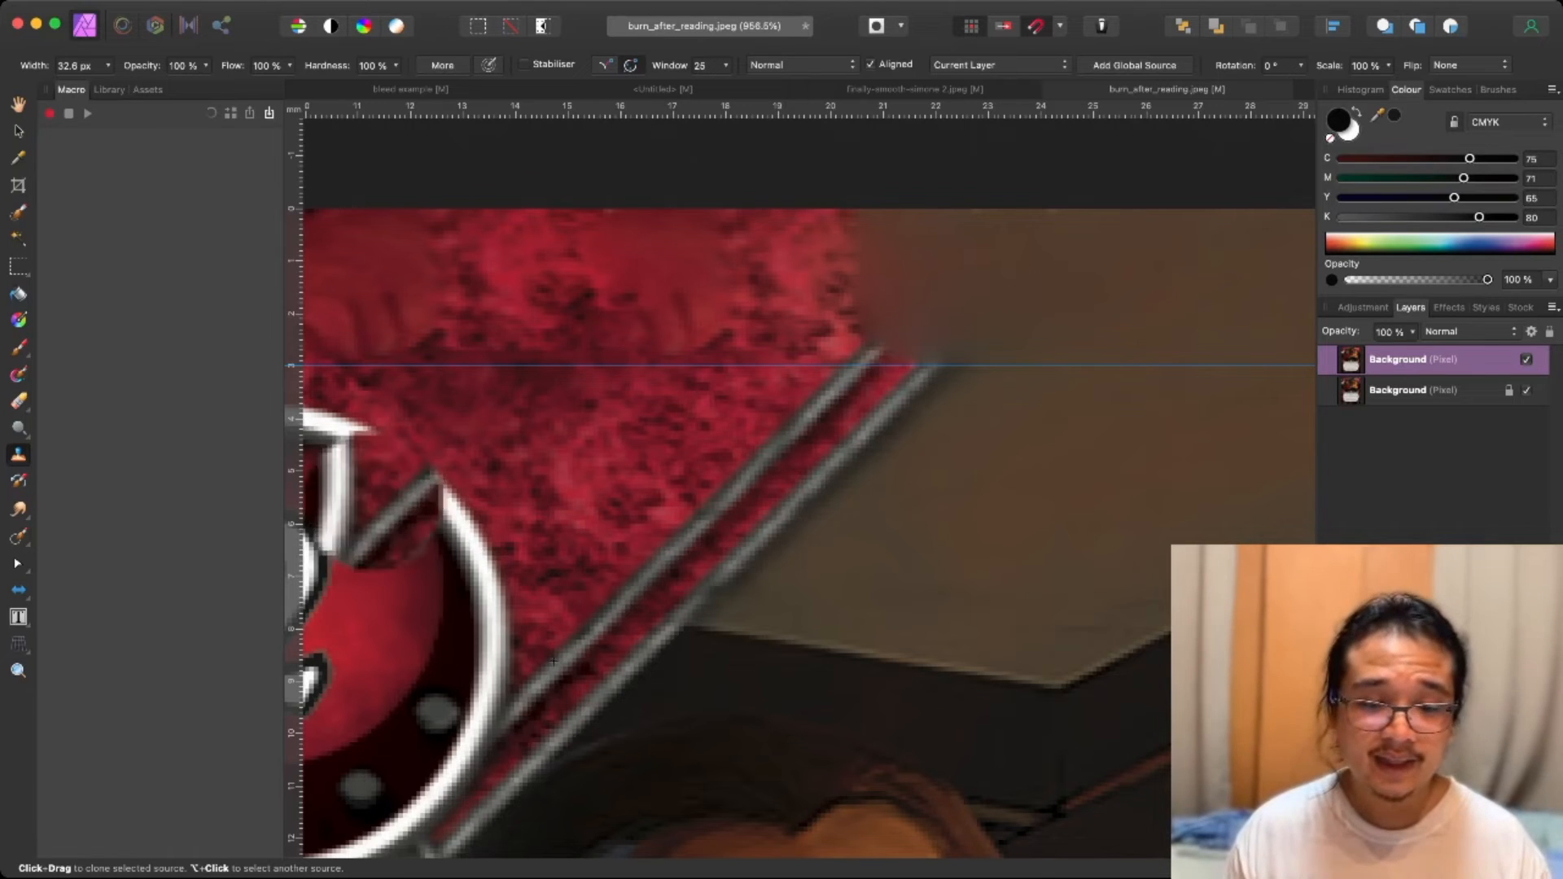
pyautogui.moveTo(697, 503); pyautogui.dragTo(714, 544)
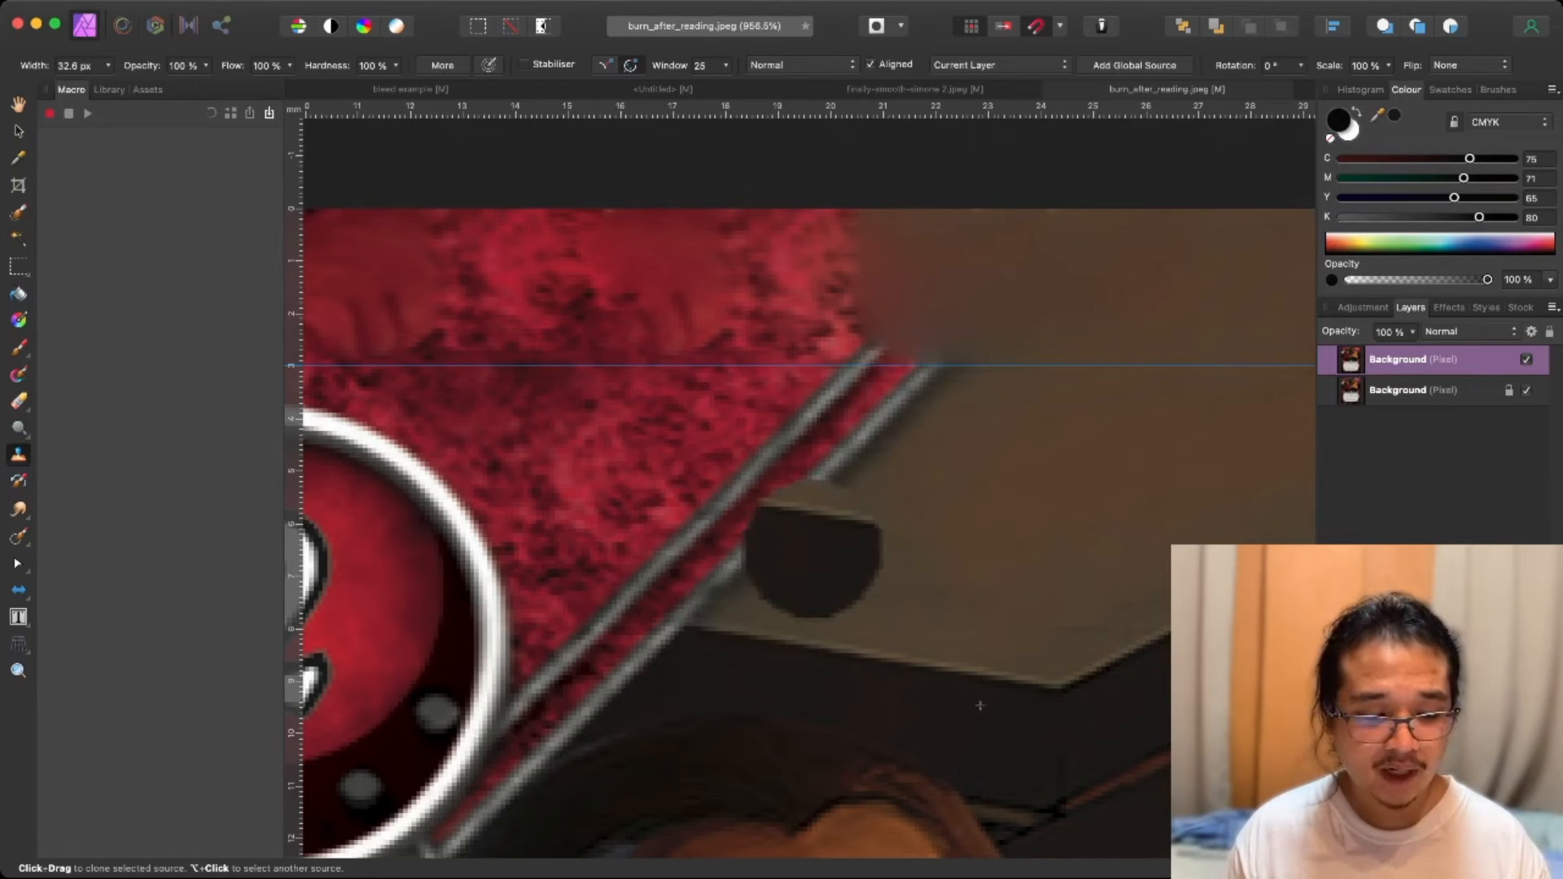
pyautogui.keyDown('alt'); pyautogui.click(720, 515); pyautogui.keyUp('alt')
pyautogui.click(655, 594)
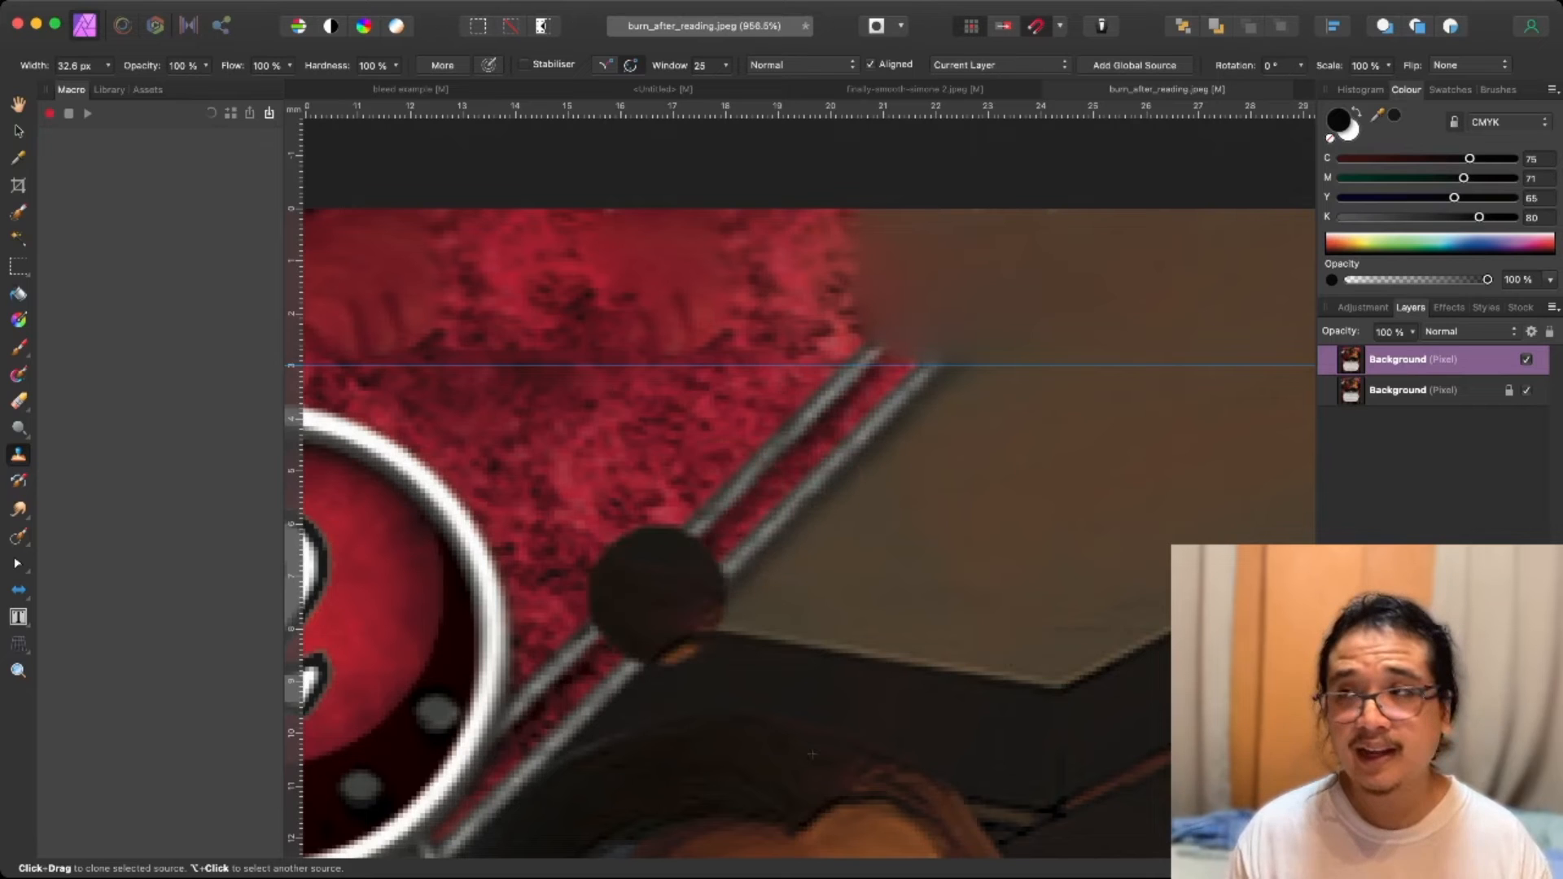
pyautogui.press('super+z')
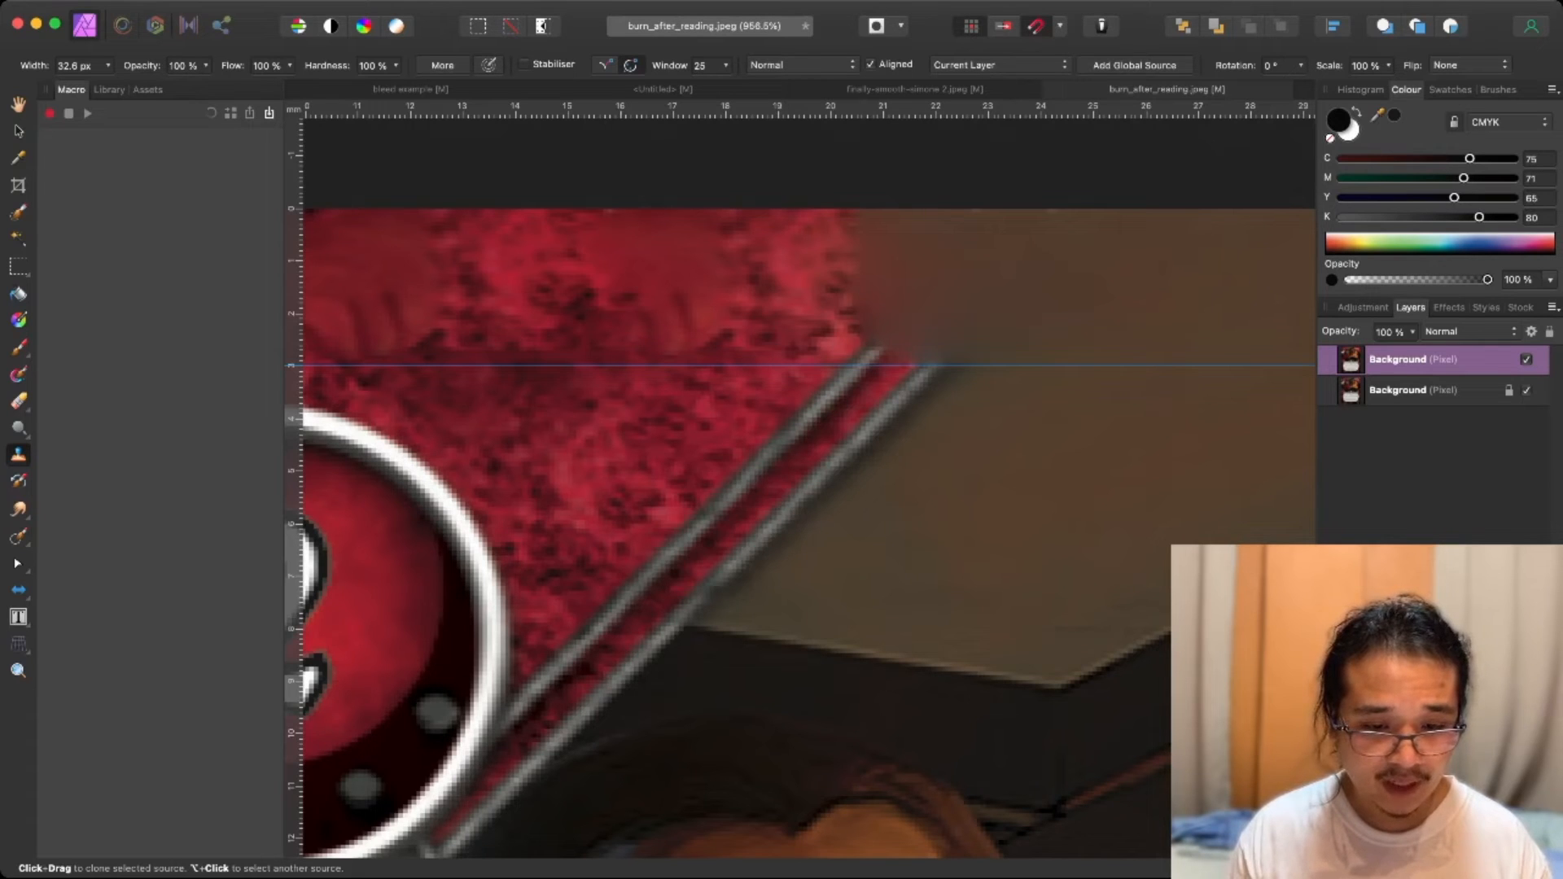
pyautogui.keyDown('alt'); pyautogui.click(739, 521); pyautogui.keyUp('alt')
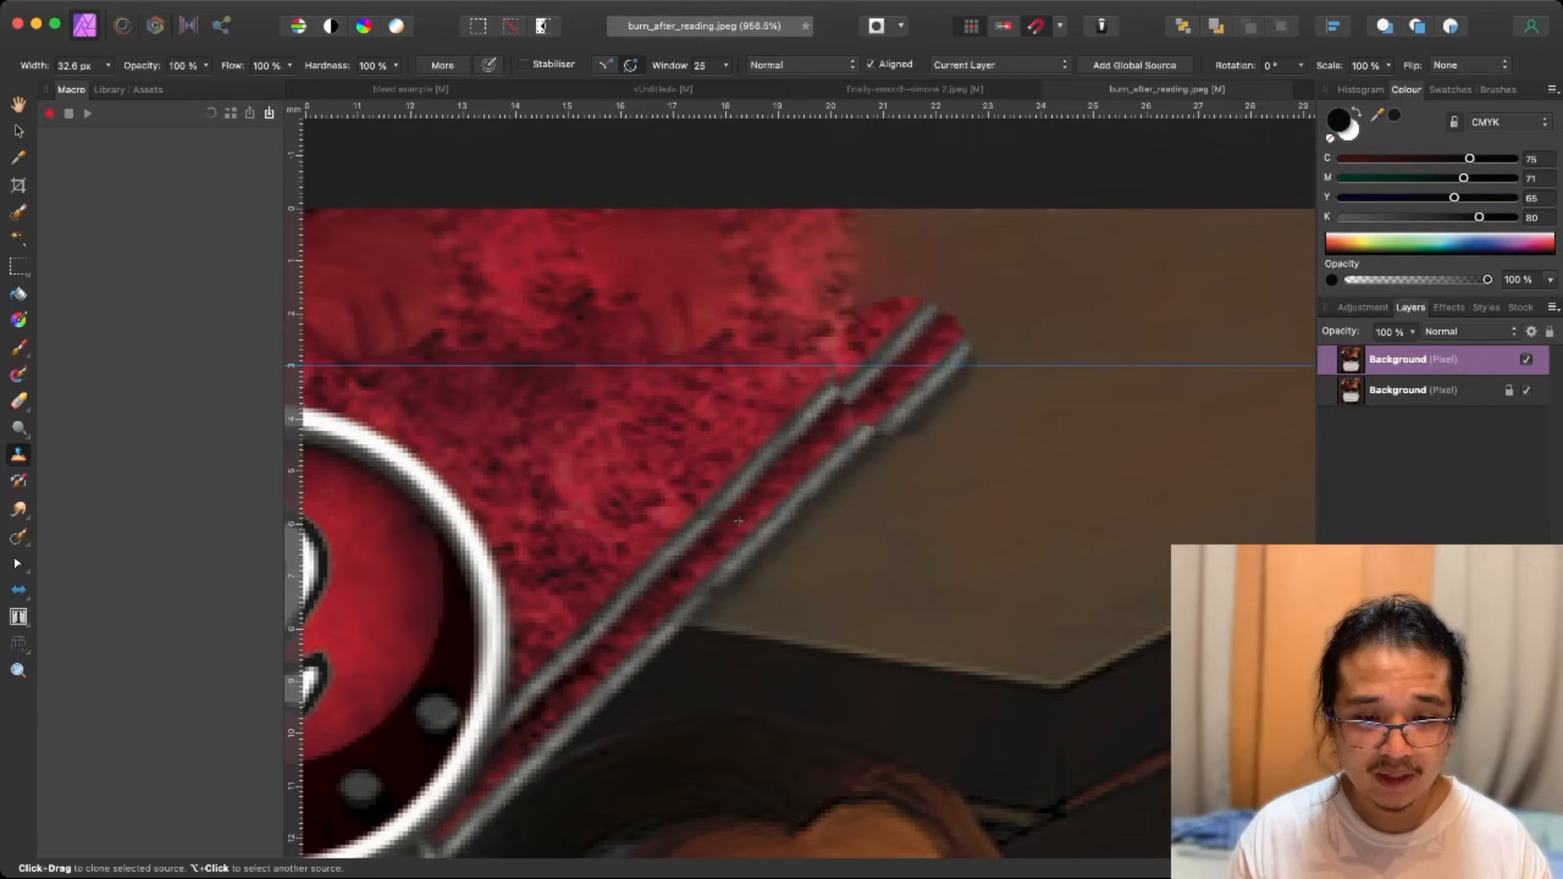
pyautogui.moveTo(900, 355)
pyautogui.mouseDown()
pyautogui.moveTo(1001, 244)
pyautogui.moveTo(839, 262)
pyautogui.moveTo(922, 214)
pyautogui.mouseUp()
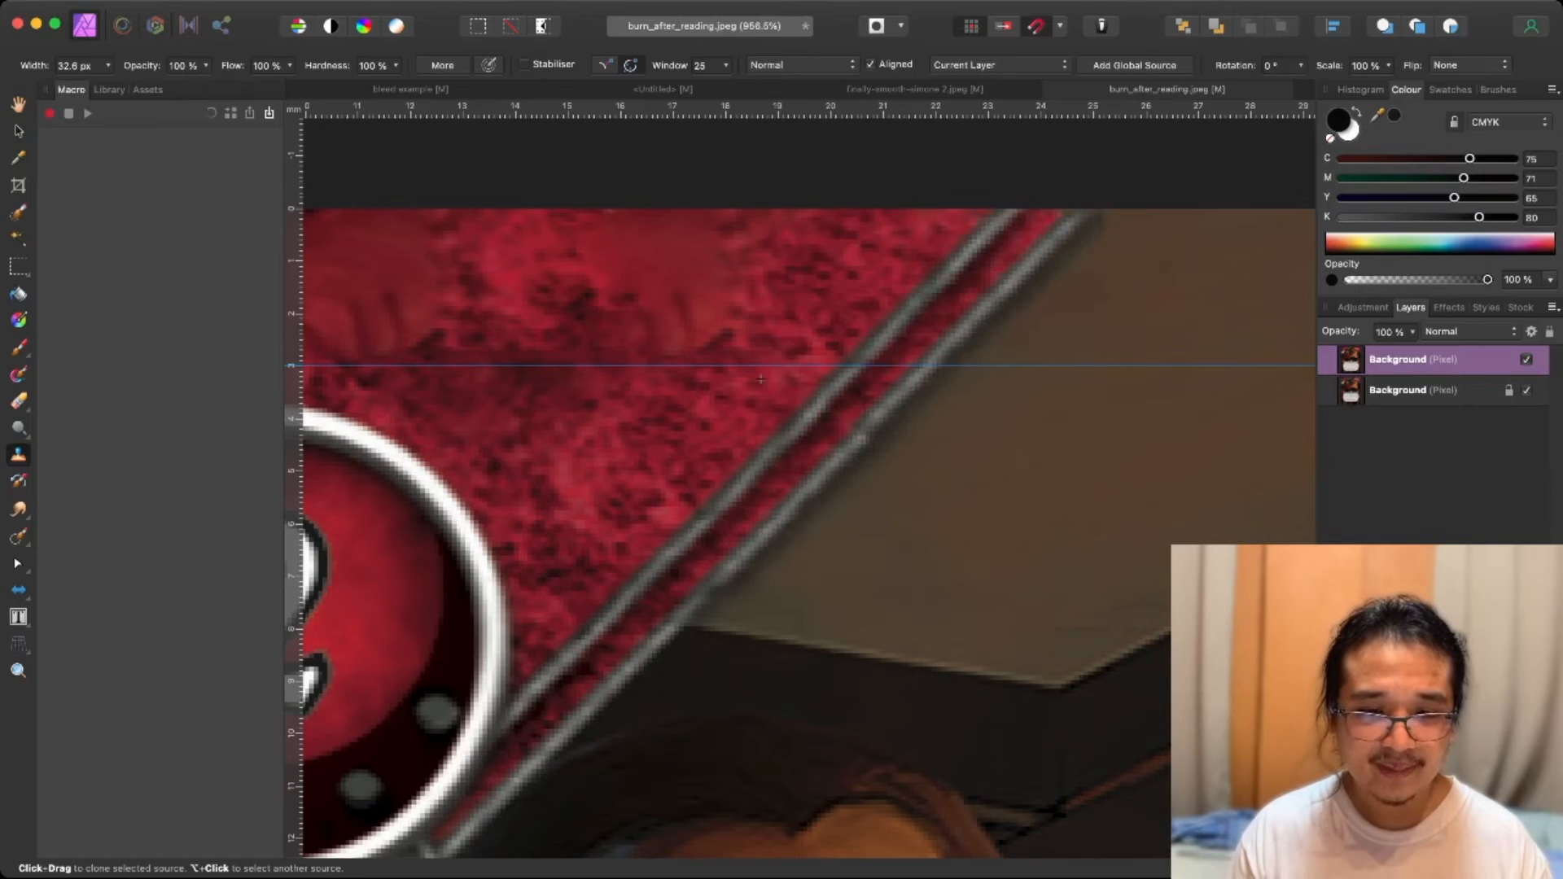
# With a 14.5 px clone brush, extend the diagonal frame line near the BETA stamp through the top bleed and cover the stray lines in red.
pyautogui.scroll(-4, 1028, 277)
pyautogui.scroll(-1, 1009, 301)
pyautogui.hscroll(15, 1010, 305)
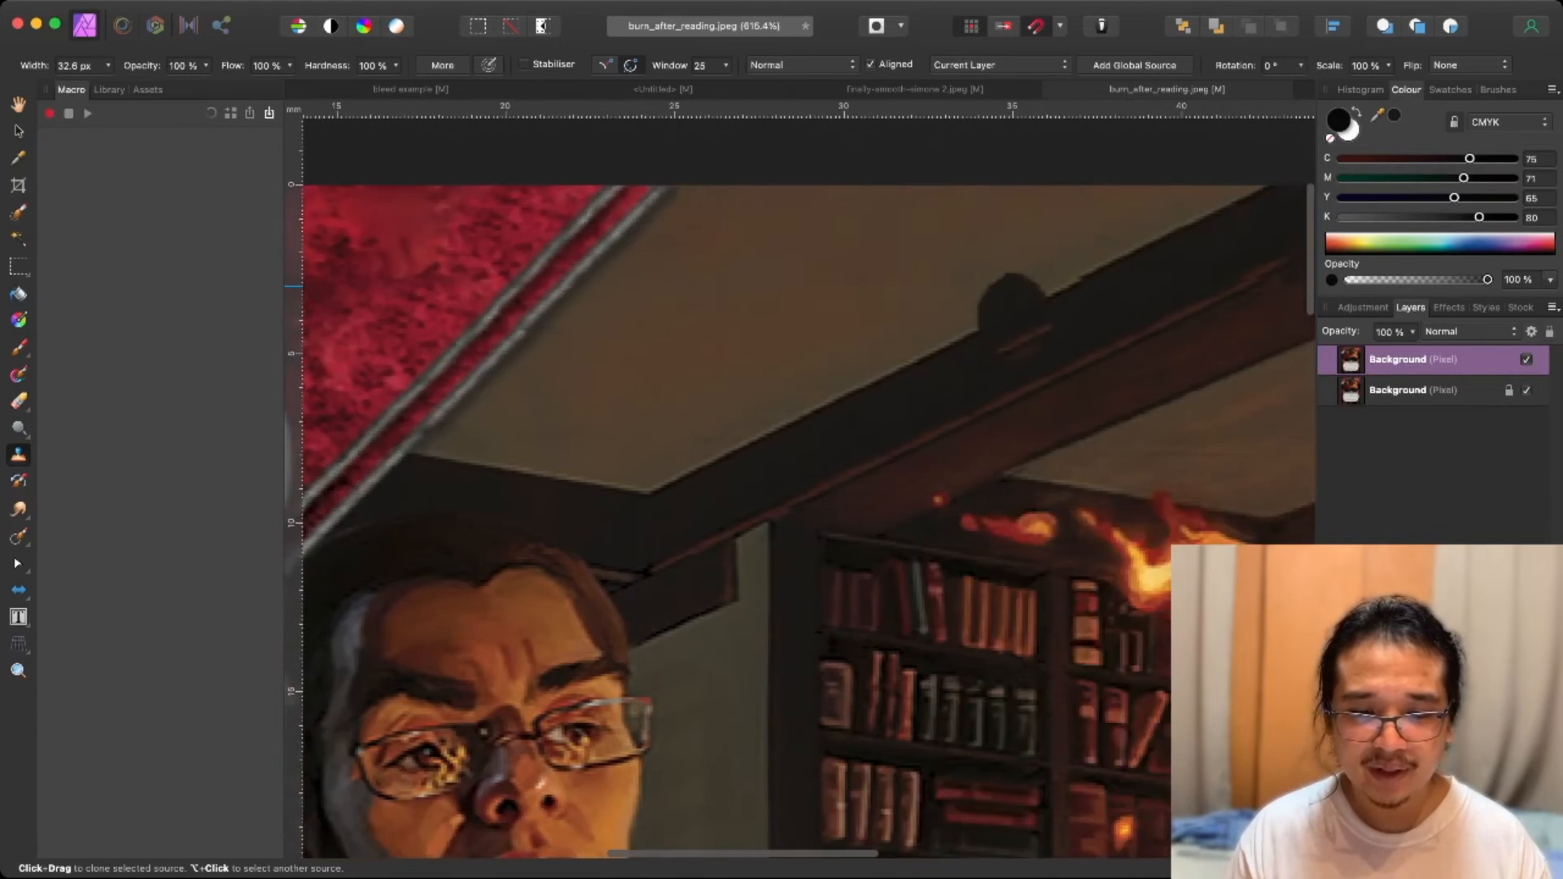
pyautogui.hscroll(-5, 1109, 286)
pyautogui.scroll(6, 561, 459)
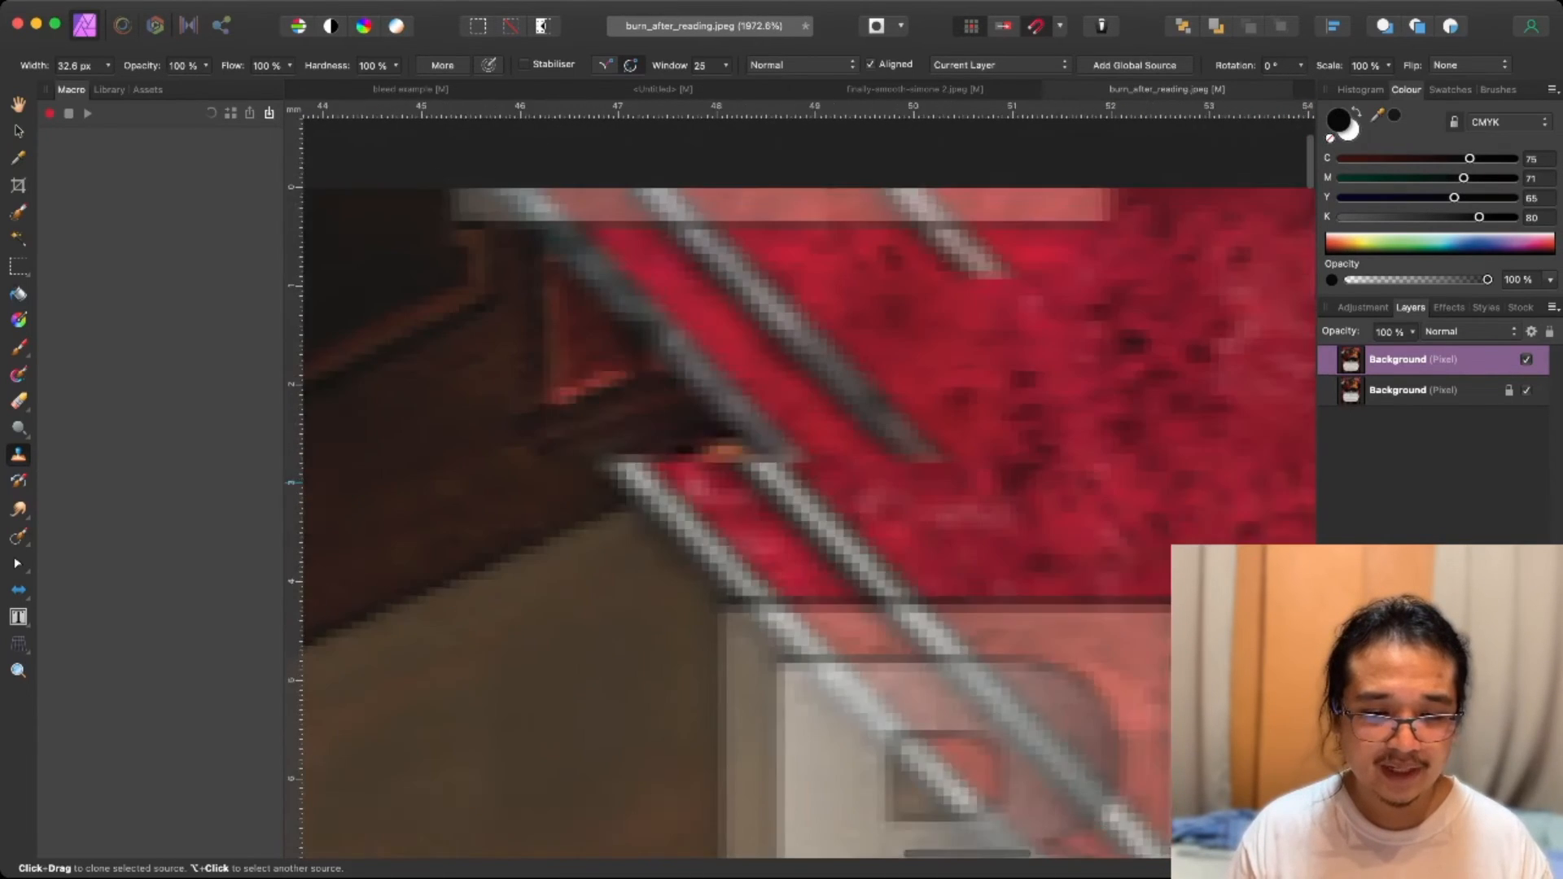
pyautogui.scroll(-3, 684, 460)
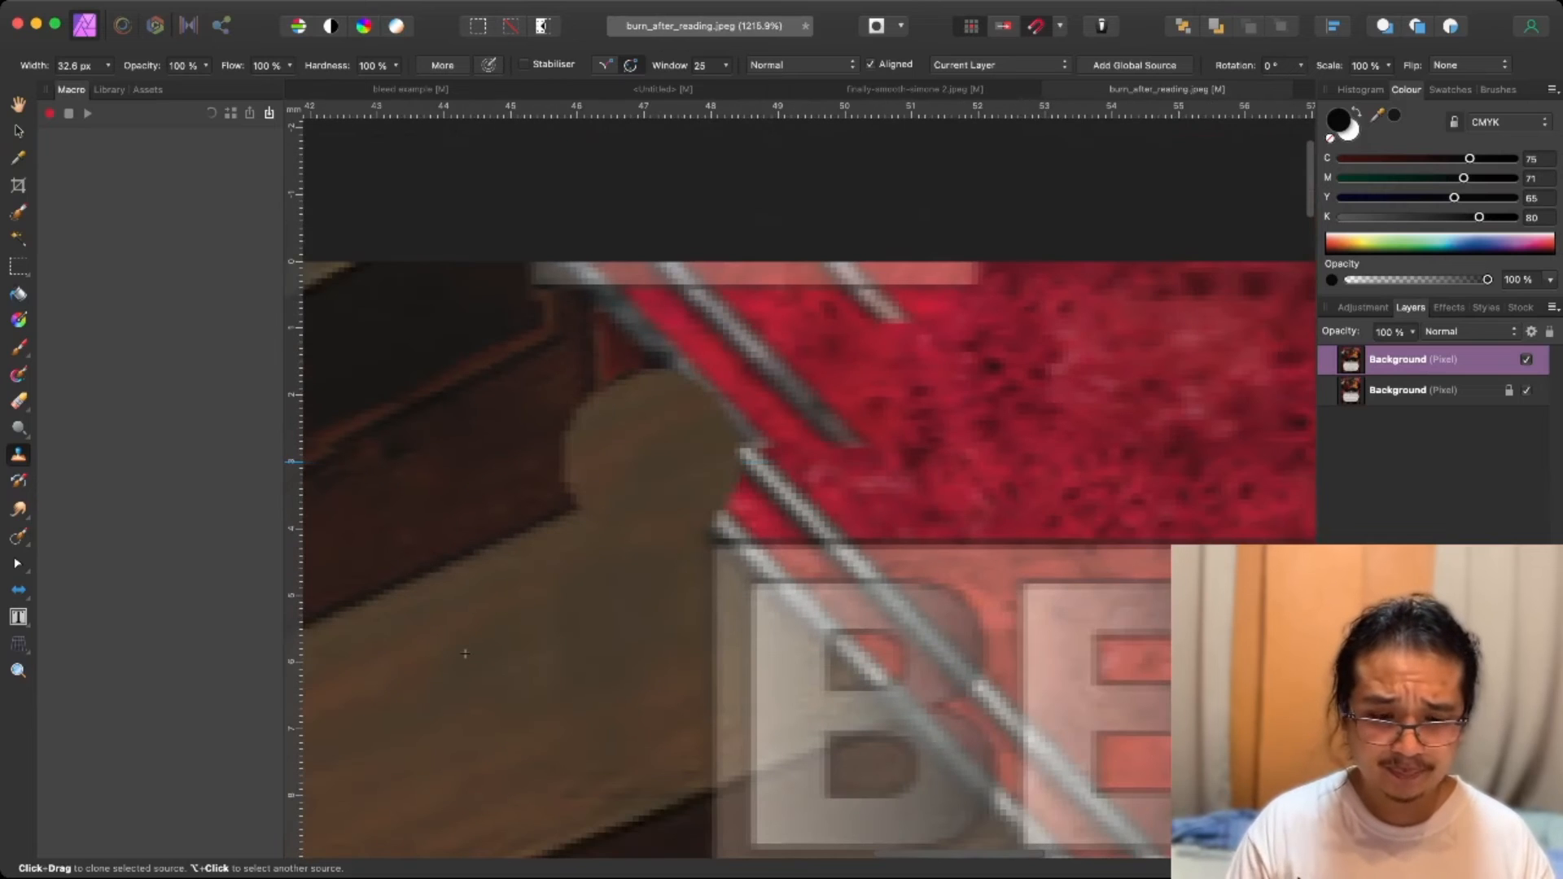
pyautogui.hscroll(-3, 655, 458)
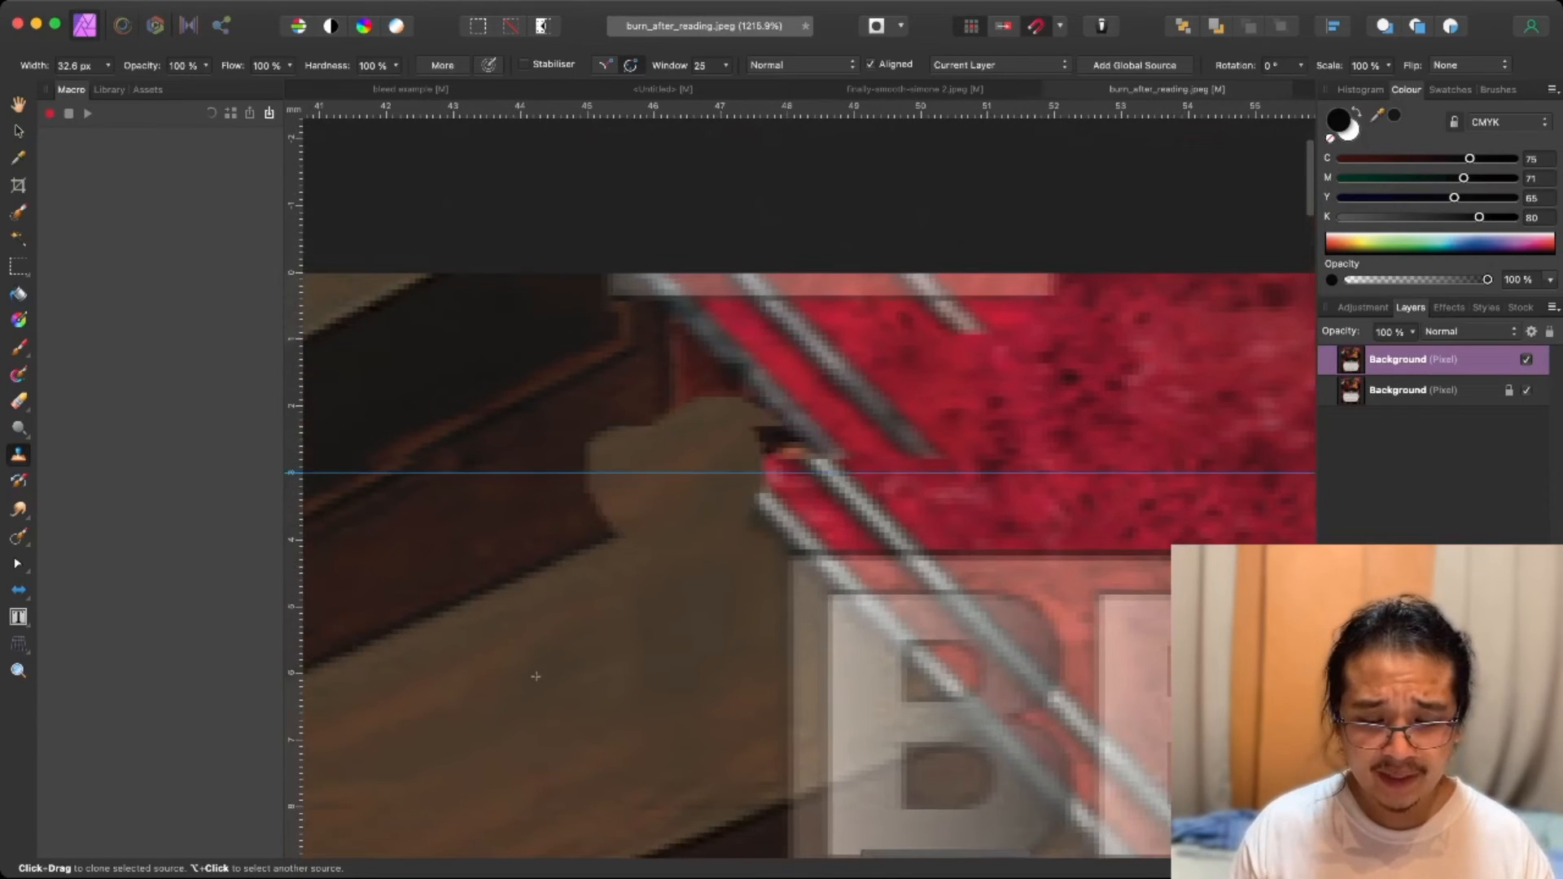
pyautogui.scroll(-3, 890, 731)
pyautogui.hscroll(4, 891, 731)
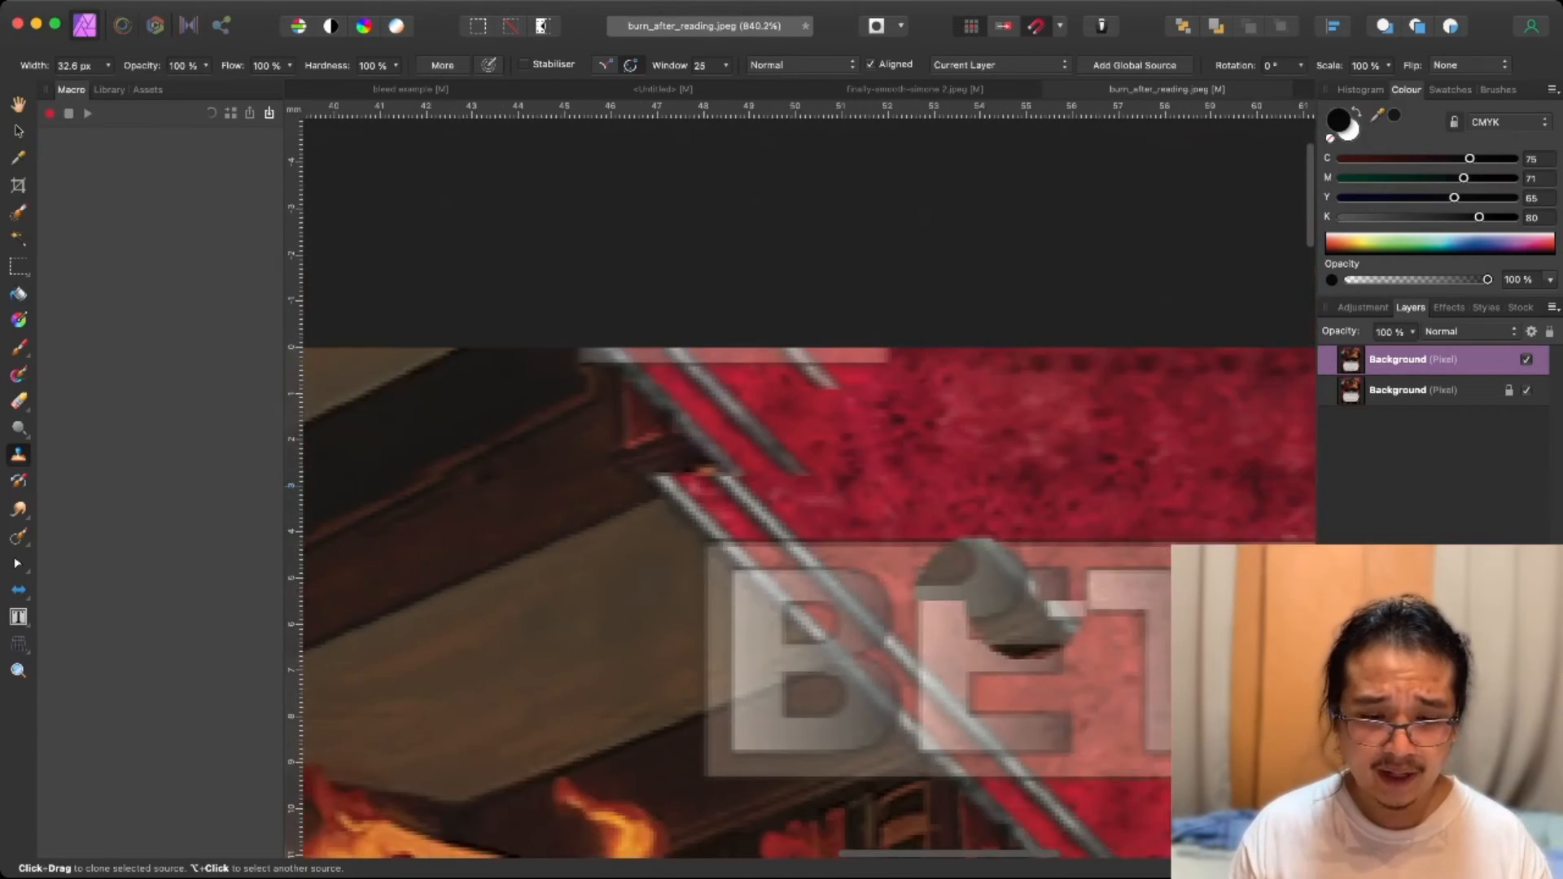
pyautogui.hscroll(-5, 1021, 598)
pyautogui.scroll(-2, 635, 627)
pyautogui.hscroll(-2, 663, 621)
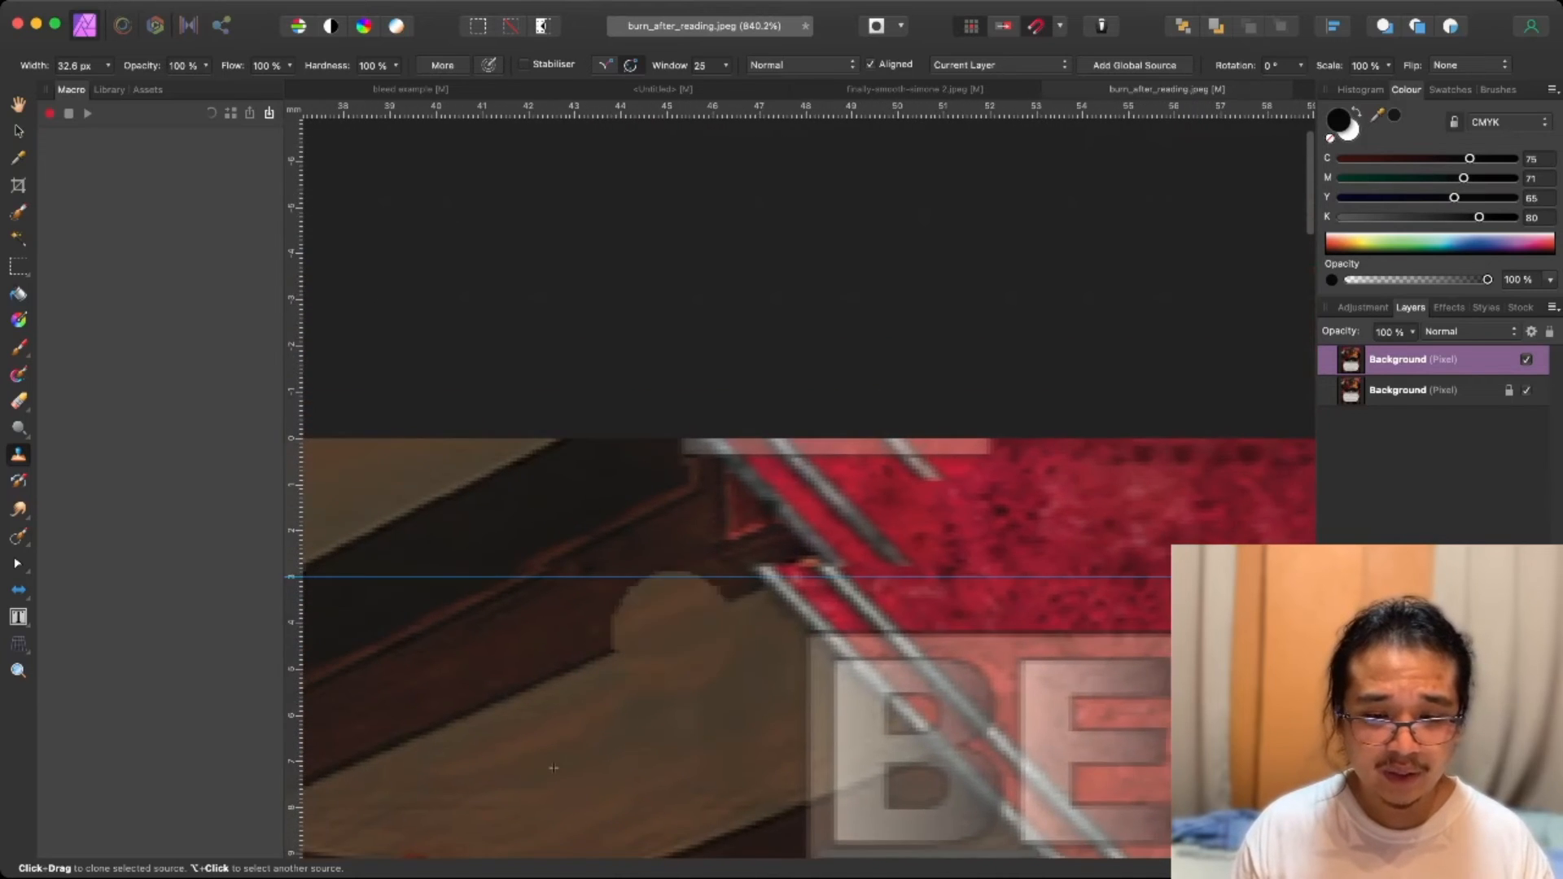
pyautogui.scroll(4, 767, 649)
pyautogui.moveTo(806, 619)
pyautogui.mouseDown()
pyautogui.moveTo(967, 500)
pyautogui.moveTo(911, 619)
pyautogui.mouseUp()
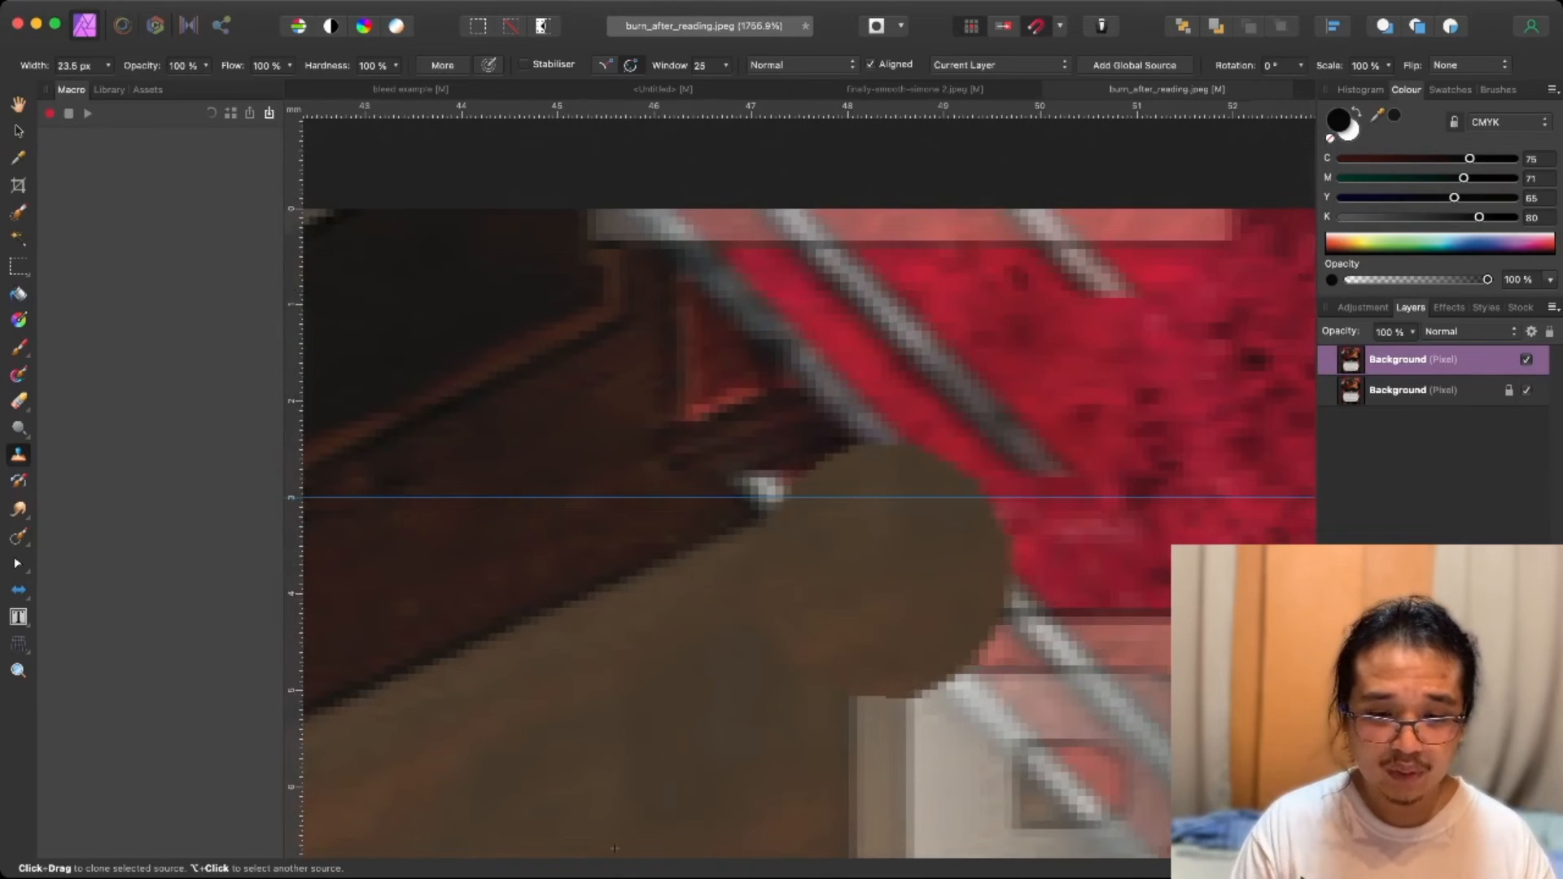
pyautogui.press('super+z')
pyautogui.press('super+z')
pyautogui.press('[')
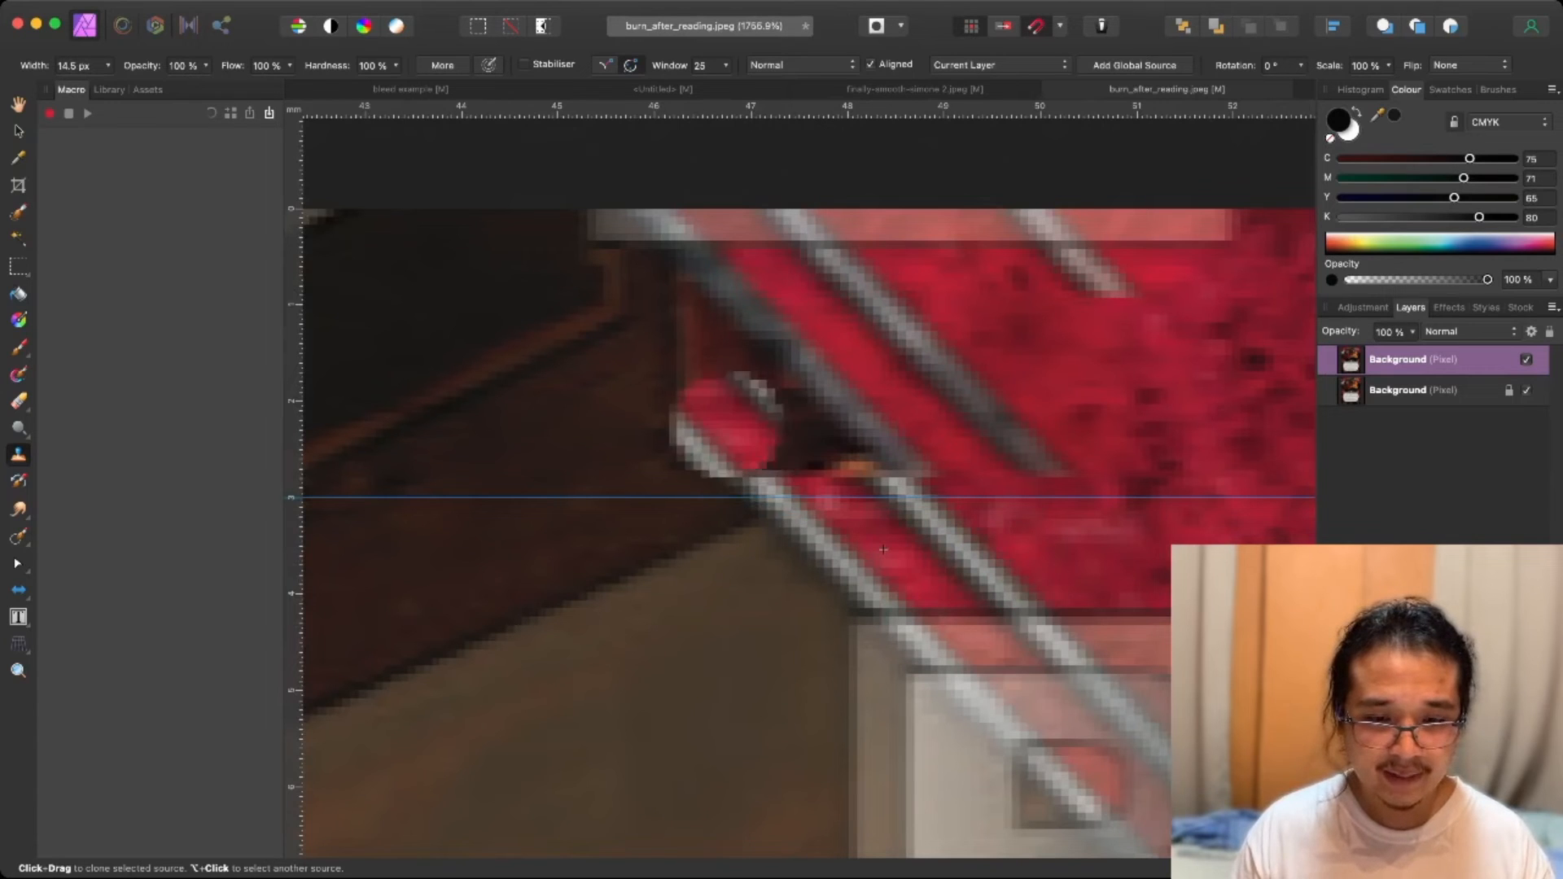
pyautogui.moveTo(762, 438)
pyautogui.mouseDown()
pyautogui.moveTo(679, 364)
pyautogui.moveTo(804, 421)
pyautogui.moveTo(851, 468)
pyautogui.moveTo(774, 374)
pyautogui.moveTo(627, 261)
pyautogui.moveTo(753, 372)
pyautogui.mouseUp()
pyautogui.moveTo(603, 326)
pyautogui.mouseDown()
pyautogui.moveTo(521, 228)
pyautogui.moveTo(667, 244)
pyautogui.moveTo(798, 293)
pyautogui.moveTo(1010, 419)
pyautogui.moveTo(817, 221)
pyautogui.mouseUp()
pyautogui.moveTo(1101, 256)
pyautogui.mouseDown()
pyautogui.moveTo(1040, 245)
pyautogui.moveTo(1238, 236)
pyautogui.moveTo(912, 232)
pyautogui.mouseUp()
# Inpaint over the pale streaks crossing the cloned frame line above the BETA stamp with a 9.4 px brush.
pyautogui.scroll(-5, 814, 489)
pyautogui.scroll(4, 814, 489)
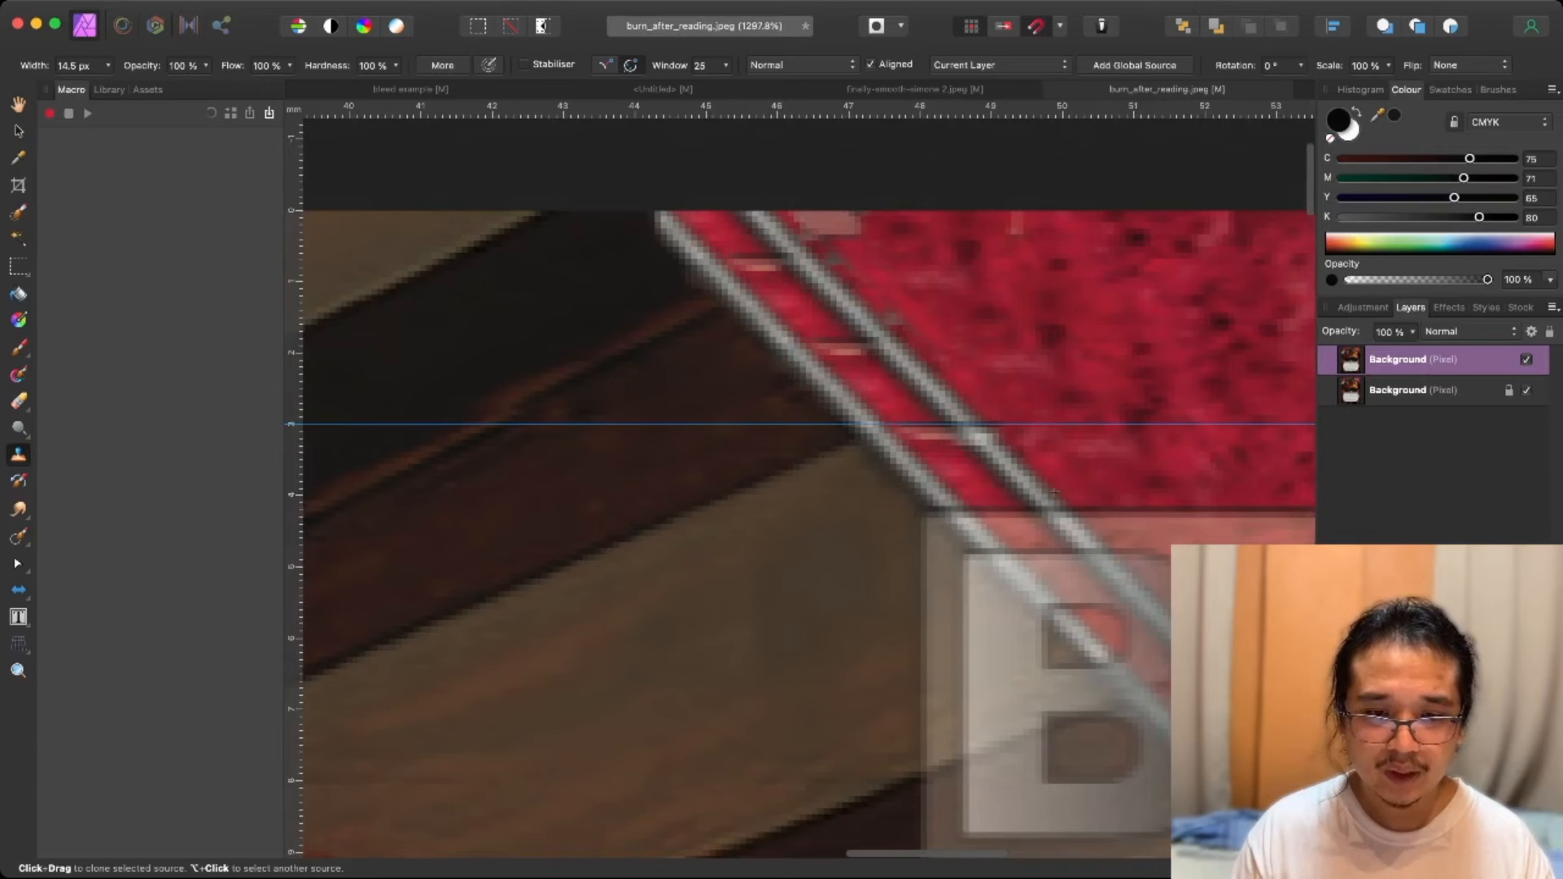
pyautogui.press('j')
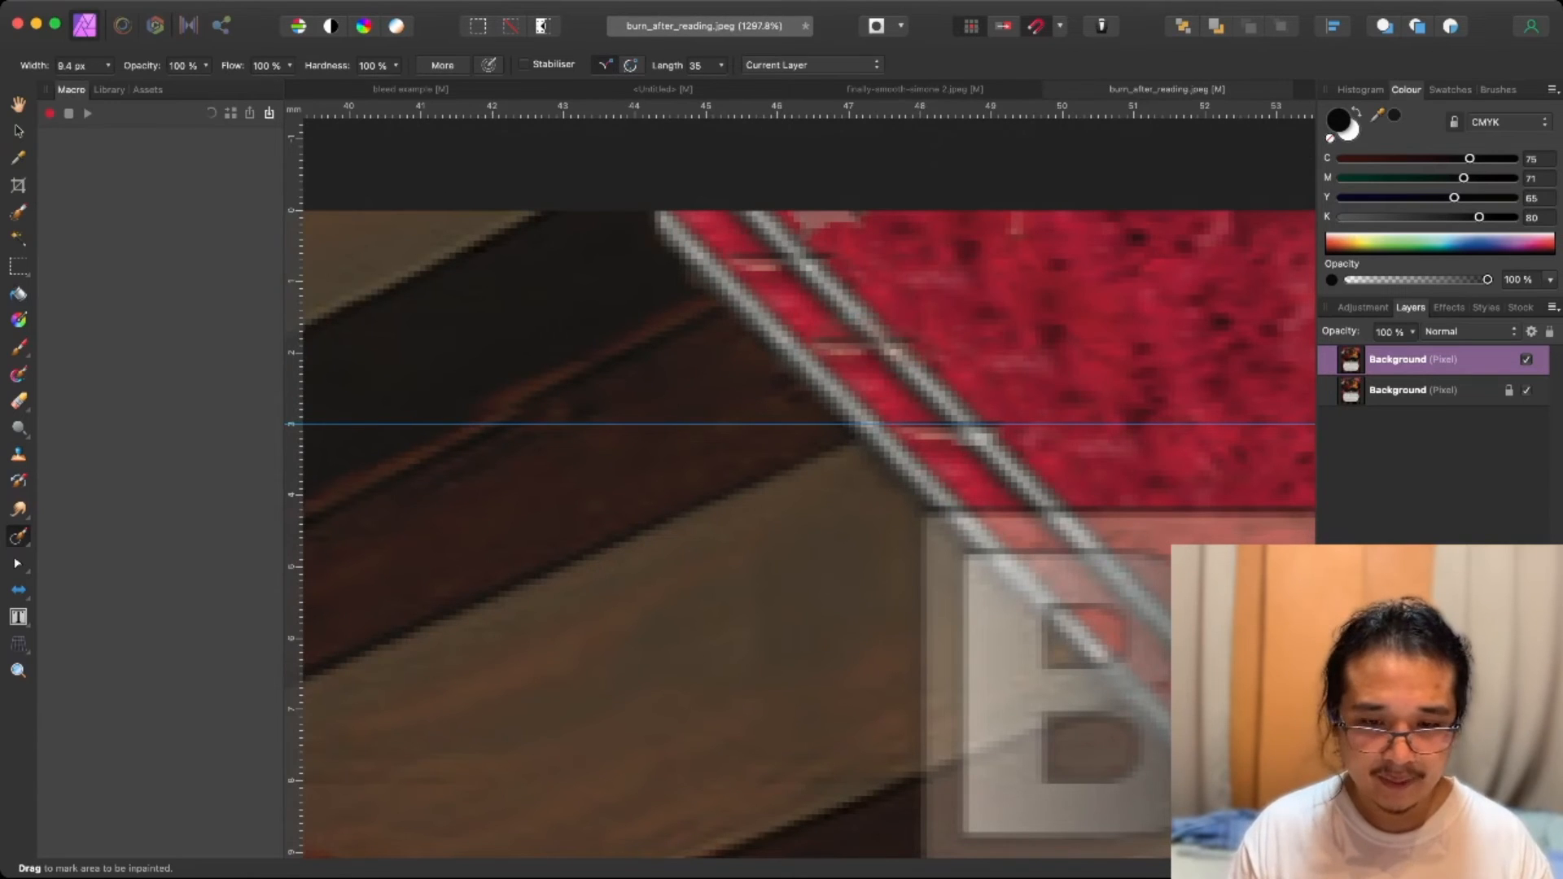
pyautogui.moveTo(903, 430); pyautogui.dragTo(990, 438)
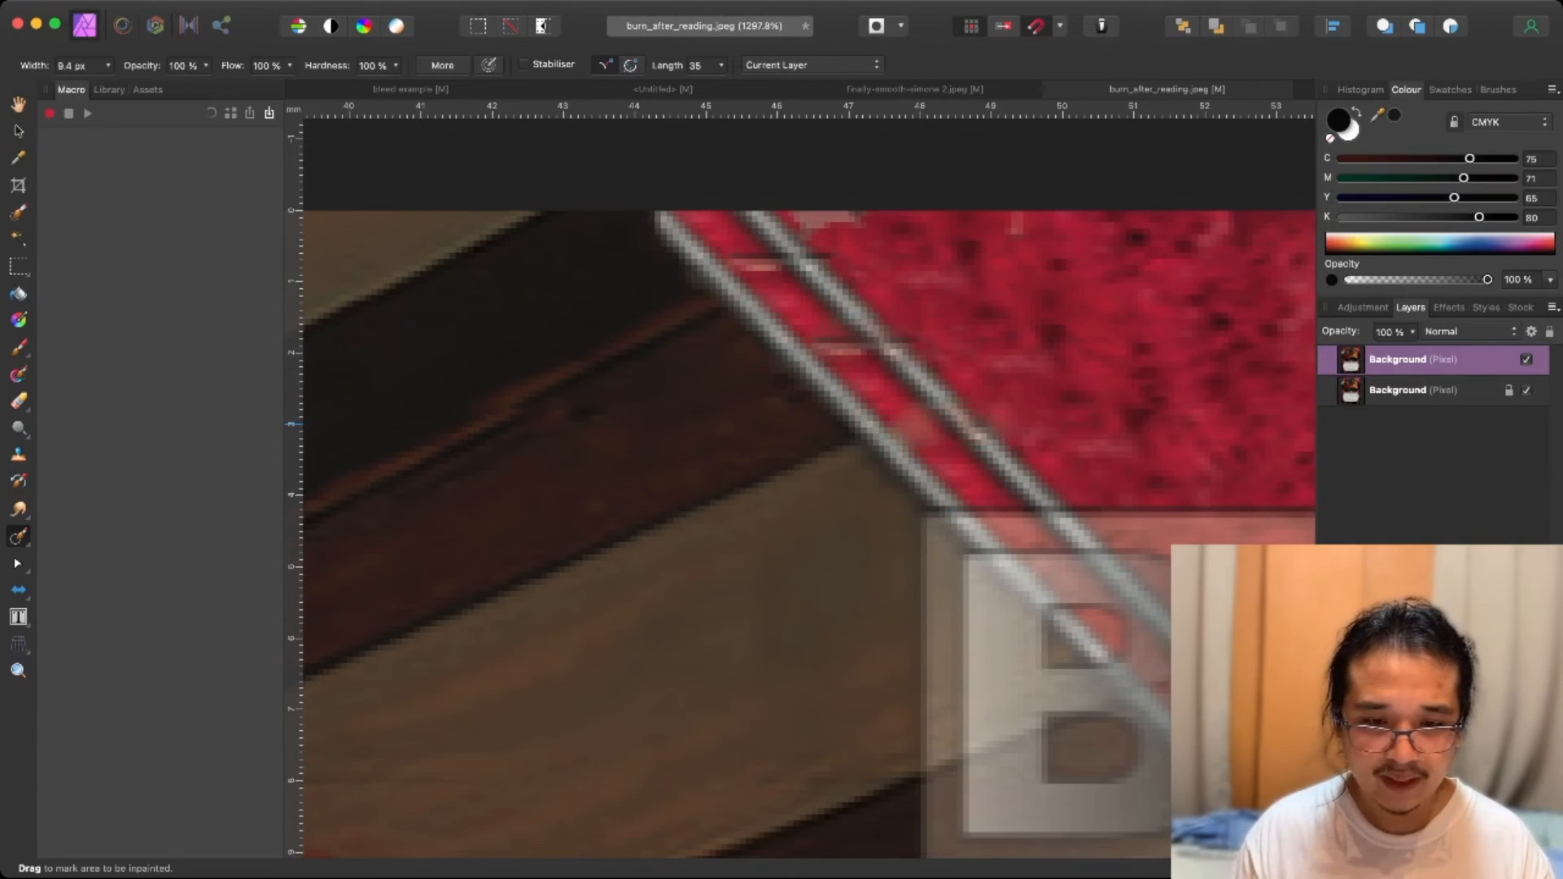
pyautogui.moveTo(811, 350); pyautogui.dragTo(920, 353)
pyautogui.moveTo(709, 259); pyautogui.dragTo(793, 266)
# Clone the diagonal frame line beside the flames down through the right bleed with a 44.2 px brush, covering the duplicated line.
pyautogui.scroll(-4, 815, 488)
pyautogui.scroll(2, 815, 488)
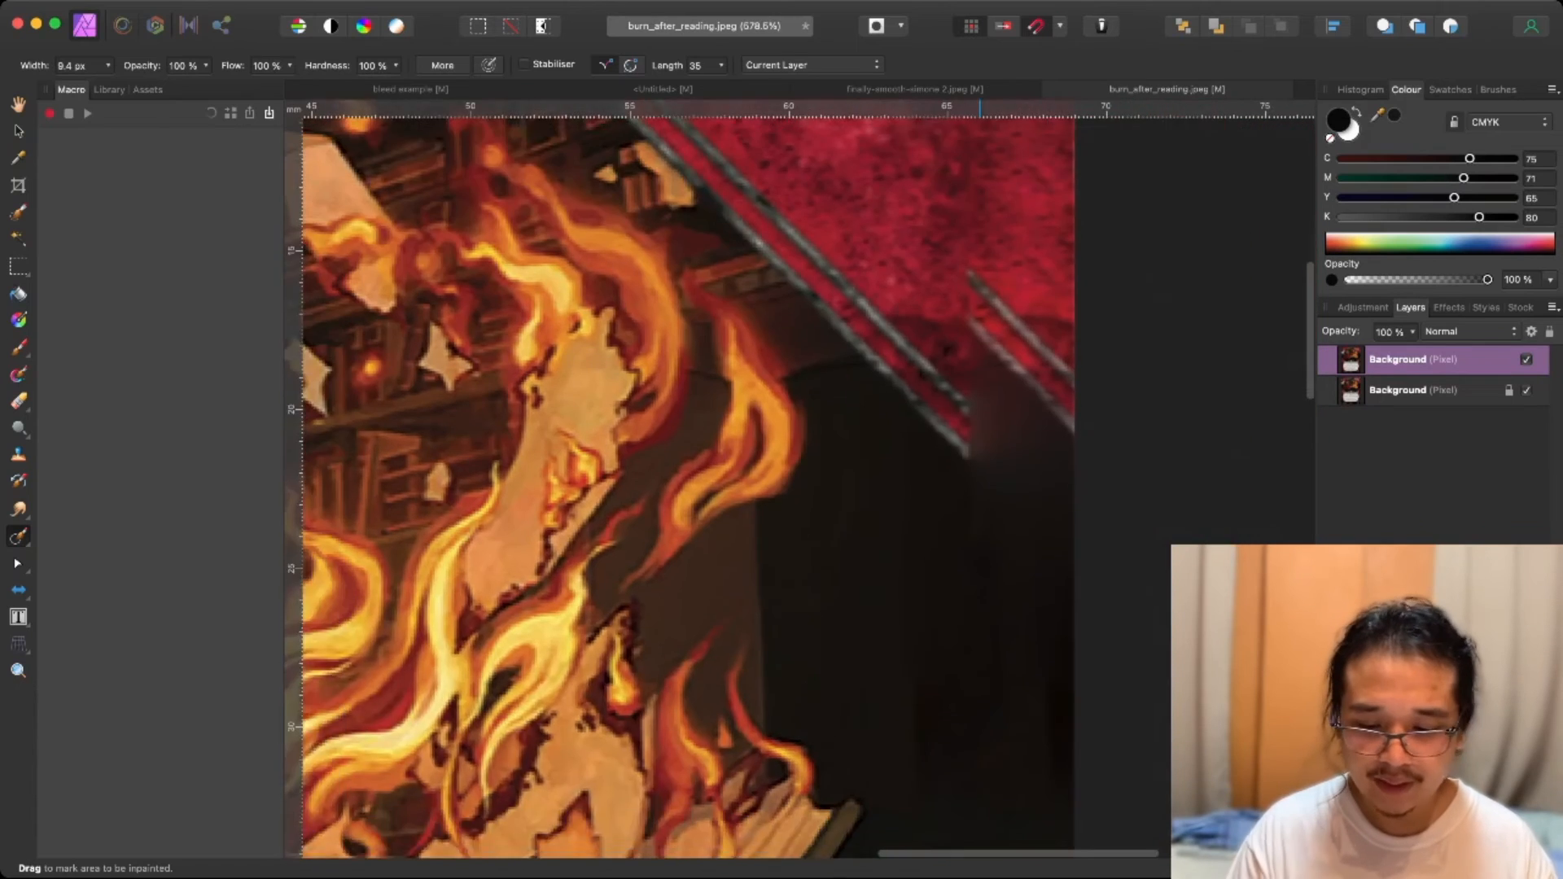
pyautogui.scroll(-3, 875, 525)
pyautogui.scroll(3, 875, 525)
pyautogui.press('s')
pyautogui.keyDown('alt'); pyautogui.click(876, 328); pyautogui.keyUp('alt')
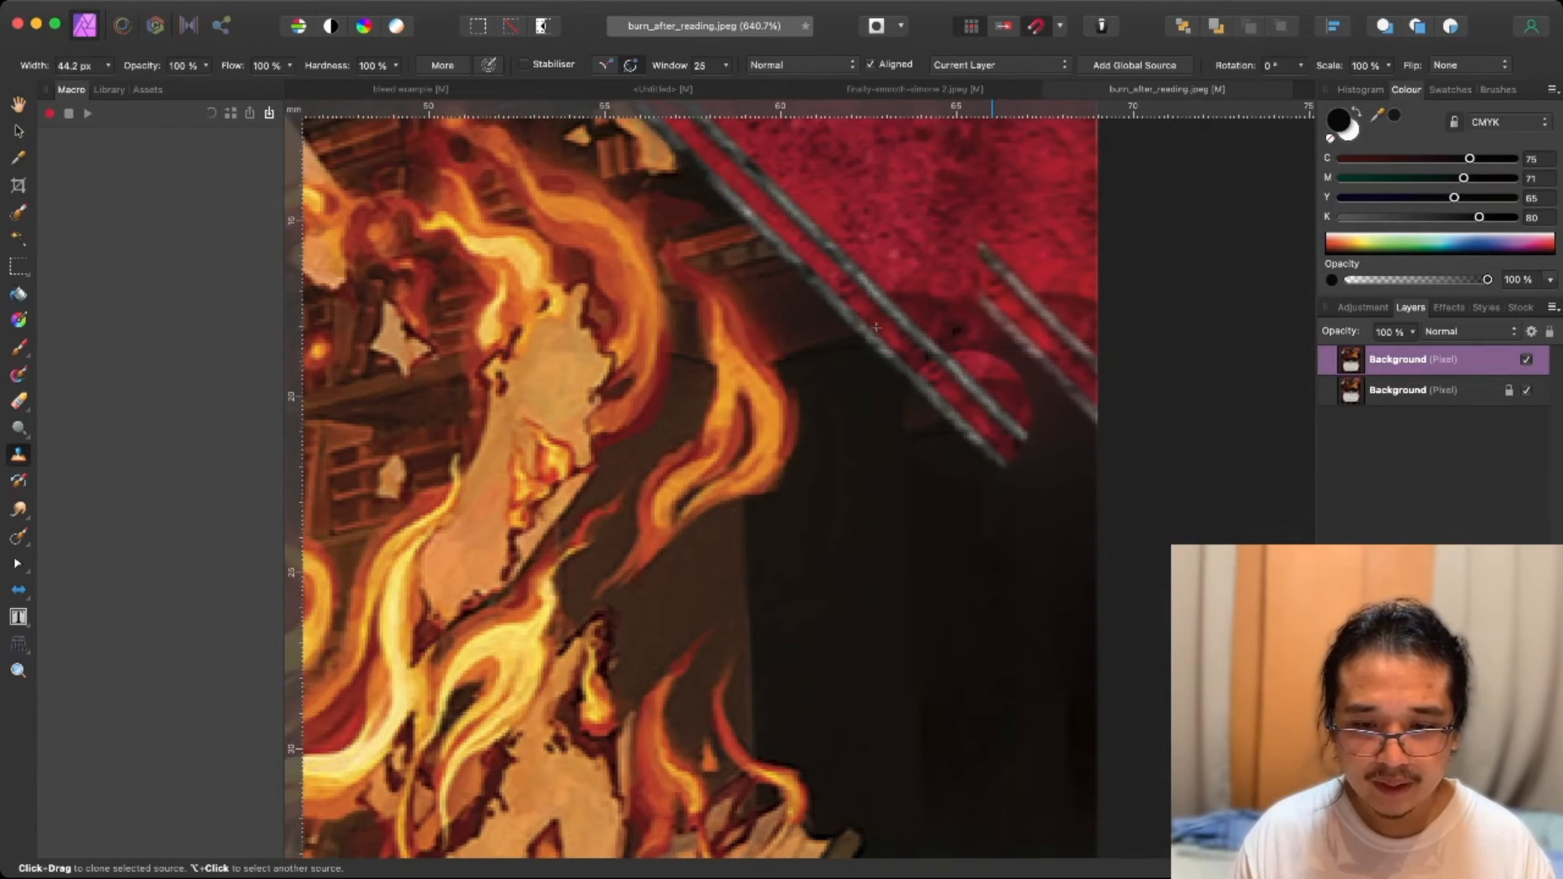
pyautogui.moveTo(1014, 440); pyautogui.dragTo(1083, 546)
pyautogui.moveTo(1050, 383)
pyautogui.mouseDown()
pyautogui.moveTo(944, 272)
pyautogui.moveTo(1058, 346)
pyautogui.moveTo(1034, 444)
pyautogui.mouseUp()
# Clone red texture over the duplicated arm, dark artwork and stray diagonal line in the right bleed beside the text box's upper ornament.
pyautogui.scroll(-5, 863, 443)
pyautogui.scroll(-3, 1041, 432)
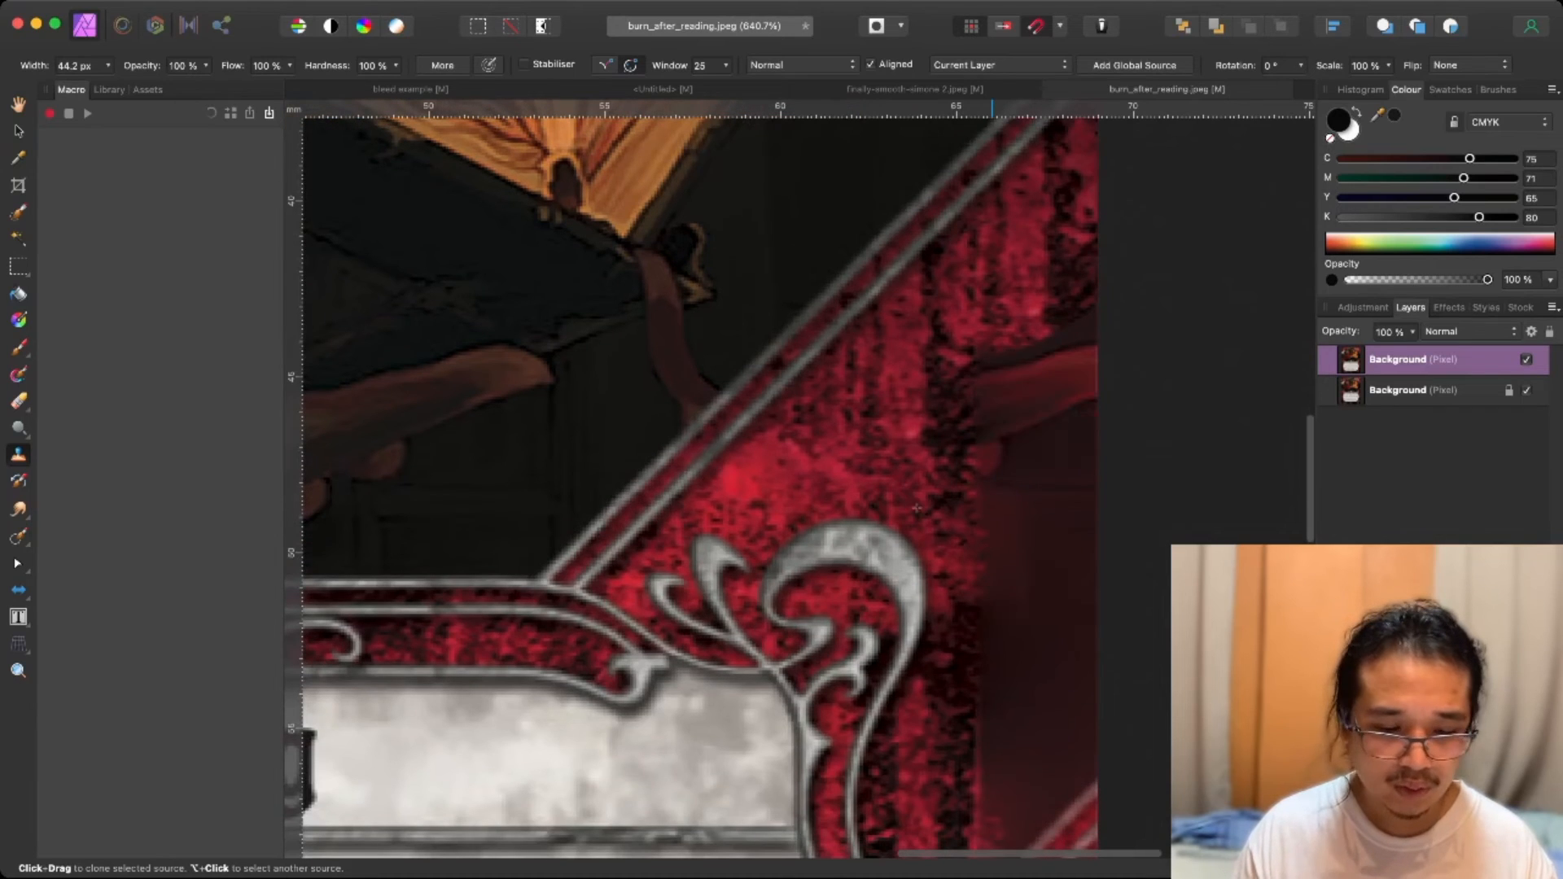
pyautogui.moveTo(917, 508); pyautogui.dragTo(964, 440)
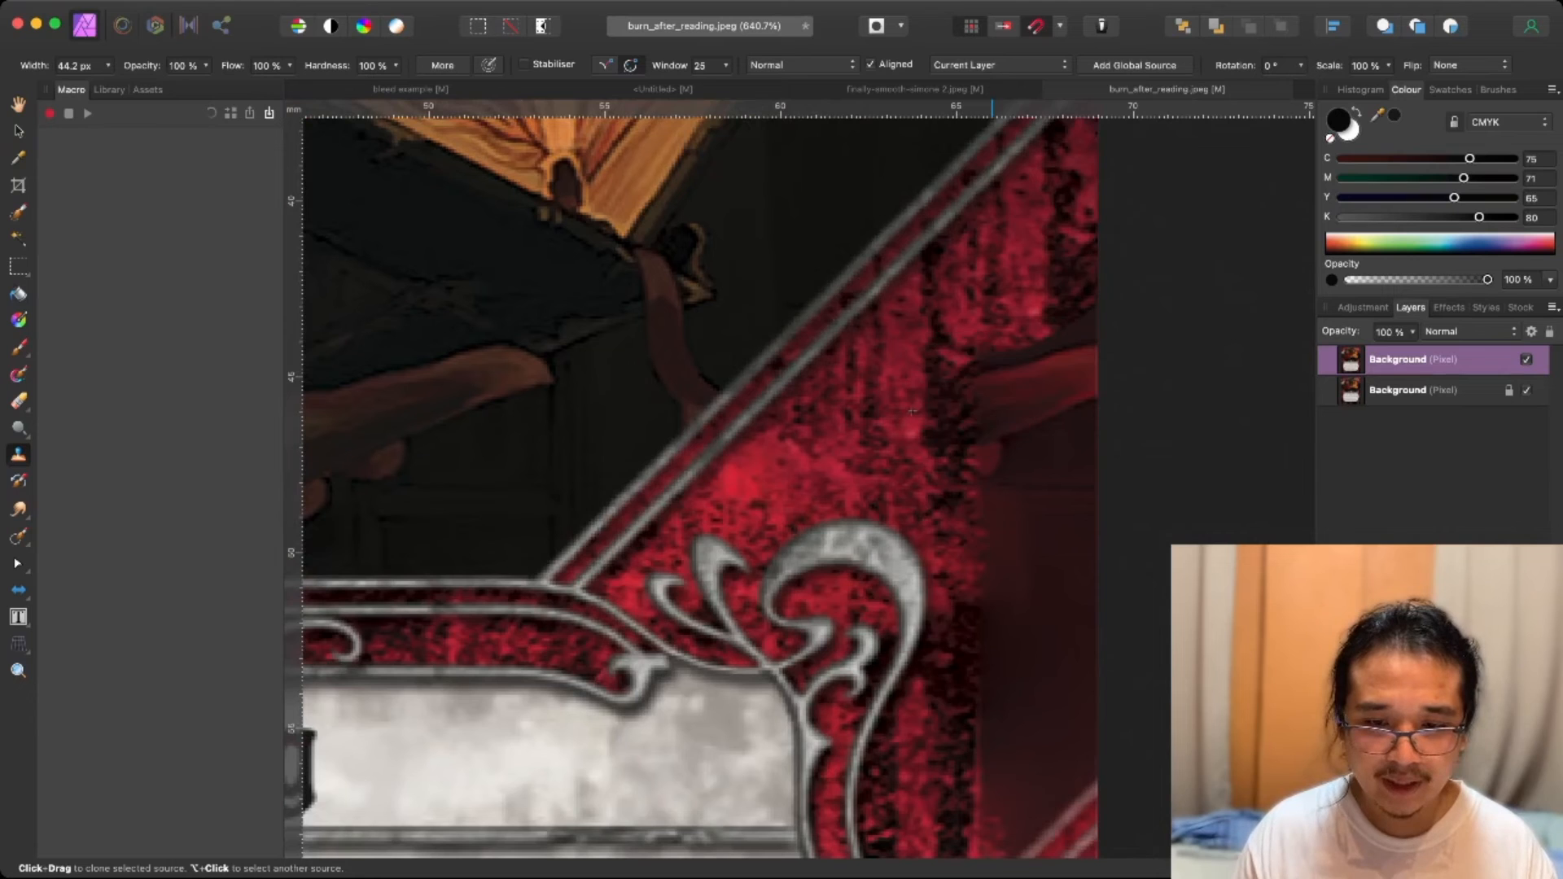
pyautogui.scroll(-2, 958, 382)
pyautogui.scroll(-3, 958, 382)
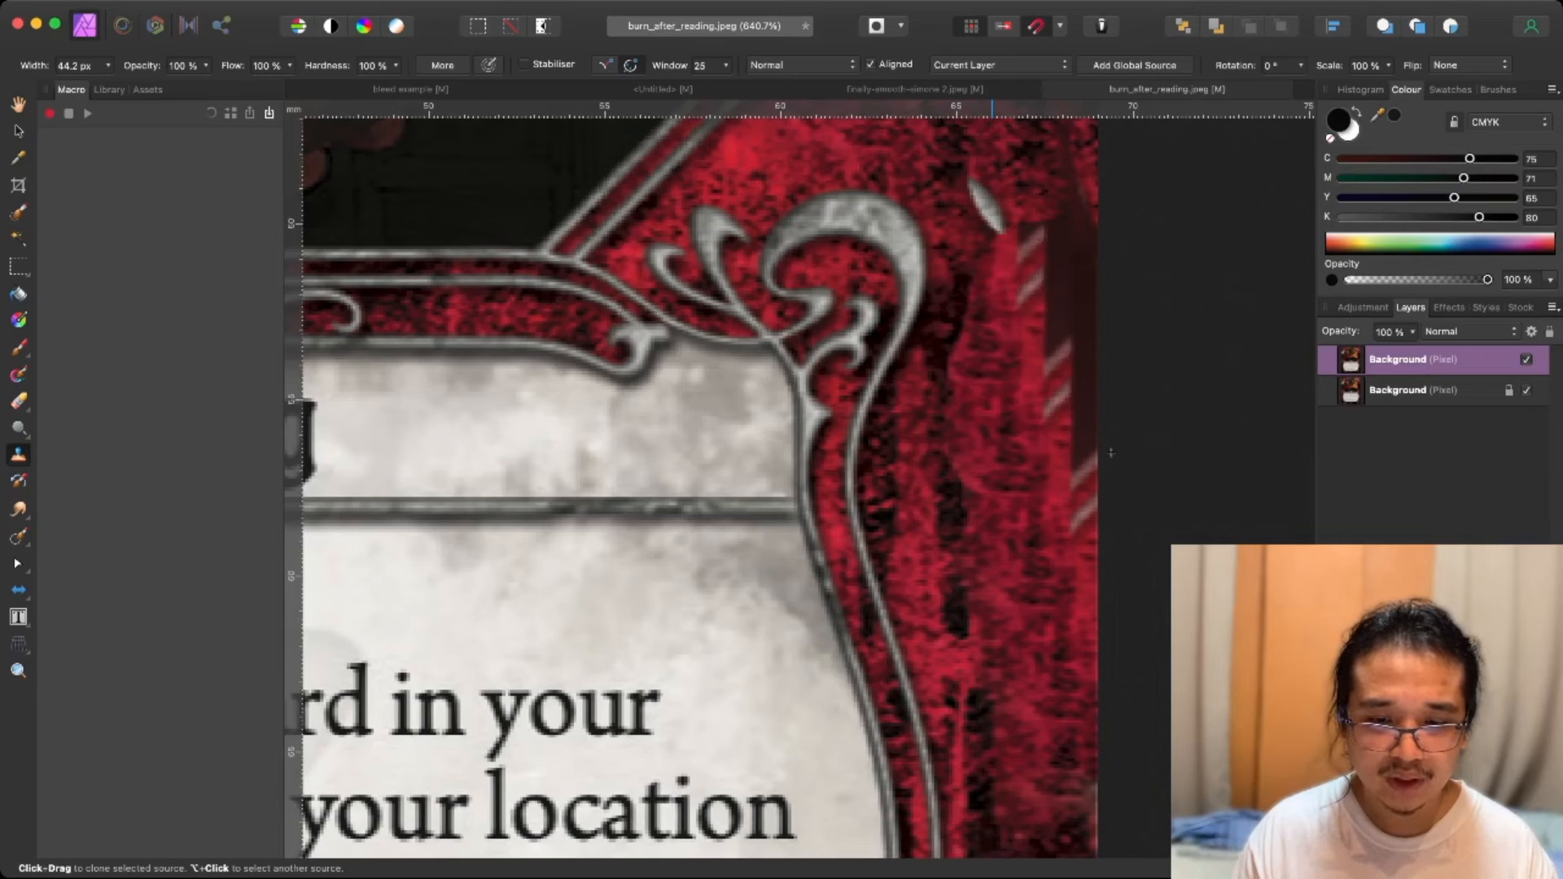
pyautogui.scroll(1, 1090, 644)
pyautogui.moveTo(1058, 590); pyautogui.dragTo(1054, 387)
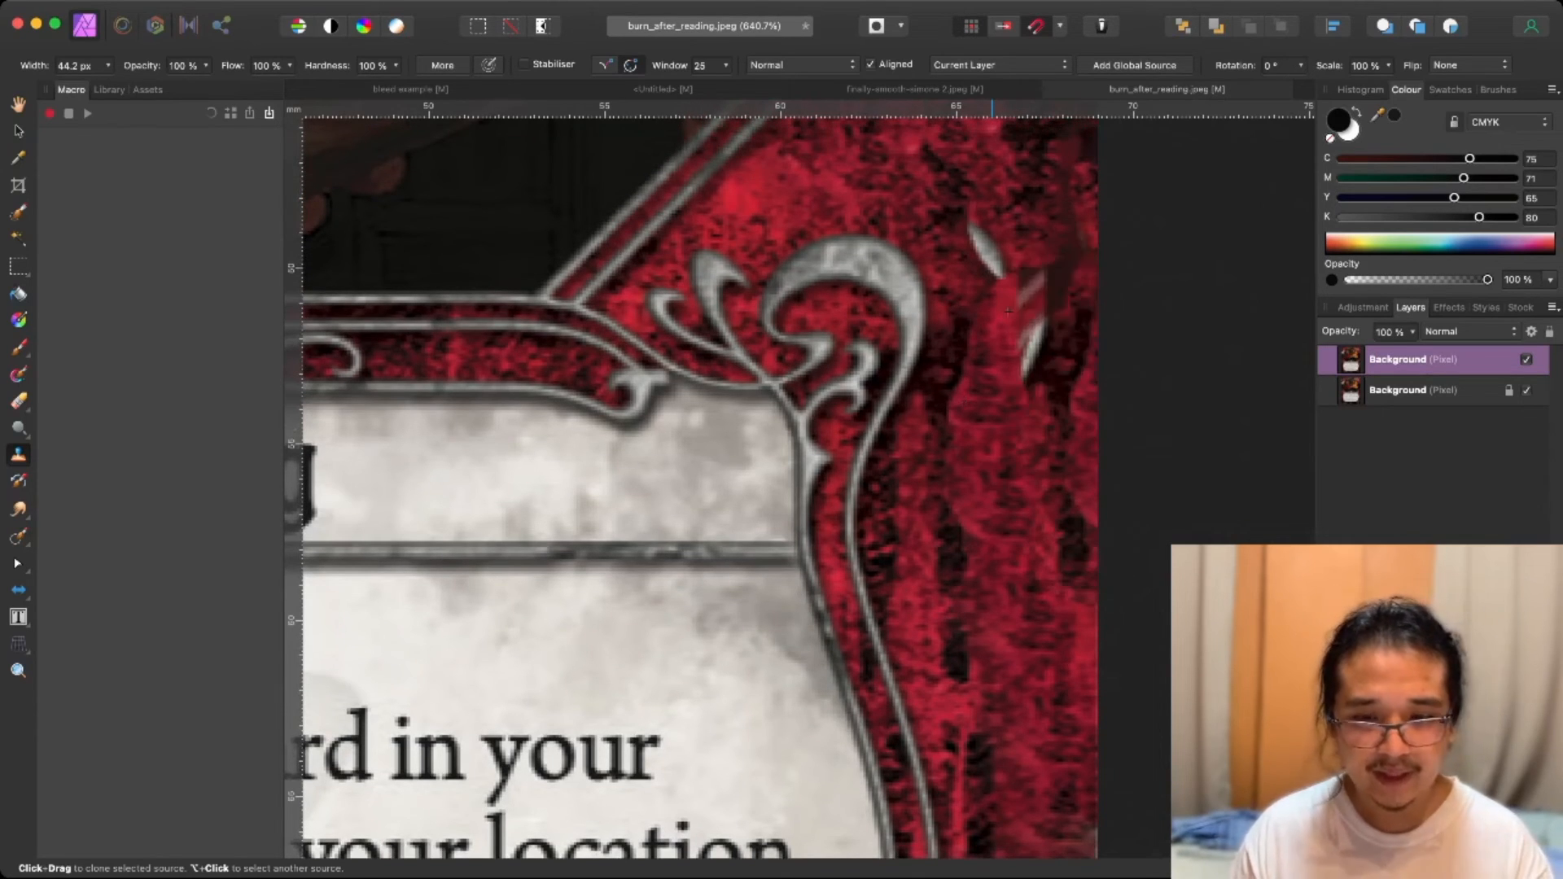
# Inpaint over the ornament fragments and dark remnants in the right bleed beside the upper ornament with an 18.9 px brush.
pyautogui.press('j')
pyautogui.scroll(2, 1131, 409)
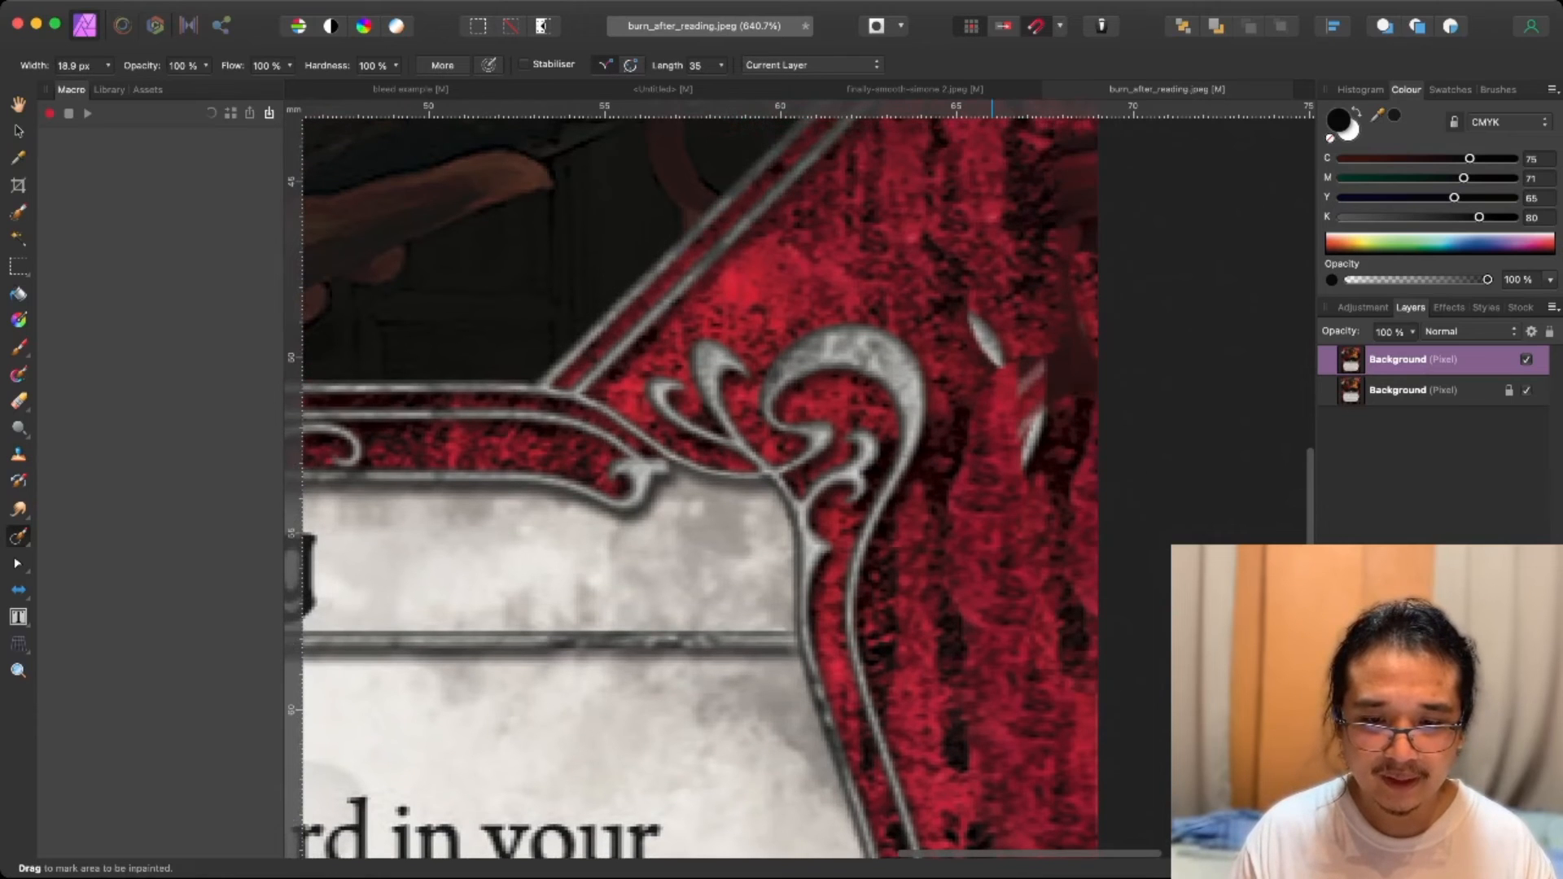
pyautogui.moveTo(966, 321)
pyautogui.mouseDown()
pyautogui.moveTo(1027, 429)
pyautogui.moveTo(1052, 372)
pyautogui.moveTo(1081, 625)
pyautogui.moveTo(1081, 250)
pyautogui.mouseUp()
pyautogui.scroll(5, 1081, 250)
pyautogui.scroll(-7, 1082, 249)
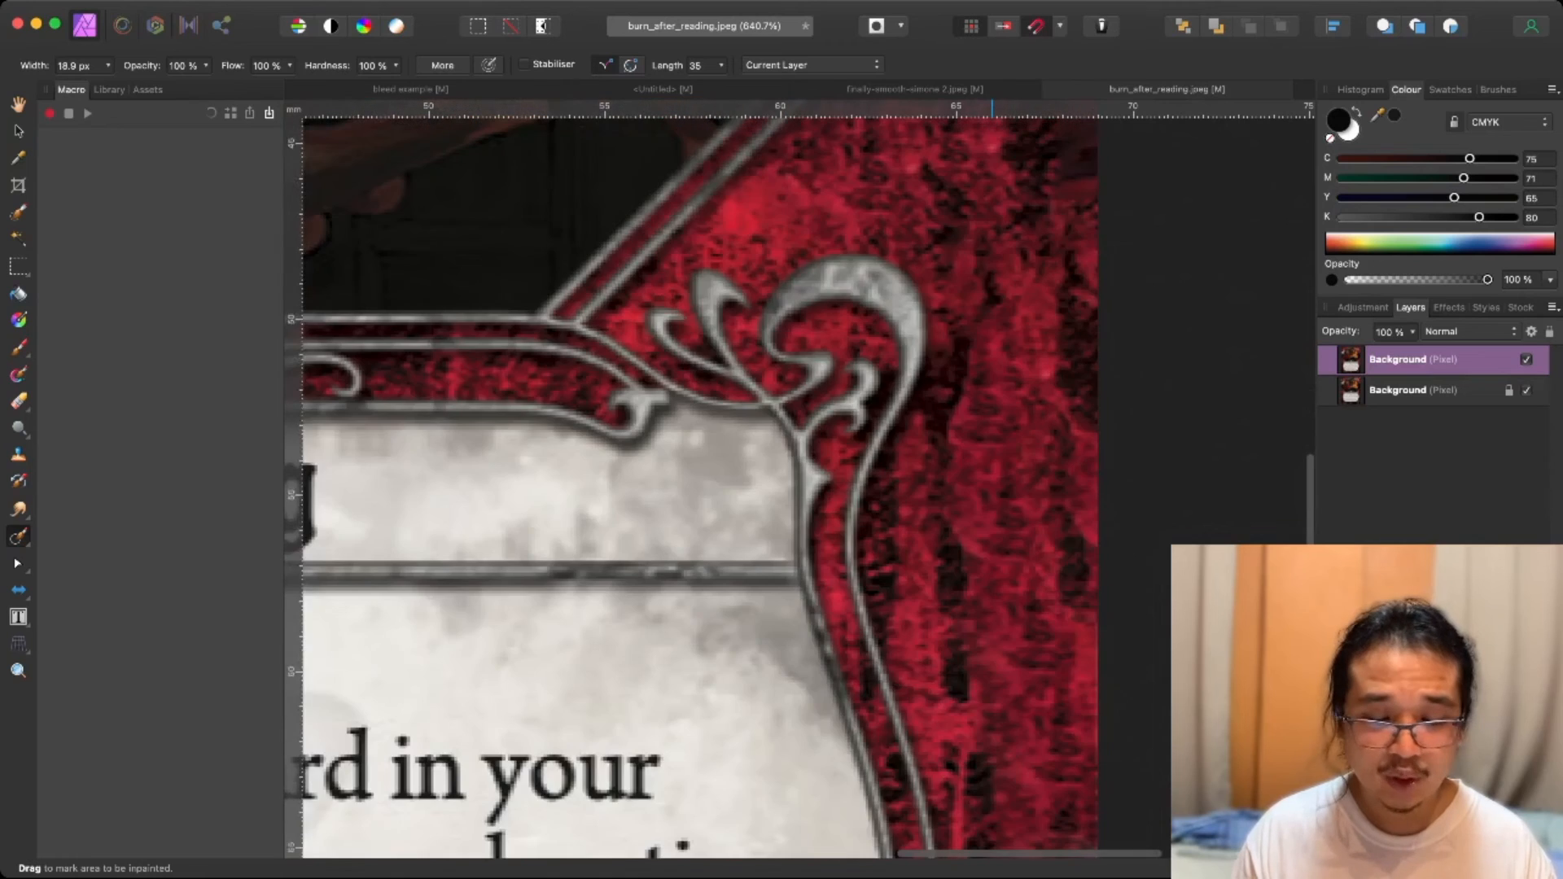
# Inspect the bleed around the card's lower-right and lower-left corners for leftover artifacts.
pyautogui.scroll(-3, 643, 118)
pyautogui.scroll(-10, 643, 119)
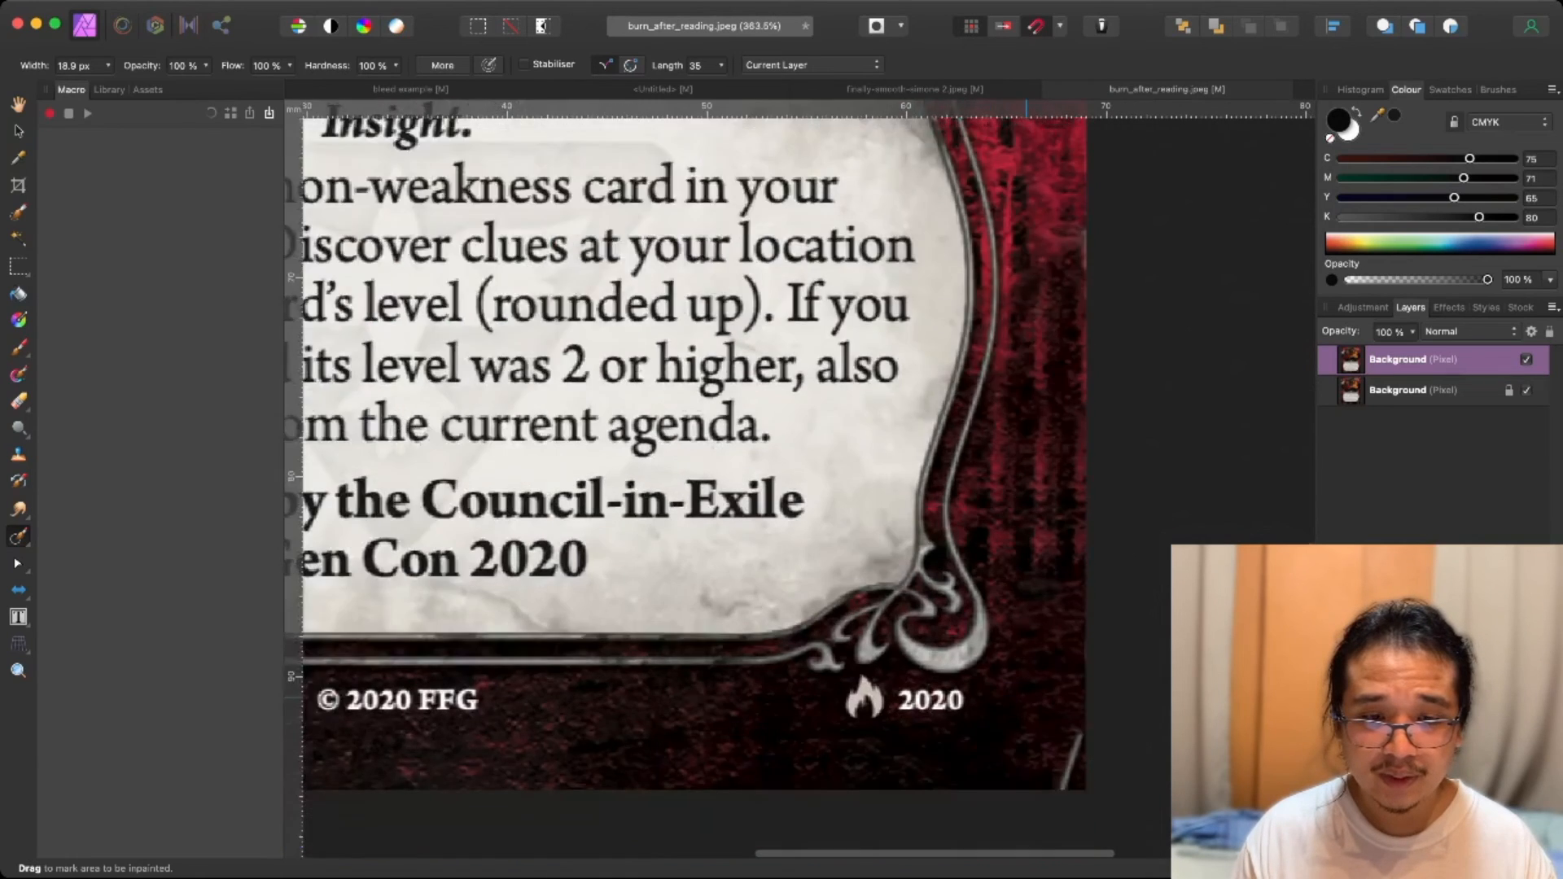
pyautogui.scroll(15, 643, 119)
pyautogui.hscroll(-5, 643, 118)
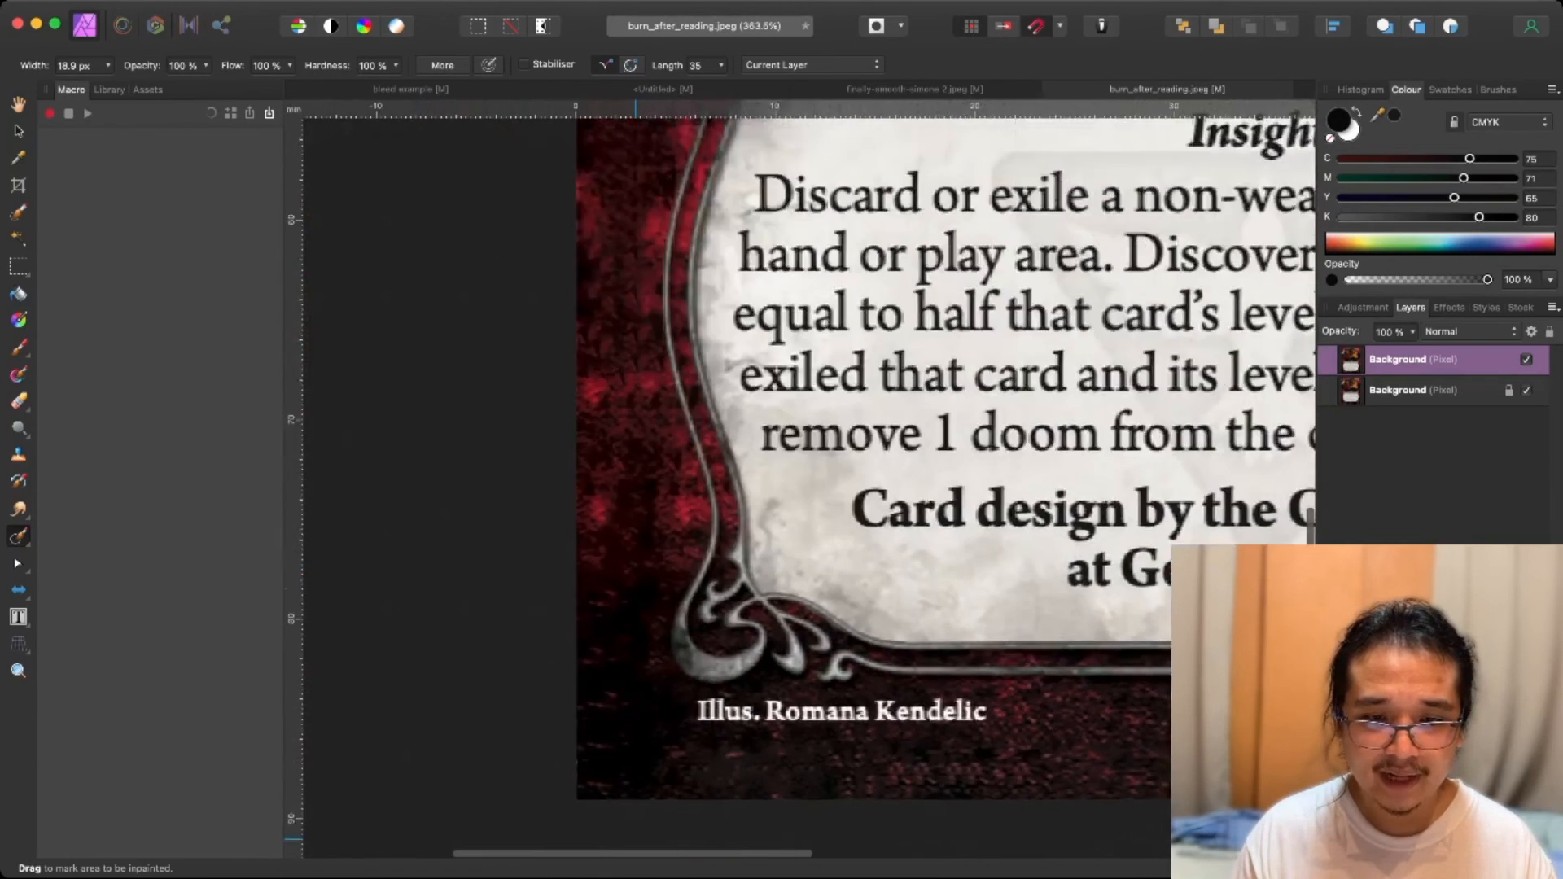
# Clone the double diagonal frame line and surrounding texture up into the left bleed below the bookshelf, covering the misaligned line with a 44.2 px brush.
pyautogui.scroll(6, 636, 488)
pyautogui.hscroll(-3, 636, 488)
pyautogui.scroll(-3, 937, 570)
pyautogui.scroll(10, 937, 570)
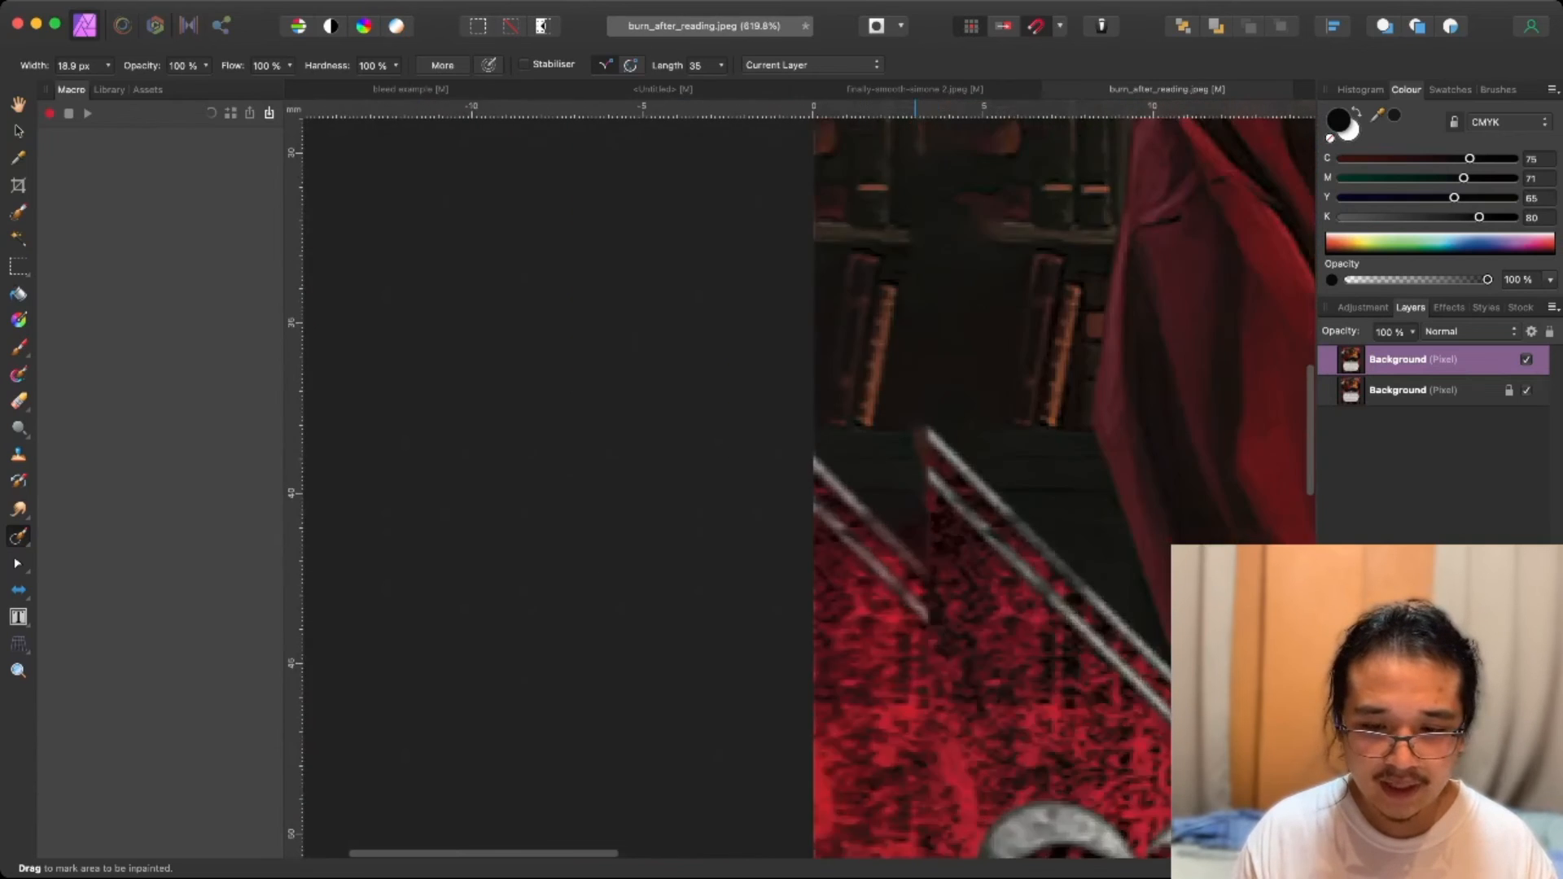
pyautogui.press('s')
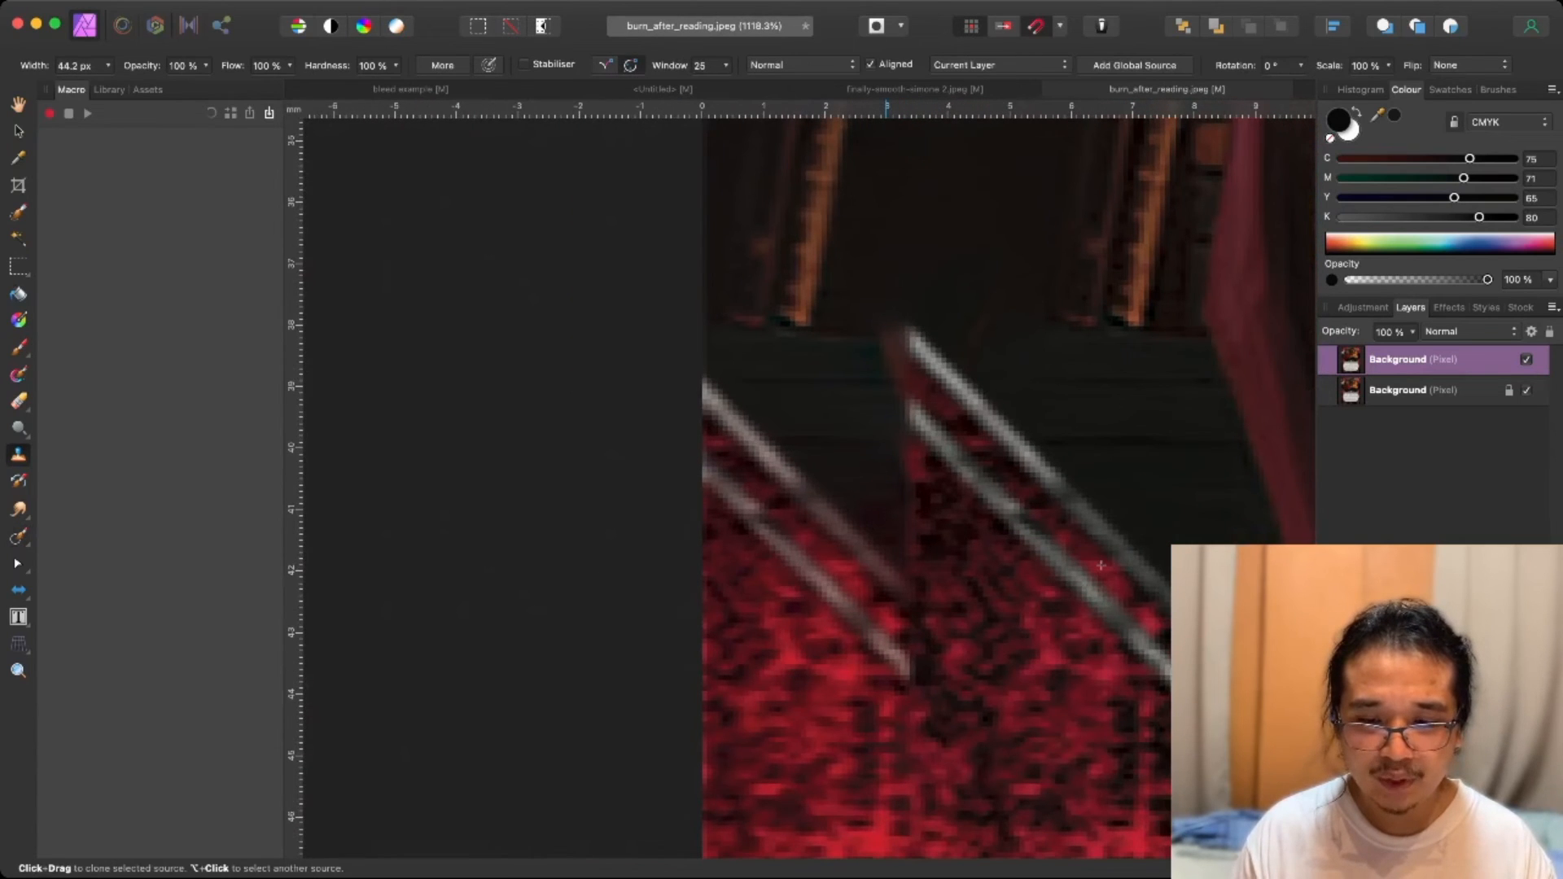
pyautogui.moveTo(1101, 564)
pyautogui.mouseDown()
pyautogui.moveTo(1032, 627)
pyautogui.moveTo(992, 579)
pyautogui.moveTo(1141, 602)
pyautogui.moveTo(896, 375)
pyautogui.moveTo(774, 220)
pyautogui.moveTo(823, 476)
pyautogui.moveTo(1099, 852)
pyautogui.mouseUp()
pyautogui.moveTo(887, 612); pyautogui.dragTo(725, 473)
# Inspect the whole Burn After Reading card from top to bottom for remaining artifacts in the retouched bleed.
pyautogui.scroll(-10, 708, 489)
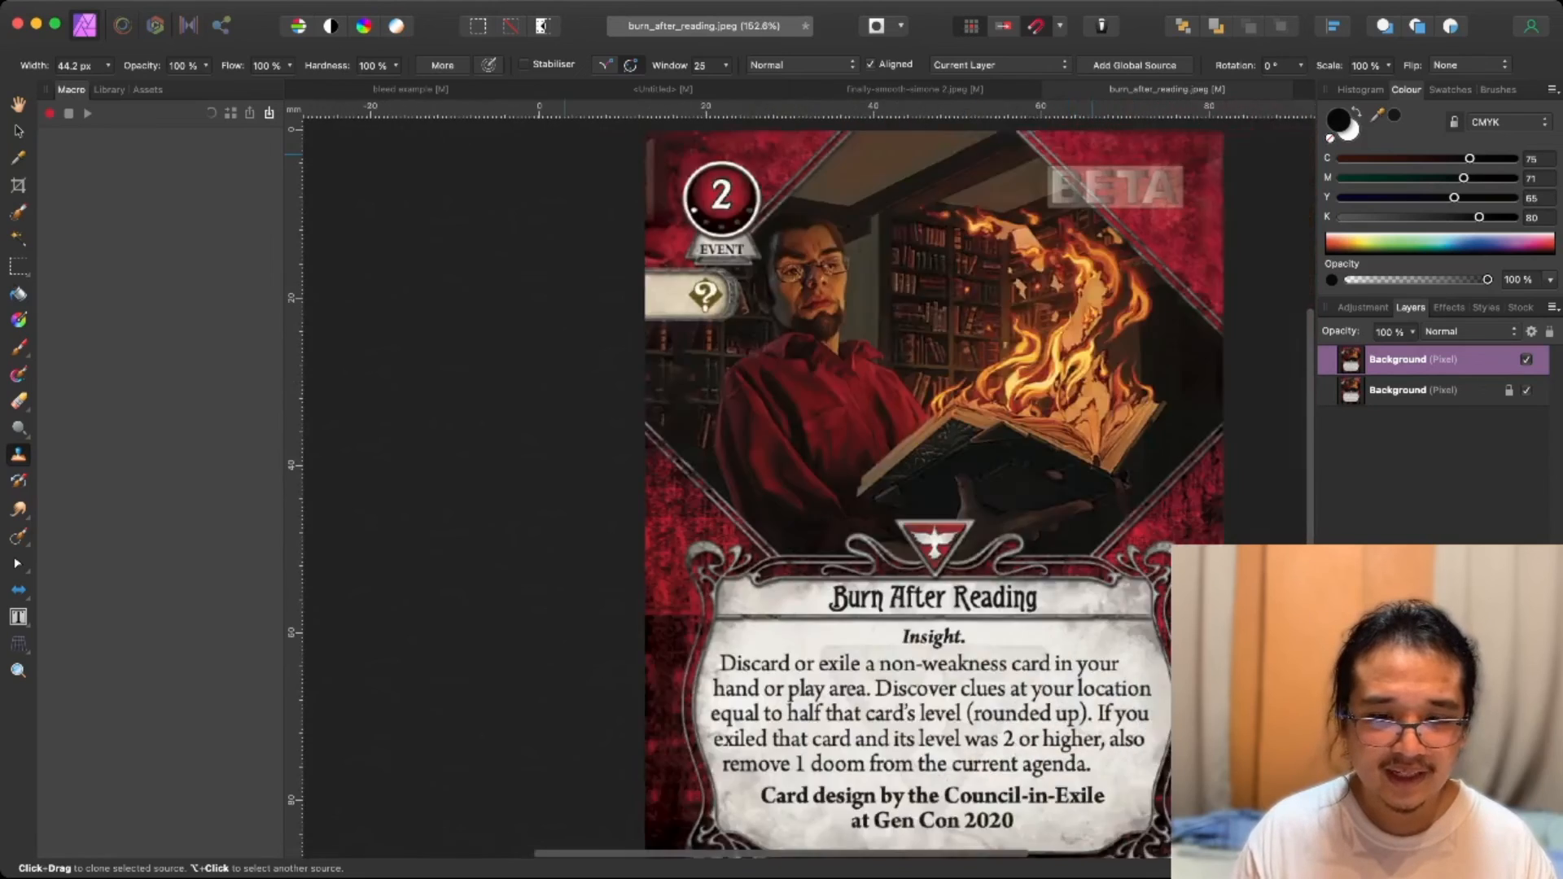
pyautogui.hscroll(6, 761, 221)
pyautogui.hscroll(-8, 761, 221)
pyautogui.scroll(4, 761, 220)
pyautogui.scroll(-8, 895, 407)
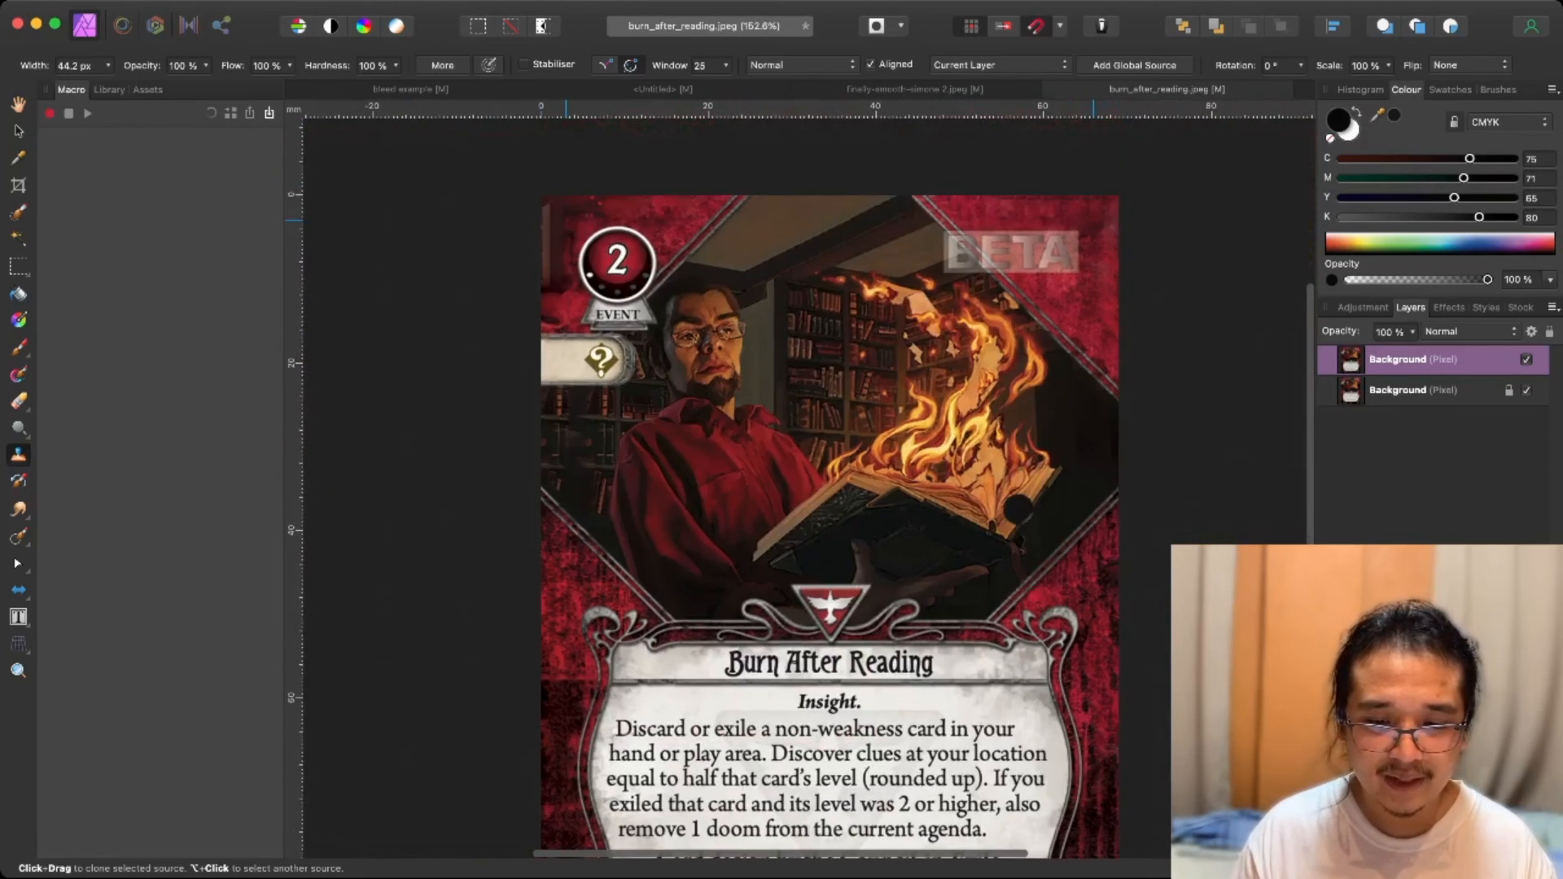
pyautogui.scroll(-3, 1017, 522)
pyautogui.scroll(3, 1010, 522)
pyautogui.scroll(3, 1010, 522)
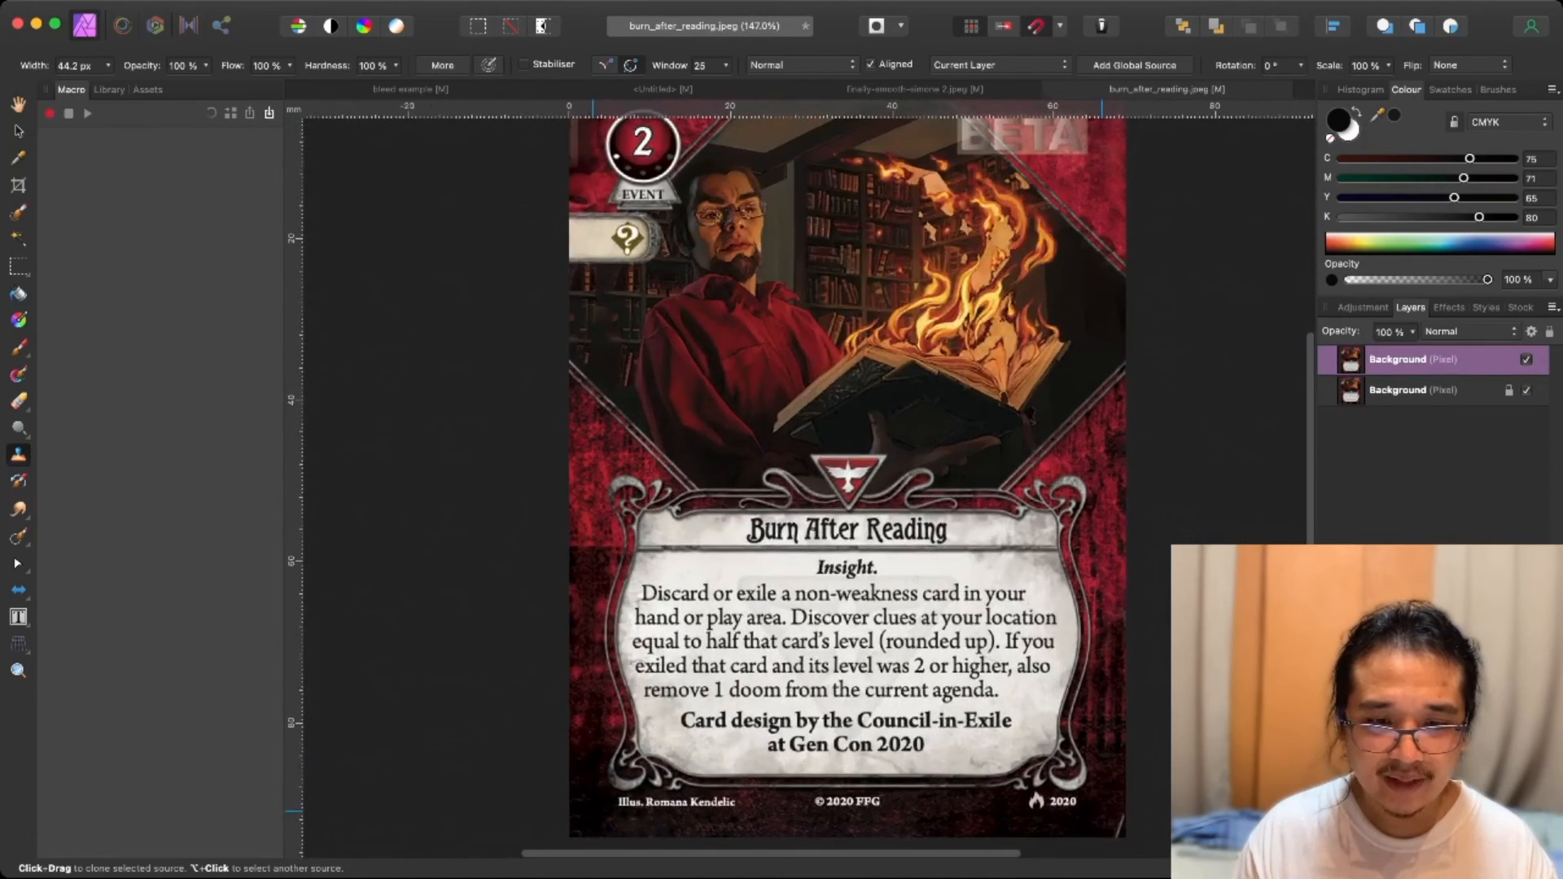
pyautogui.scroll(-2, 1009, 522)
pyautogui.scroll(1, 1097, 533)
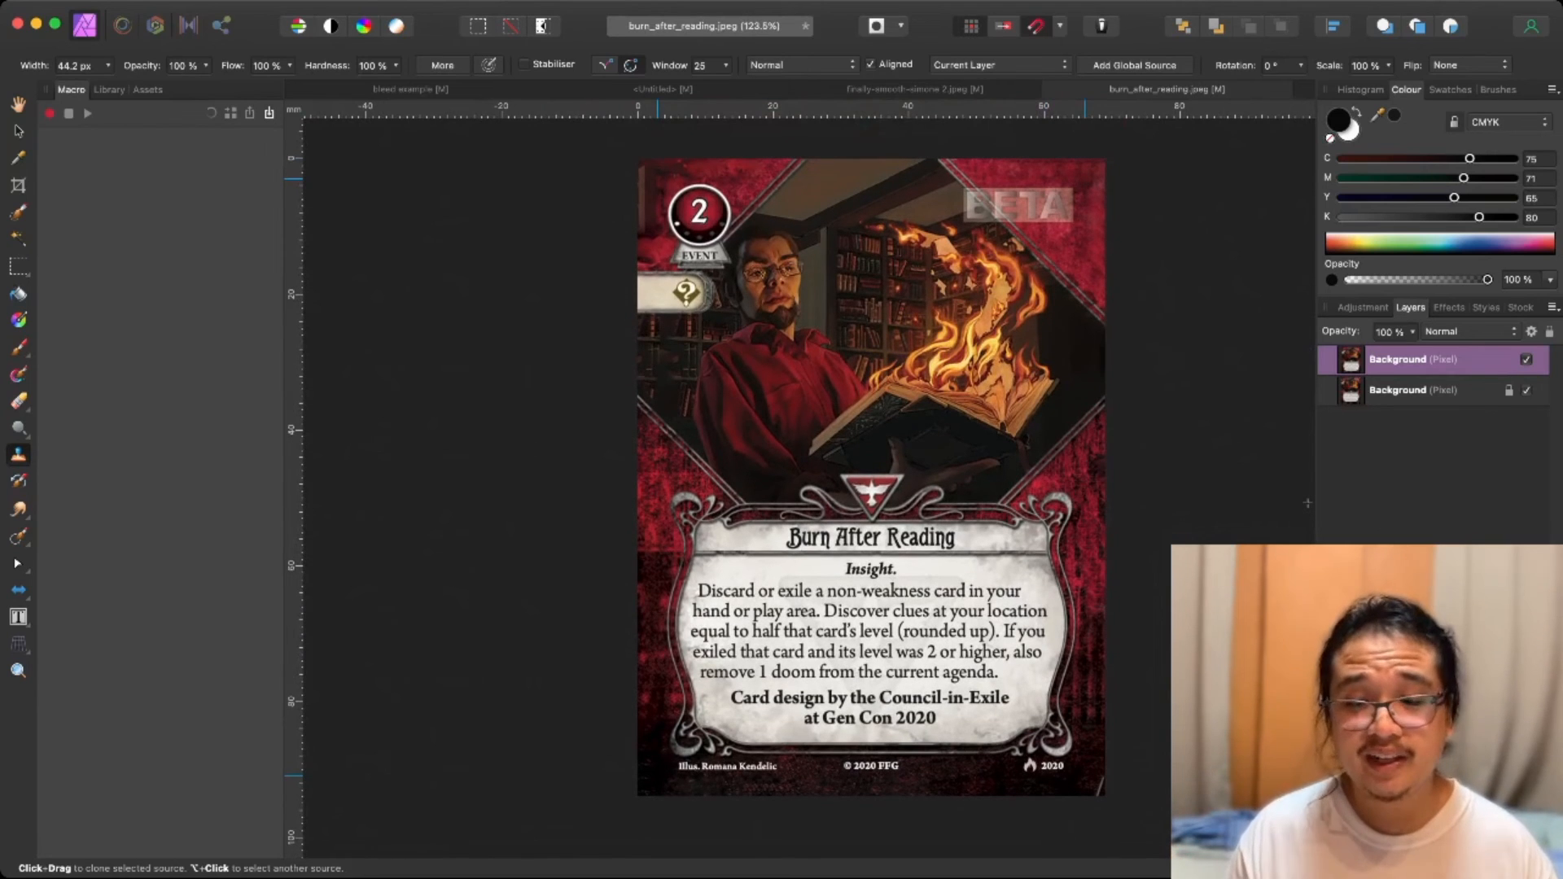
# Compare the retouched card with the original by toggling the upper Background layer, leave it visible, and show the bleed guides.
pyautogui.click(1527, 359)
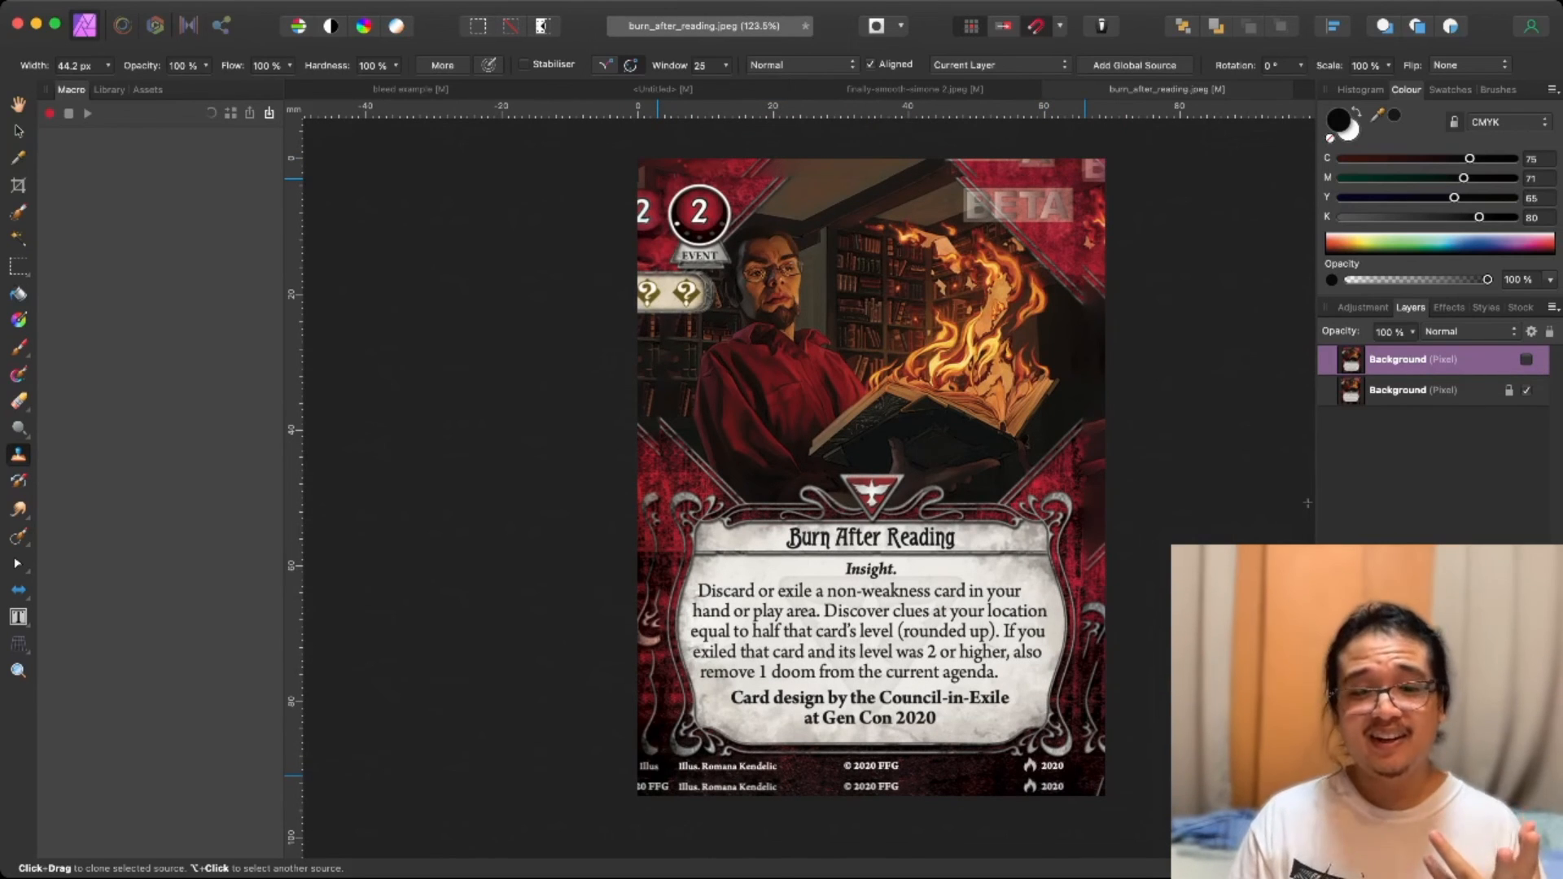
pyautogui.click(1527, 359)
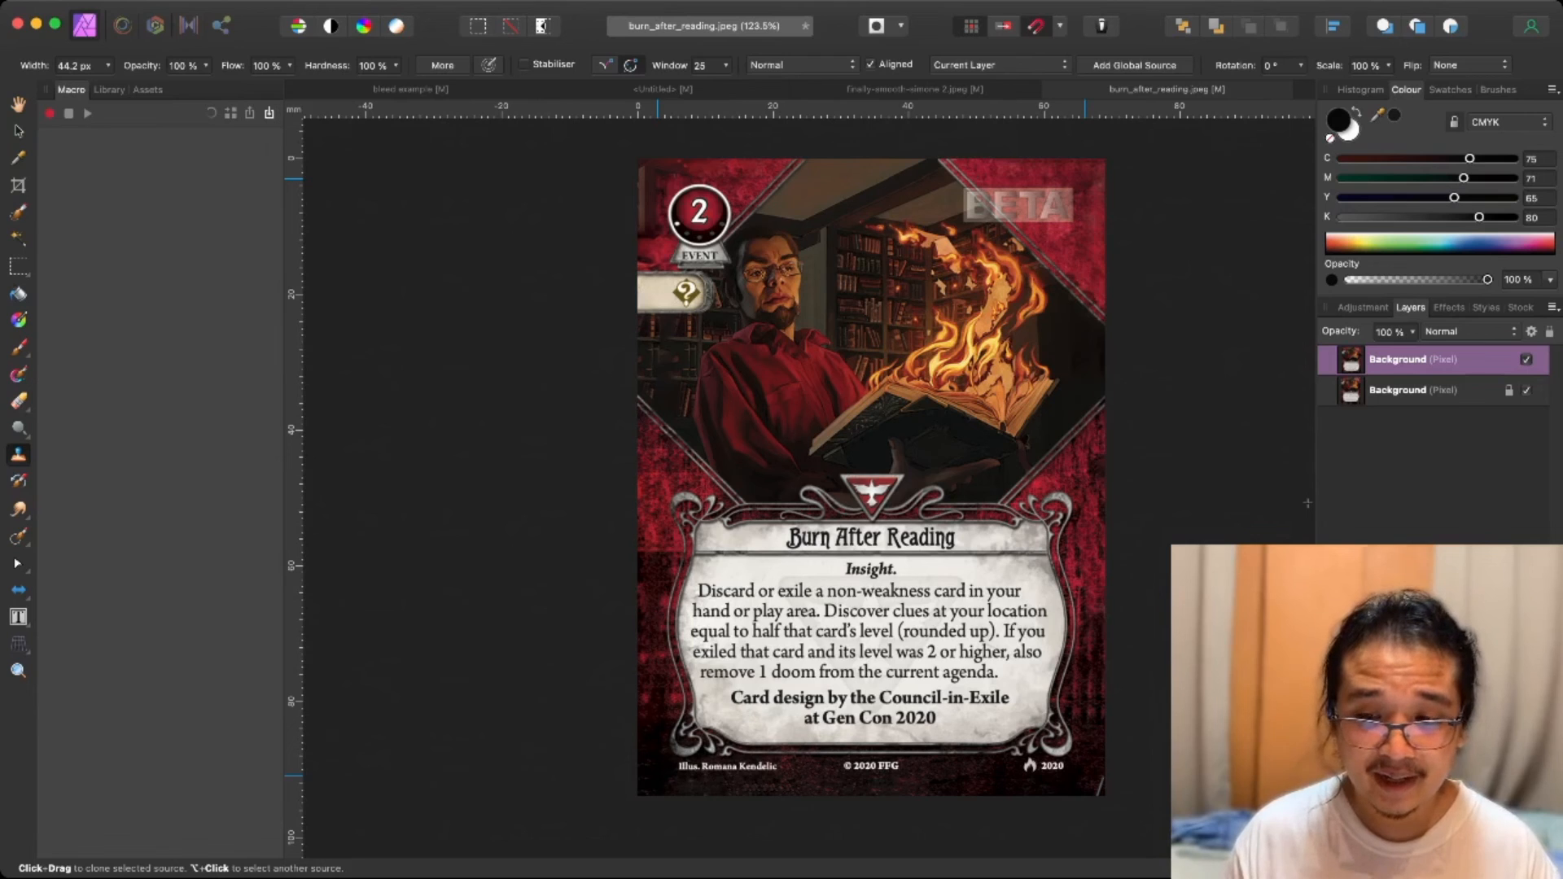
pyautogui.click(1526, 359)
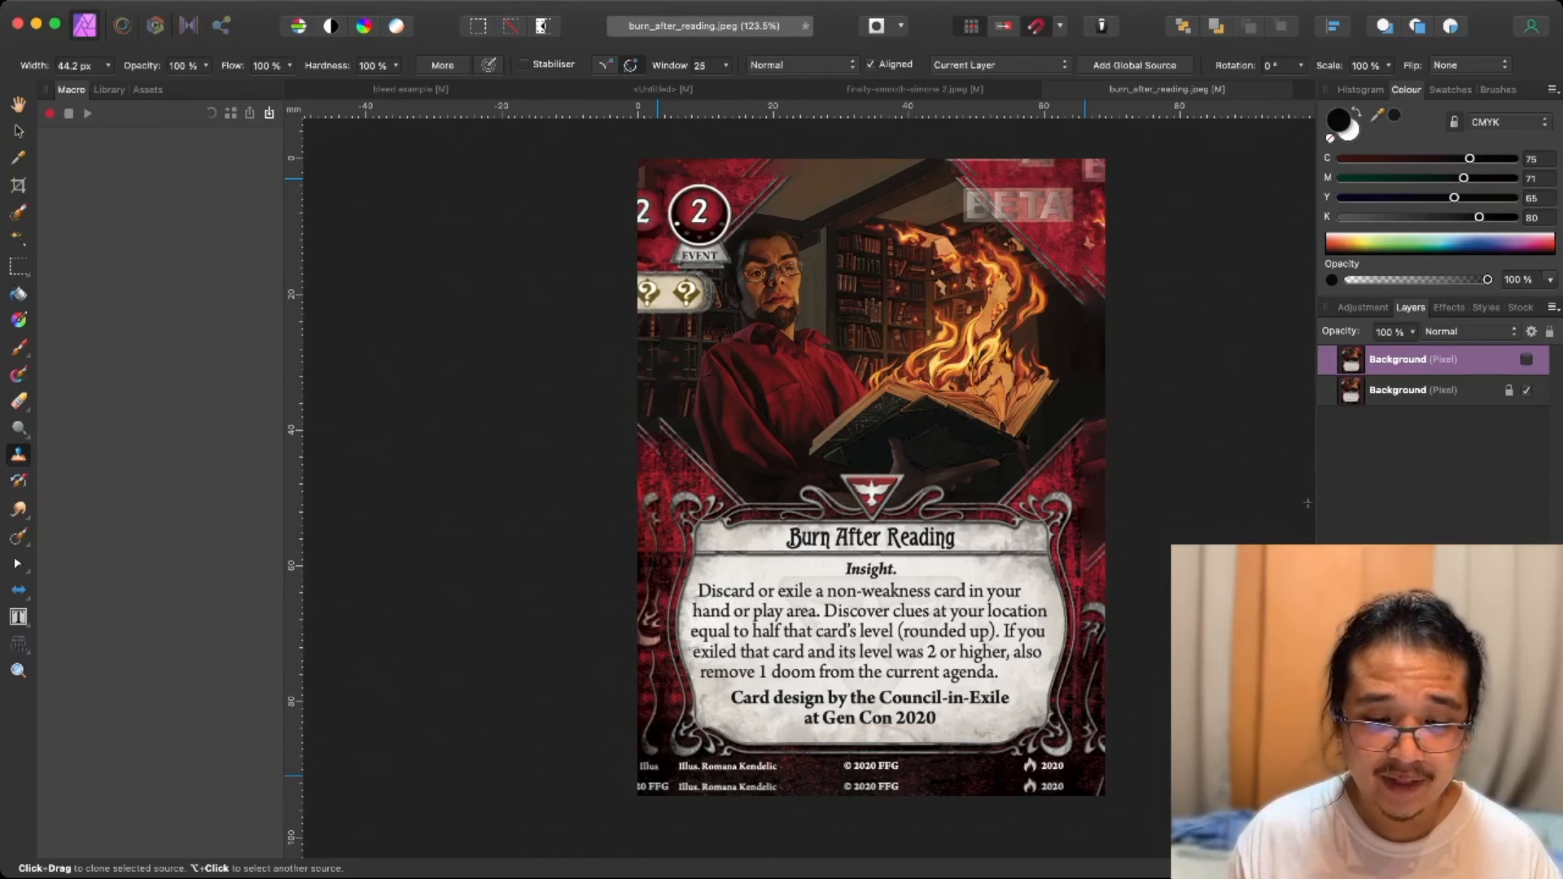
pyautogui.click(1527, 359)
pyautogui.click(1527, 359)
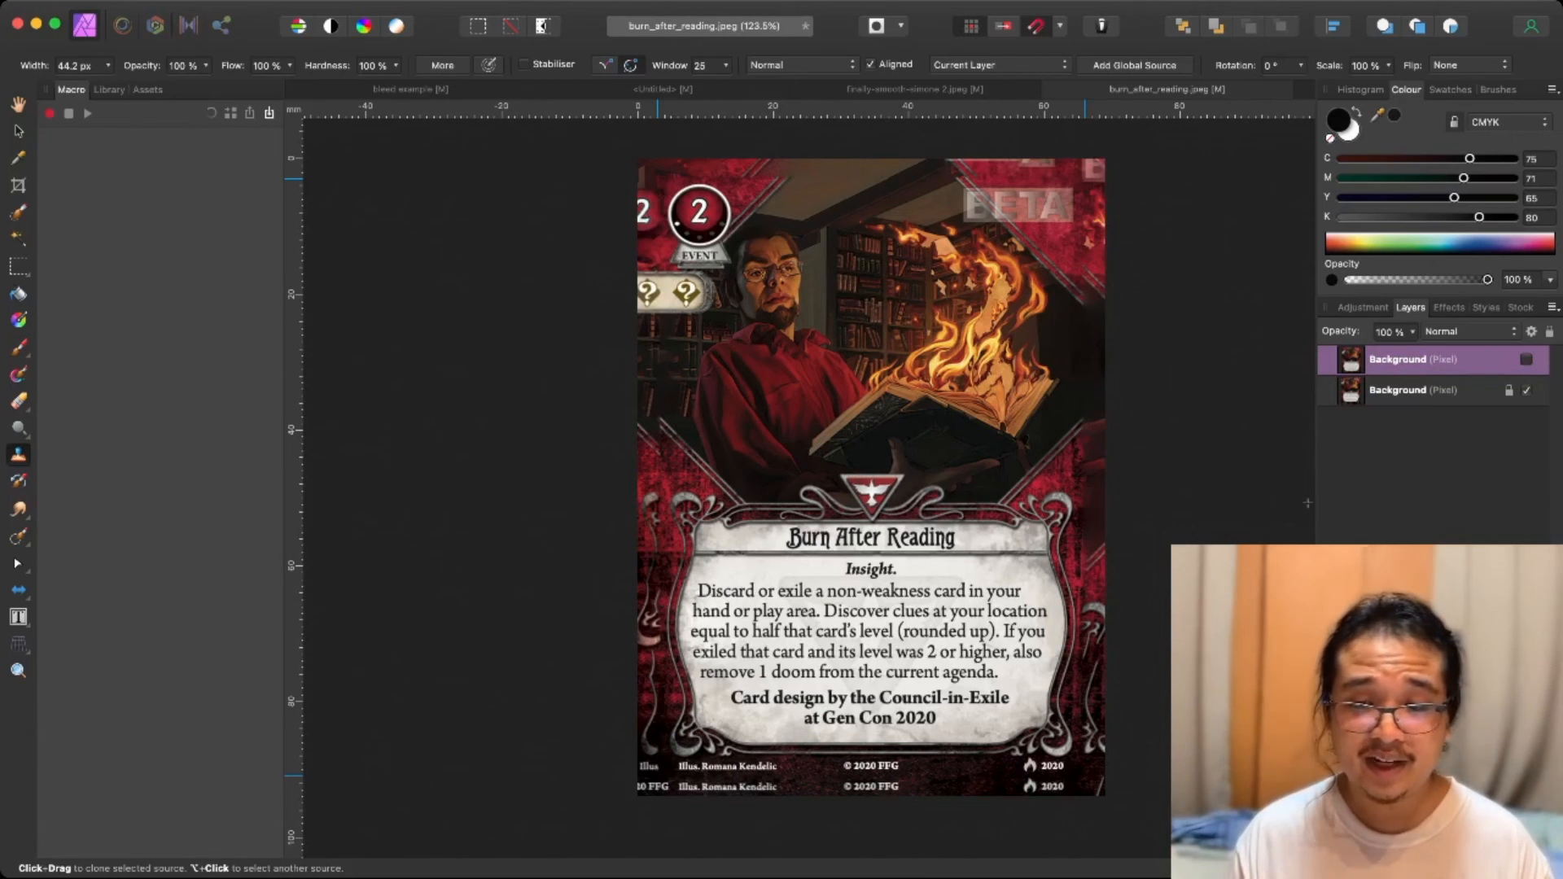
pyautogui.click(1527, 359)
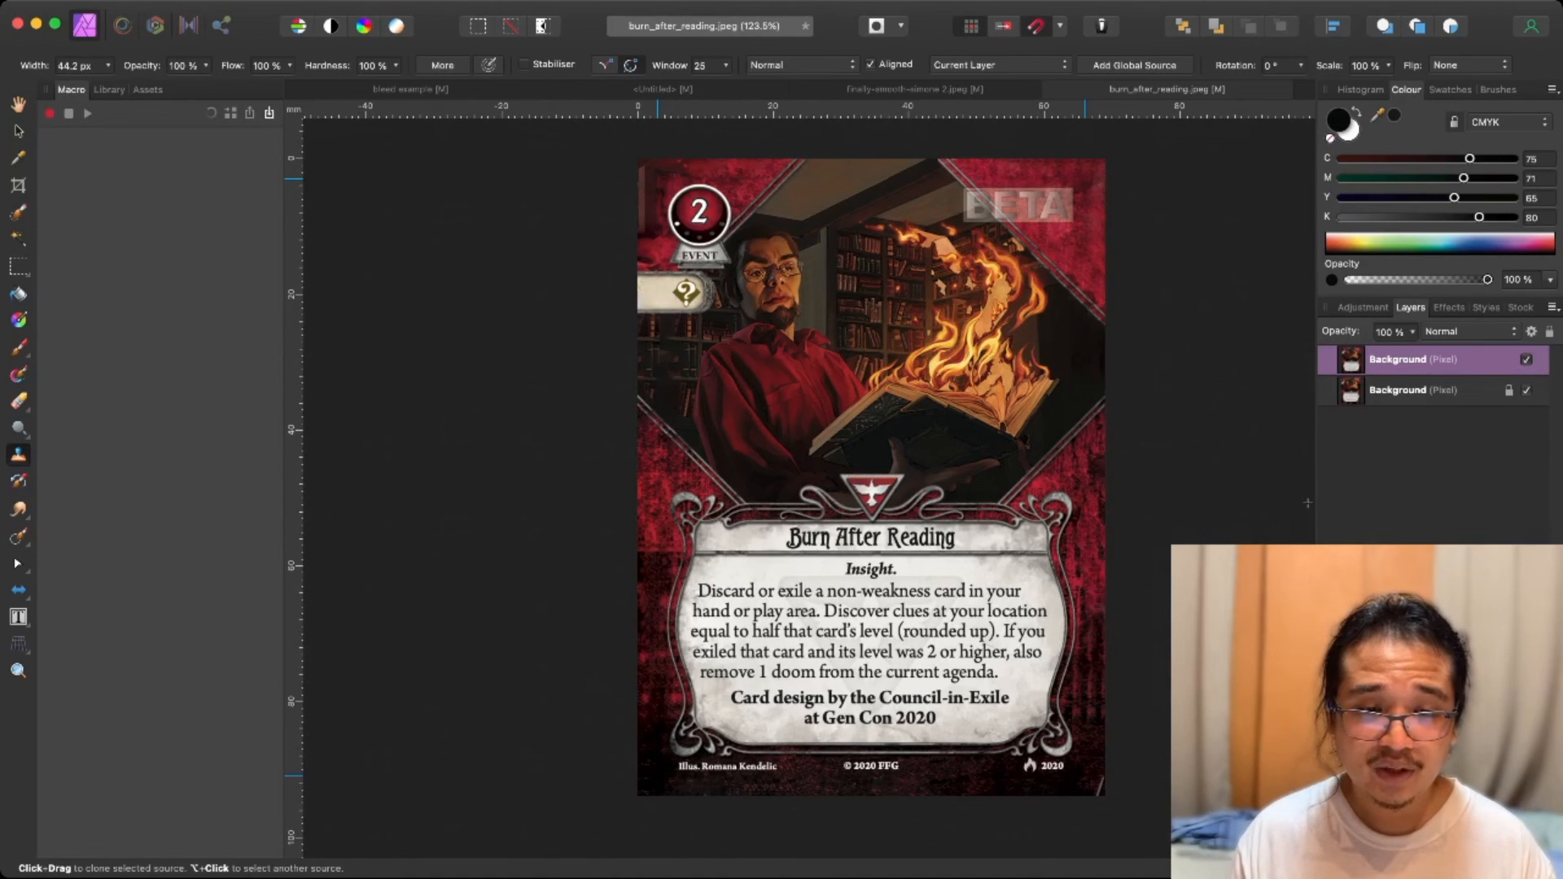
pyautogui.click(1527, 359)
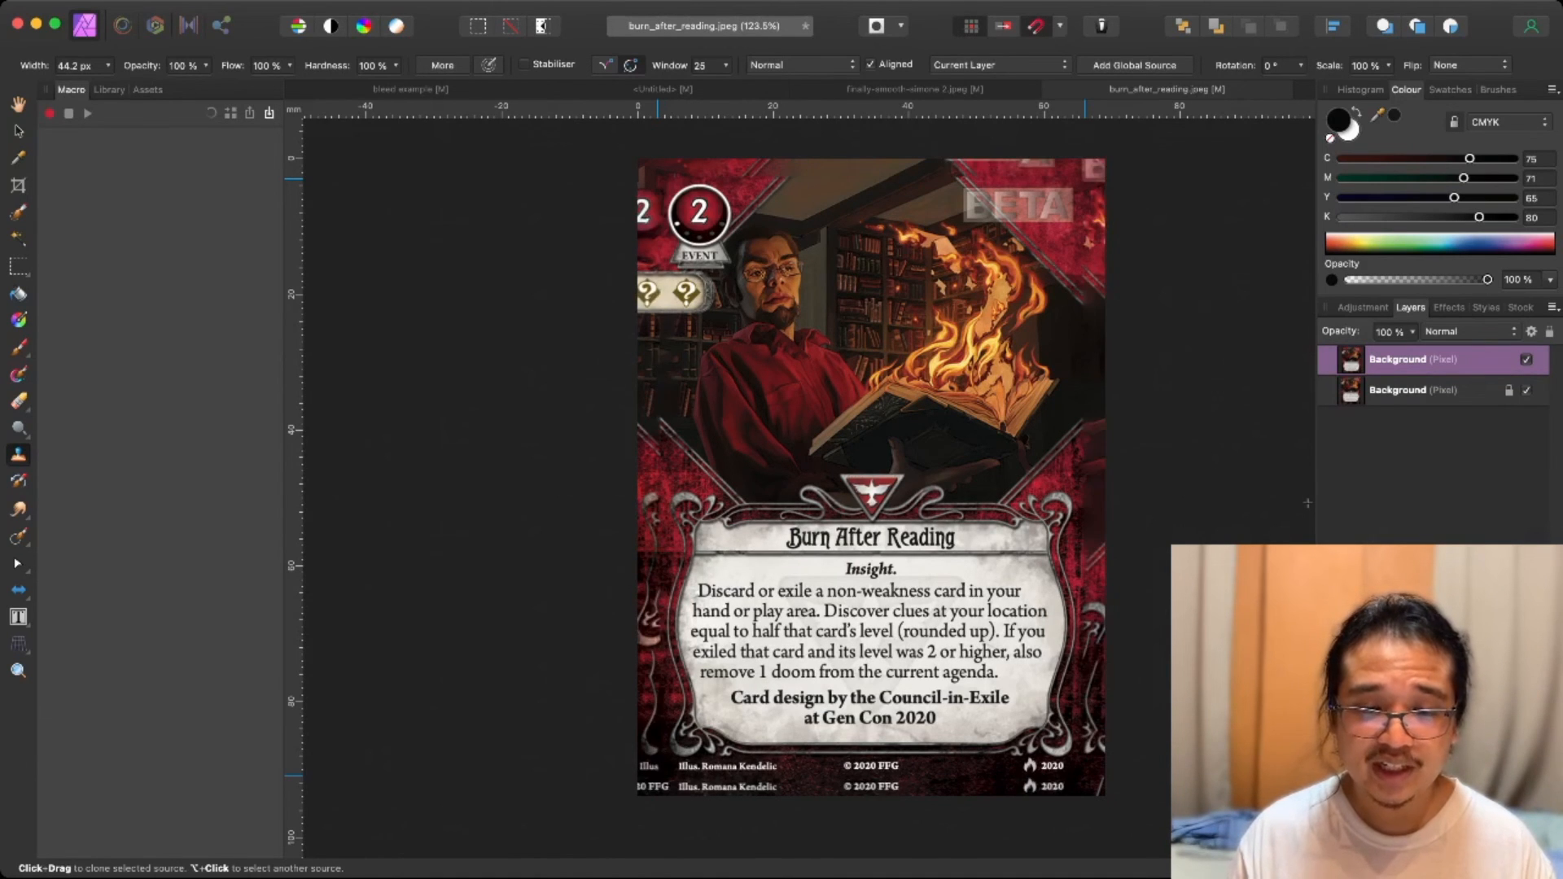
pyautogui.click(1527, 359)
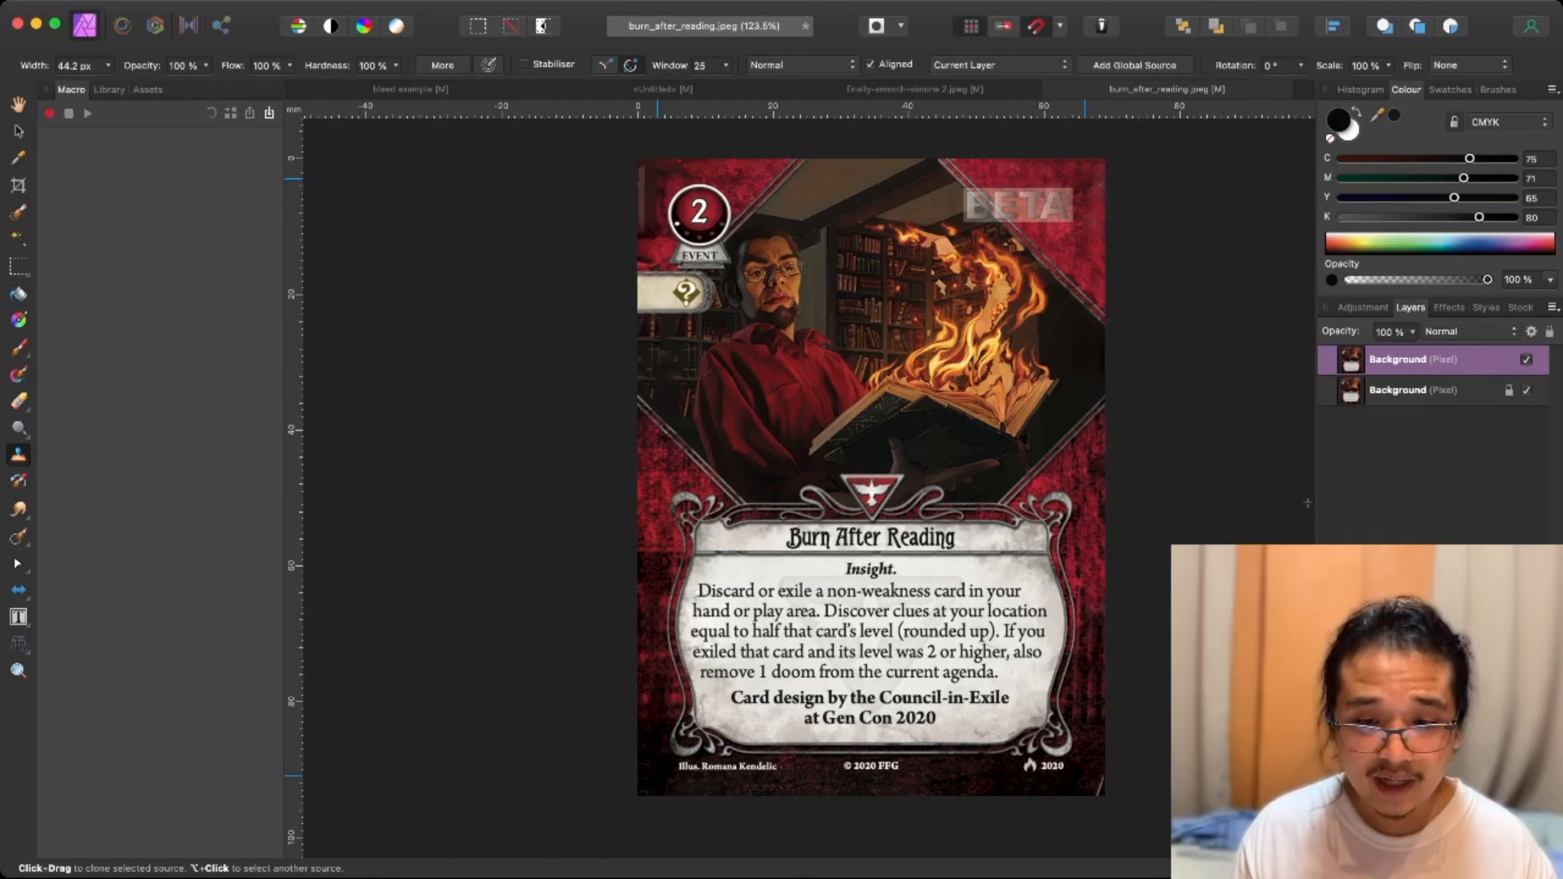
pyautogui.press('super+semicolon')
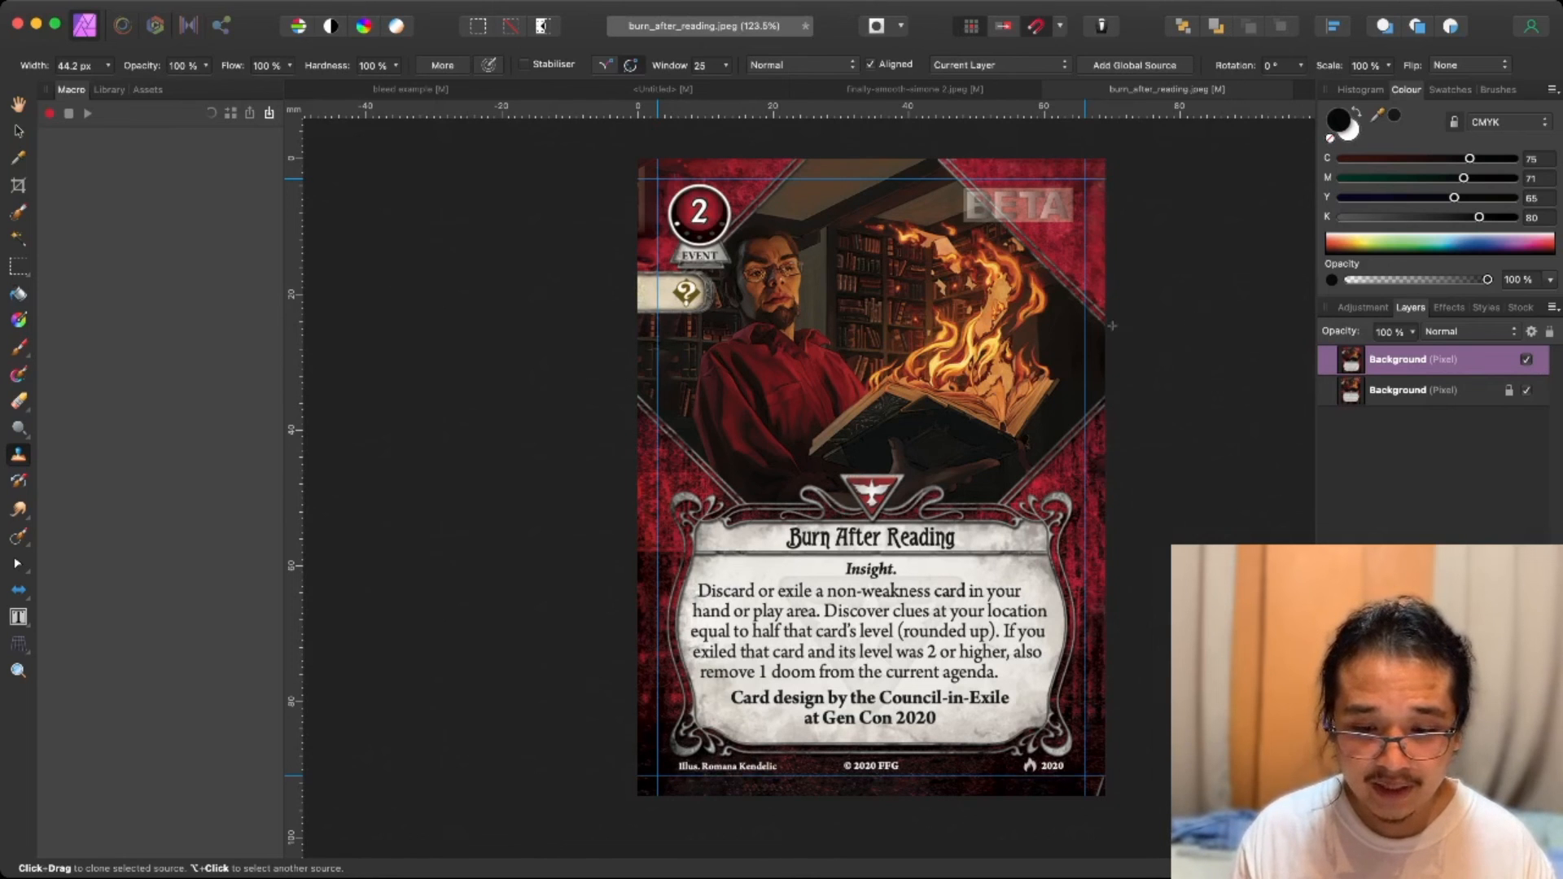